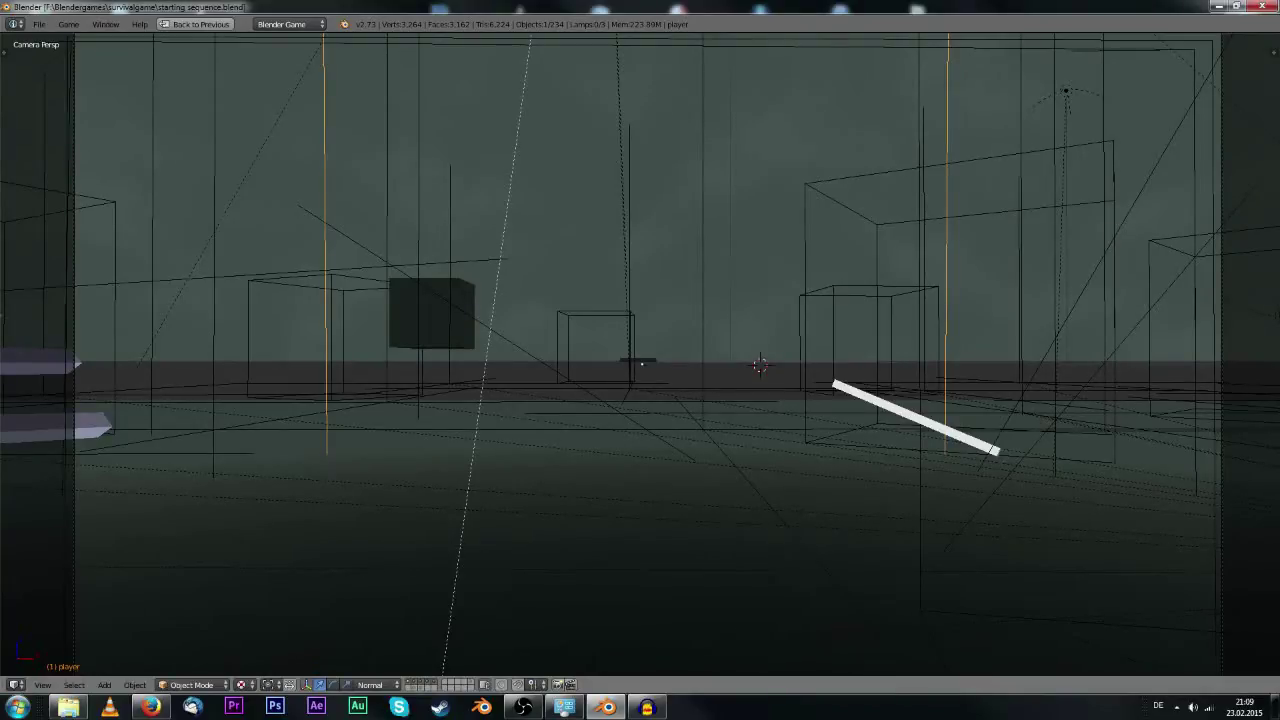
Run the open survival game scene in the game engine.
{"action": "key", "text": "p"}
Start a new file from the default scene and delete the default cube.
{"action": "left_click", "coordinate": [39, 23]}
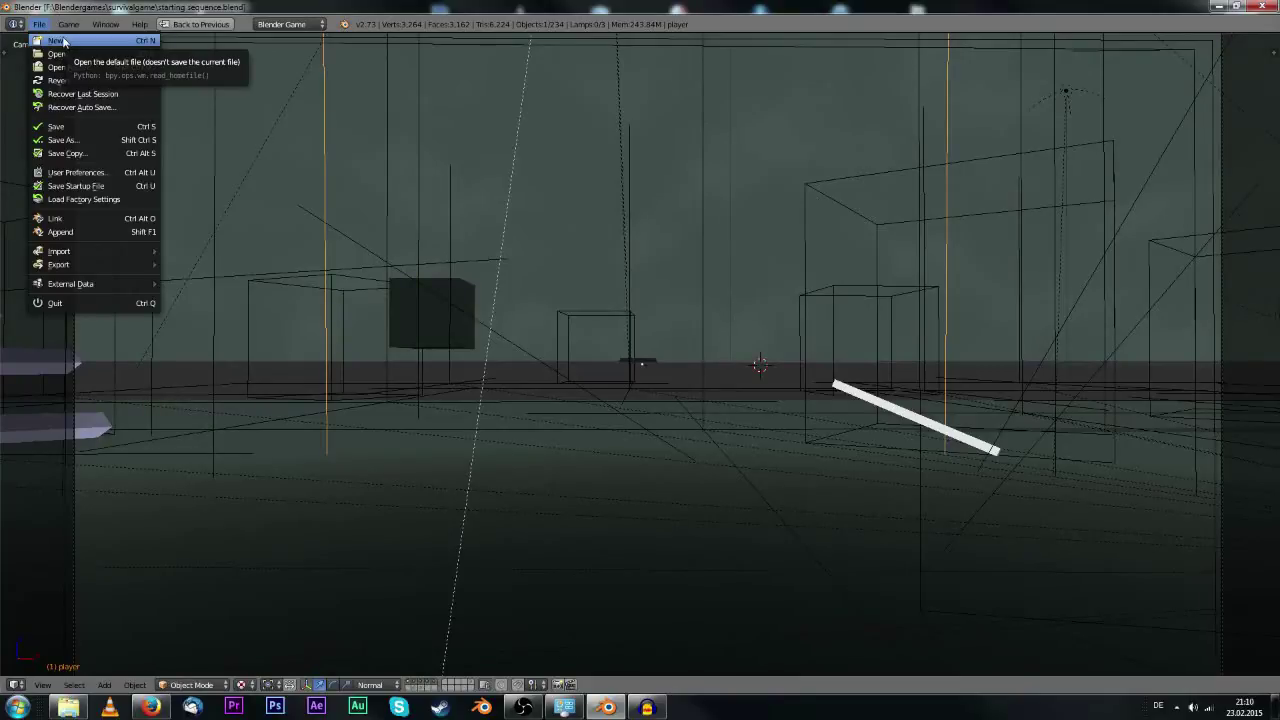
{"action": "left_click", "coordinate": [64, 41]}
{"action": "left_click", "coordinate": [76, 52]}
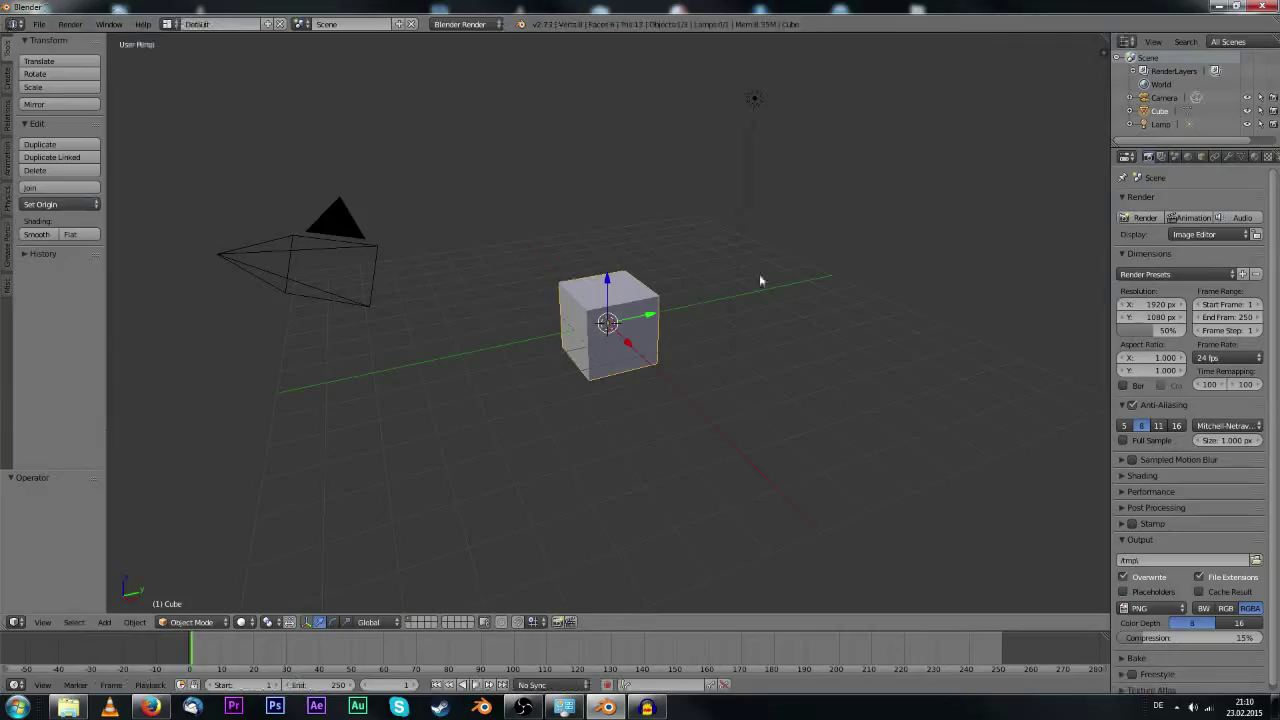
{"action": "key", "text": "x"}
{"action": "left_click", "coordinate": [525, 333]}
Switch the render engine to Blender Game and set the viewport's material mode to GLSL.
{"action": "left_click", "coordinate": [480, 24]}
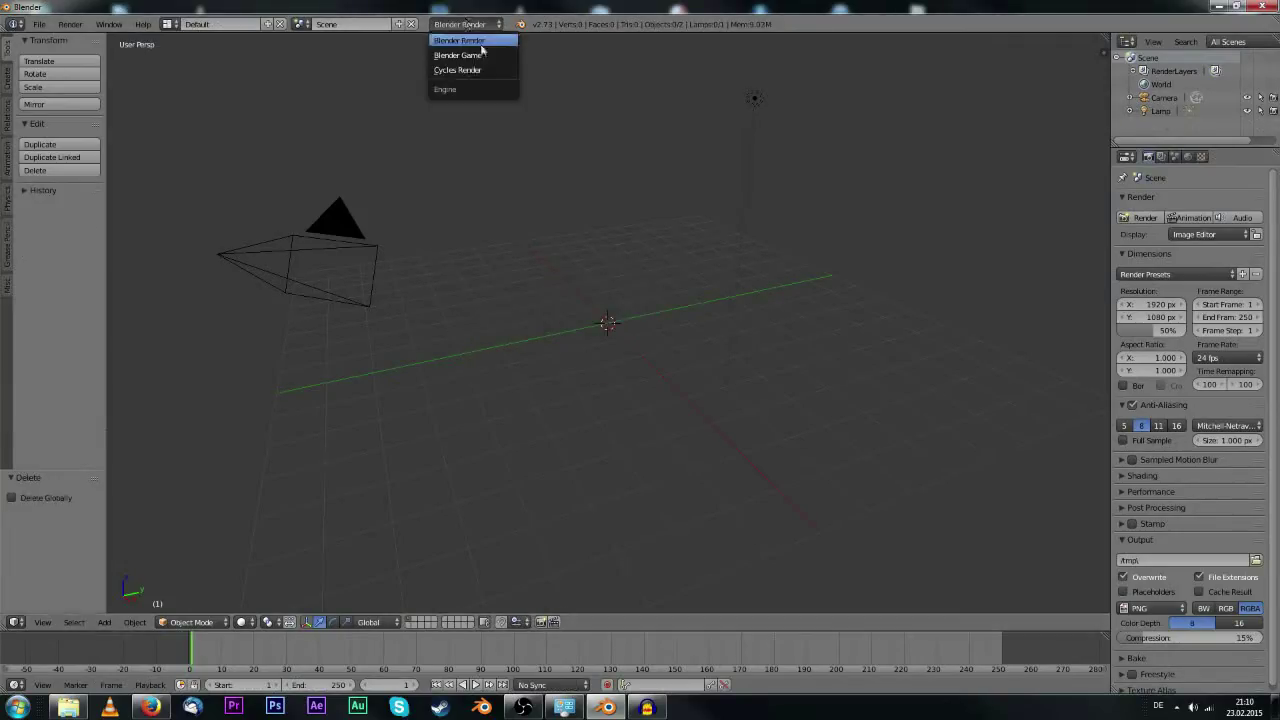
{"action": "left_click", "coordinate": [460, 55]}
{"action": "key", "text": "n"}
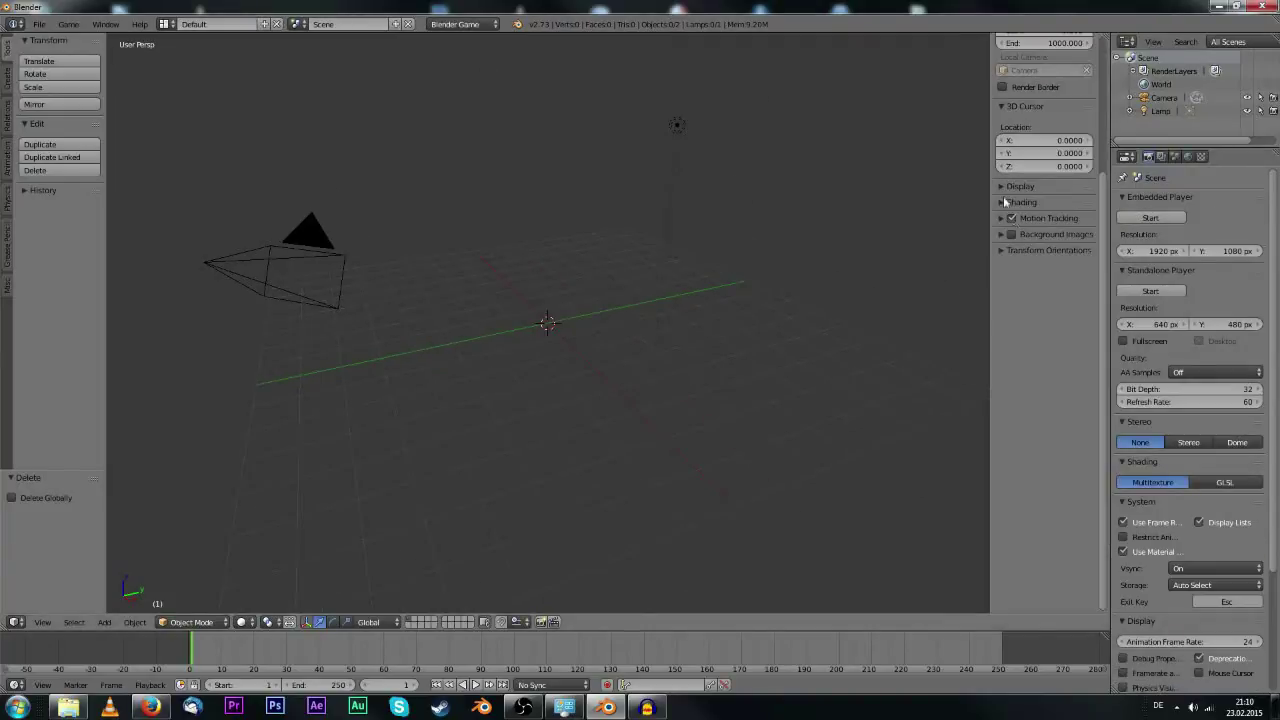
{"action": "left_click", "coordinate": [1005, 202]}
{"action": "left_click", "coordinate": [1026, 224]}
{"action": "left_click", "coordinate": [1018, 207]}
{"action": "left_click", "coordinate": [1022, 224]}
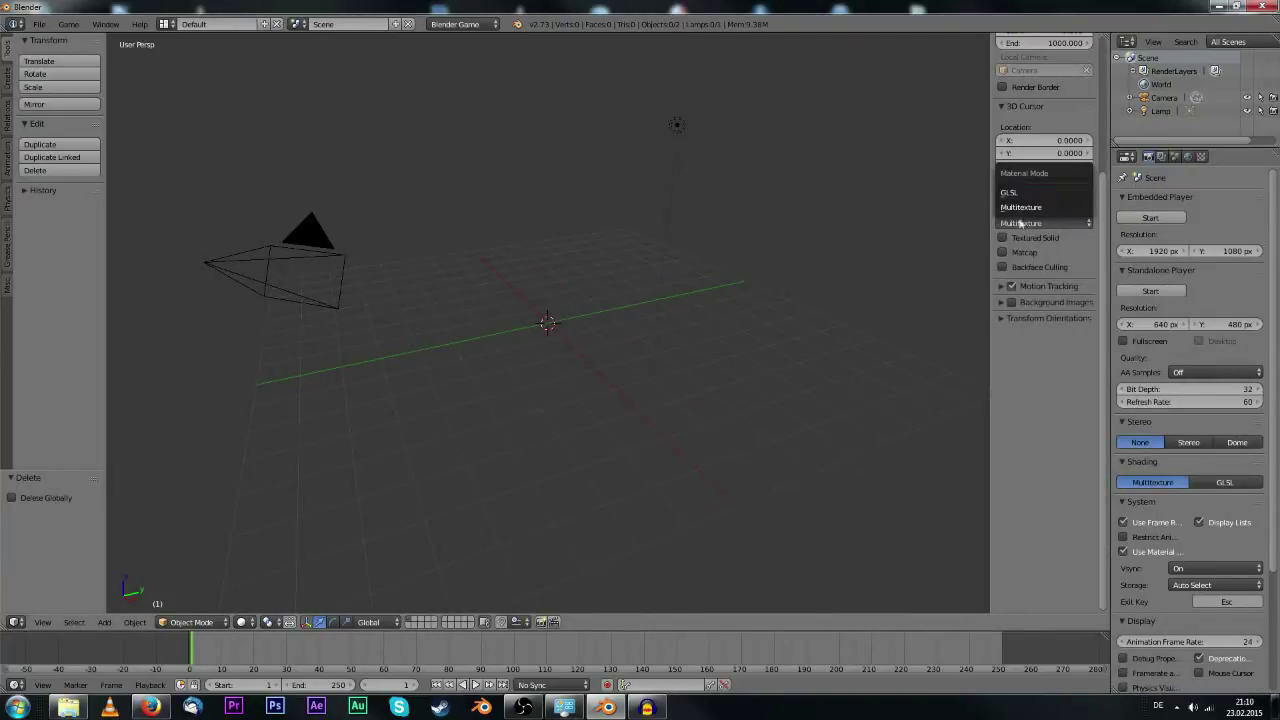
{"action": "left_click", "coordinate": [1009, 192]}
{"action": "key", "text": "n"}
Add a plane at the scene's centre and scale it up about 15.5 times as the ground.
{"action": "key", "text": "shift+a"}
{"action": "mouse_move", "coordinate": [675, 309]}
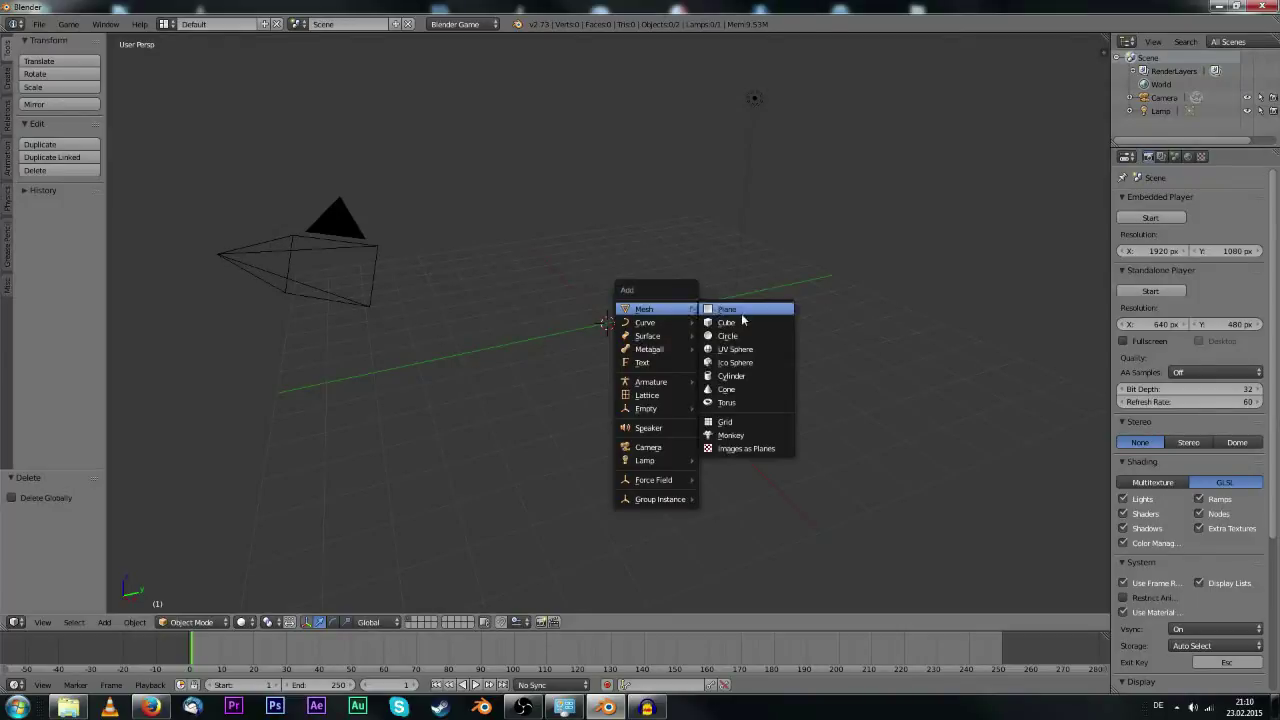
{"action": "left_click", "coordinate": [742, 314]}
{"action": "key", "text": "s"}
{"action": "left_click", "coordinate": [403, 234]}
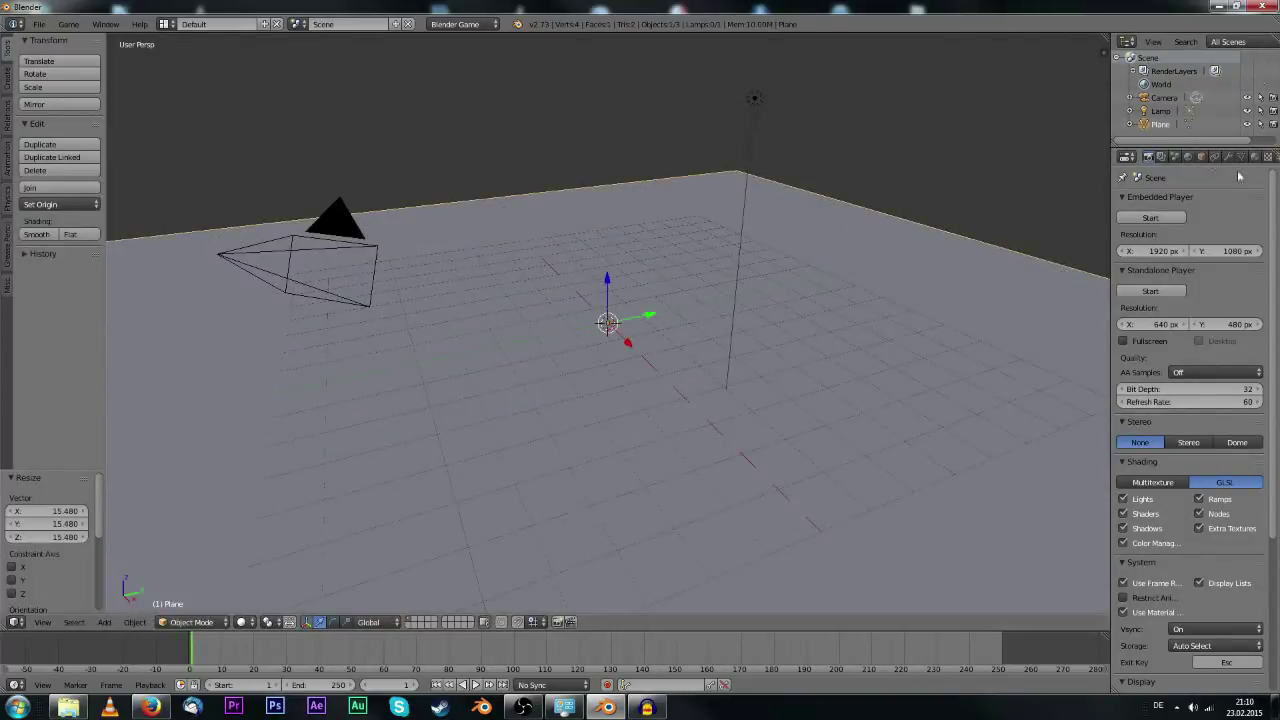
Give the ground plane a new material and a new texture of type Image or Movie.
{"action": "left_click", "coordinate": [1254, 157]}
{"action": "left_click", "coordinate": [1170, 248]}
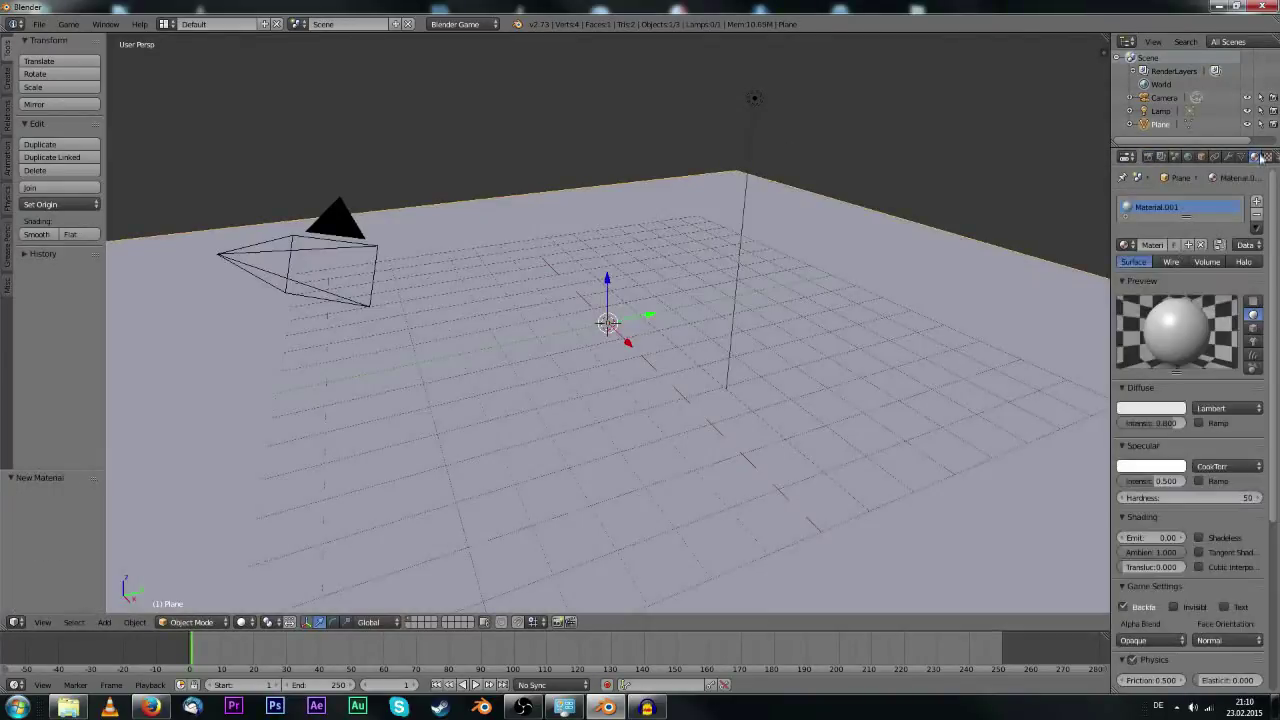
{"action": "left_click", "coordinate": [1266, 157]}
{"action": "left_click", "coordinate": [1200, 304]}
{"action": "left_click", "coordinate": [1205, 320]}
{"action": "left_click", "coordinate": [1210, 242]}
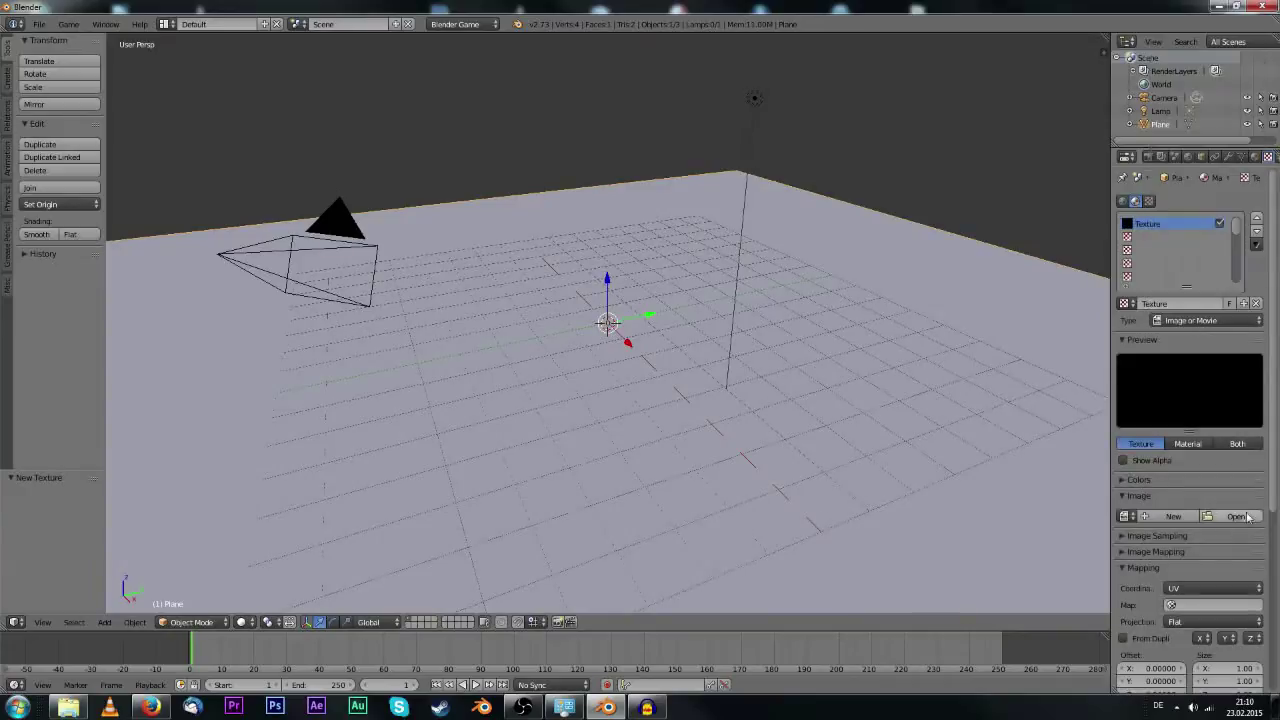
Load the grass image Grass0146_5_S.jpg from the personal texture folder into the ground texture.
{"action": "left_click", "coordinate": [1238, 516]}
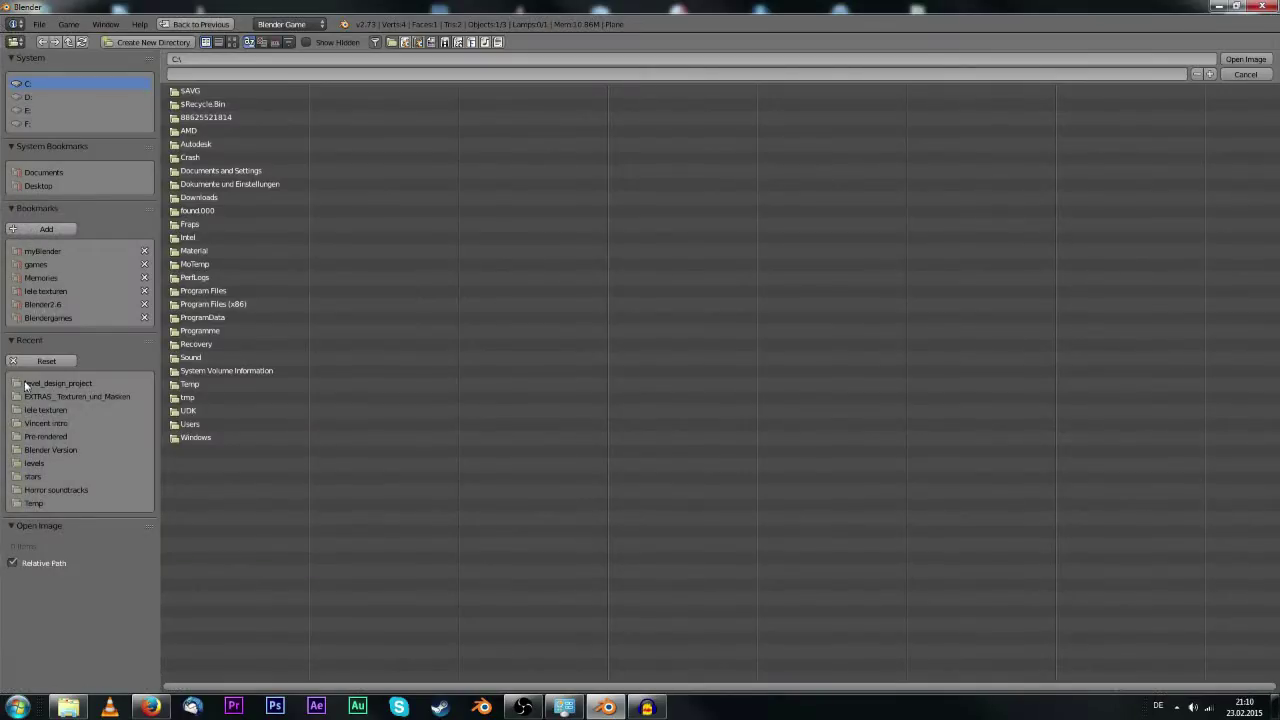
{"action": "left_click", "coordinate": [45, 410]}
{"action": "left_click", "coordinate": [231, 42]}
{"action": "scroll", "coordinate": [533, 396], "scroll_direction": "down", "scroll_amount": 2}
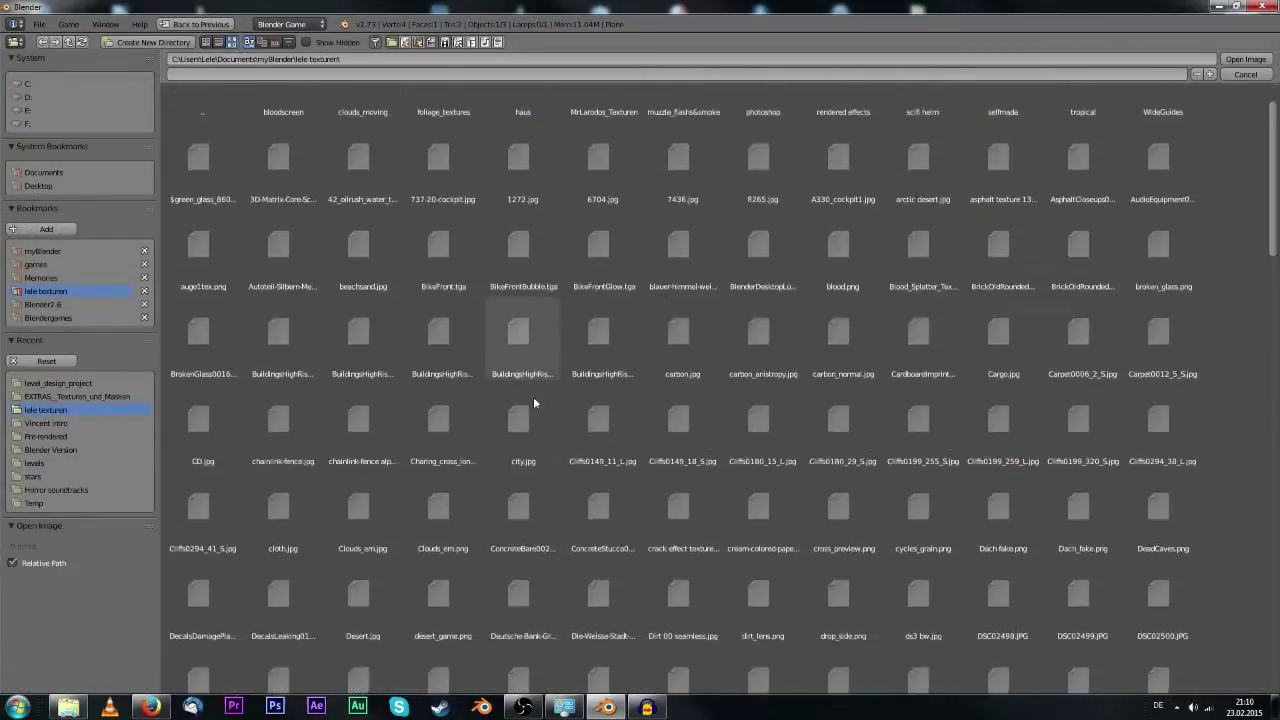
{"action": "scroll", "coordinate": [533, 398], "scroll_direction": "down", "scroll_amount": 5}
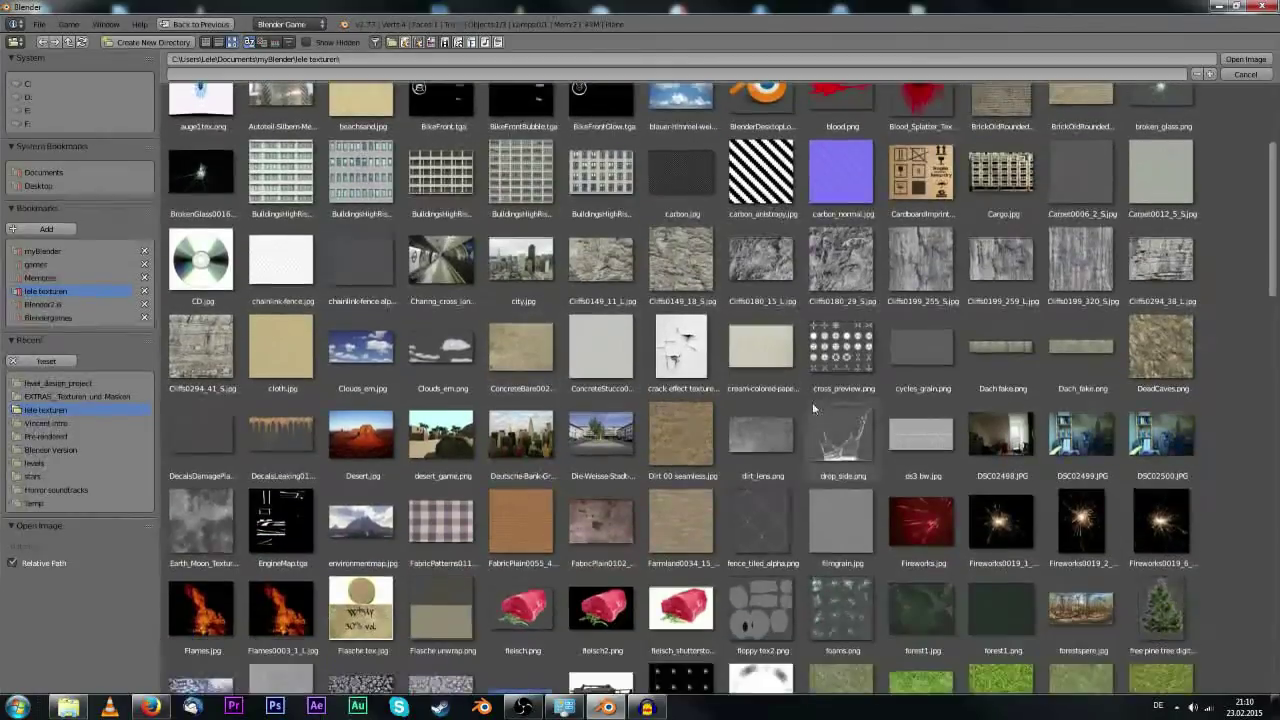
{"action": "scroll", "coordinate": [497, 332], "scroll_direction": "down", "scroll_amount": 1}
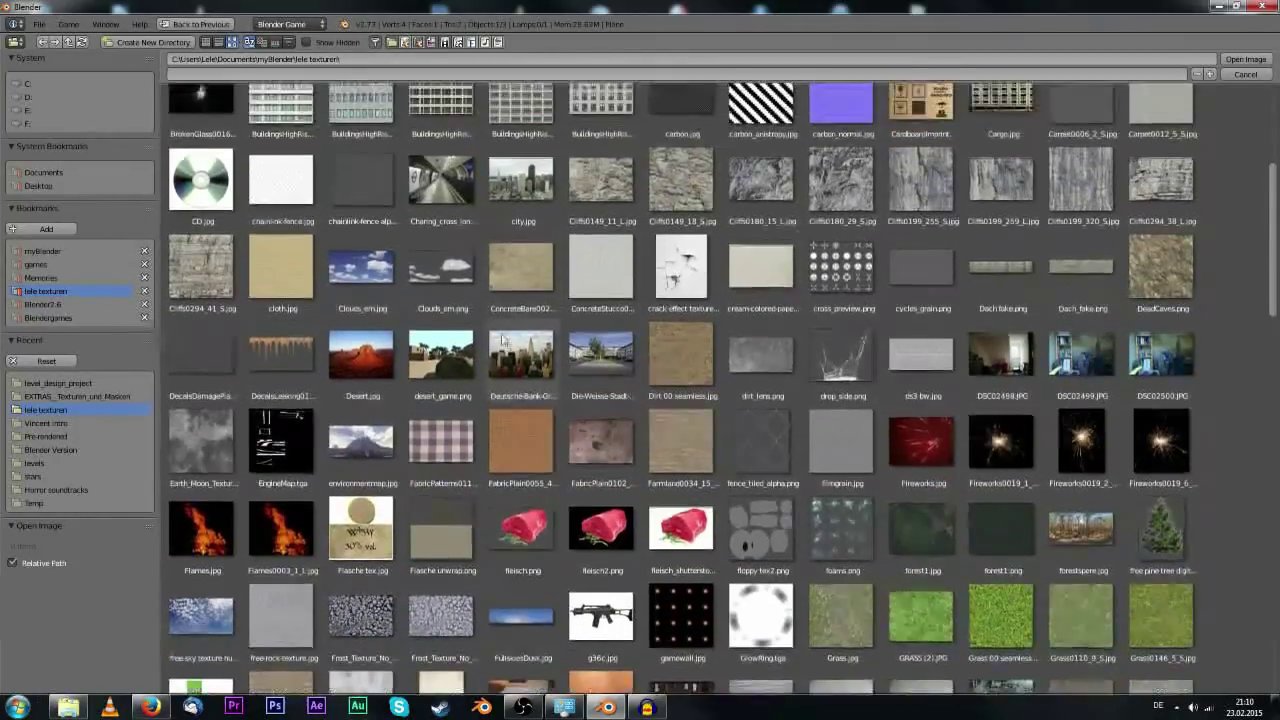
{"action": "scroll", "coordinate": [797, 552], "scroll_direction": "down", "scroll_amount": 4}
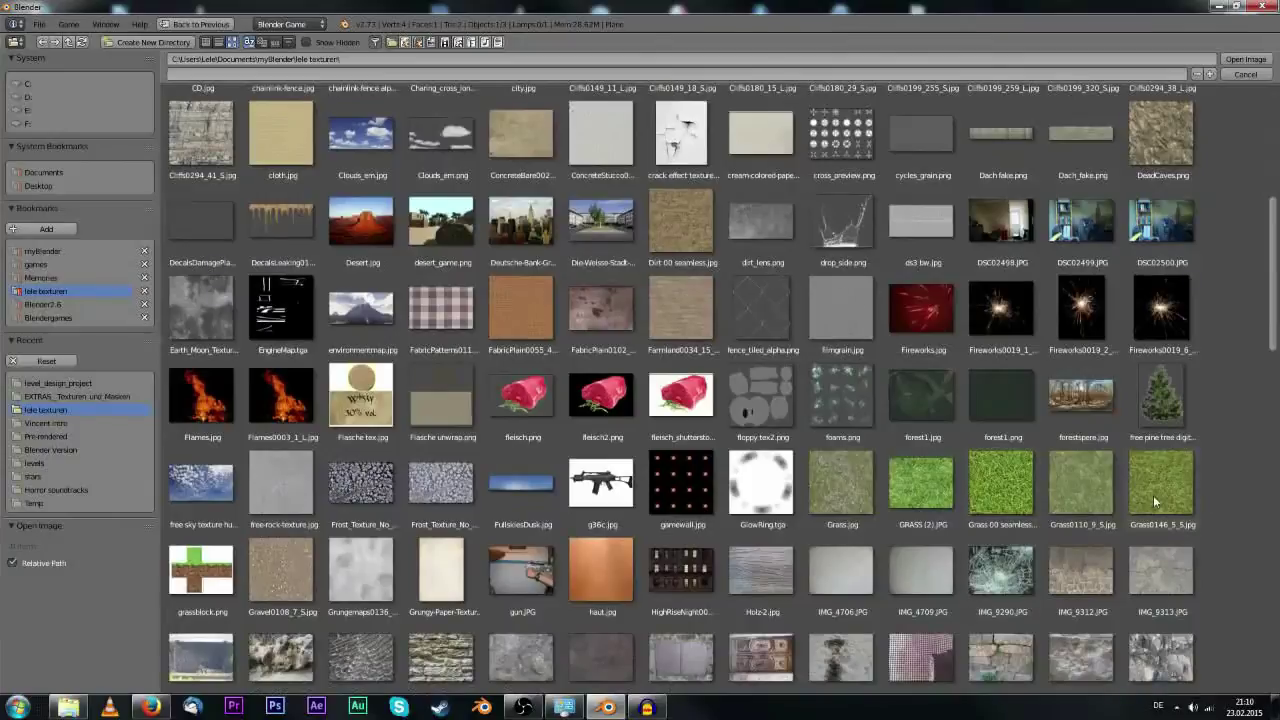
{"action": "double_click", "coordinate": [1155, 502]}
Set the viewport shading to Texture and unwrap the ground plane in Edit Mode.
{"action": "middle_click_drag", "start_coordinate": [597, 327], "coordinate": [323, 595]}
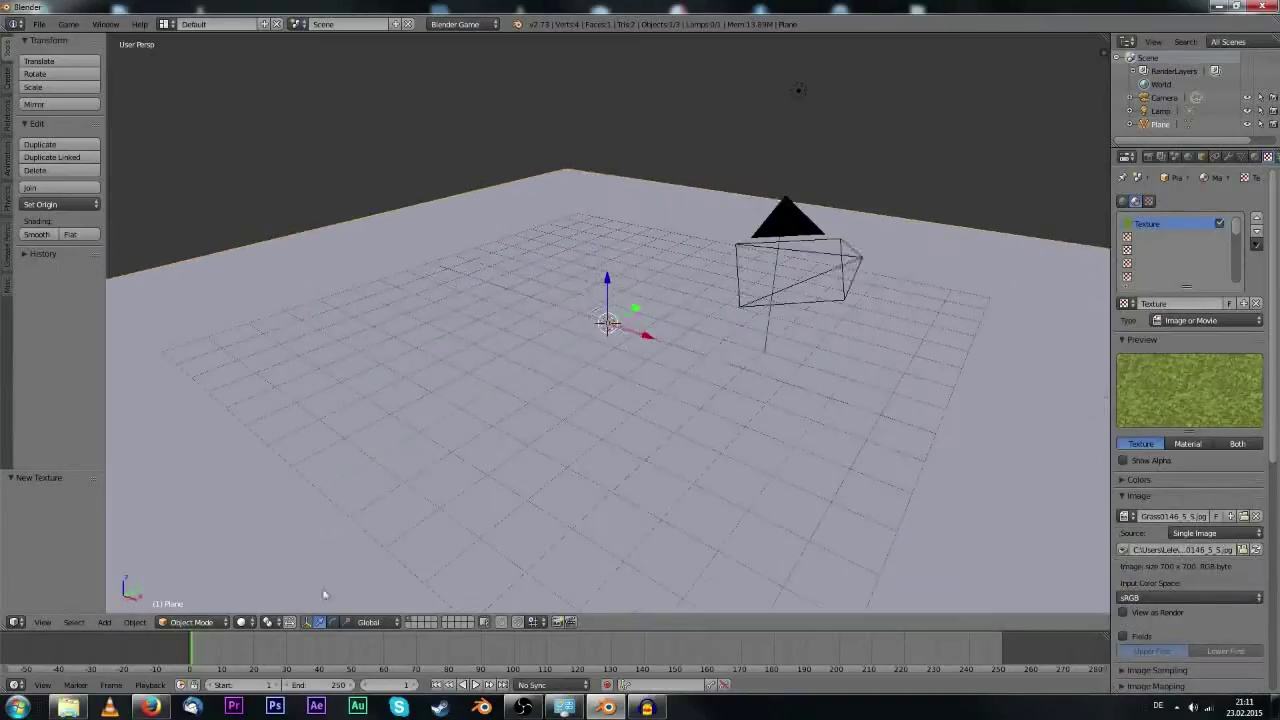
{"action": "left_click", "coordinate": [246, 622]}
{"action": "left_click", "coordinate": [265, 563]}
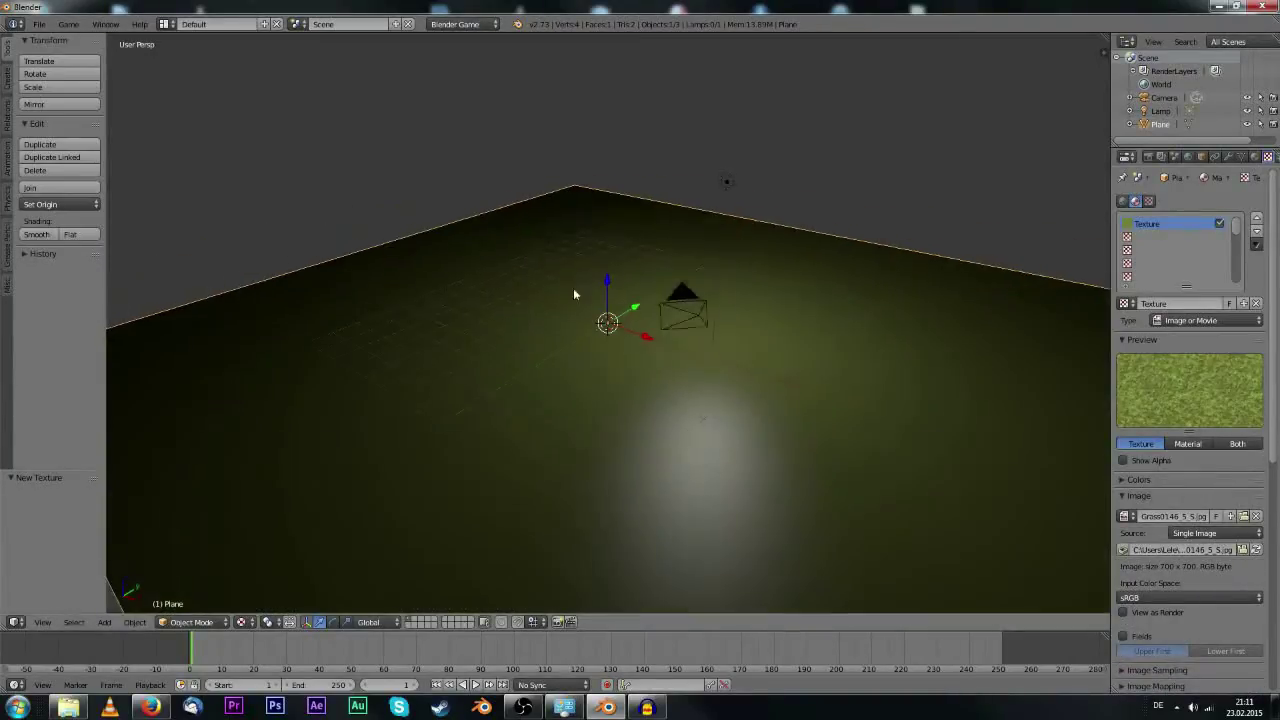
{"action": "key", "text": "Tab"}
{"action": "key", "text": "u"}
{"action": "left_click", "coordinate": [560, 297]}
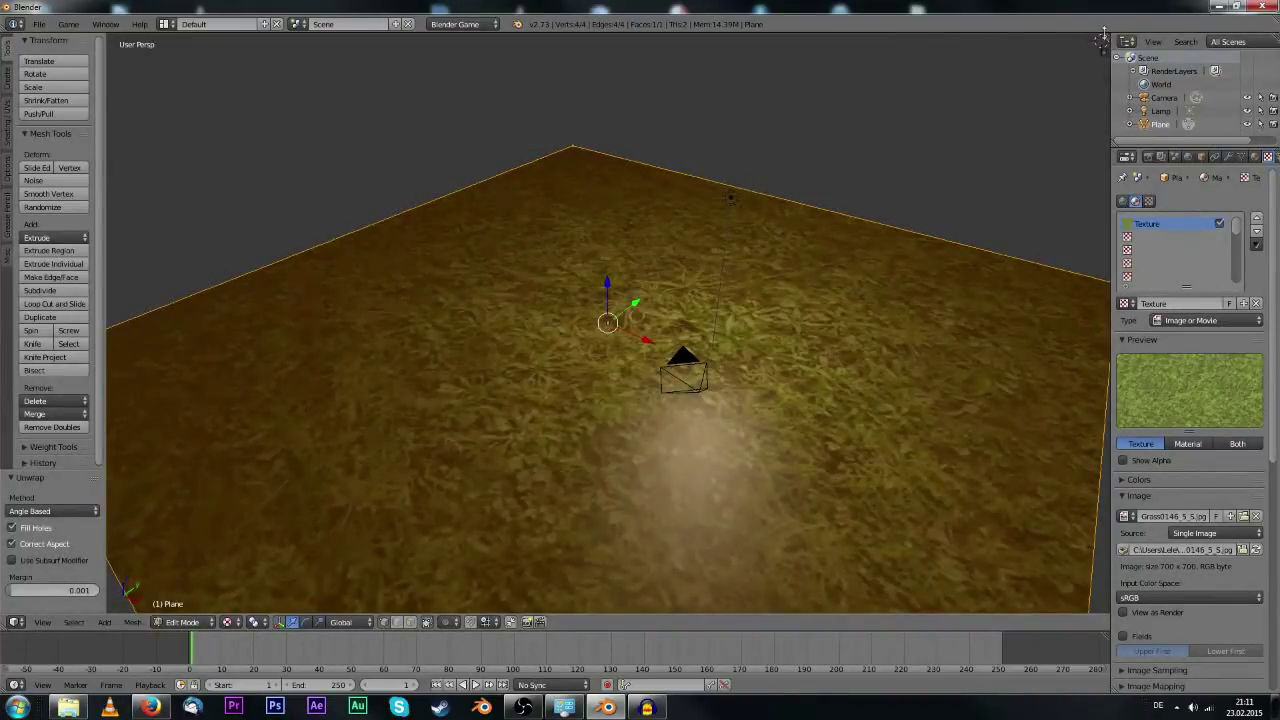
Split the 3D view, turn the new area into a UV/Image Editor and show the grass image Grass0146_5_S.jpg there.
{"action": "left_click_drag", "start_coordinate": [1100, 30], "coordinate": [645, 130]}
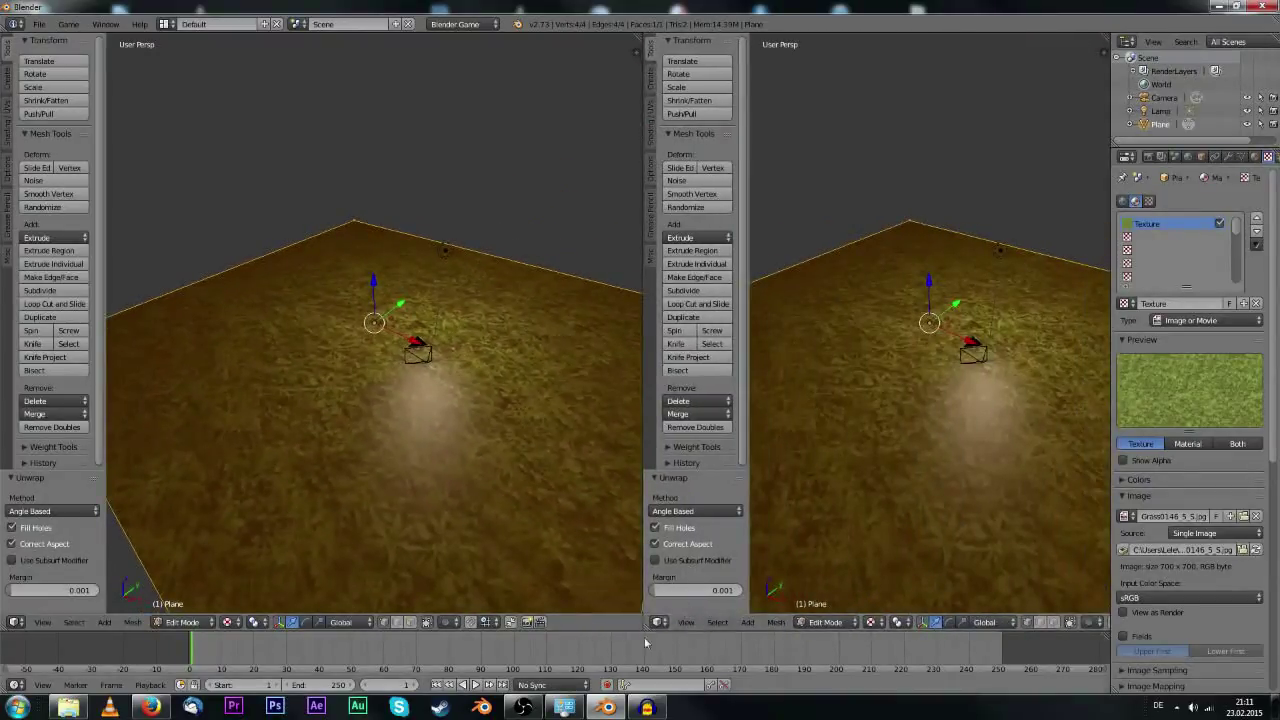
{"action": "left_click", "coordinate": [659, 622]}
{"action": "left_click", "coordinate": [700, 516]}
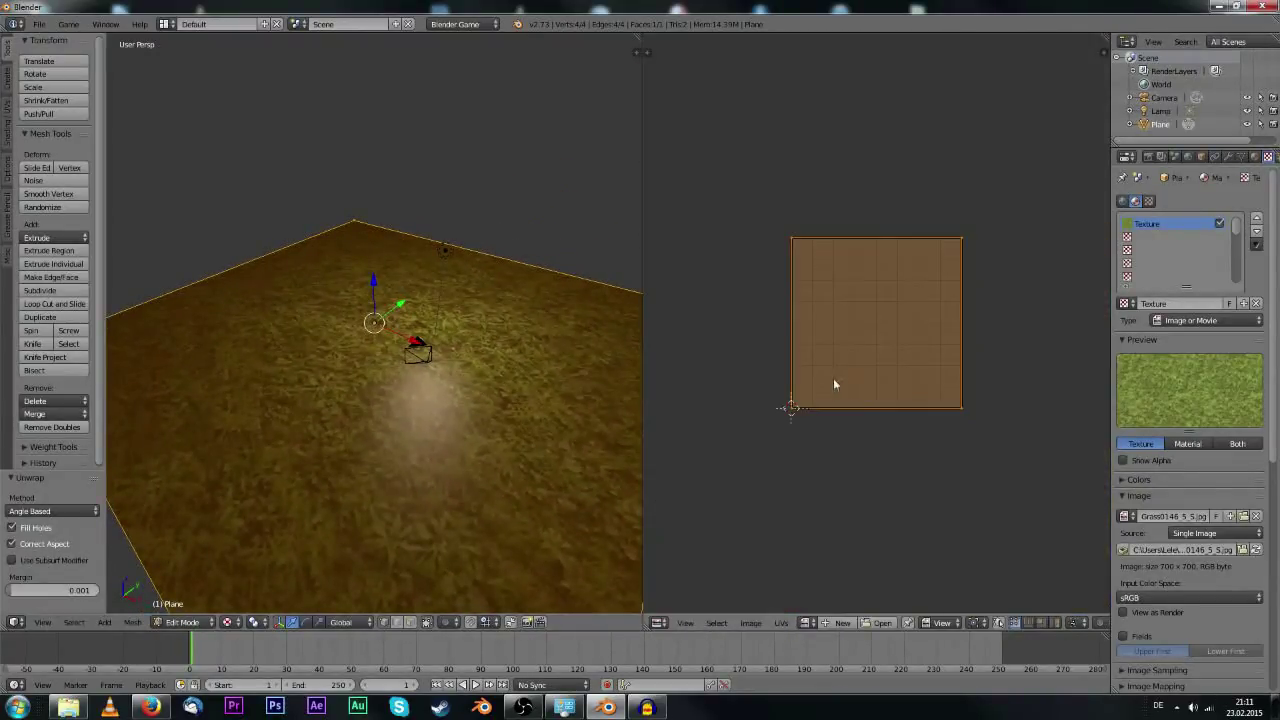
{"action": "left_click", "coordinate": [808, 622]}
{"action": "left_click", "coordinate": [850, 479]}
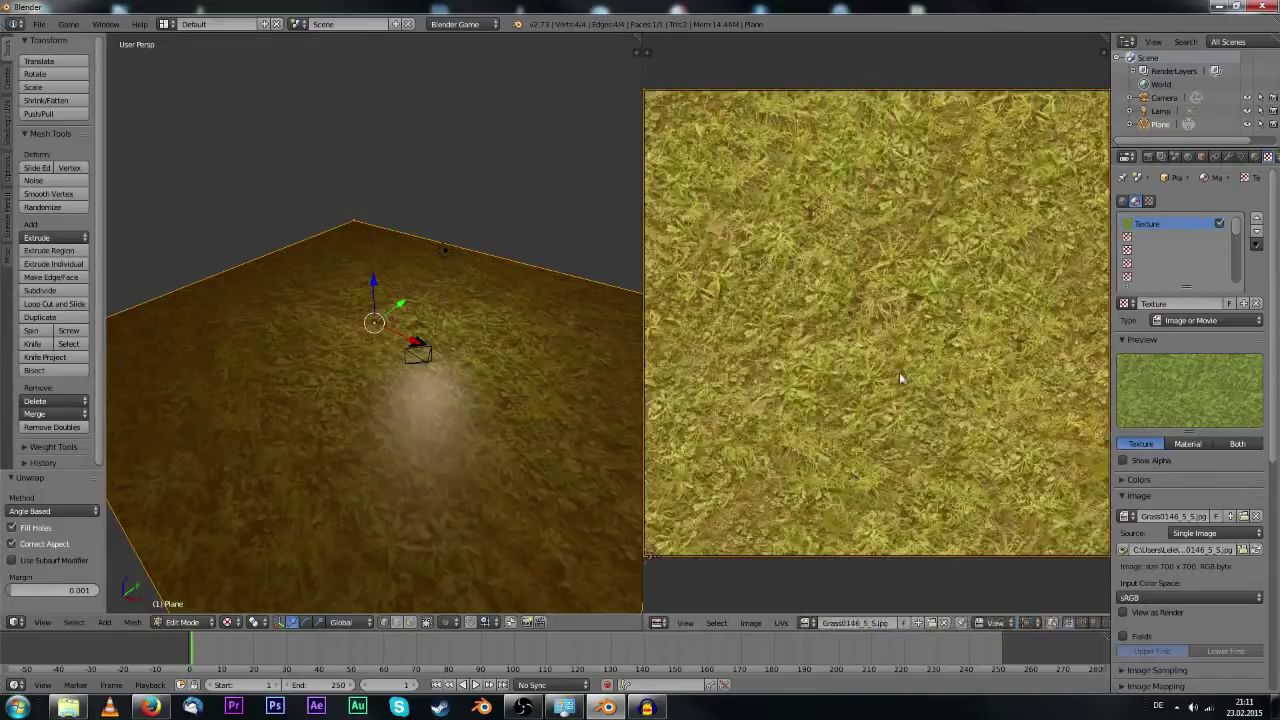
Scale the ground plane's UVs far beyond the image bounds to tile the grass, and return to Object Mode.
{"action": "scroll", "coordinate": [900, 375], "scroll_direction": "down", "scroll_amount": 3}
{"action": "key", "text": "s"}
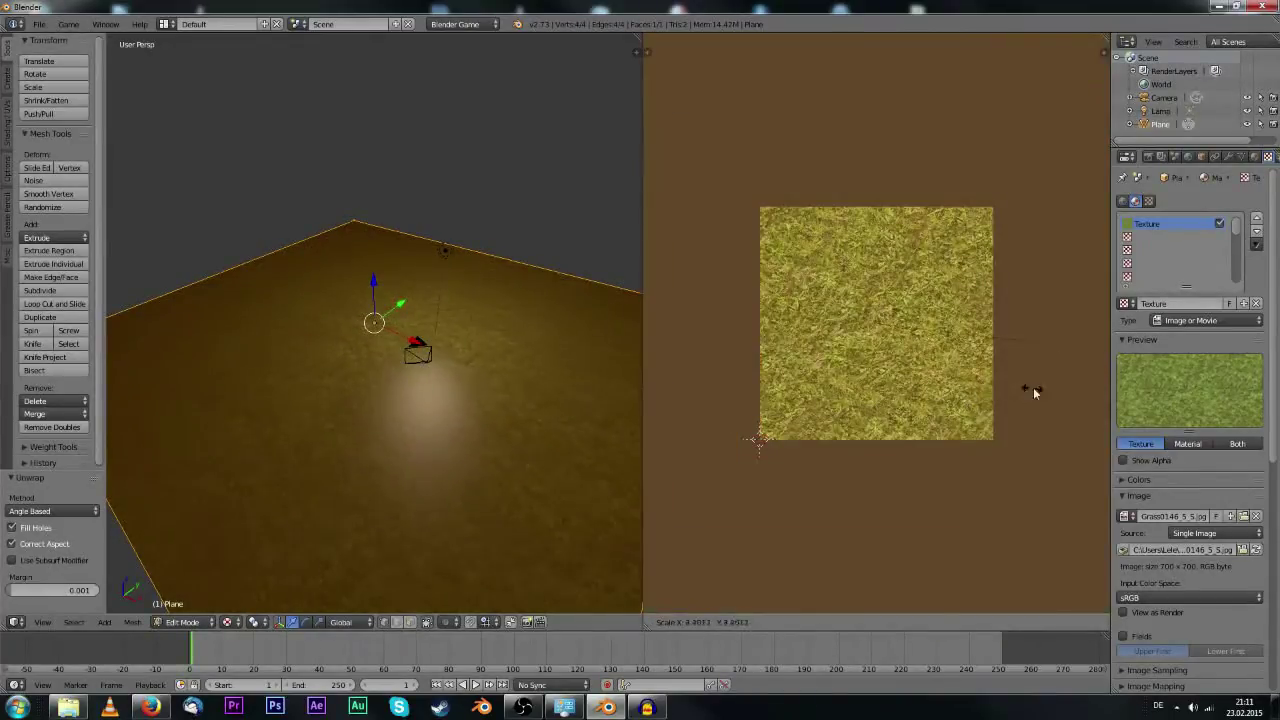
{"action": "left_click", "coordinate": [1035, 393]}
{"action": "key", "text": "Tab"}
{"action": "scroll", "coordinate": [437, 330], "scroll_direction": "up", "scroll_amount": 4}
{"action": "mouse_move", "coordinate": [437, 380]}
{"action": "middle_mouse_down"}
{"action": "mouse_move", "coordinate": [432, 440]}
{"action": "mouse_move", "coordinate": [440, 384]}
{"action": "middle_mouse_up"}
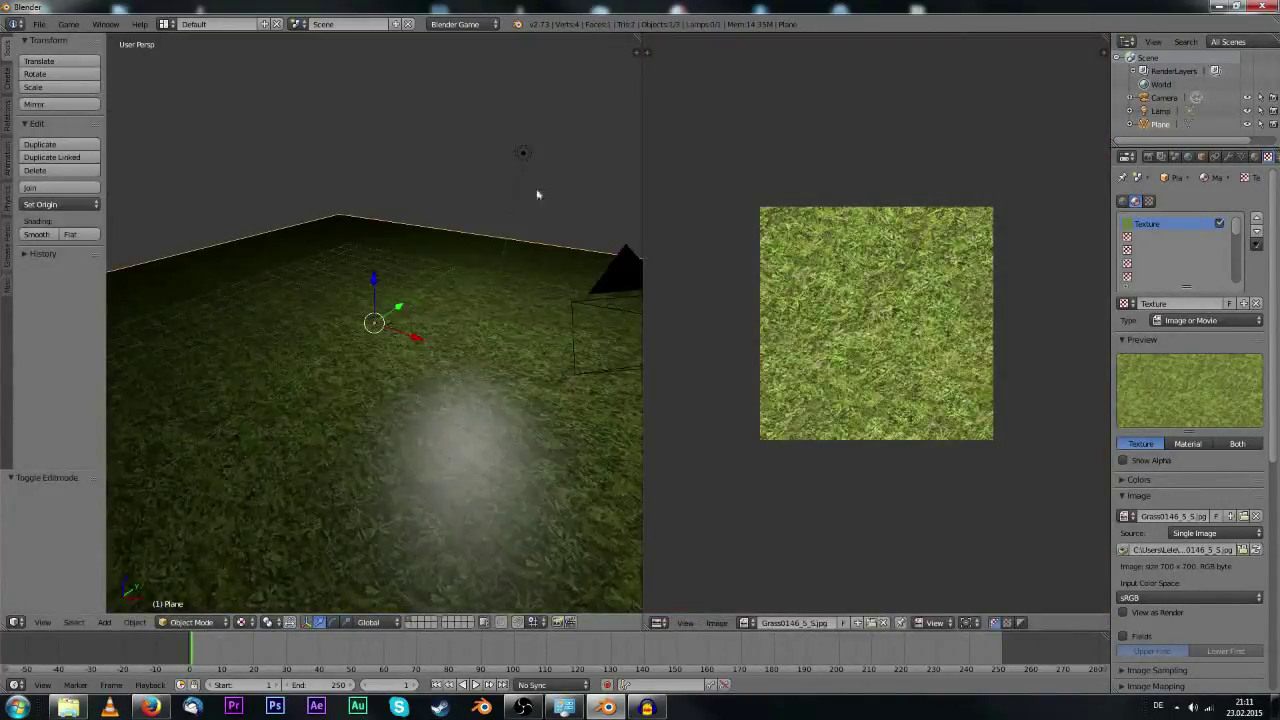
Change the scene's lamp type to Sun.
{"action": "right_click", "coordinate": [518, 160]}
{"action": "left_click", "coordinate": [1228, 157]}
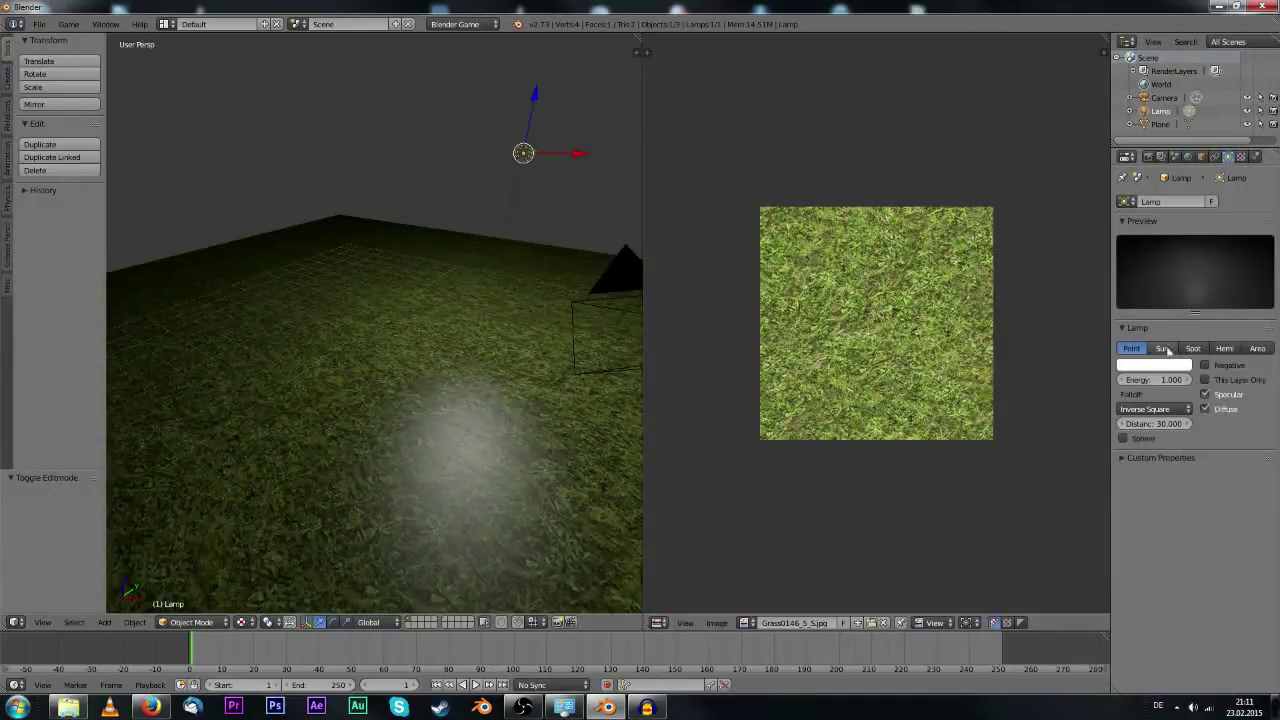
{"action": "left_click", "coordinate": [1164, 348]}
Select the ground plane and enable the Normal influence of its grass texture.
{"action": "right_click", "coordinate": [366, 328]}
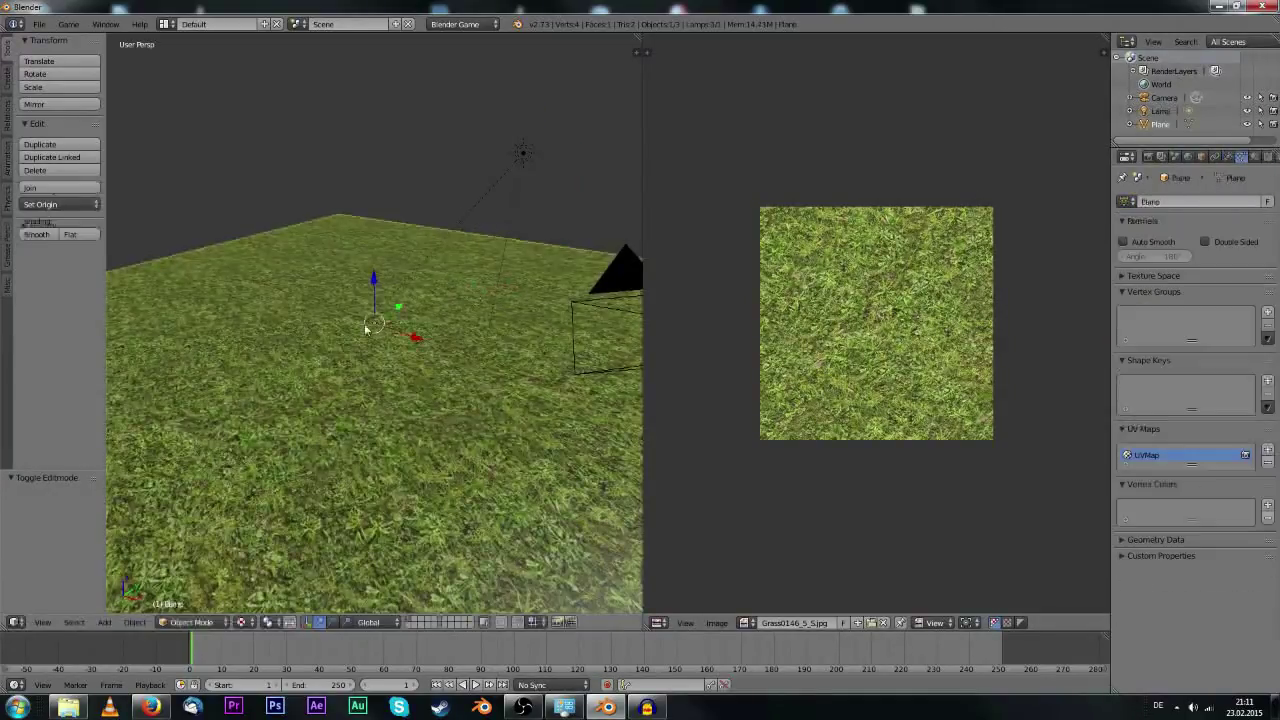
{"action": "middle_click_drag", "start_coordinate": [366, 328], "coordinate": [571, 383]}
{"action": "left_click", "coordinate": [1254, 157]}
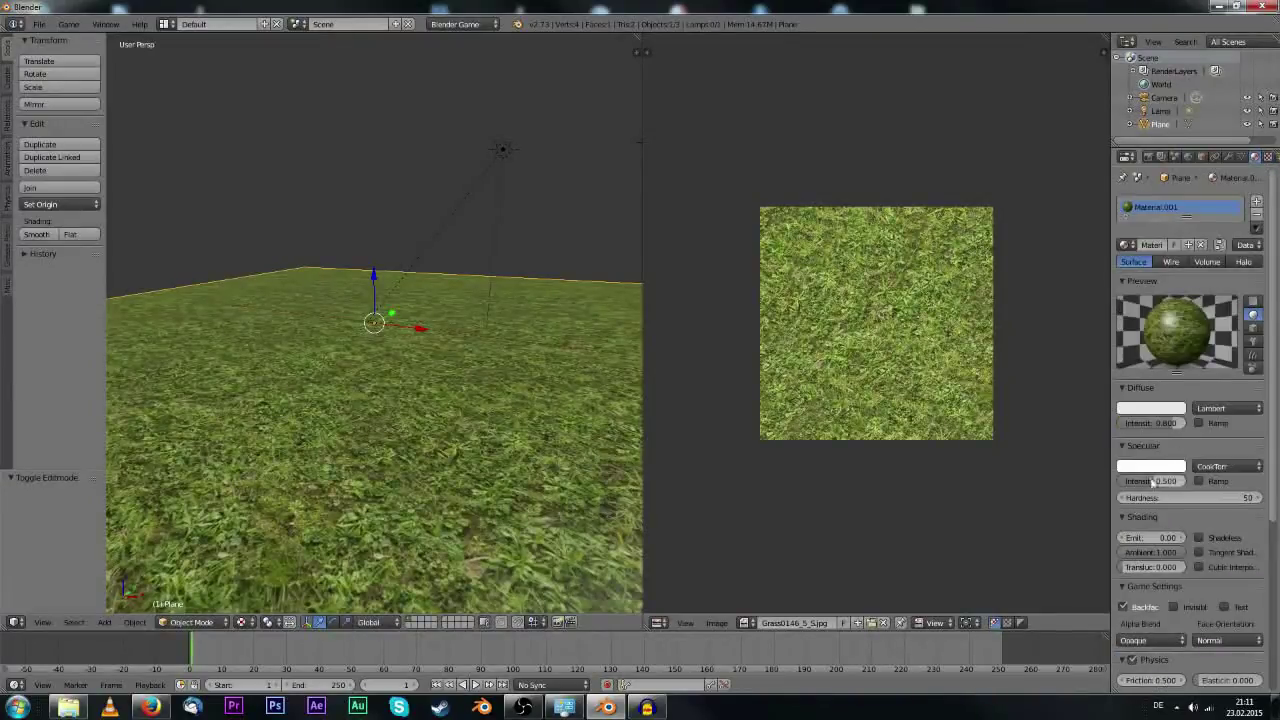
{"action": "left_click", "coordinate": [1268, 157]}
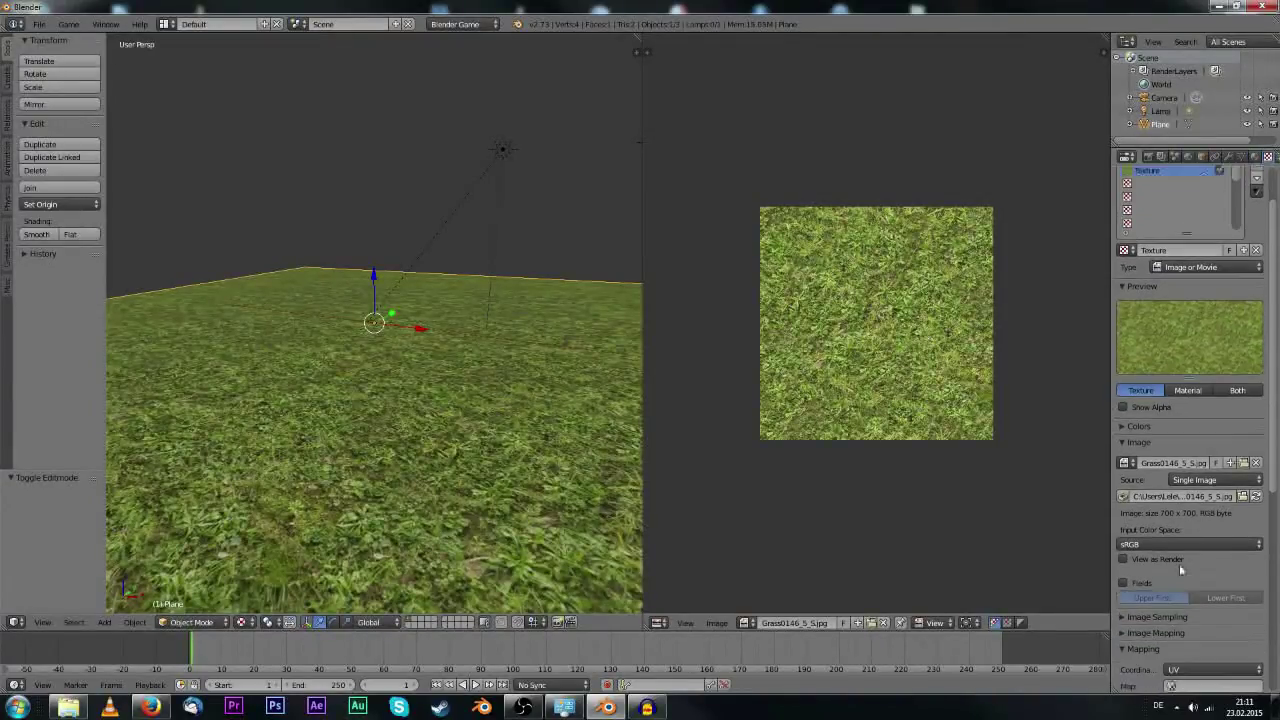
{"action": "scroll", "coordinate": [1181, 570], "scroll_direction": "down", "scroll_amount": 6}
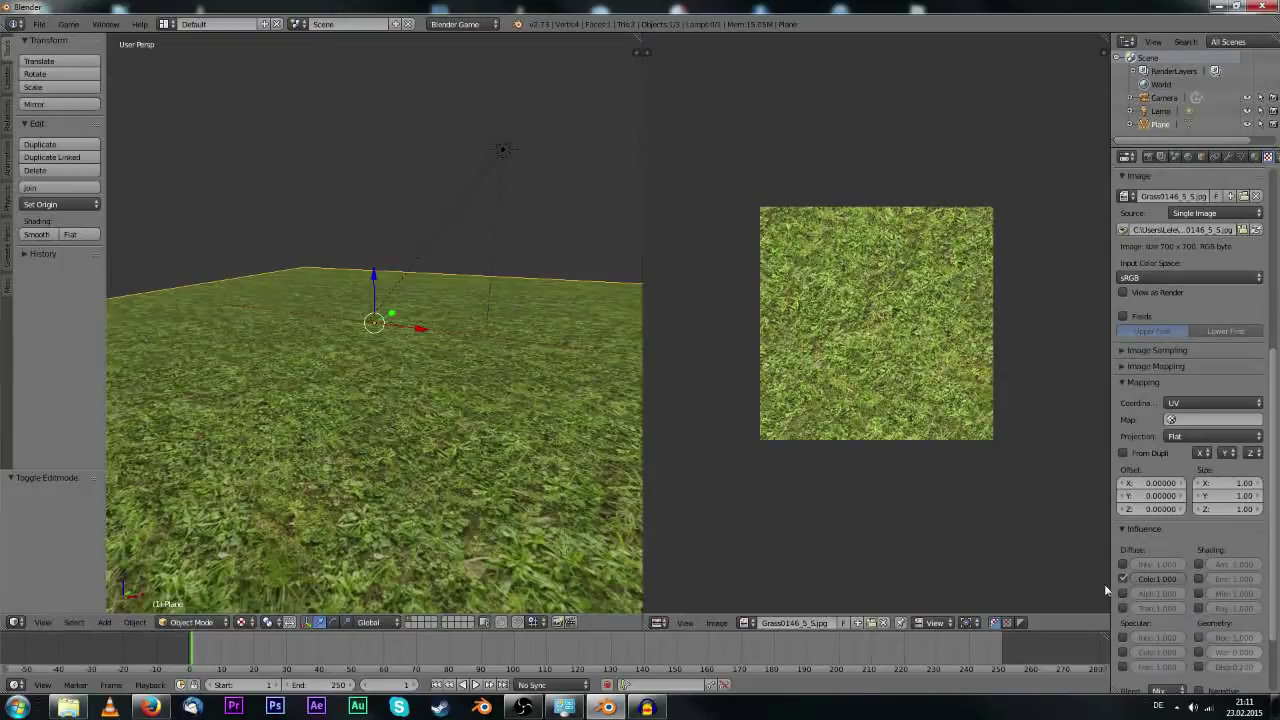
{"action": "left_click", "coordinate": [1199, 638]}
{"action": "middle_click_drag", "start_coordinate": [442, 366], "coordinate": [406, 377]}
Set the grass texture's bump mapping space to TextureSpace.
{"action": "scroll", "coordinate": [1221, 607], "scroll_direction": "down", "scroll_amount": 3}
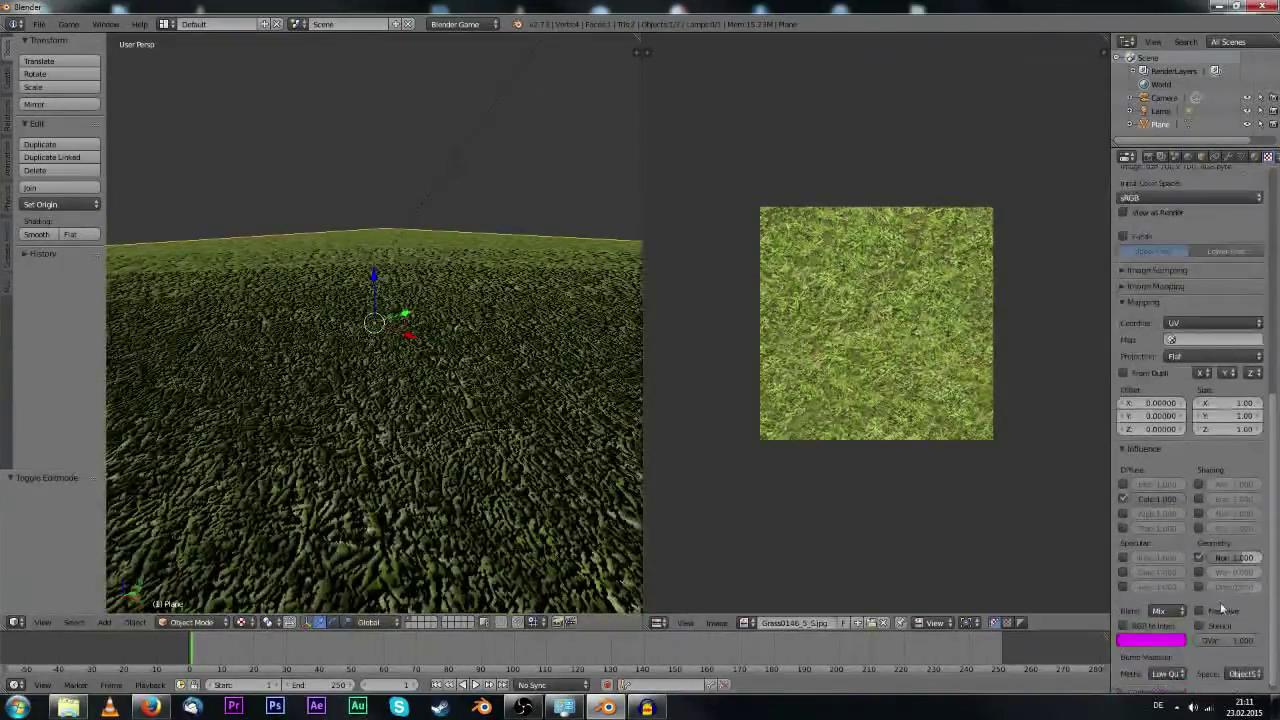
{"action": "scroll", "coordinate": [1221, 607], "scroll_direction": "down", "scroll_amount": 1}
{"action": "left_click", "coordinate": [1243, 667]}
{"action": "left_click", "coordinate": [1243, 620]}
Try a Normal influence of 0.1 for the grass texture and check the ground up close.
{"action": "middle_click_drag", "start_coordinate": [402, 385], "coordinate": [563, 414]}
{"action": "left_click_drag", "start_coordinate": [1240, 550], "coordinate": [1257, 553]}
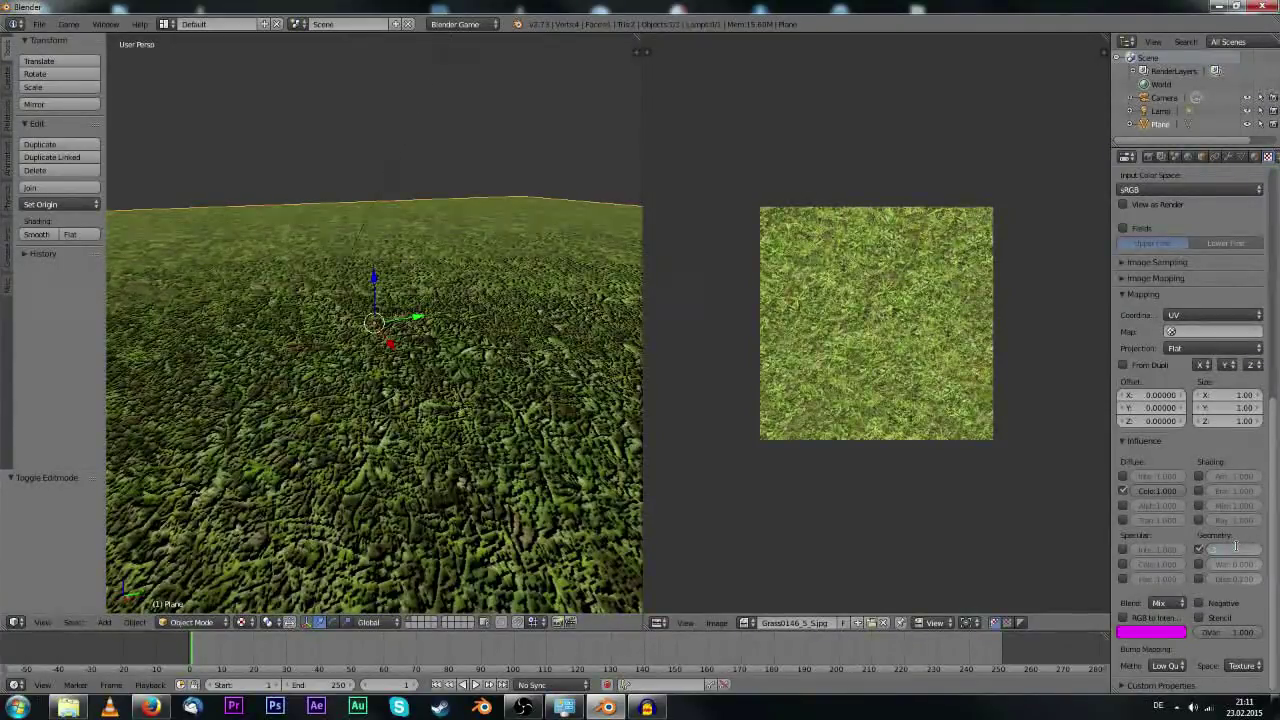
{"action": "key", "text": "Return"}
{"action": "middle_click_drag", "start_coordinate": [478, 392], "coordinate": [401, 383]}
{"action": "scroll", "coordinate": [406, 388], "scroll_direction": "up", "scroll_amount": 4}
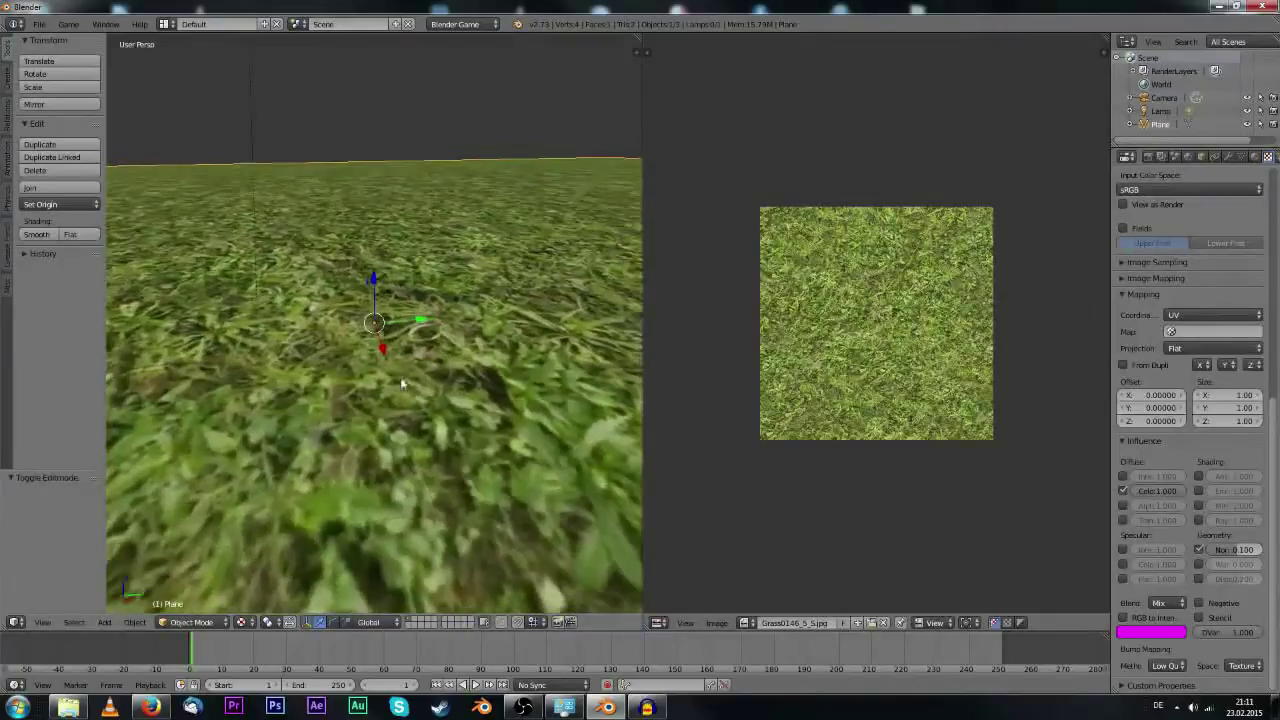
Set the grass texture's Normal influence to 0.2.
{"action": "left_click", "coordinate": [1243, 550]}
{"action": "type", "text": "0.2"}
{"action": "key", "text": "Return"}
{"action": "middle_click_drag", "start_coordinate": [395, 500], "coordinate": [418, 419]}
Deselect everything and import rain.png from the lele texturen folder as an image plane.
{"action": "key", "text": "a"}
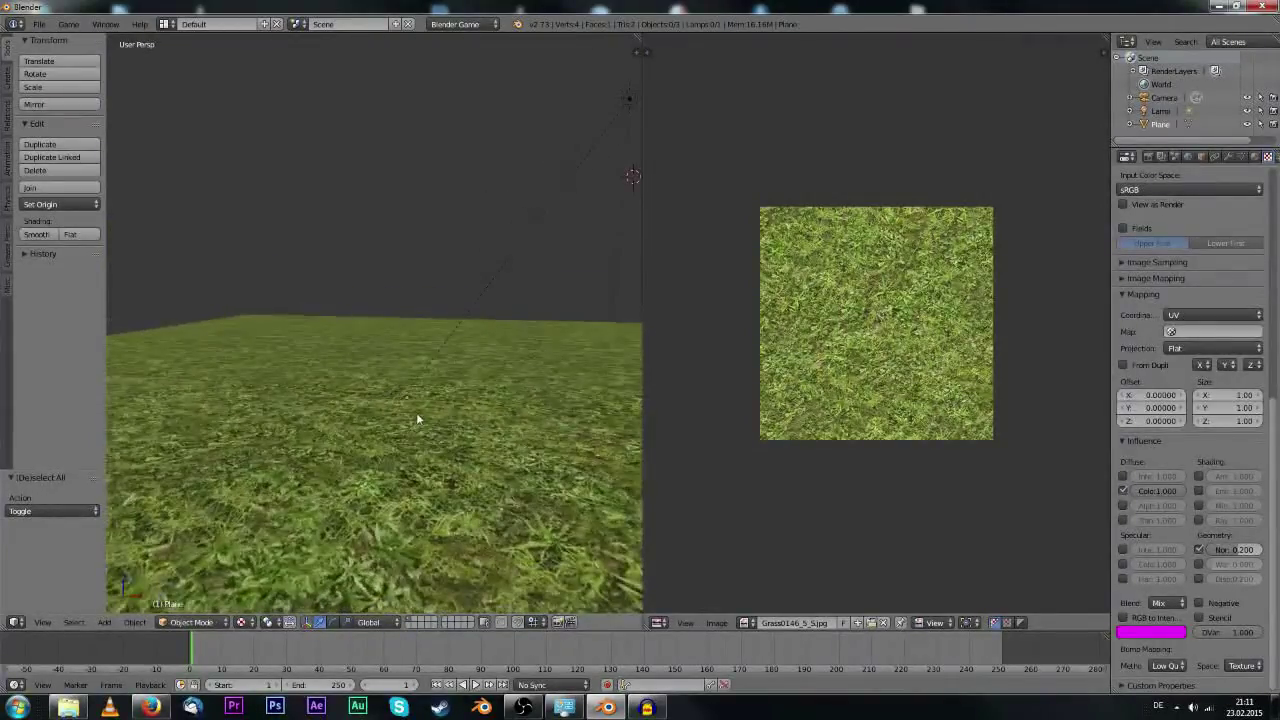
{"action": "key", "text": "shift+a"}
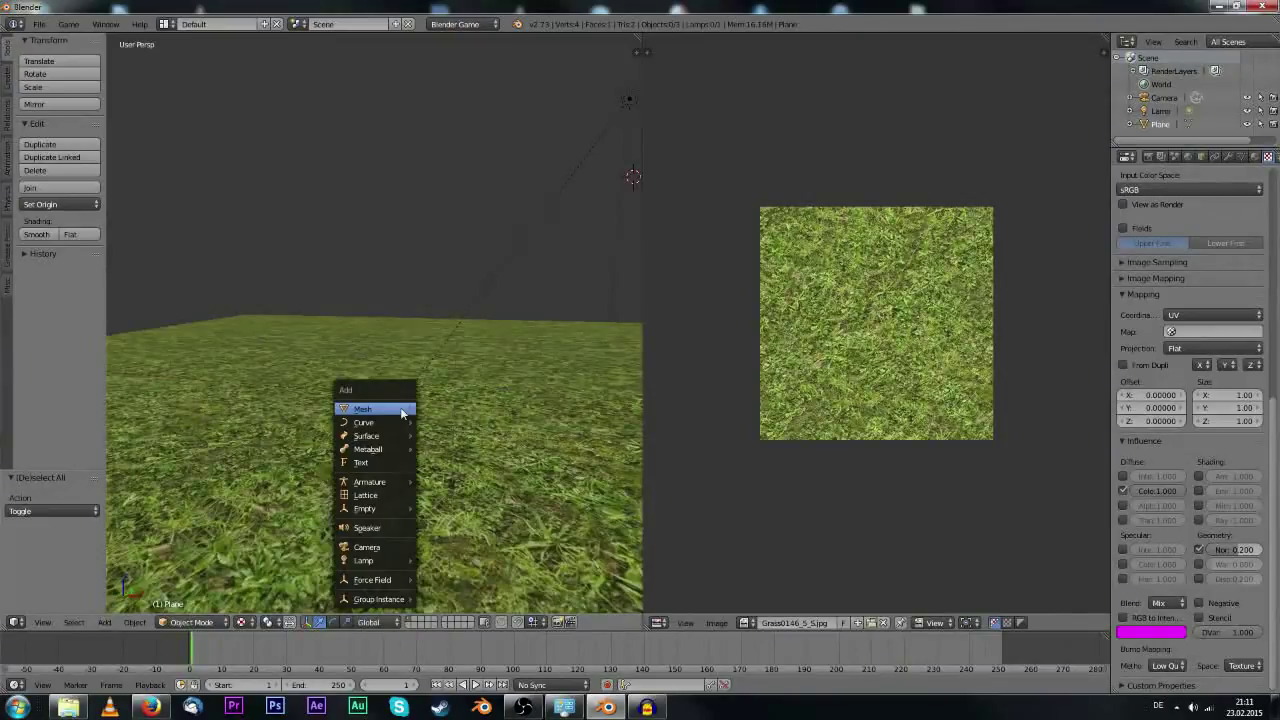
{"action": "mouse_move", "coordinate": [403, 413]}
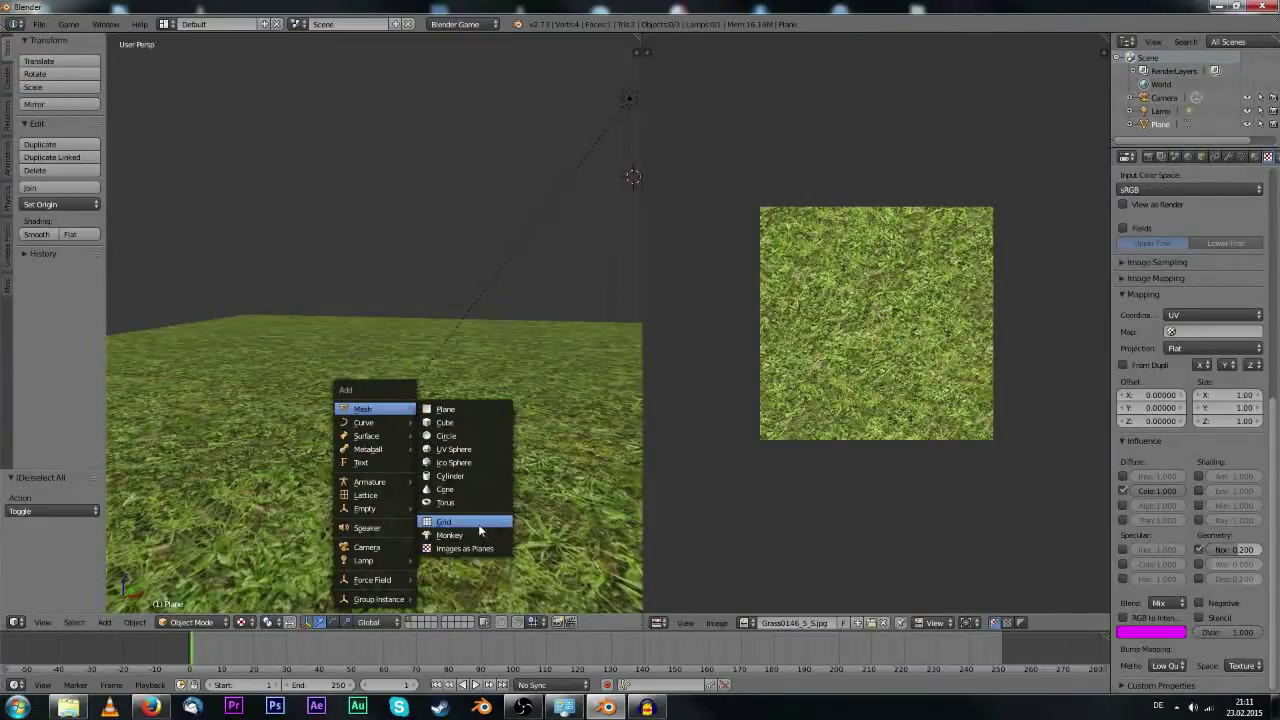
{"action": "left_click", "coordinate": [472, 549]}
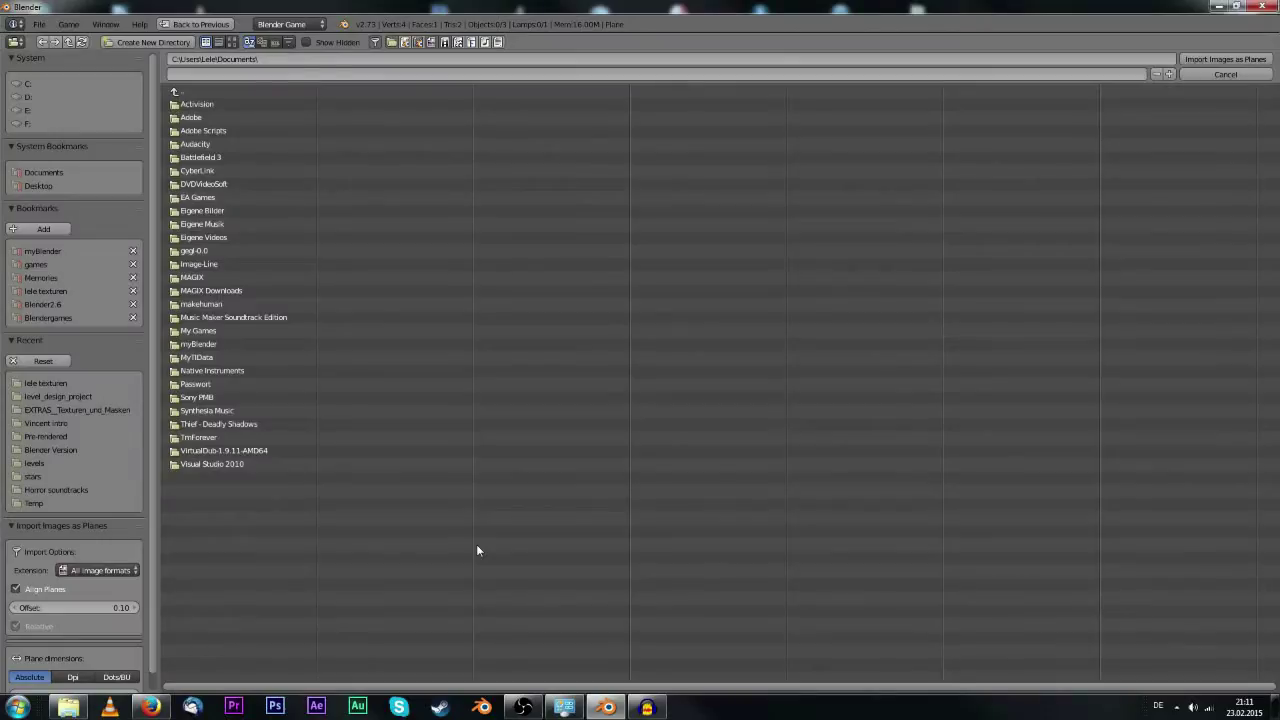
{"action": "left_click", "coordinate": [40, 385]}
{"action": "left_click", "coordinate": [232, 42]}
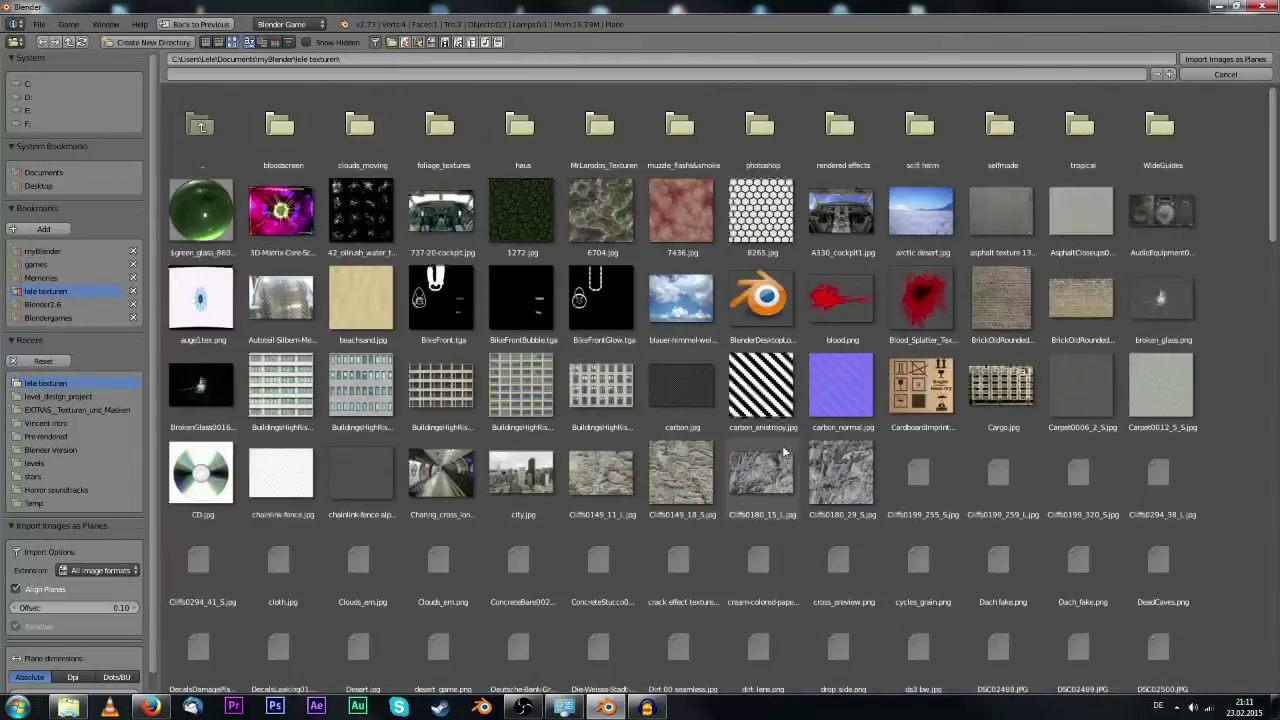
{"action": "scroll", "coordinate": [785, 450], "scroll_direction": "down", "scroll_amount": 2}
{"action": "scroll", "coordinate": [785, 452], "scroll_direction": "down", "scroll_amount": 5}
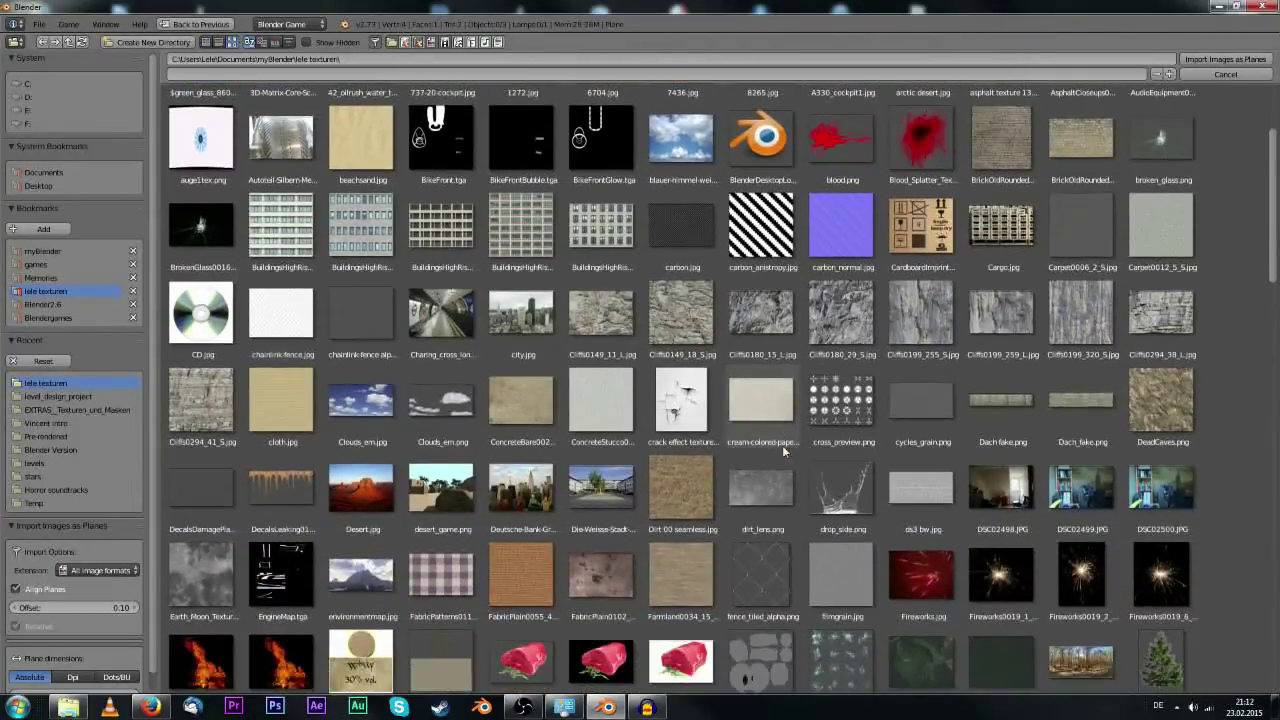
{"action": "scroll", "coordinate": [785, 452], "scroll_direction": "down", "scroll_amount": 7}
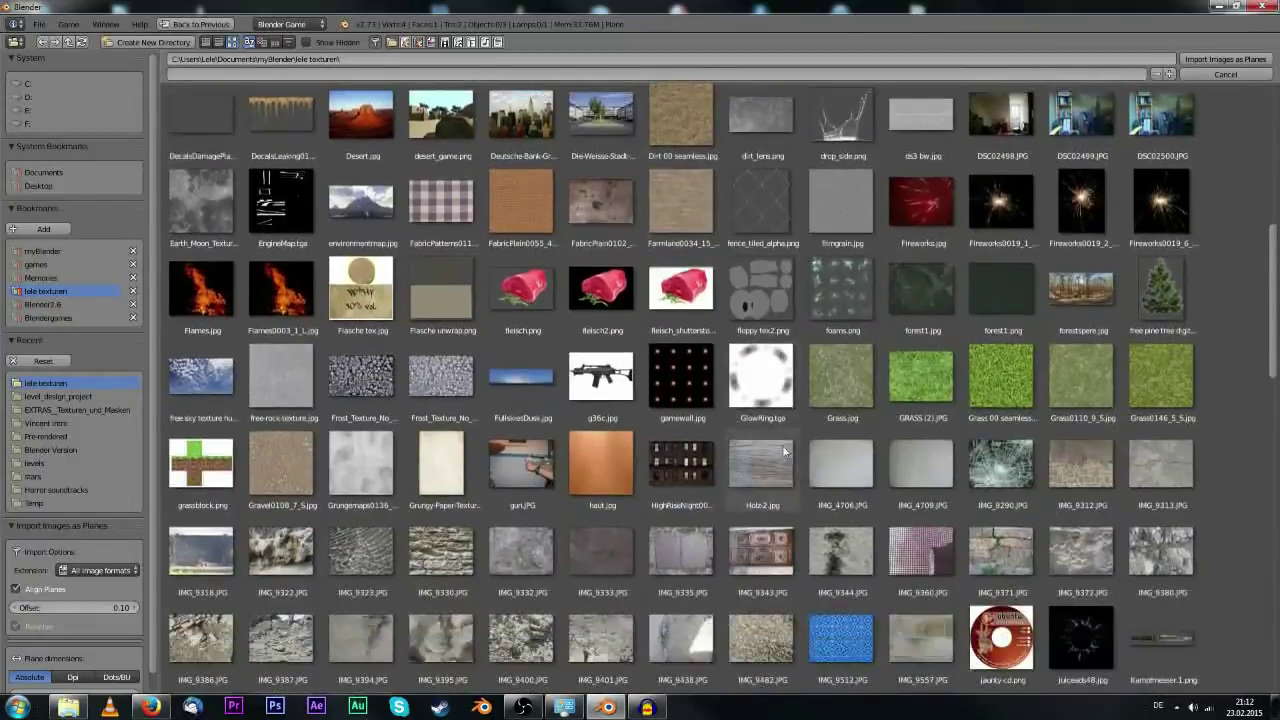
{"action": "scroll", "coordinate": [782, 457], "scroll_direction": "down", "scroll_amount": 6}
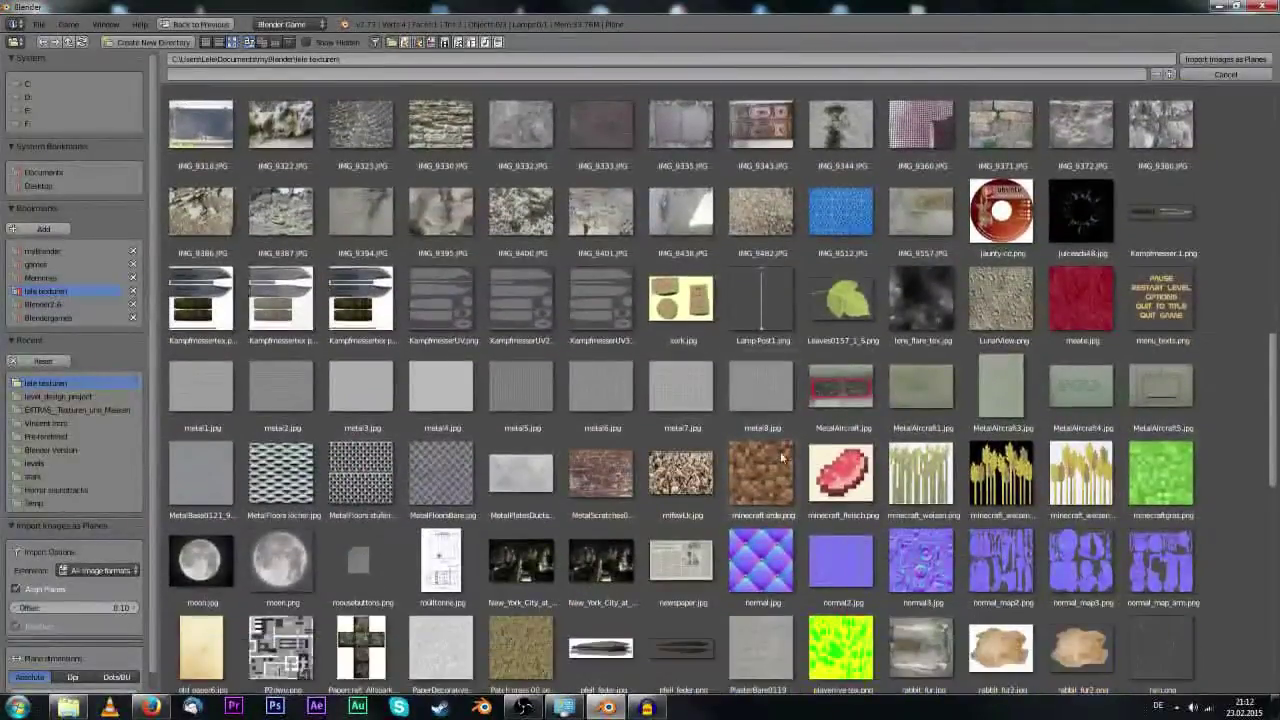
{"action": "scroll", "coordinate": [742, 392], "scroll_direction": "down", "scroll_amount": 1}
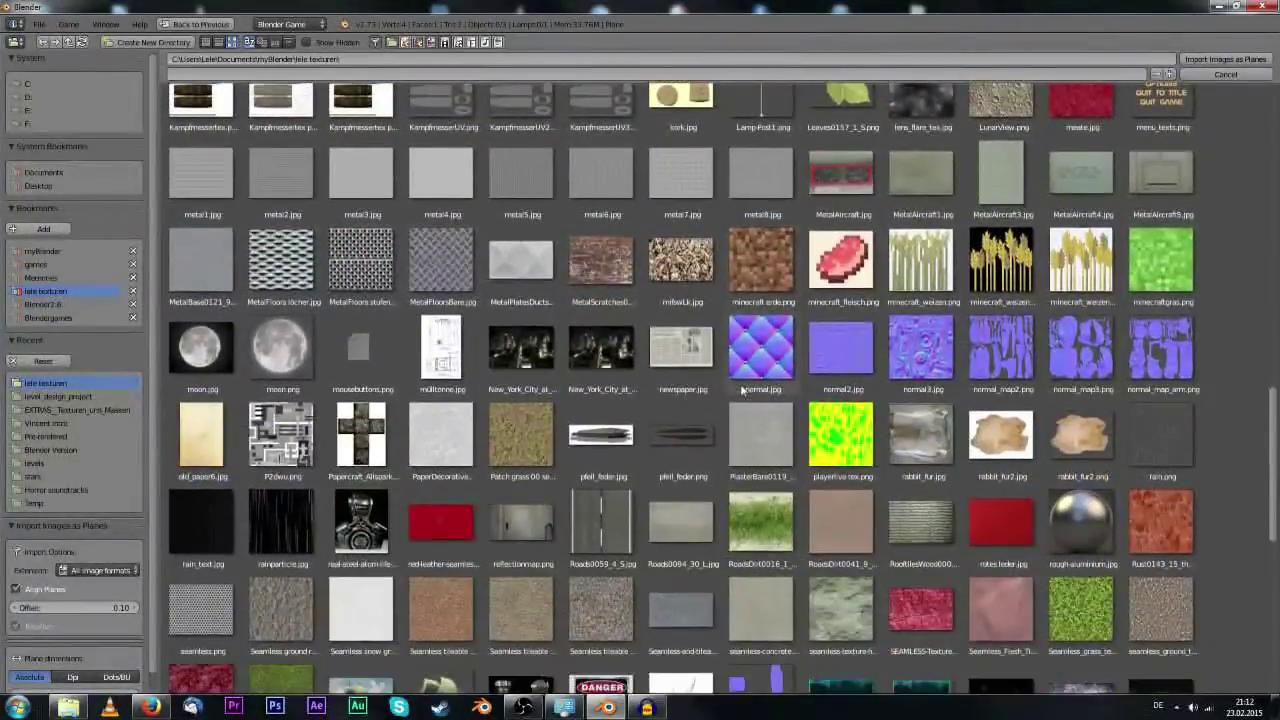
{"action": "left_click", "coordinate": [1162, 438]}
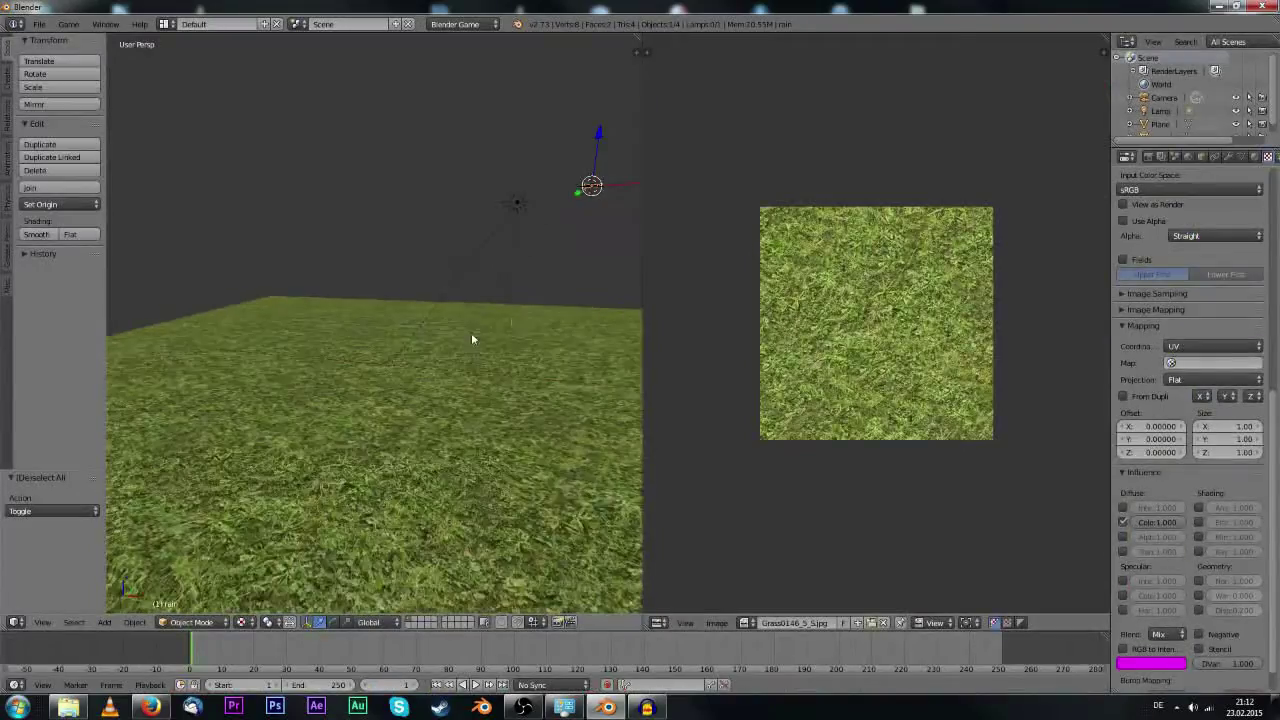
Reset the rain plane's location to the origin and raise it about 1.02 units along Z above the grass.
{"action": "key", "text": "alt+g"}
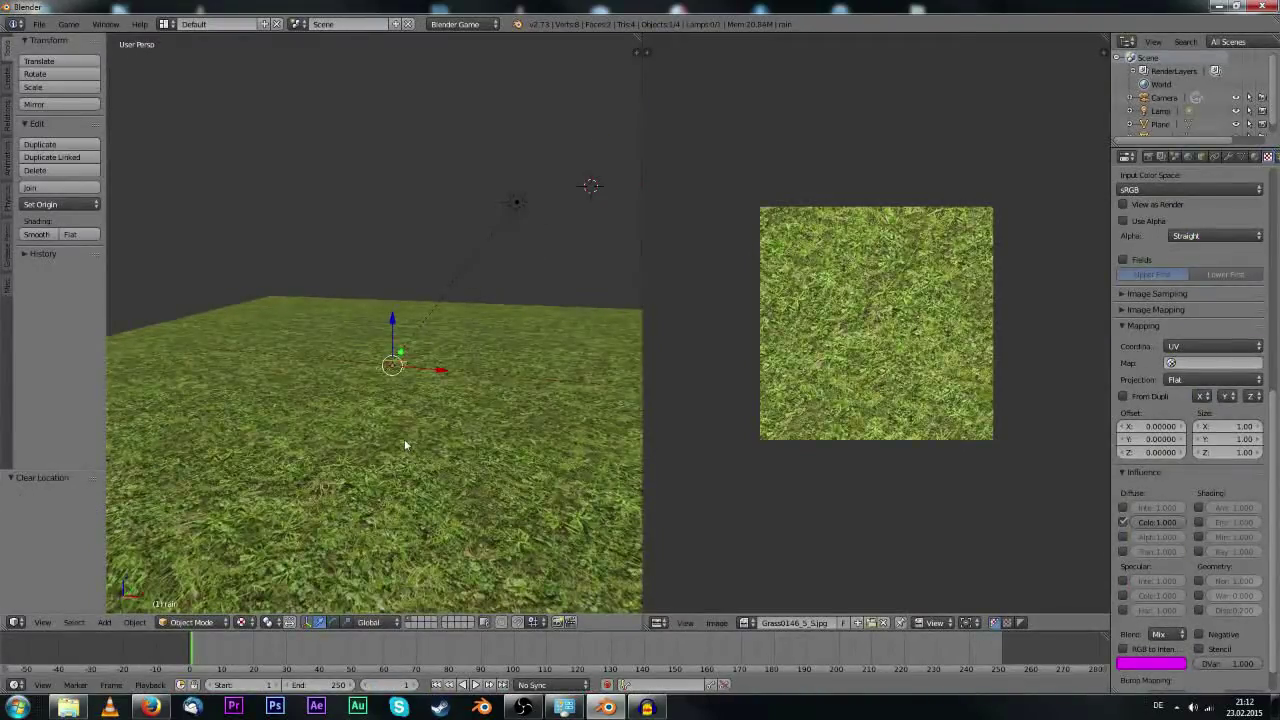
{"action": "key", "text": "g"}
{"action": "key", "text": "z"}
{"action": "left_click", "coordinate": [417, 414]}
{"action": "key", "text": "KP_Decimal"}
{"action": "middle_click_drag", "start_coordinate": [418, 354], "coordinate": [464, 397]}
{"action": "scroll", "coordinate": [427, 462], "scroll_direction": "down", "scroll_amount": 1}
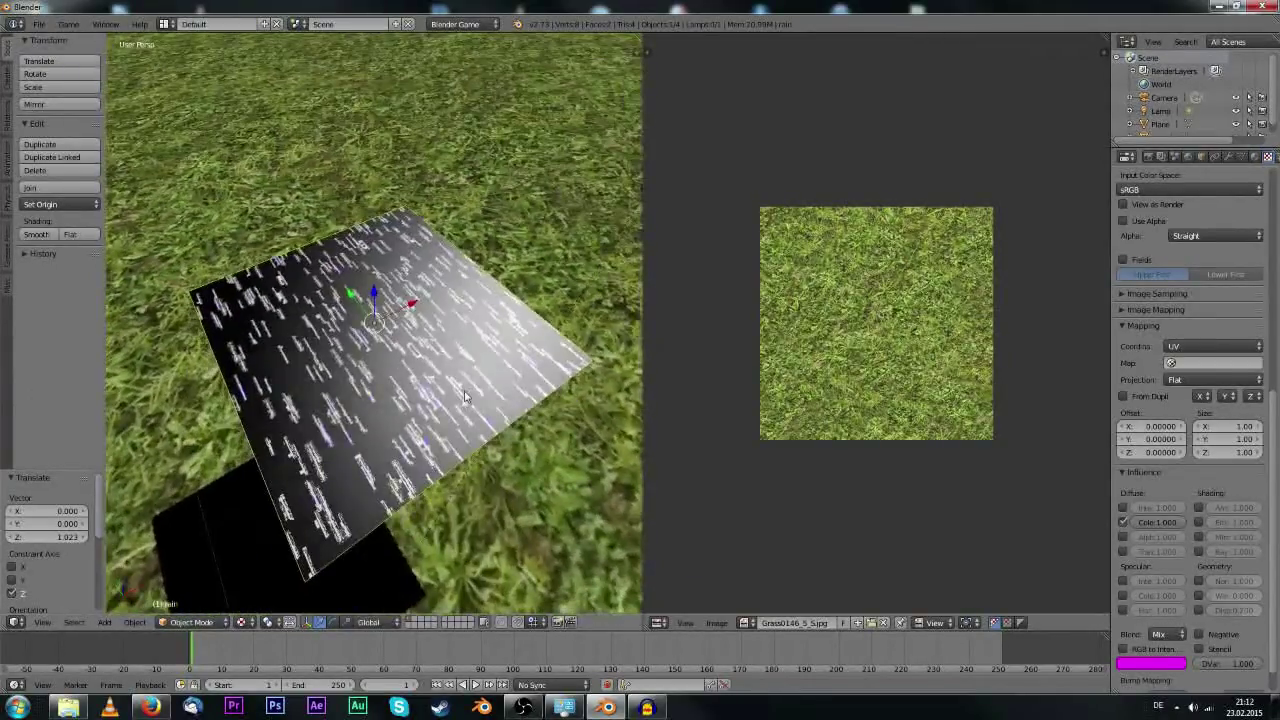
Widen the 3D view, make the rain plane's material shadeless, and hide the tool shelf.
{"action": "left_click_drag", "start_coordinate": [642, 245], "coordinate": [790, 243]}
{"action": "left_click", "coordinate": [1255, 157]}
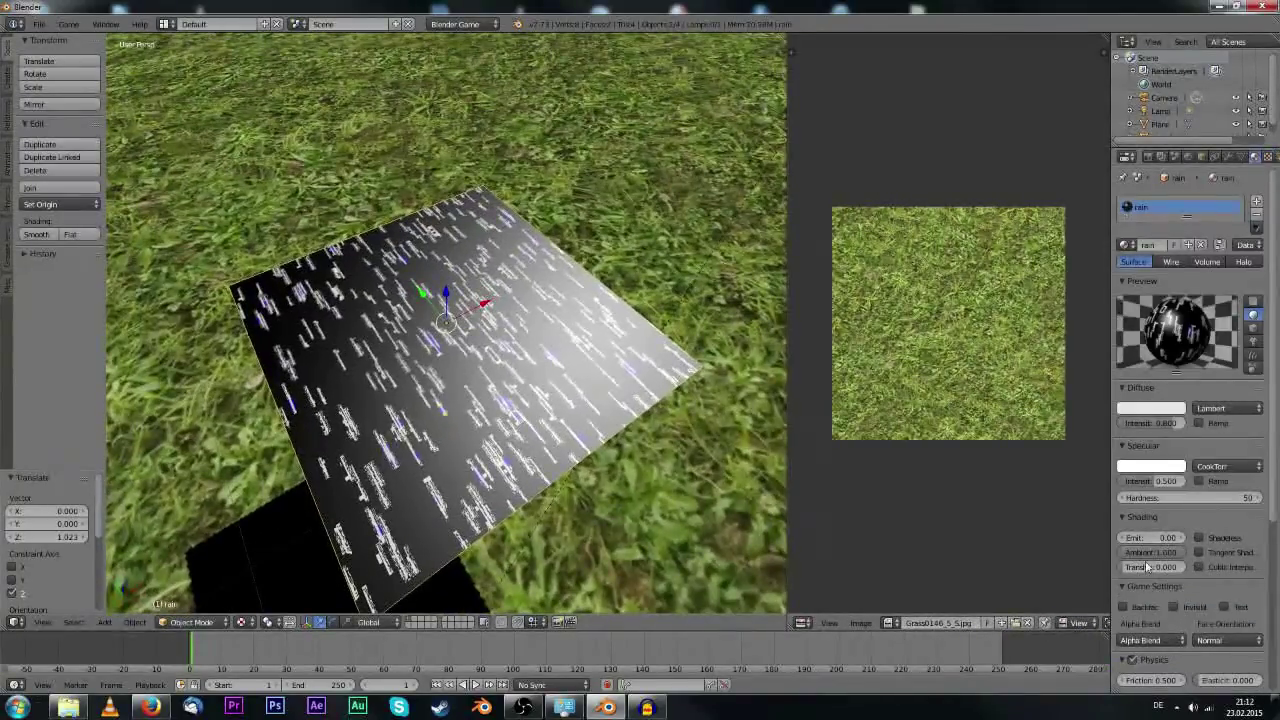
{"action": "scroll", "coordinate": [1181, 526], "scroll_direction": "down", "scroll_amount": 2}
{"action": "middle_click_drag", "start_coordinate": [482, 420], "coordinate": [440, 458]}
{"action": "left_click", "coordinate": [1200, 458]}
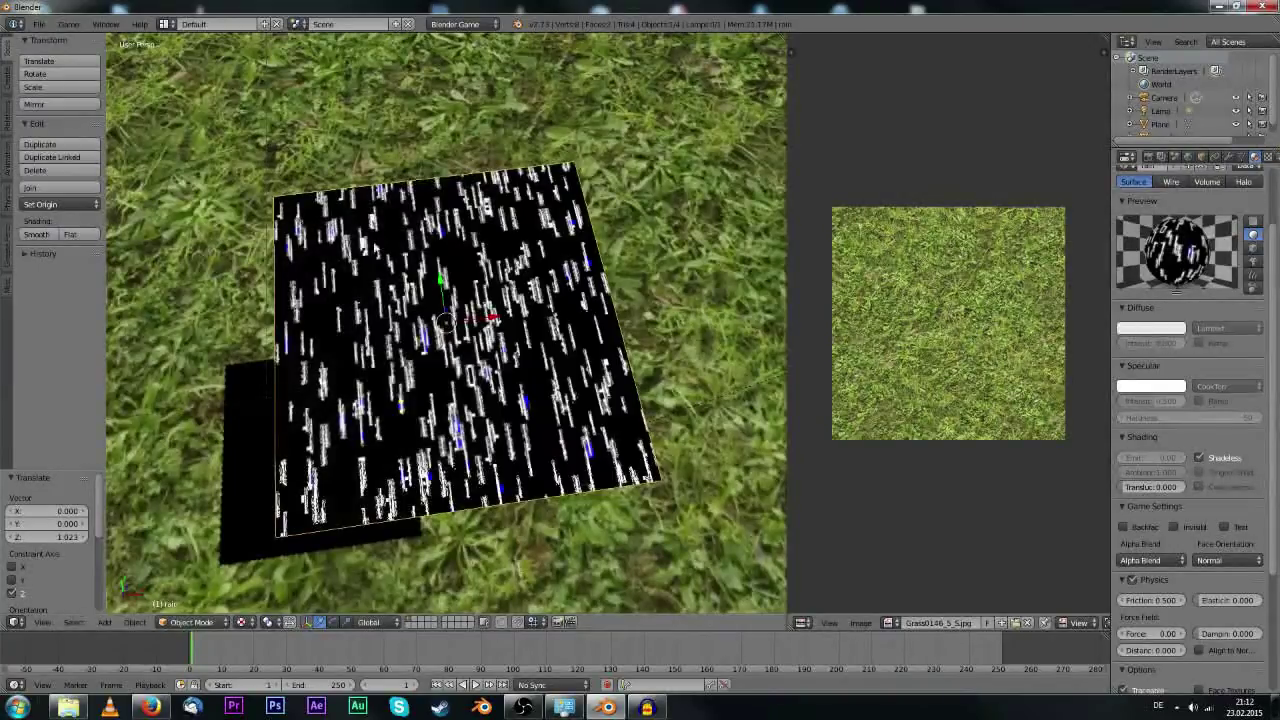
{"action": "key", "text": "n"}
{"action": "key", "text": "n"}
{"action": "key", "text": "t"}
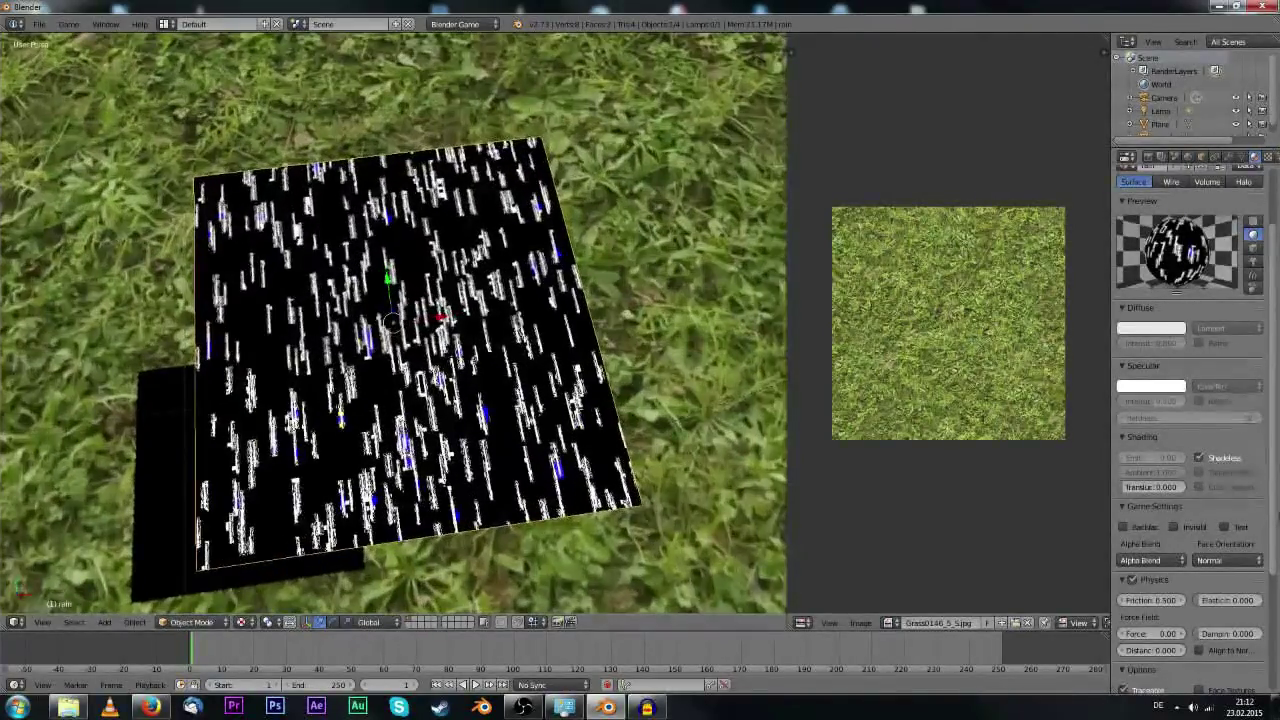
Enable Z Transparency for the rain plane's material and set its Alpha to 0.
{"action": "scroll", "coordinate": [1180, 537], "scroll_direction": "down", "scroll_amount": 3}
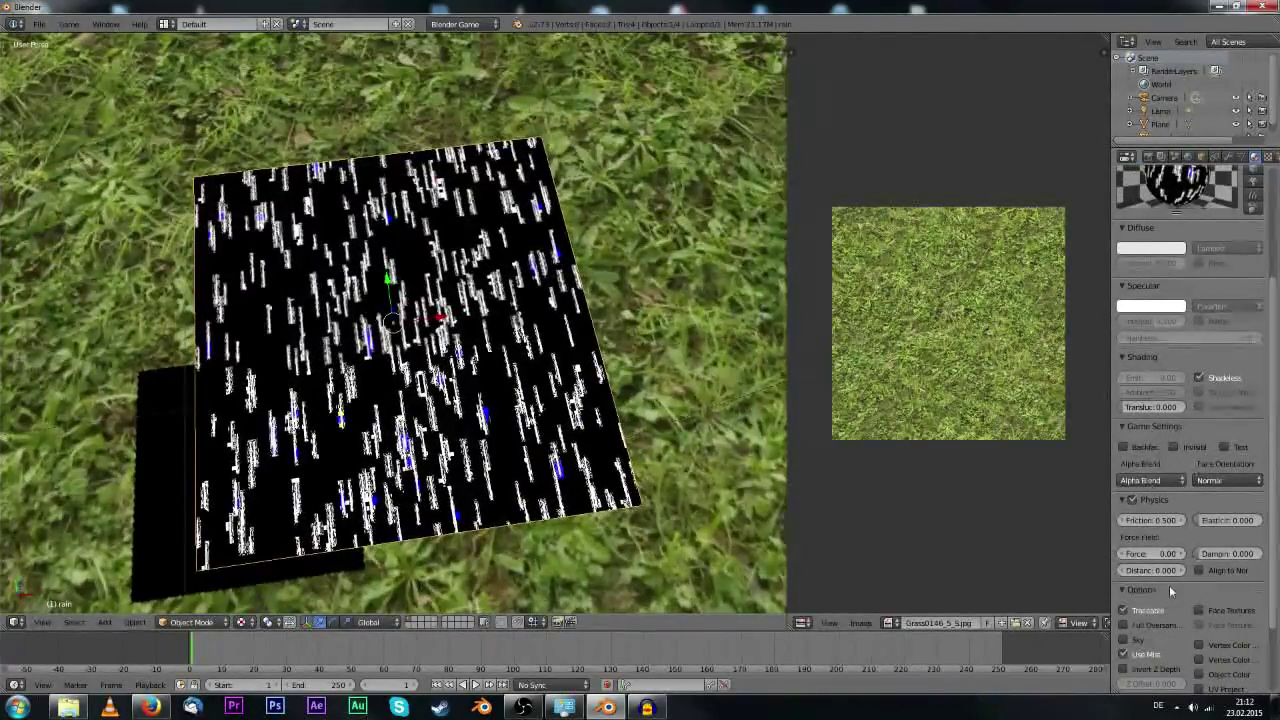
{"action": "scroll", "coordinate": [1171, 591], "scroll_direction": "down", "scroll_amount": 3}
{"action": "left_click", "coordinate": [1133, 668]}
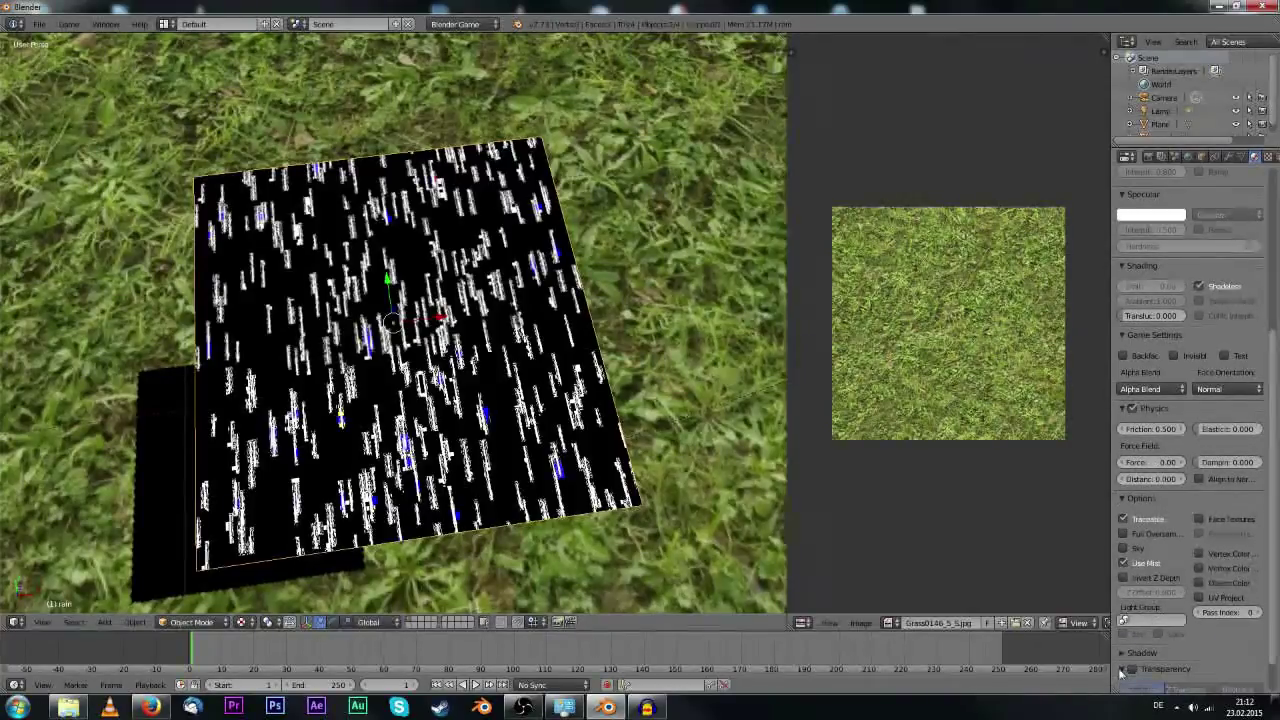
{"action": "scroll", "coordinate": [1135, 668], "scroll_direction": "down", "scroll_amount": 2}
{"action": "left_click", "coordinate": [1198, 652]}
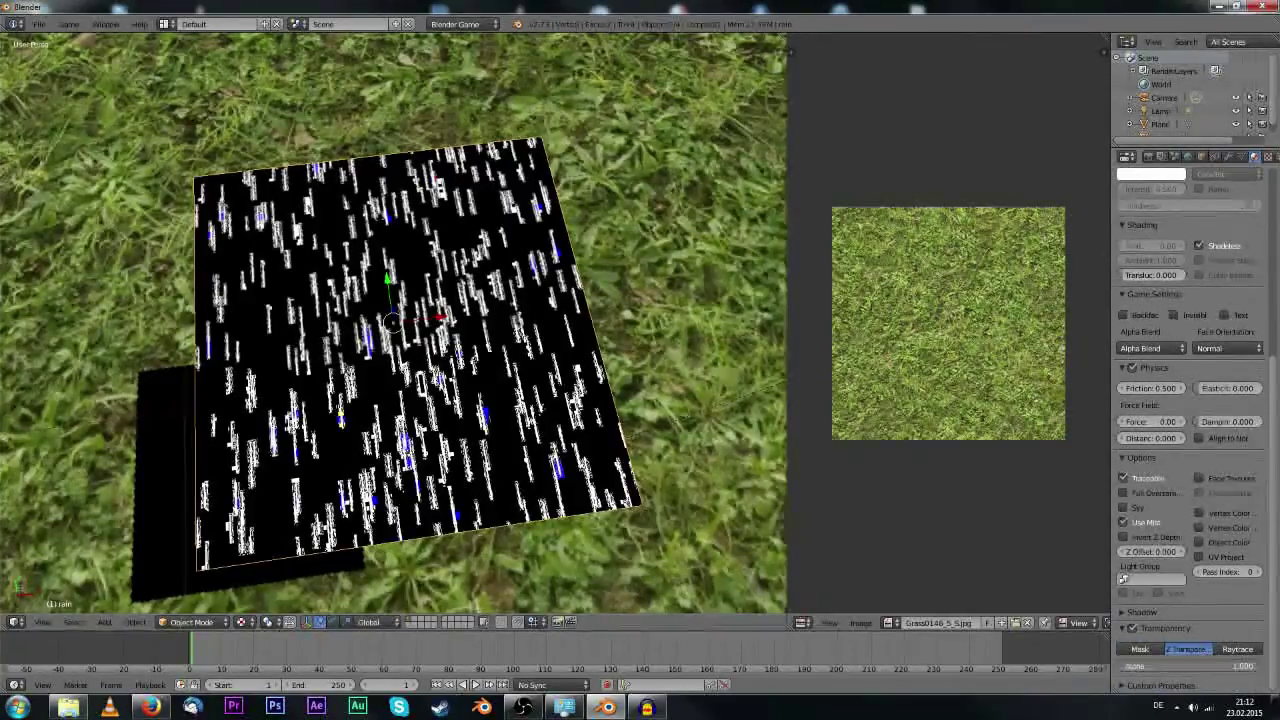
{"action": "left_click_drag", "start_coordinate": [1231, 667], "coordinate": [1122, 667]}
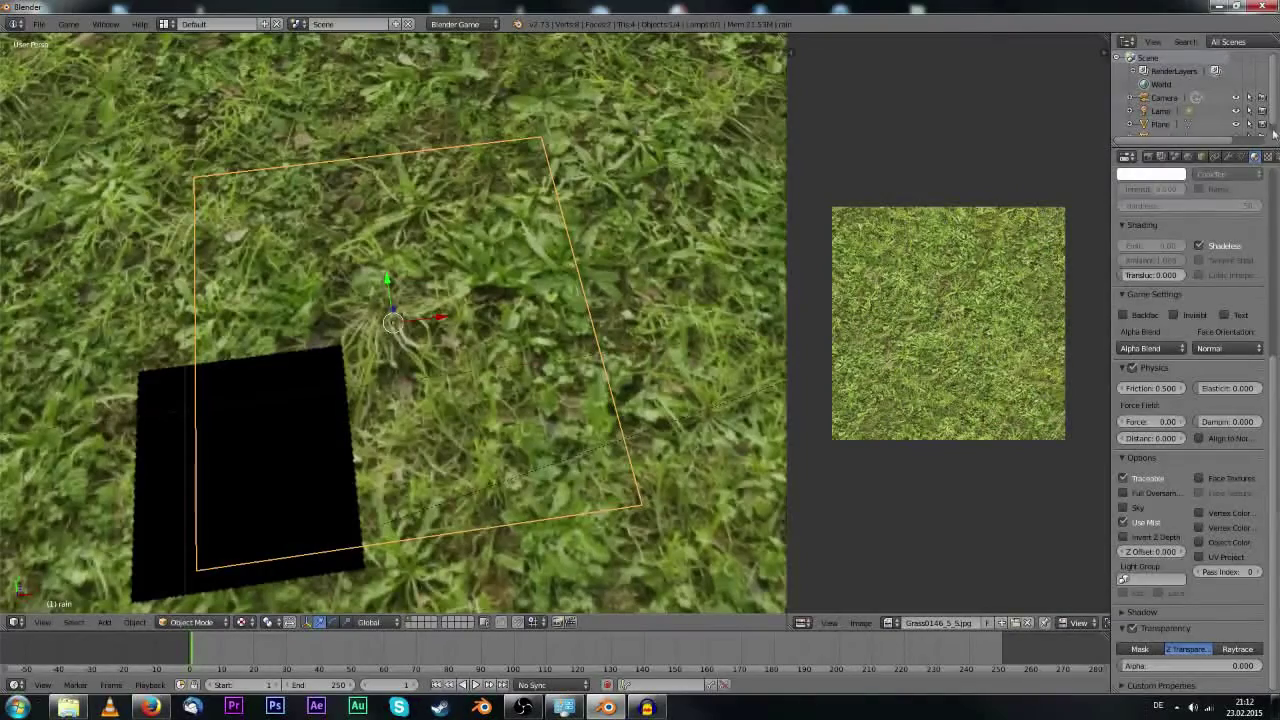
Enable the diffuse Alpha influence of the rain plane's texture.
{"action": "left_click", "coordinate": [1268, 158]}
{"action": "scroll", "coordinate": [1147, 636], "scroll_direction": "down", "scroll_amount": 1}
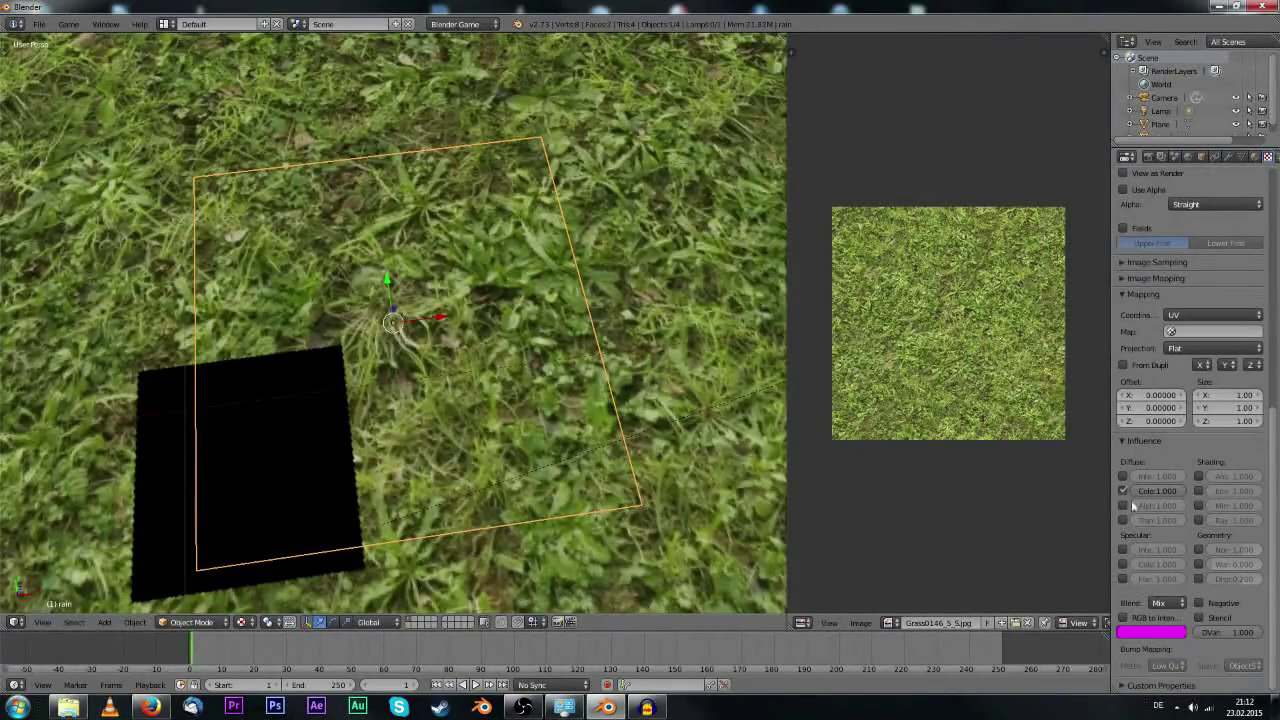
{"action": "left_click", "coordinate": [1123, 506]}
{"action": "mouse_move", "coordinate": [475, 345]}
{"action": "middle_mouse_down"}
{"action": "mouse_move", "coordinate": [440, 358]}
{"action": "mouse_move", "coordinate": [535, 208]}
{"action": "mouse_move", "coordinate": [472, 311]}
{"action": "middle_mouse_up"}
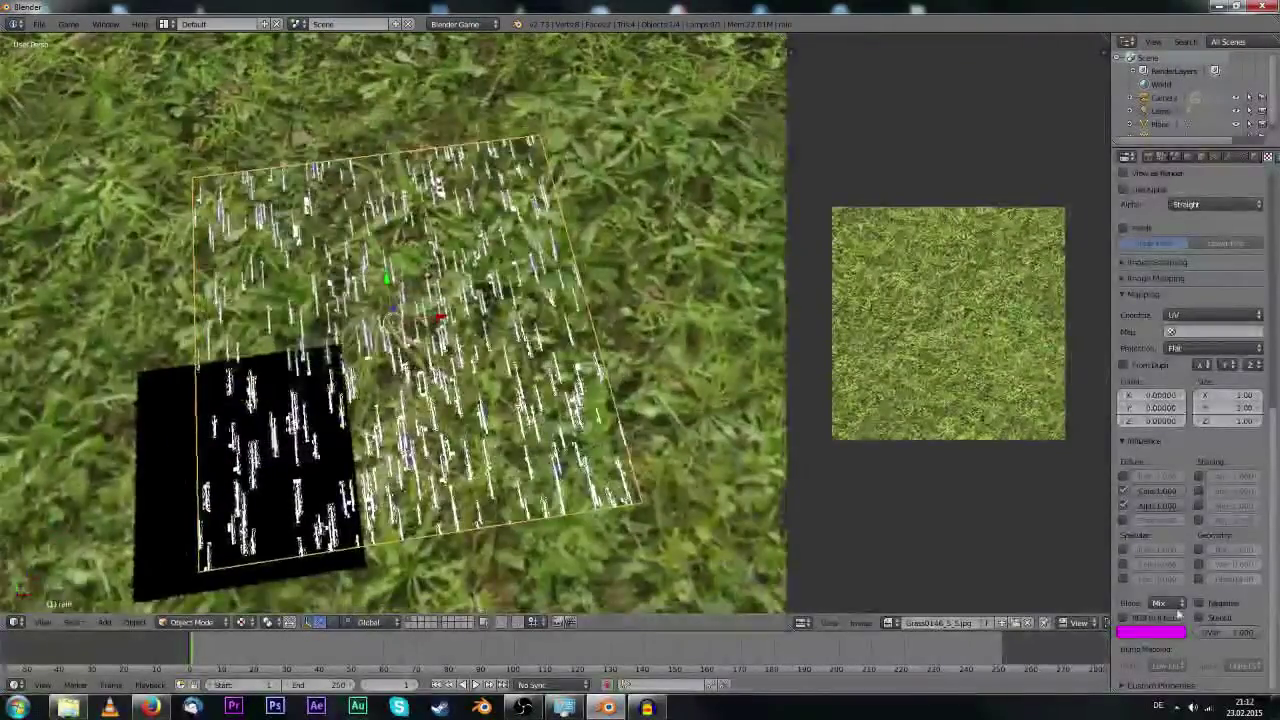
Set the rain texture's diffuse Color influence to 0.
{"action": "scroll", "coordinate": [1182, 609], "scroll_direction": "up", "scroll_amount": 4}
{"action": "scroll", "coordinate": [1165, 596], "scroll_direction": "up", "scroll_amount": 5}
{"action": "scroll", "coordinate": [1165, 596], "scroll_direction": "down", "scroll_amount": 5}
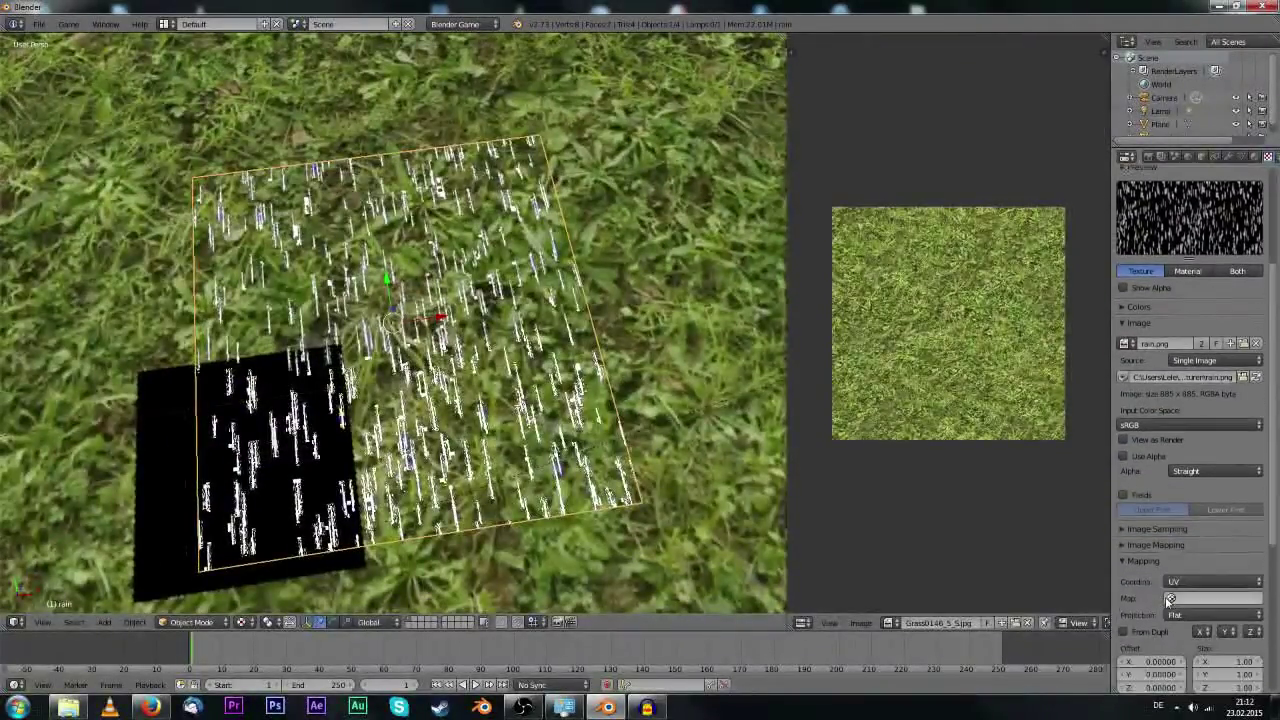
{"action": "scroll", "coordinate": [1168, 597], "scroll_direction": "up", "scroll_amount": 5}
{"action": "scroll", "coordinate": [1155, 590], "scroll_direction": "down", "scroll_amount": 4}
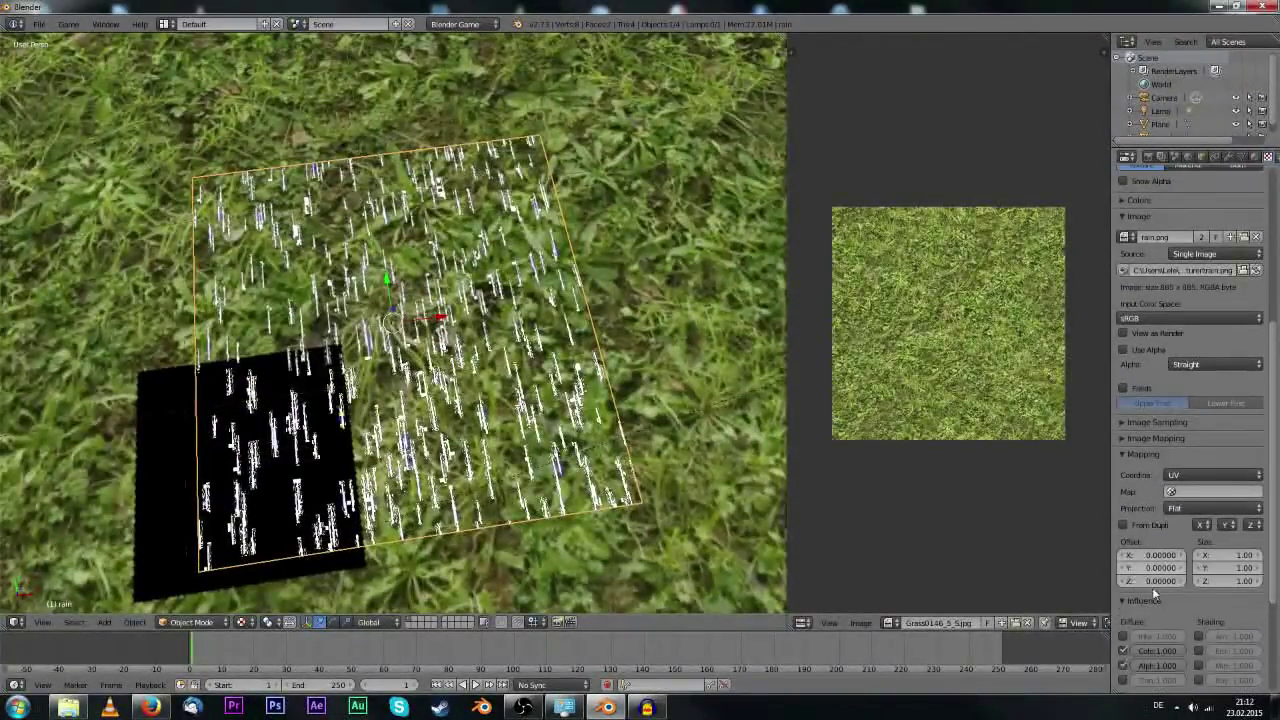
{"action": "left_click_drag", "start_coordinate": [1164, 651], "coordinate": [1111, 651]}
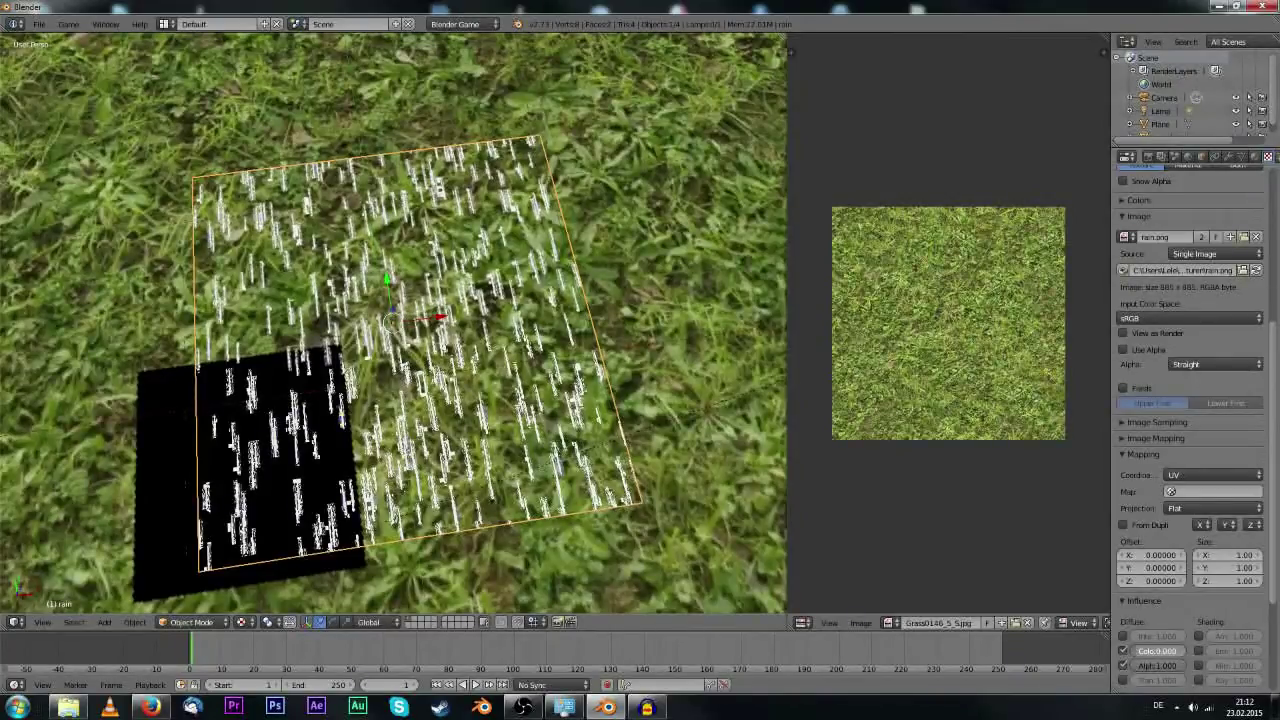
{"action": "middle_click_drag", "start_coordinate": [643, 425], "coordinate": [975, 373]}
Show the rain.png image in the image editor instead of the grass texture.
{"action": "left_click", "coordinate": [889, 622]}
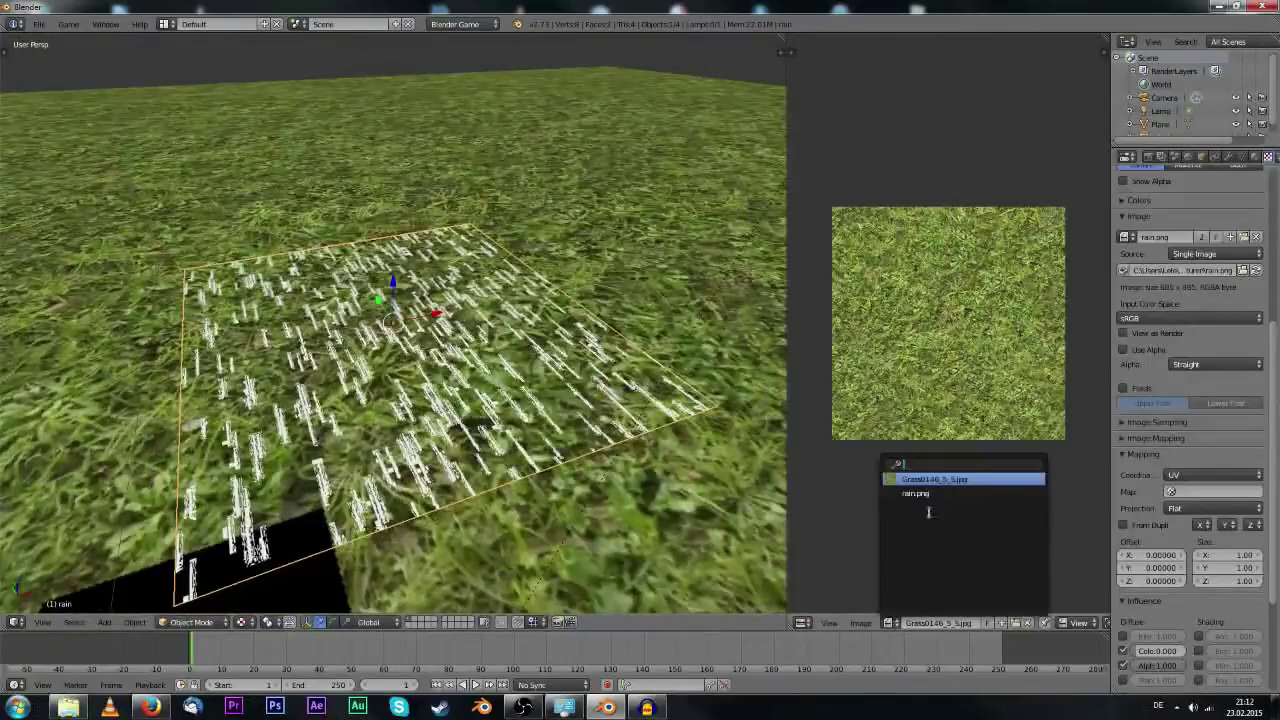
{"action": "left_click", "coordinate": [915, 492]}
{"action": "scroll", "coordinate": [948, 325], "scroll_direction": "down", "scroll_amount": 1}
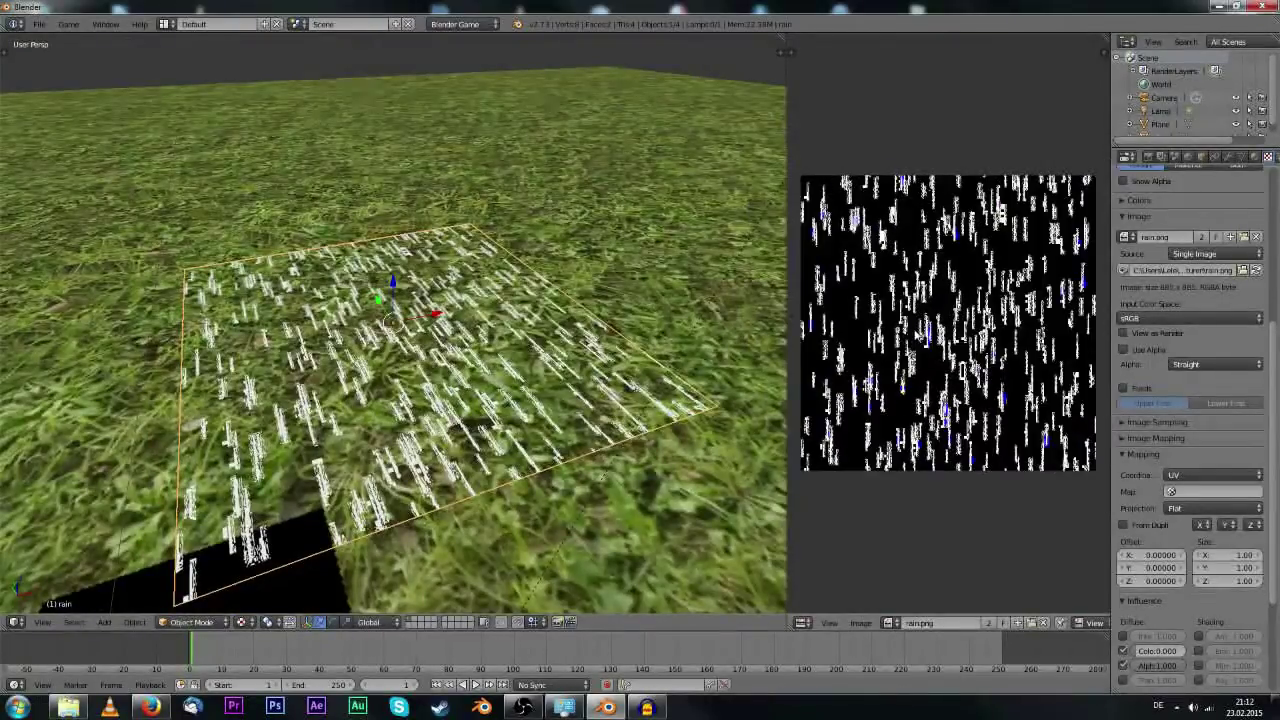
Turn on Use Alpha for the rain.png image and check the rain plane against the grass.
{"action": "scroll", "coordinate": [1188, 509], "scroll_direction": "up", "scroll_amount": 4}
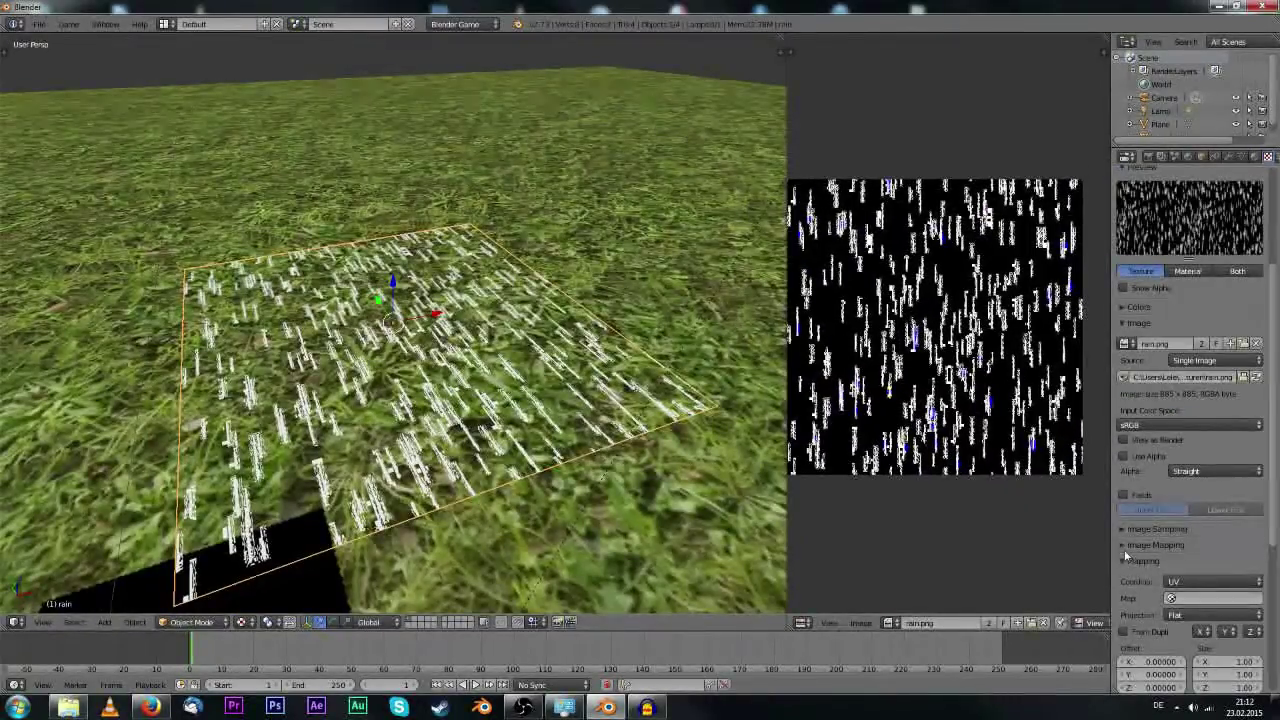
{"action": "left_click", "coordinate": [1134, 461]}
{"action": "middle_click_drag", "start_coordinate": [447, 262], "coordinate": [479, 366]}
{"action": "scroll", "coordinate": [457, 442], "scroll_direction": "up", "scroll_amount": 2}
{"action": "scroll", "coordinate": [507, 455], "scroll_direction": "down", "scroll_amount": 3}
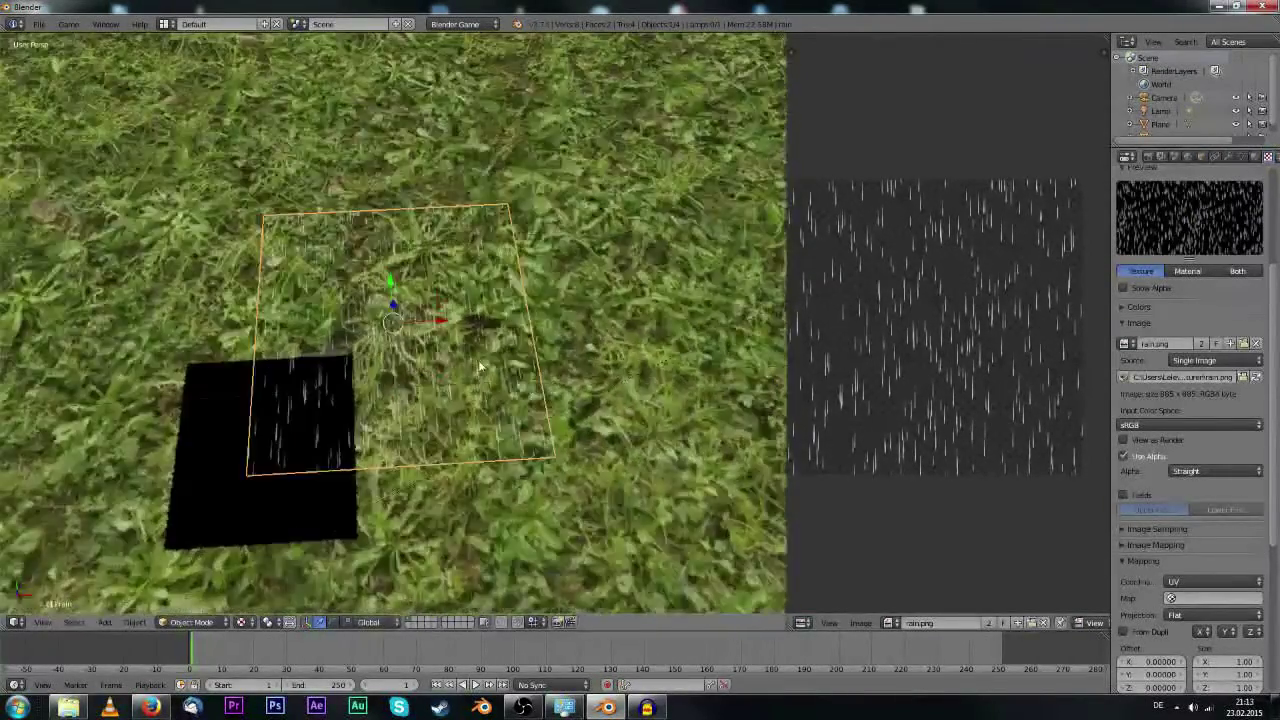
In Edit Mode from the top view, stretch the rain plane's mesh to about 2.4 times its length along Y.
{"action": "key", "text": "KP_7"}
{"action": "key", "text": "KP_3"}
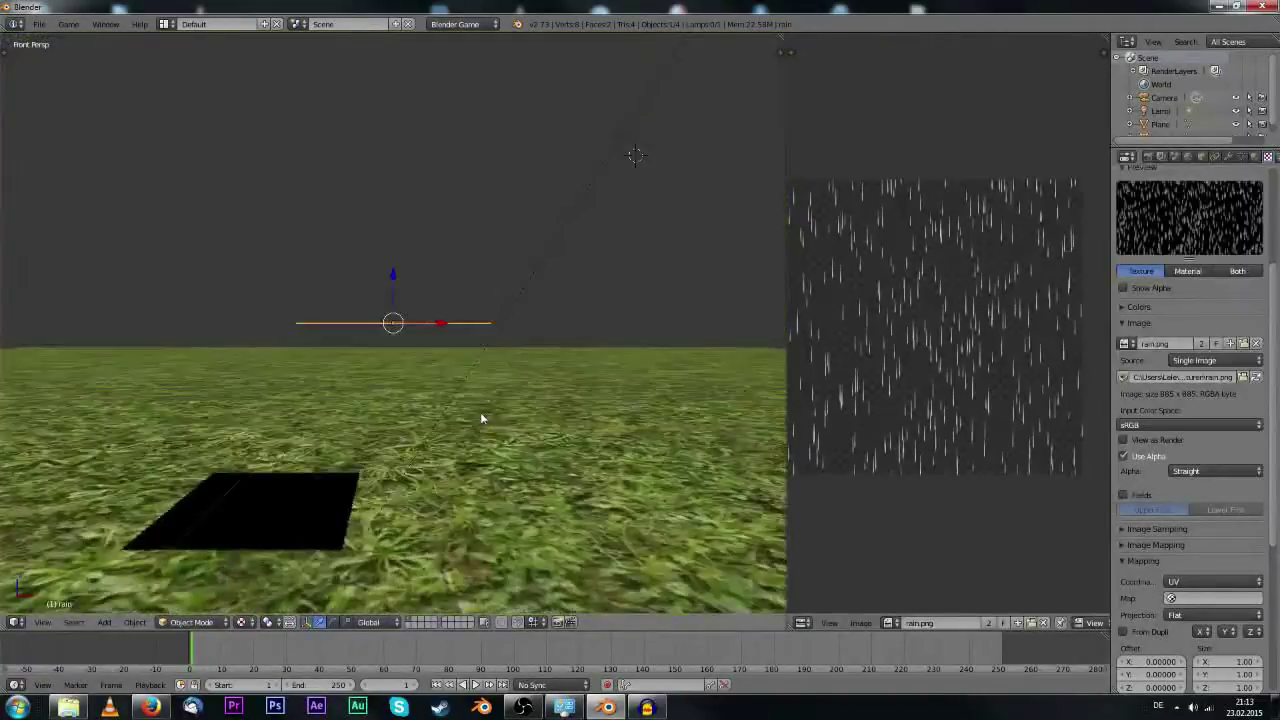
{"action": "key", "text": "KP_7"}
{"action": "key", "text": "Tab"}
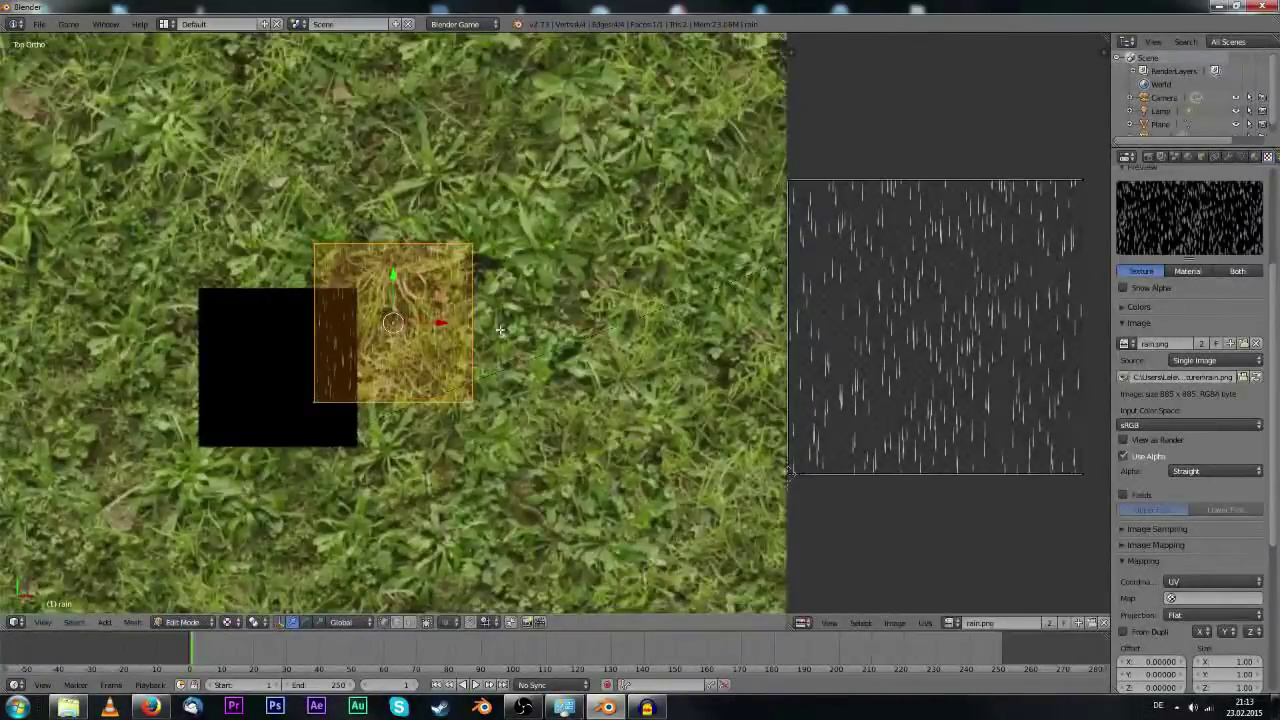
{"action": "key", "text": "s"}
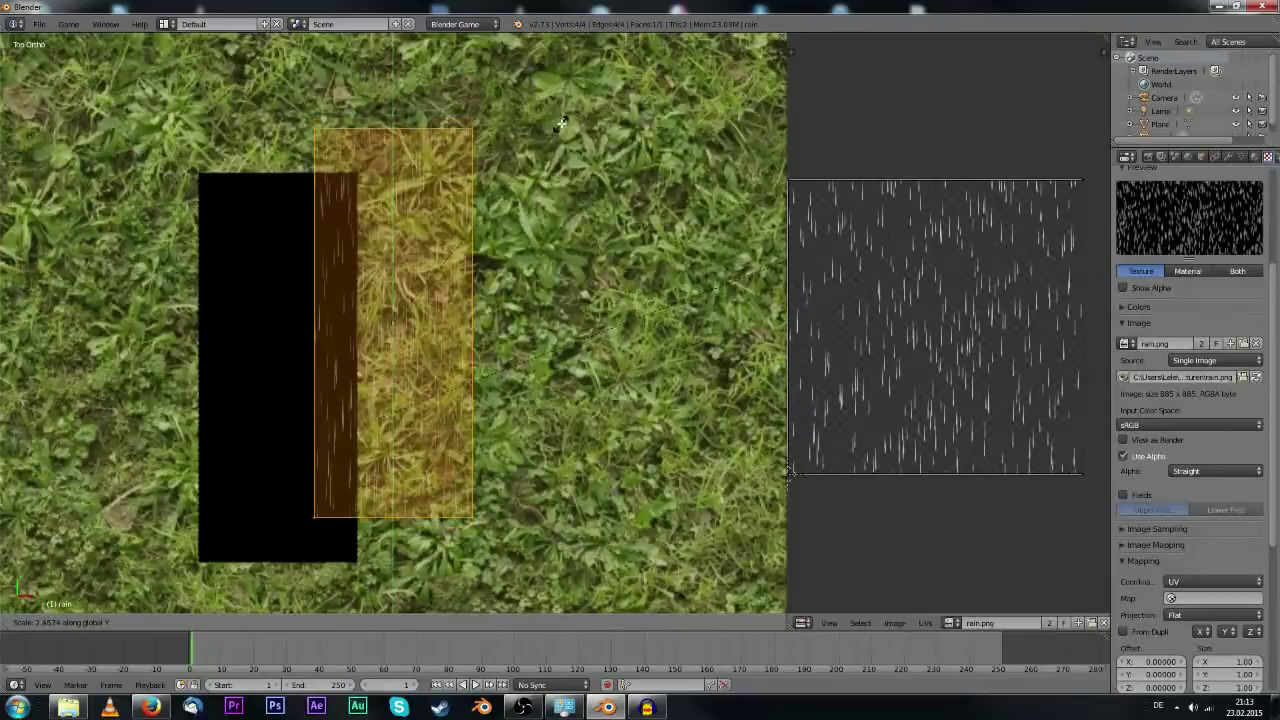
{"action": "key", "text": "Return"}
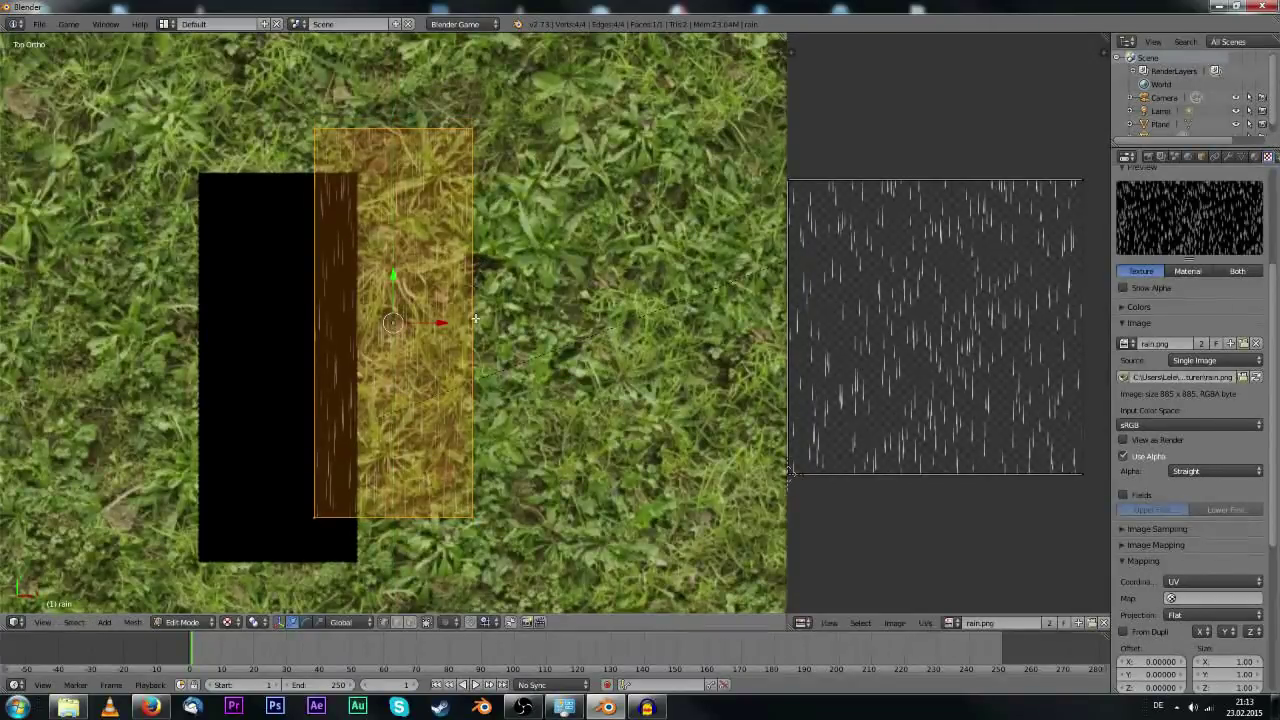
Widen the rain plane's mesh to about 1.3 times along X and return to Object Mode.
{"action": "key", "text": "s"}
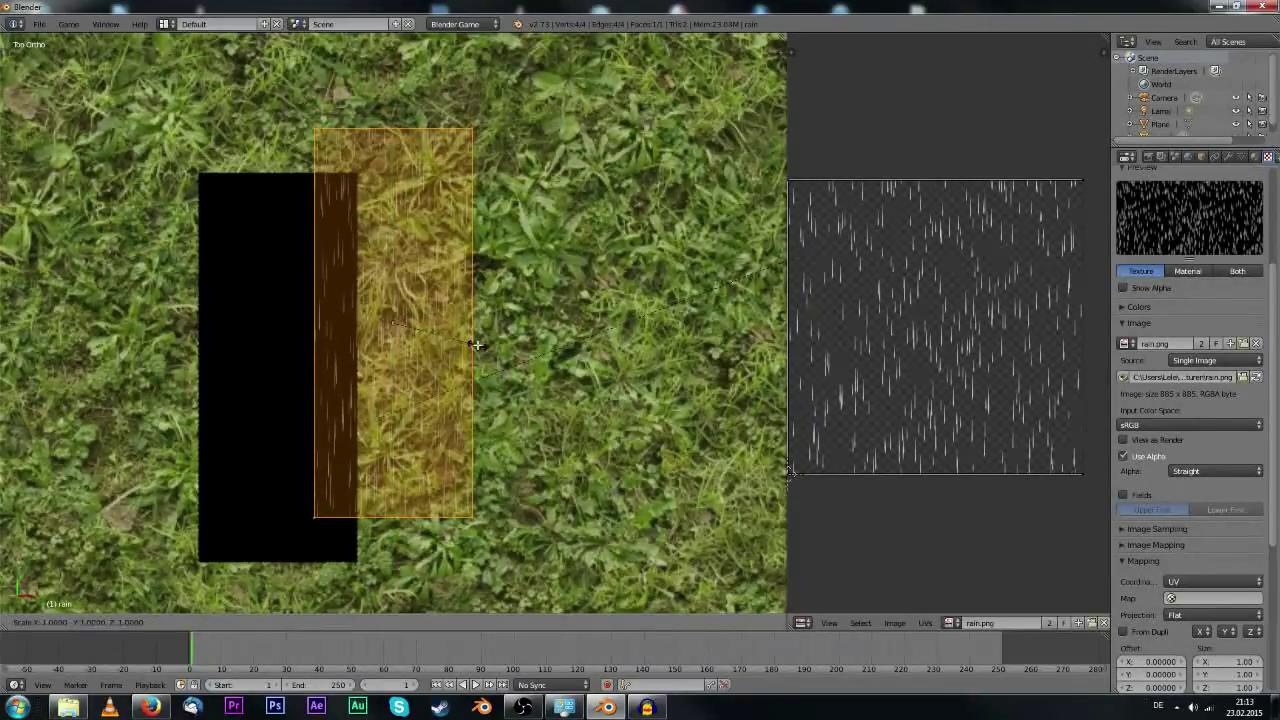
{"action": "key", "text": "x"}
{"action": "left_click", "coordinate": [508, 340]}
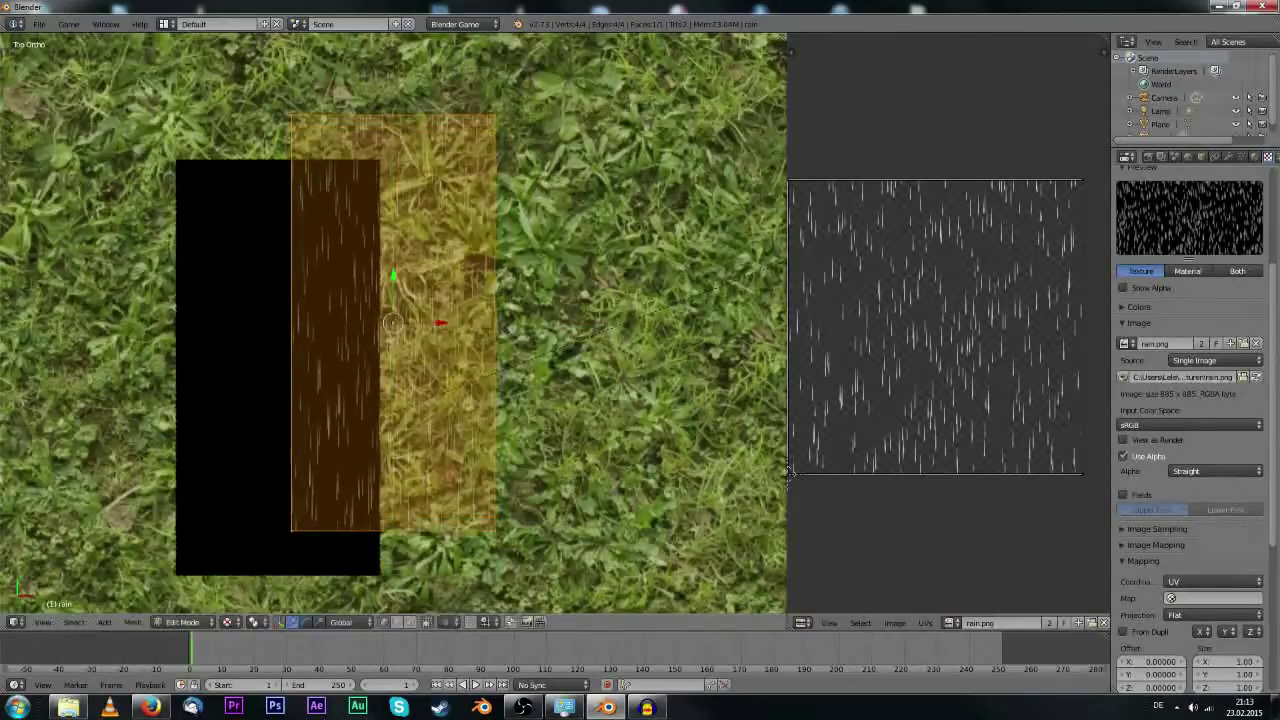
{"action": "key", "text": "Tab"}
{"action": "middle_click_drag", "start_coordinate": [508, 340], "coordinate": [546, 240]}
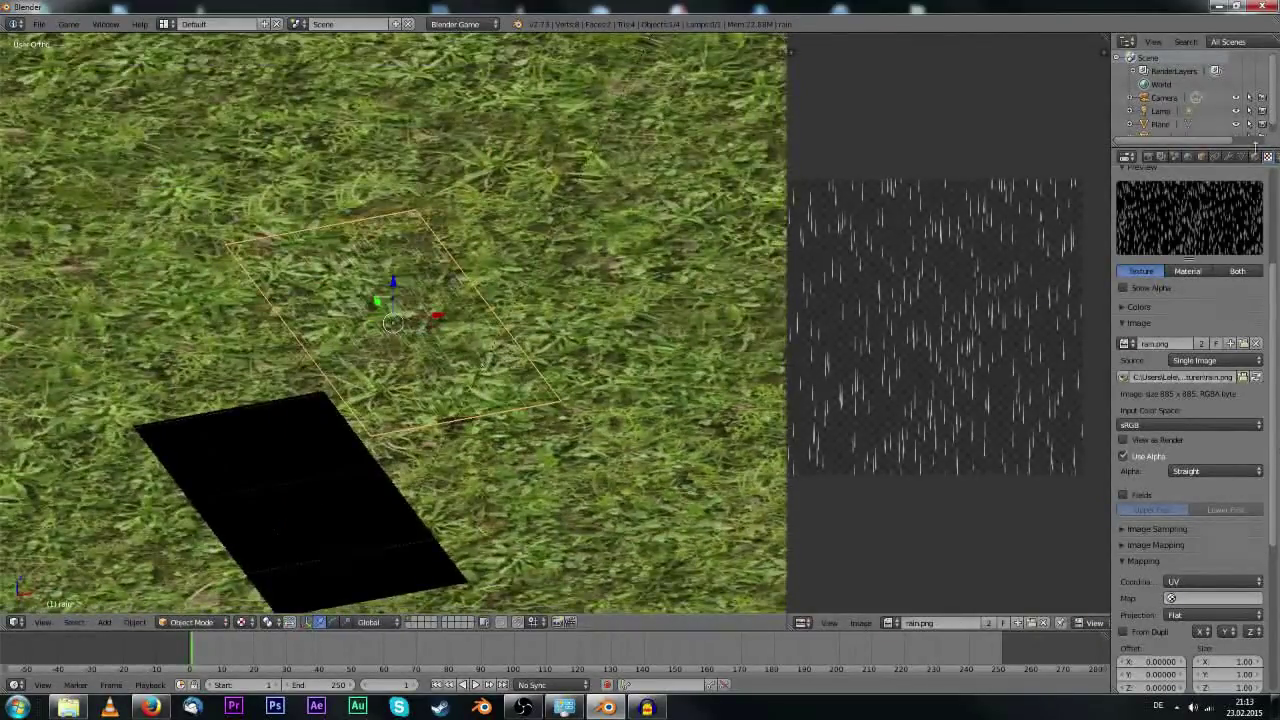
In the rain plane's material, turn off Physics and disable the receive, auto ray bias and cast buffer shadow options.
{"action": "left_click", "coordinate": [1255, 157]}
{"action": "scroll", "coordinate": [1220, 513], "scroll_direction": "up", "scroll_amount": 2}
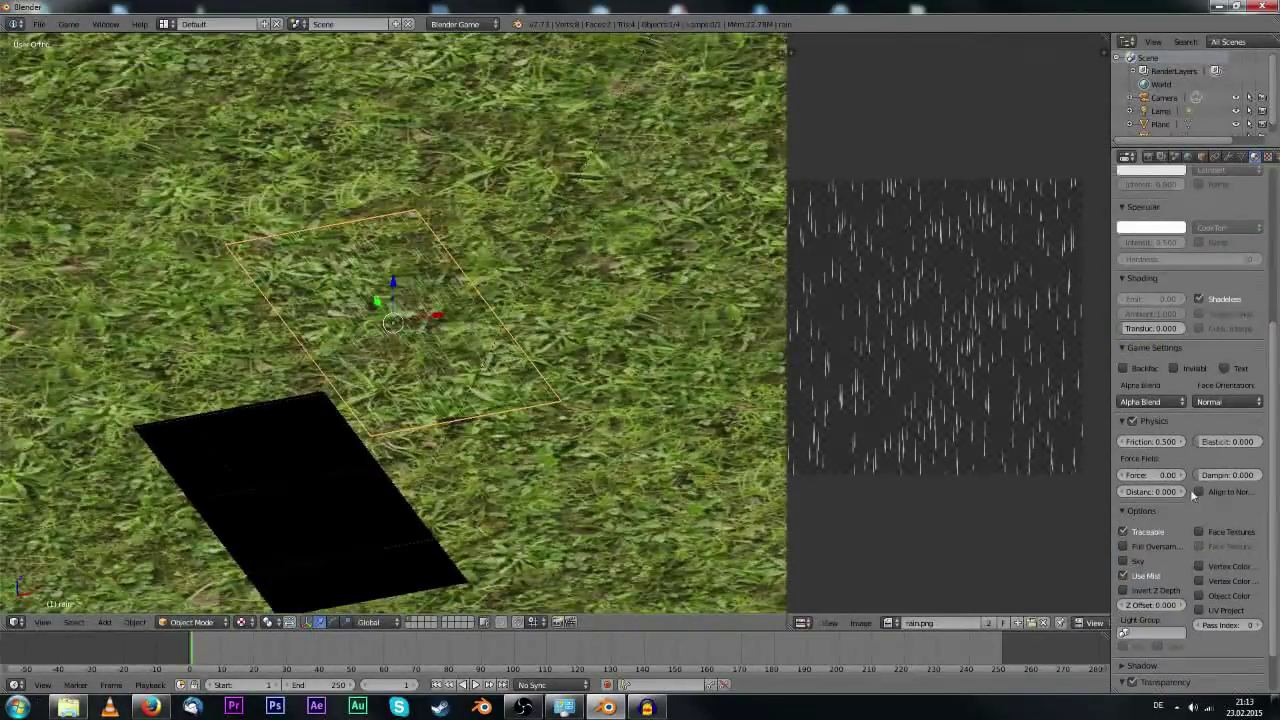
{"action": "scroll", "coordinate": [1146, 460], "scroll_direction": "down", "scroll_amount": 2}
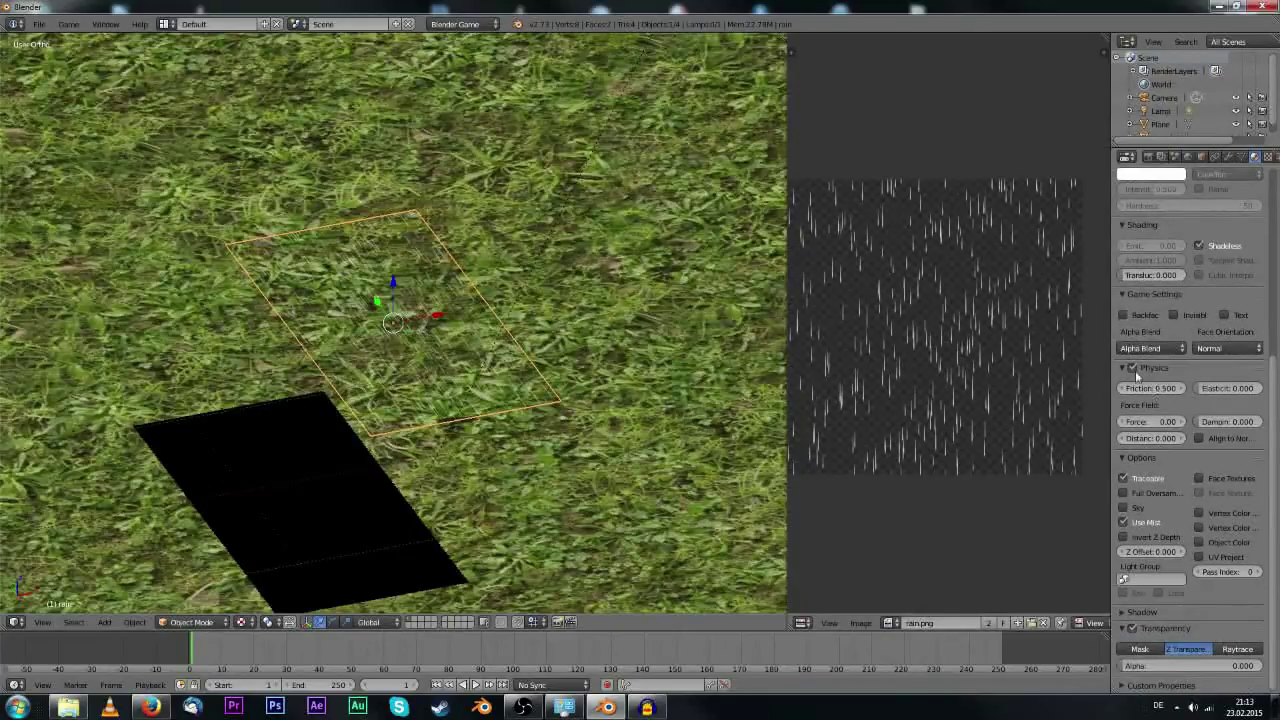
{"action": "left_click", "coordinate": [1133, 369]}
{"action": "left_click", "coordinate": [1142, 612]}
{"action": "scroll", "coordinate": [1135, 625], "scroll_direction": "down", "scroll_amount": 1}
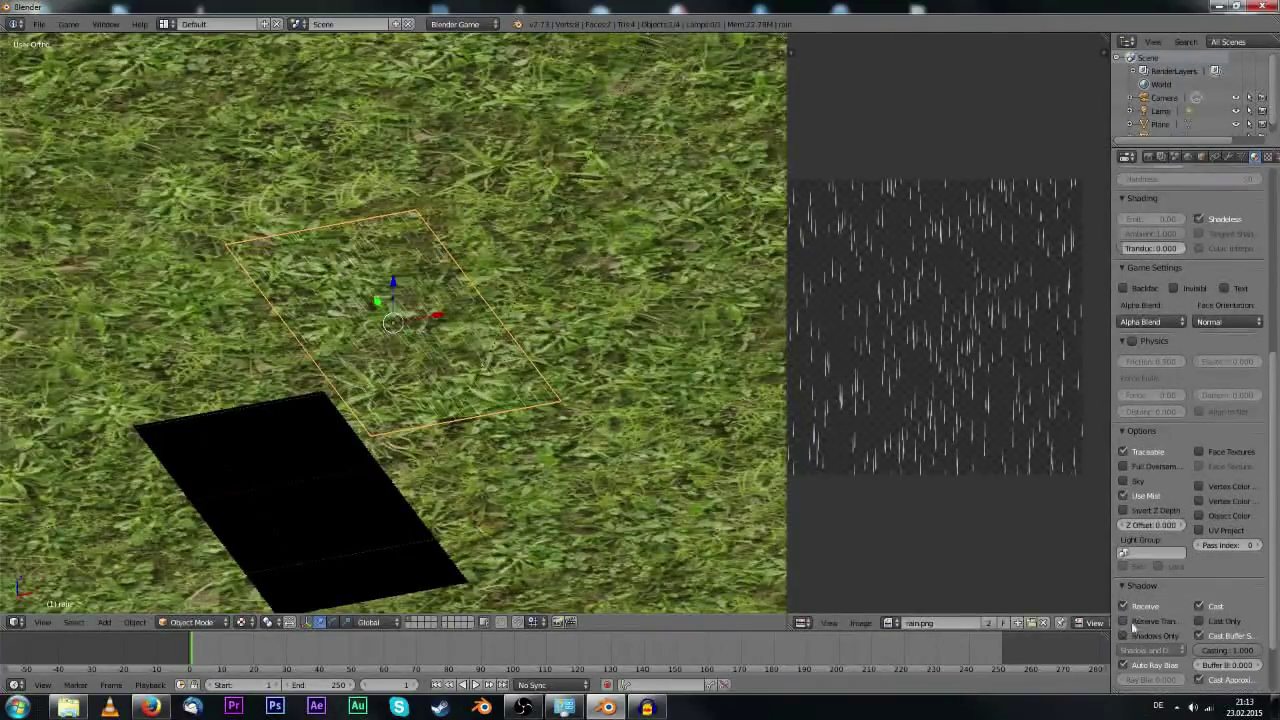
{"action": "left_click", "coordinate": [1128, 664]}
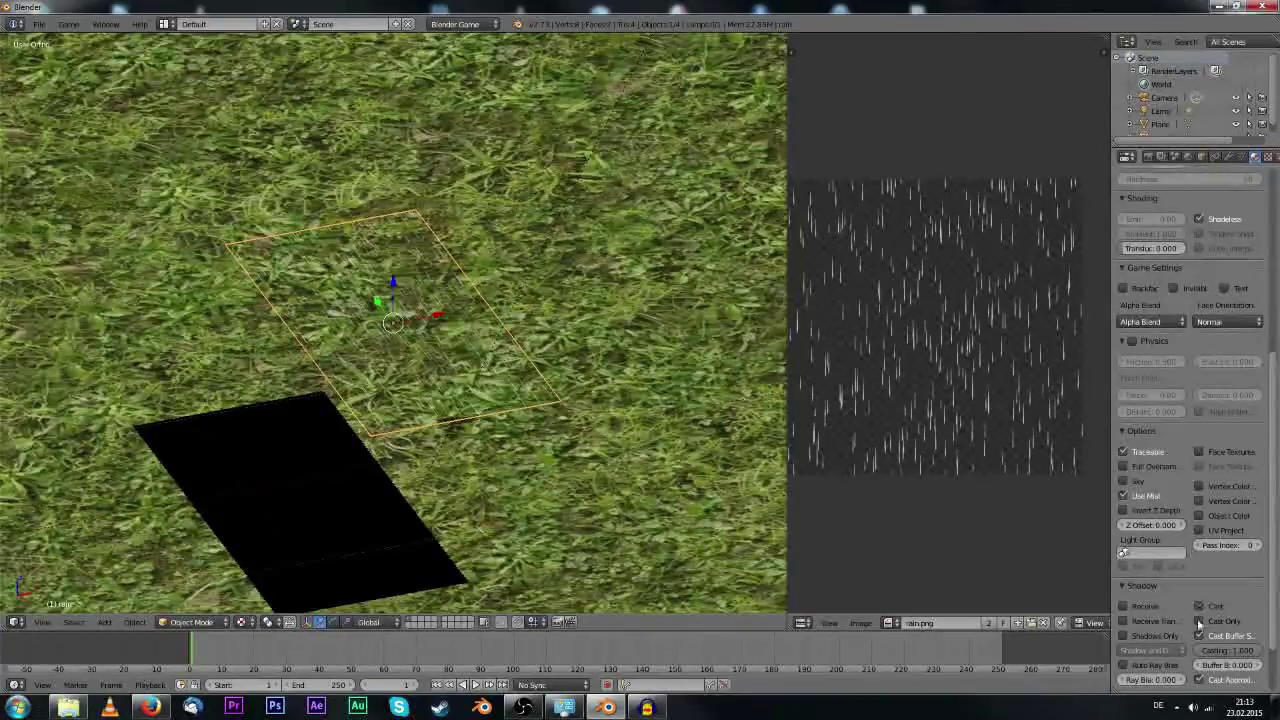
{"action": "left_click", "coordinate": [1199, 636]}
{"action": "scroll", "coordinate": [1150, 598], "scroll_direction": "up", "scroll_amount": 10}
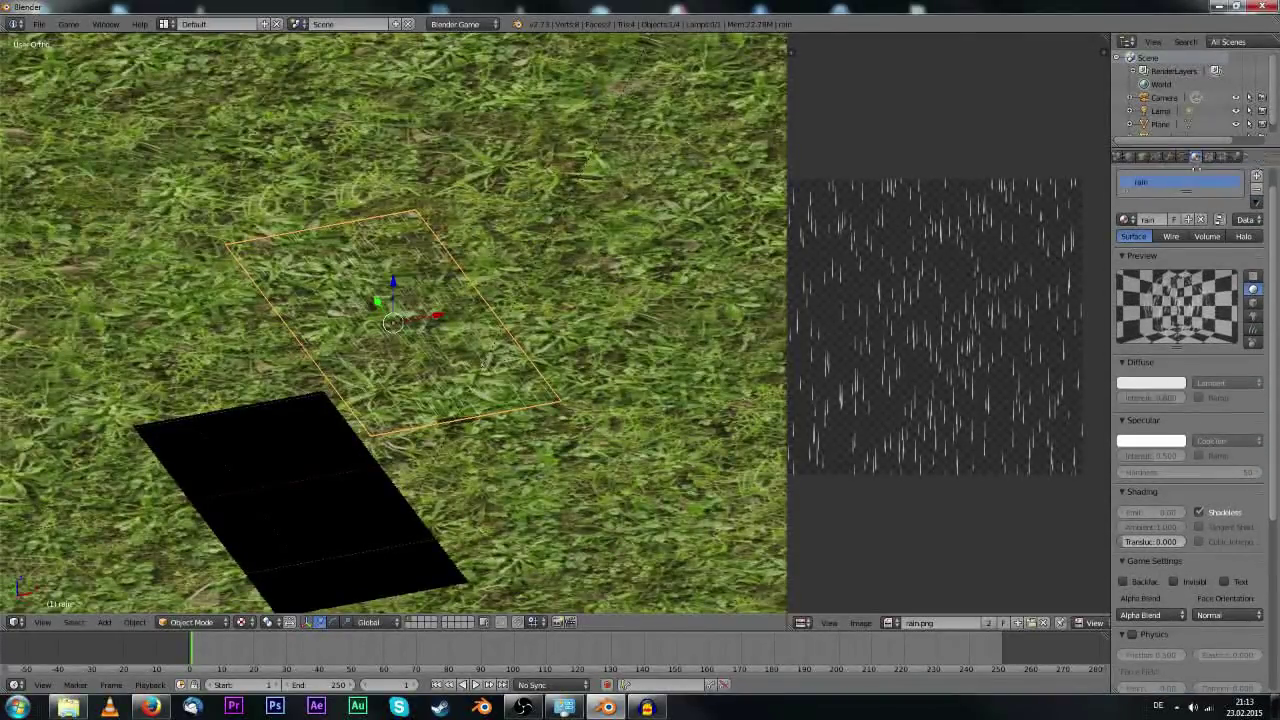
Set the rain plane's physics type to No Collision and return to its material settings.
{"action": "left_click", "coordinate": [1256, 157]}
{"action": "left_click", "coordinate": [1200, 217]}
{"action": "left_click", "coordinate": [1192, 203]}
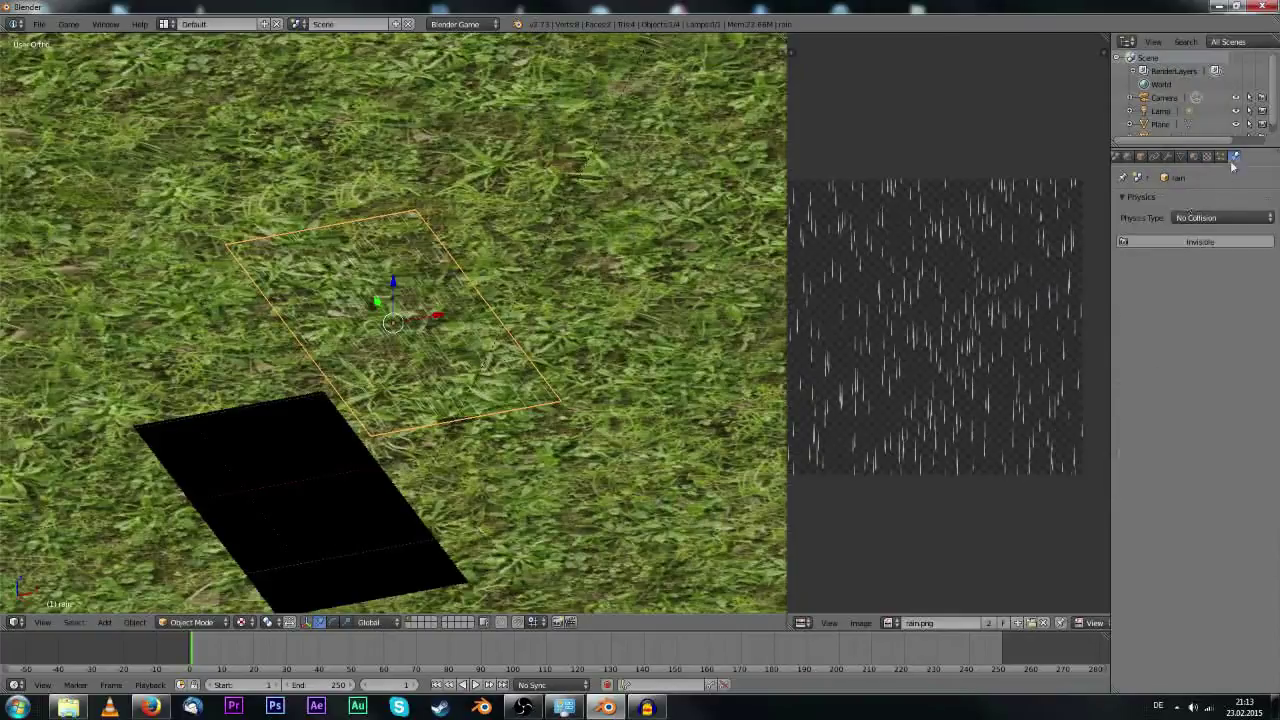
{"action": "left_click", "coordinate": [1203, 158]}
{"action": "scroll", "coordinate": [1180, 521], "scroll_direction": "down", "scroll_amount": 2}
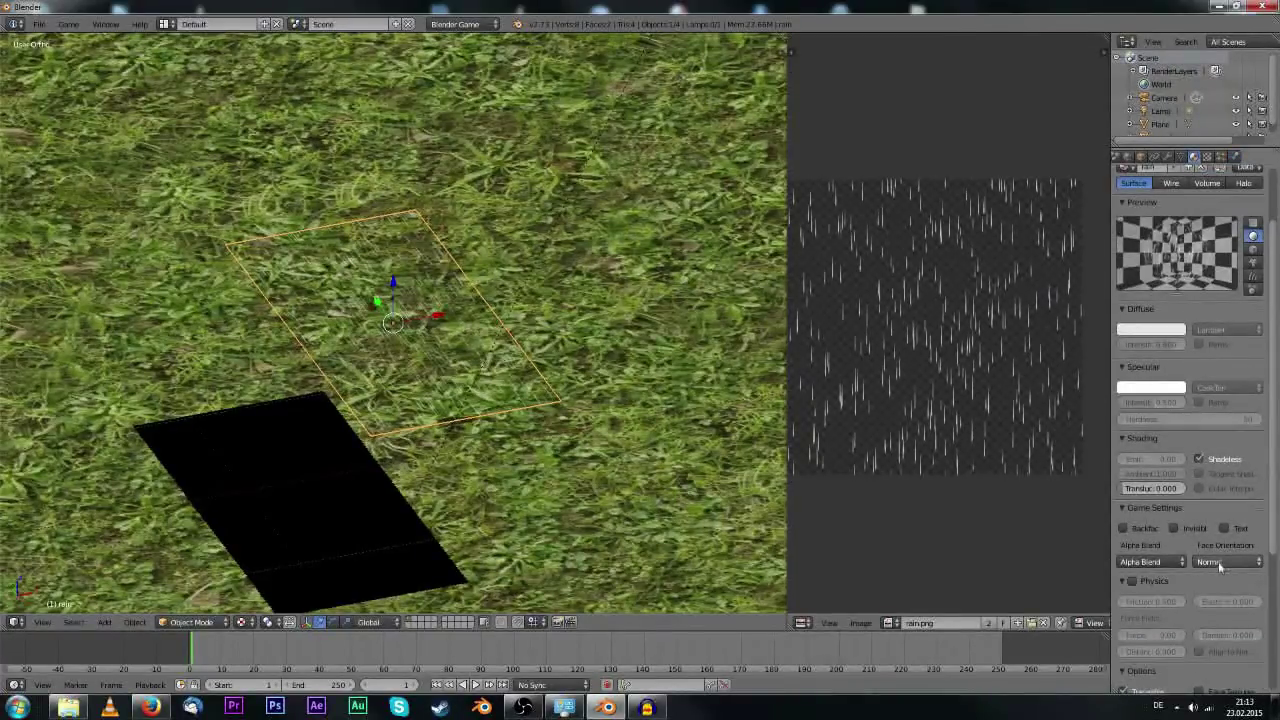
In Edit Mode, narrow the rain plane's whole UV face along X to about 0.56 of its width.
{"action": "middle_click_drag", "start_coordinate": [600, 335], "coordinate": [576, 470]}
{"action": "scroll", "coordinate": [576, 470], "scroll_direction": "up", "scroll_amount": 1}
{"action": "key", "text": "Tab"}
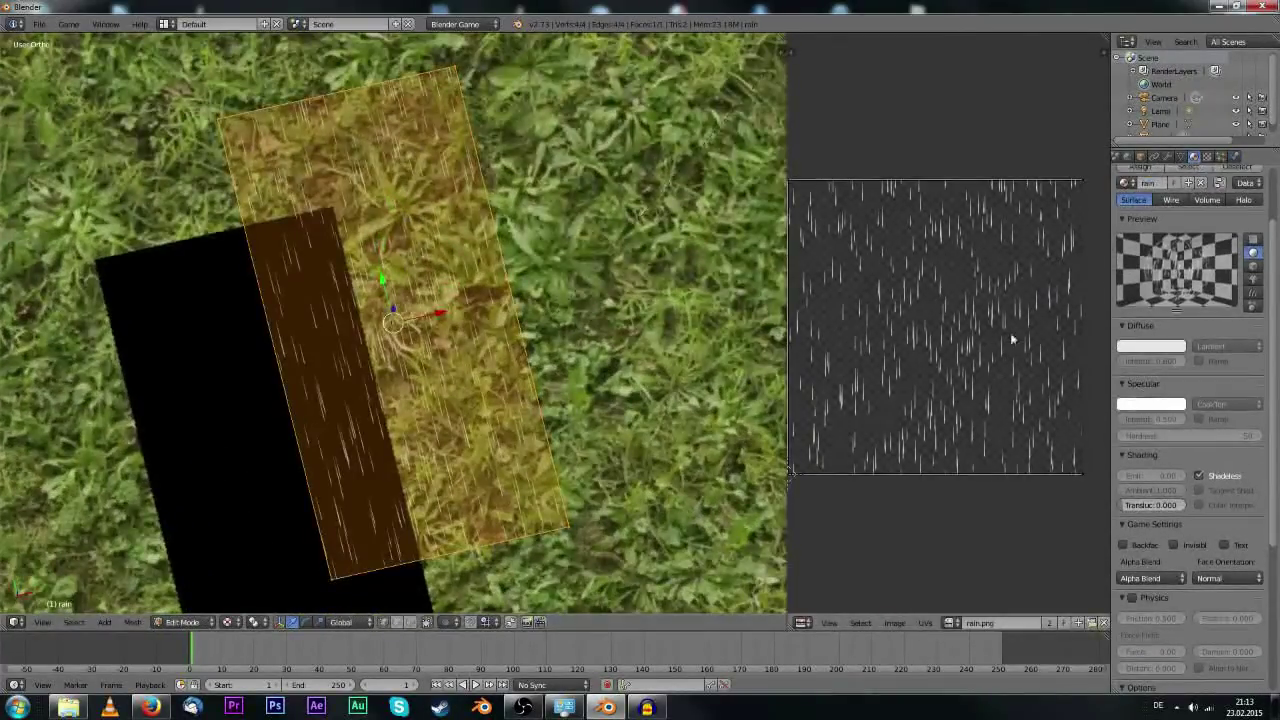
{"action": "key", "text": "a"}
{"action": "key", "text": "s"}
{"action": "key", "text": "x"}
{"action": "left_click", "coordinate": [1027, 340]}
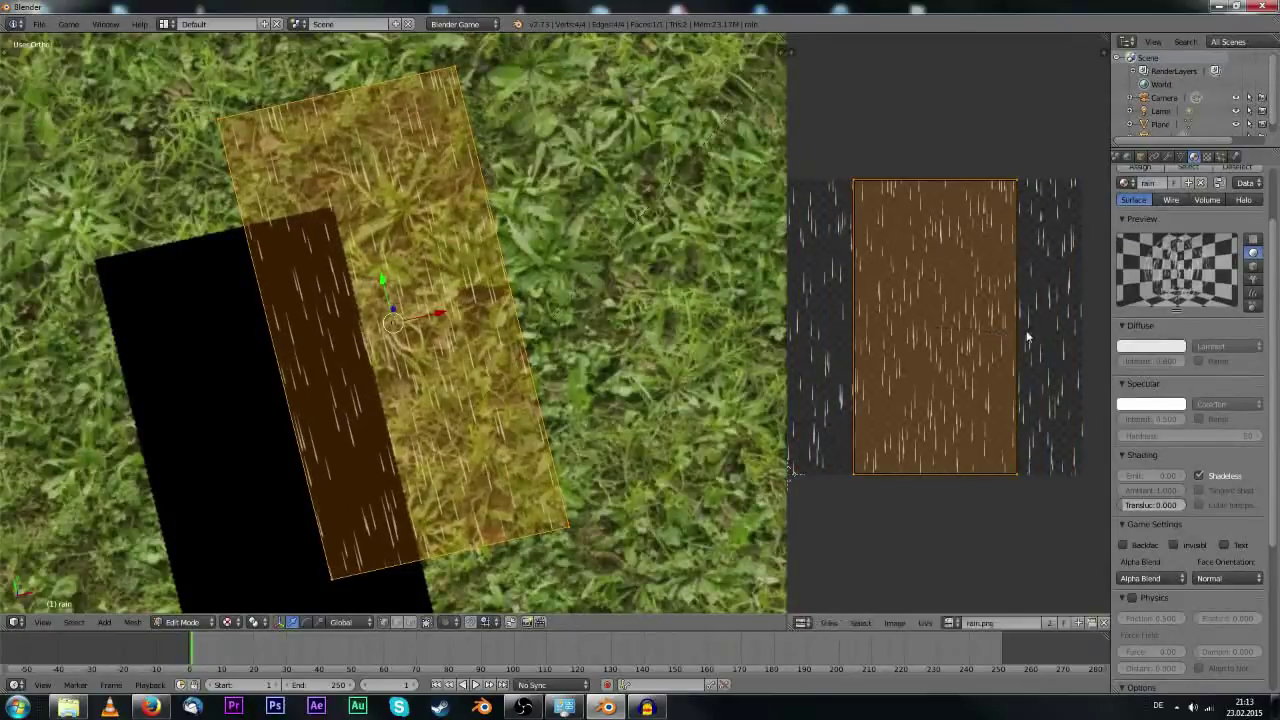
Scale the rain plane's UV face down uniformly to about 0.6 and return to Object Mode.
{"action": "key", "text": "s"}
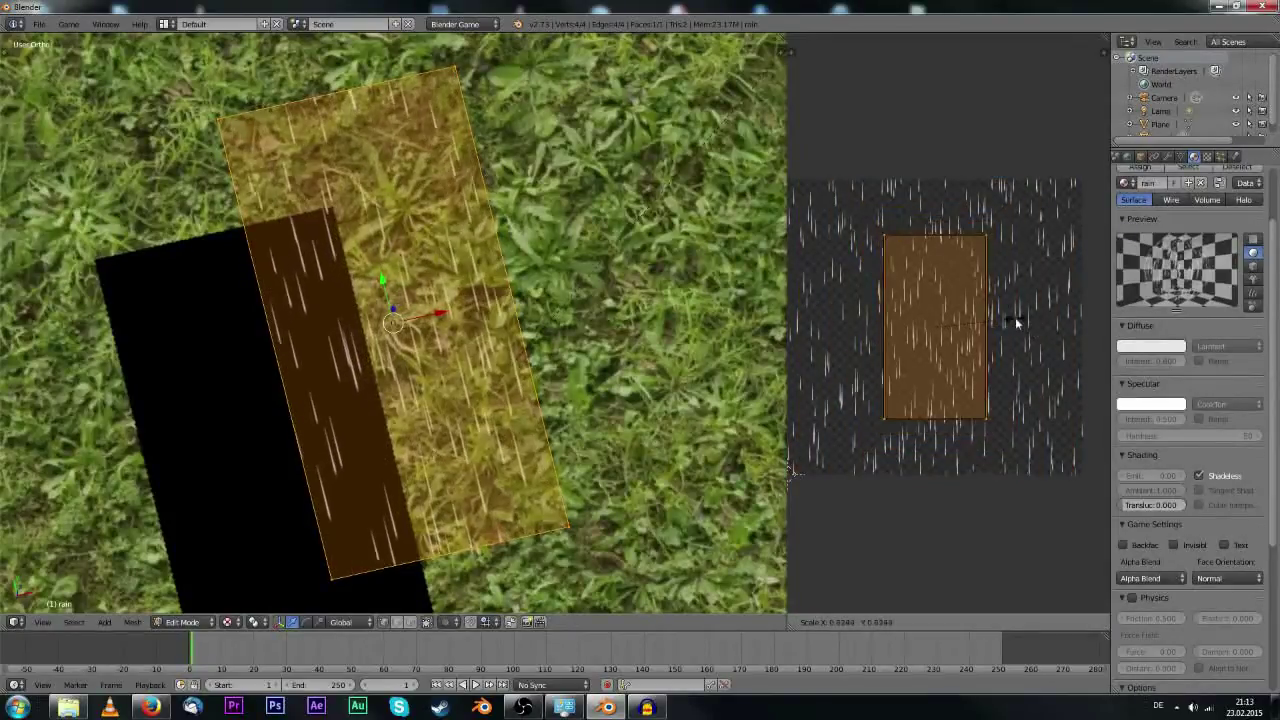
{"action": "left_click", "coordinate": [1015, 317]}
{"action": "key", "text": "Tab"}
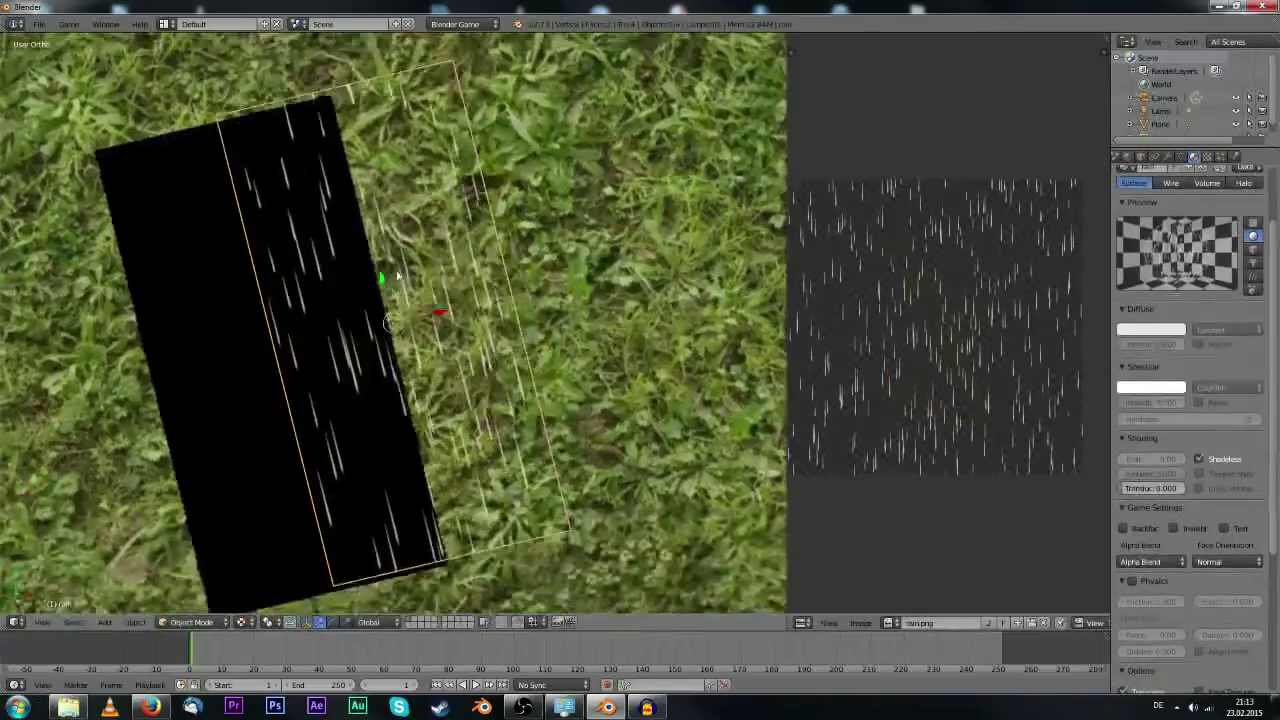
{"action": "key", "text": "Tab"}
{"action": "key", "text": "Tab"}
{"action": "middle_click_drag", "start_coordinate": [487, 315], "coordinate": [413, 257]}
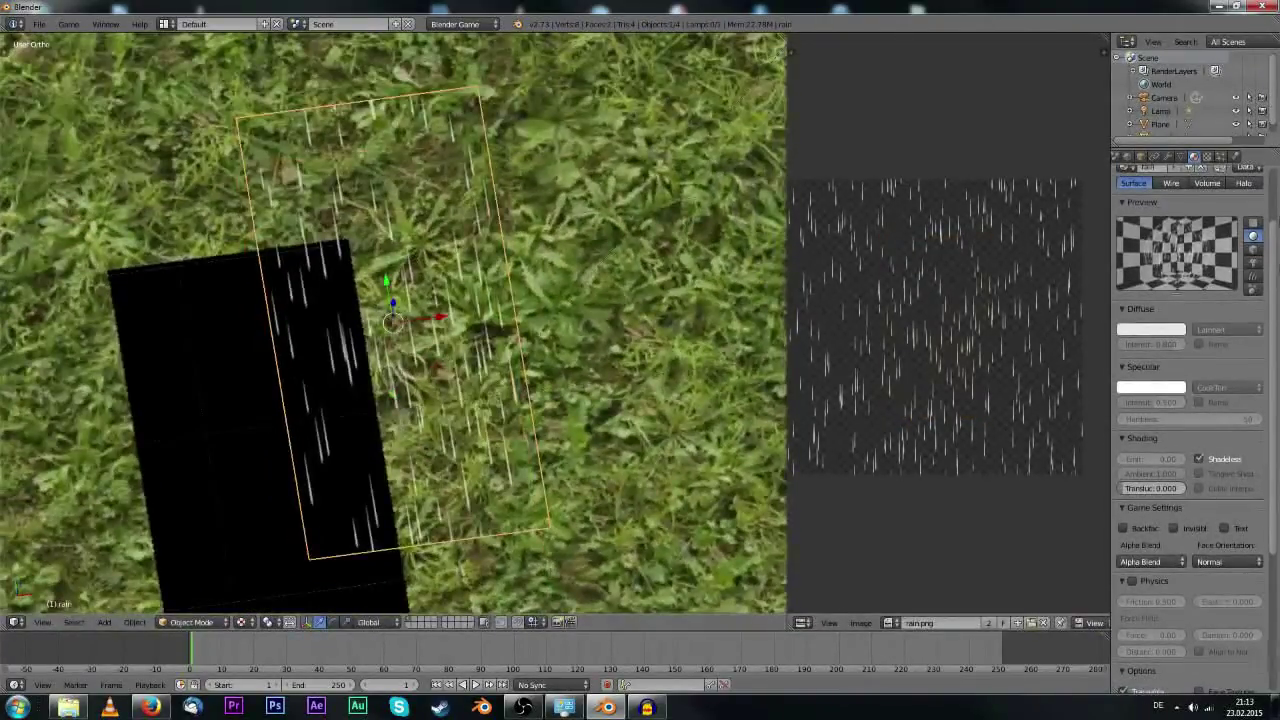
{"action": "scroll", "coordinate": [1257, 182], "scroll_direction": "up", "scroll_amount": 3}
{"action": "scroll", "coordinate": [1213, 505], "scroll_direction": "down", "scroll_amount": 3}
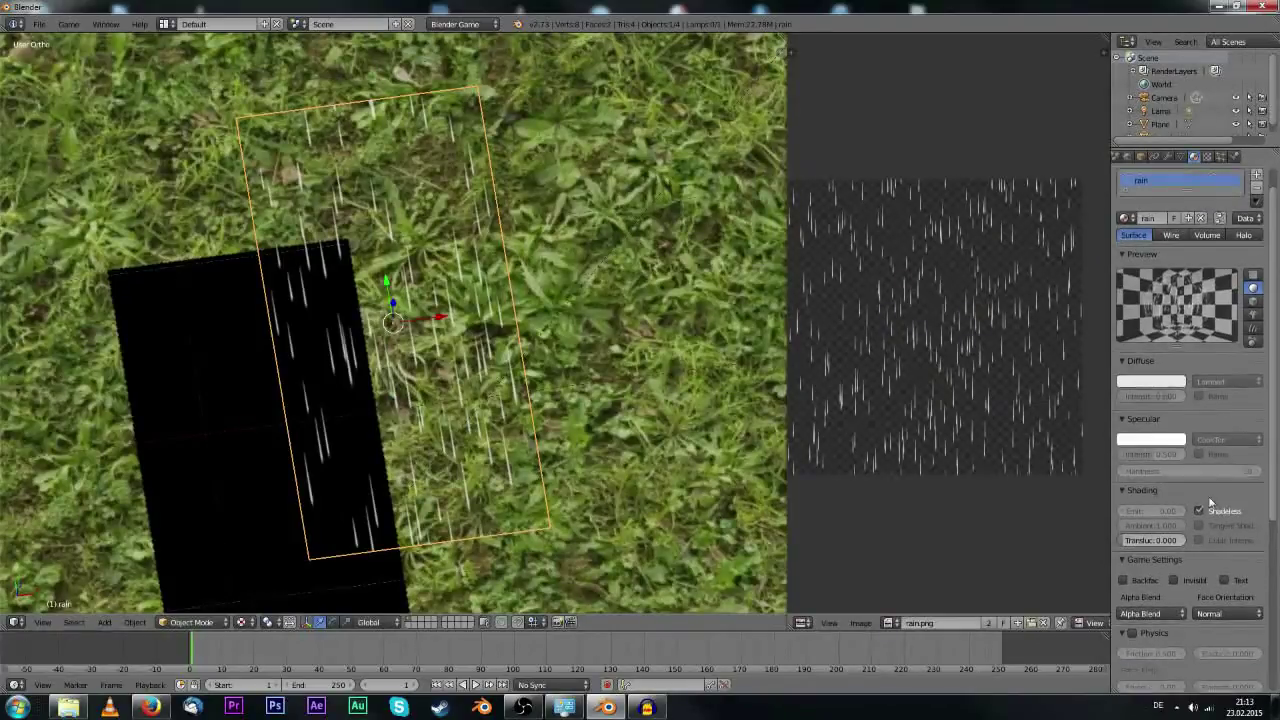
Run the game from a low and a steeper view angle to check how the rain plane looks.
{"action": "middle_click_drag", "start_coordinate": [640, 440], "coordinate": [718, 372]}
{"action": "scroll", "coordinate": [562, 412], "scroll_direction": "up", "scroll_amount": 3}
{"action": "middle_click_drag", "start_coordinate": [562, 412], "coordinate": [564, 390]}
{"action": "key", "text": "p"}
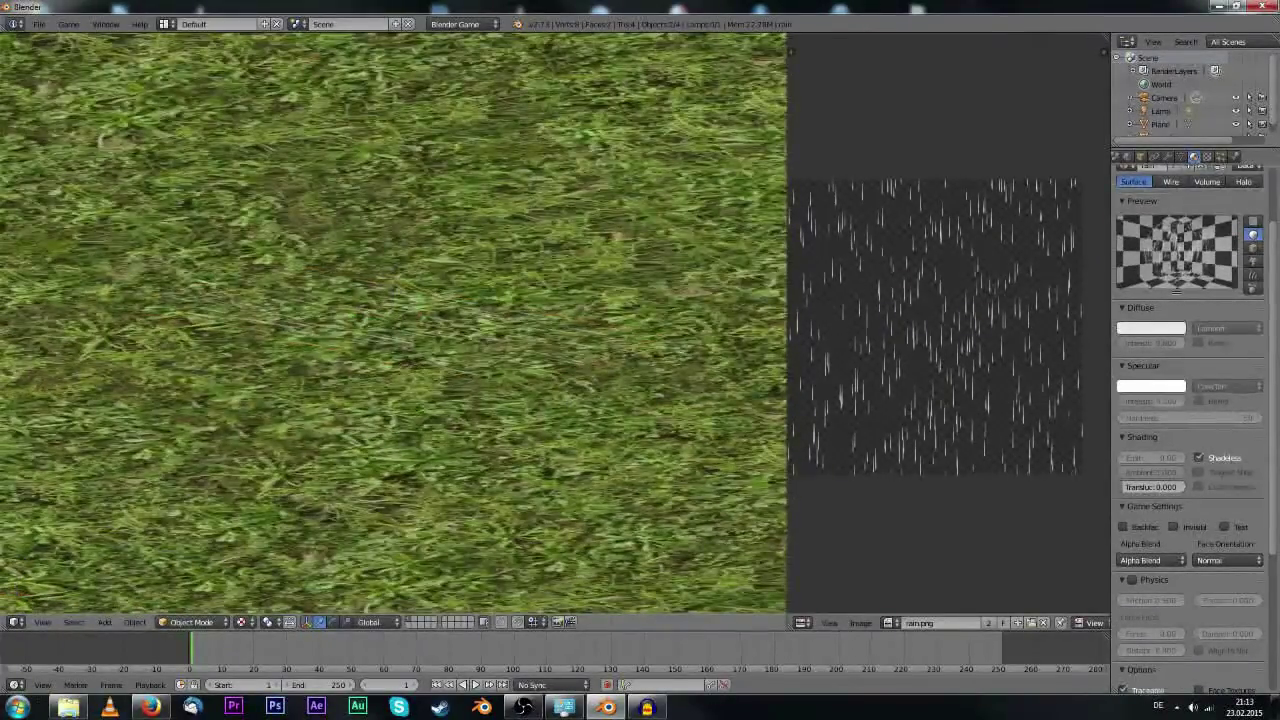
{"action": "key", "text": "Escape"}
{"action": "middle_click_drag", "start_coordinate": [566, 365], "coordinate": [417, 406]}
{"action": "key", "text": "p"}
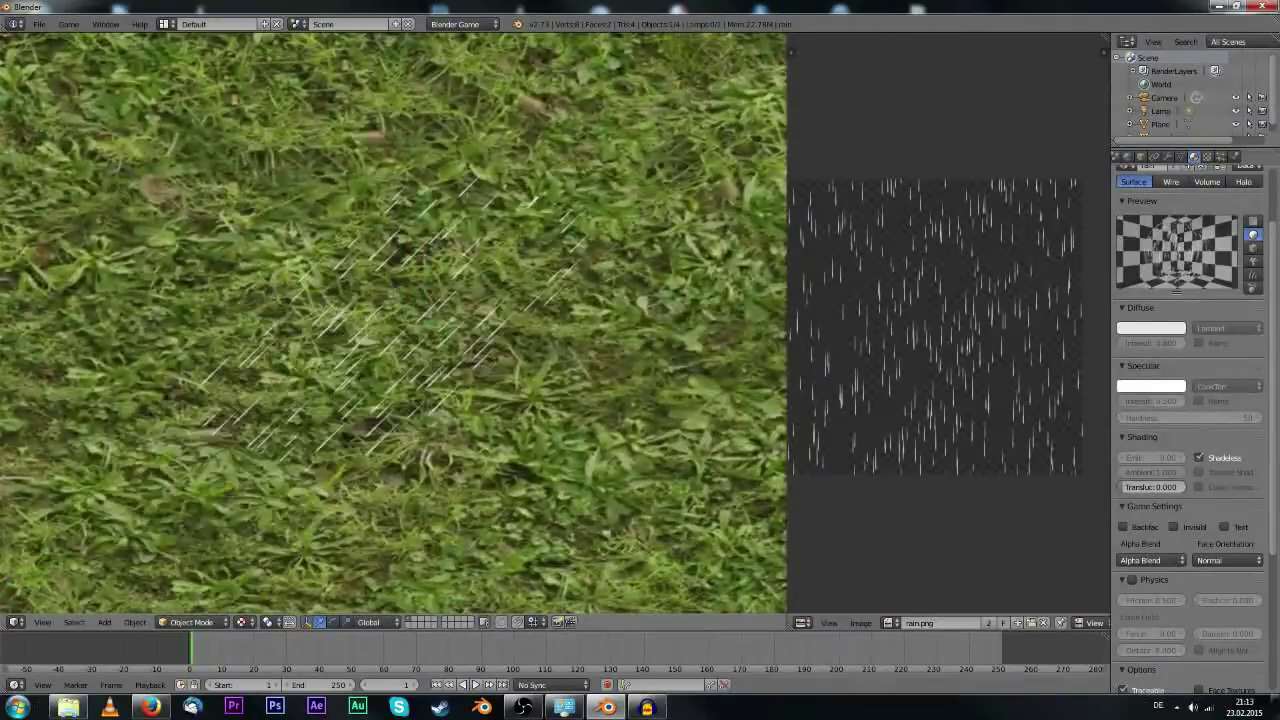
Set the rain material's face orientation to Halo and test it in the game from different view angles.
{"action": "scroll", "coordinate": [420, 400], "scroll_direction": "down", "scroll_amount": 4}
{"action": "left_click", "coordinate": [1226, 560]}
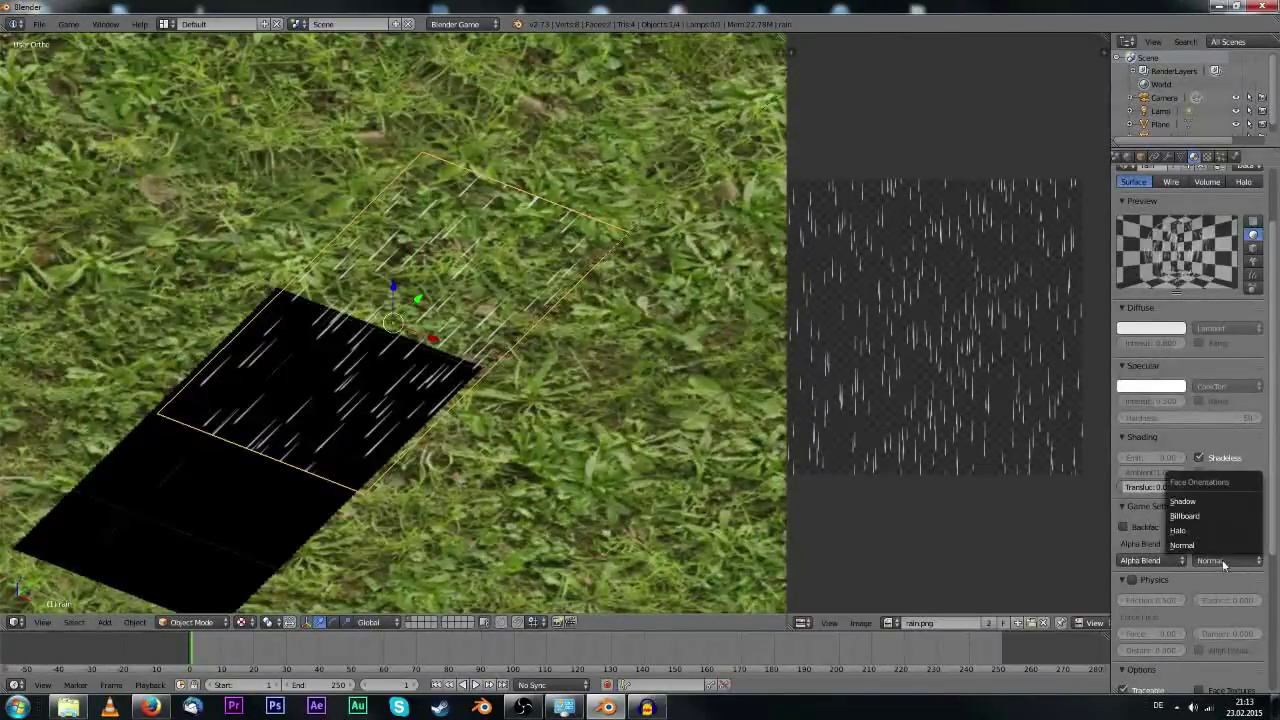
{"action": "left_click", "coordinate": [1203, 530]}
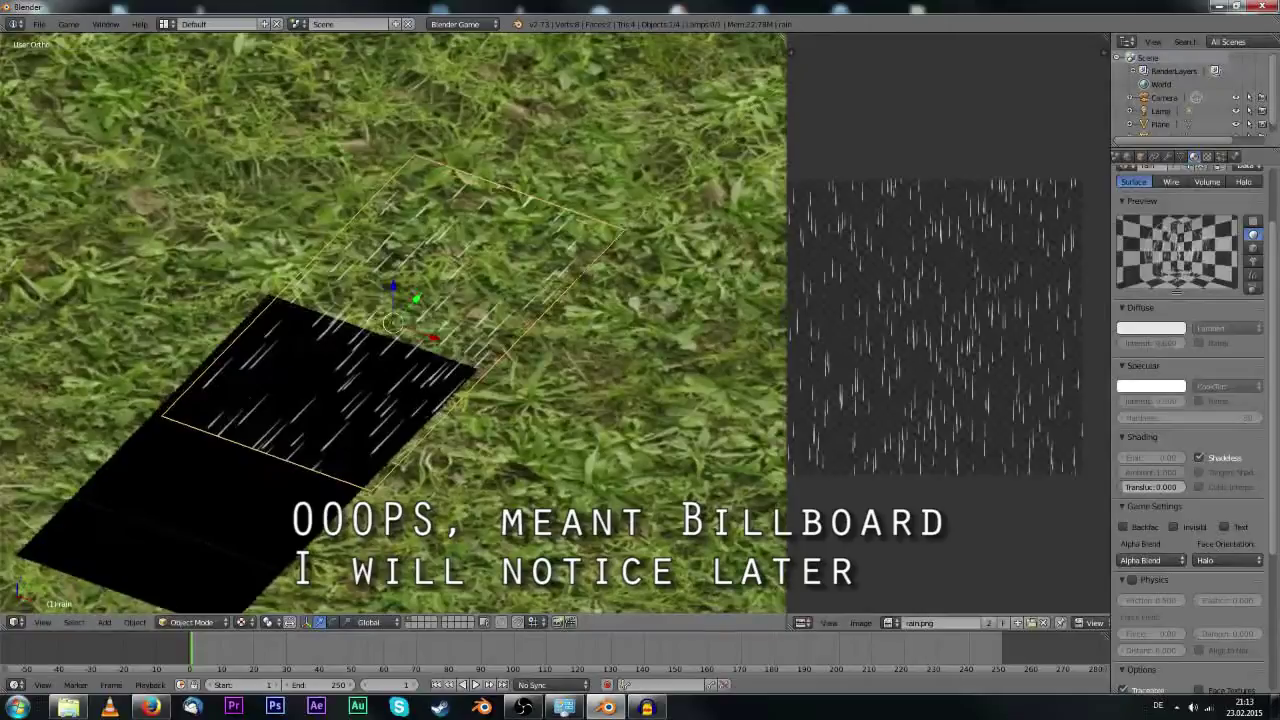
{"action": "key", "text": "p"}
{"action": "key", "text": "Escape"}
{"action": "middle_click_drag", "start_coordinate": [346, 409], "coordinate": [481, 448]}
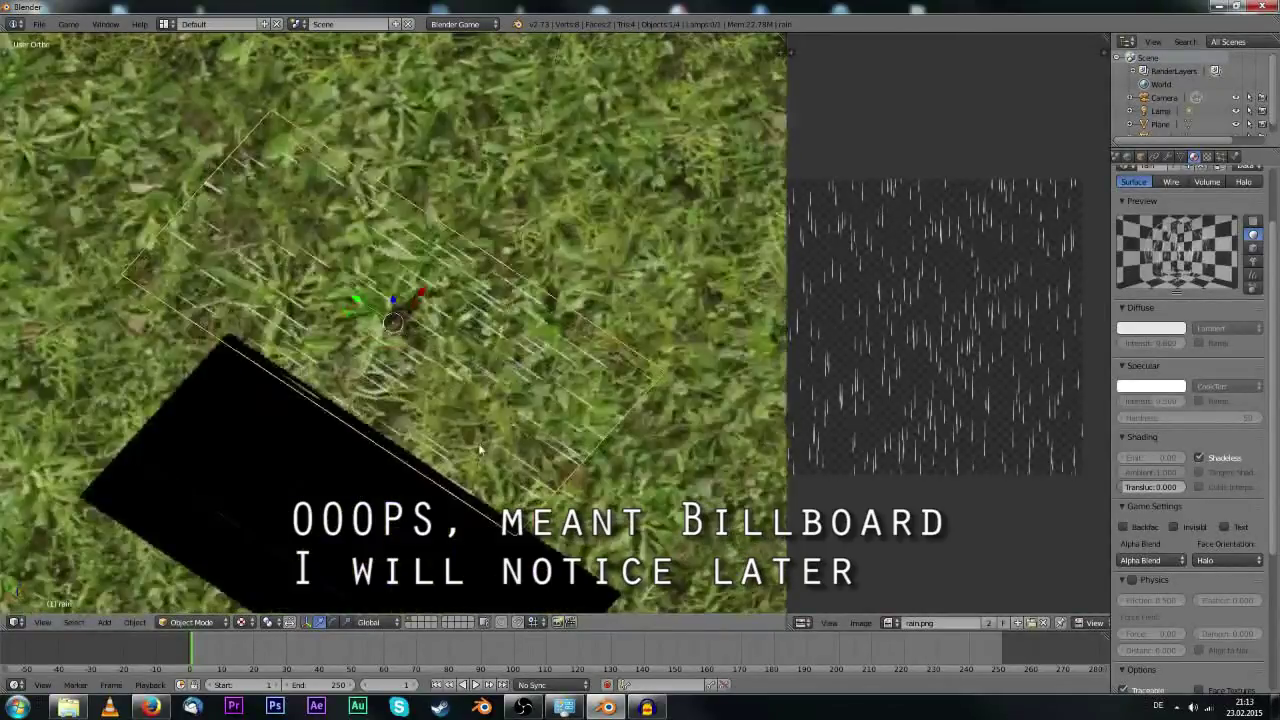
{"action": "key", "text": "p"}
{"action": "middle_click_drag", "start_coordinate": [480, 345], "coordinate": [486, 408]}
Rotate the rain plane's mesh 90° about X in Edit Mode and test it in the game.
{"action": "key", "text": "Tab"}
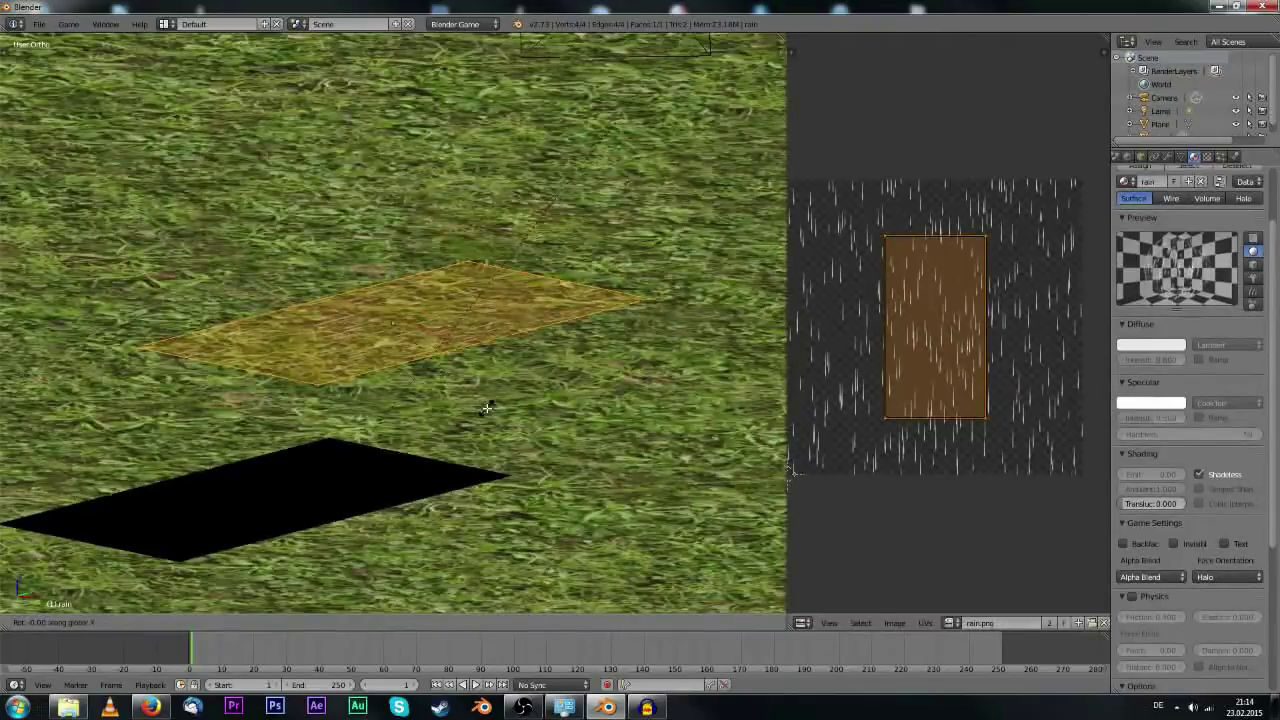
{"action": "type", "text": "90"}
{"action": "key", "text": "Return"}
{"action": "key", "text": "Tab"}
{"action": "key", "text": "p"}
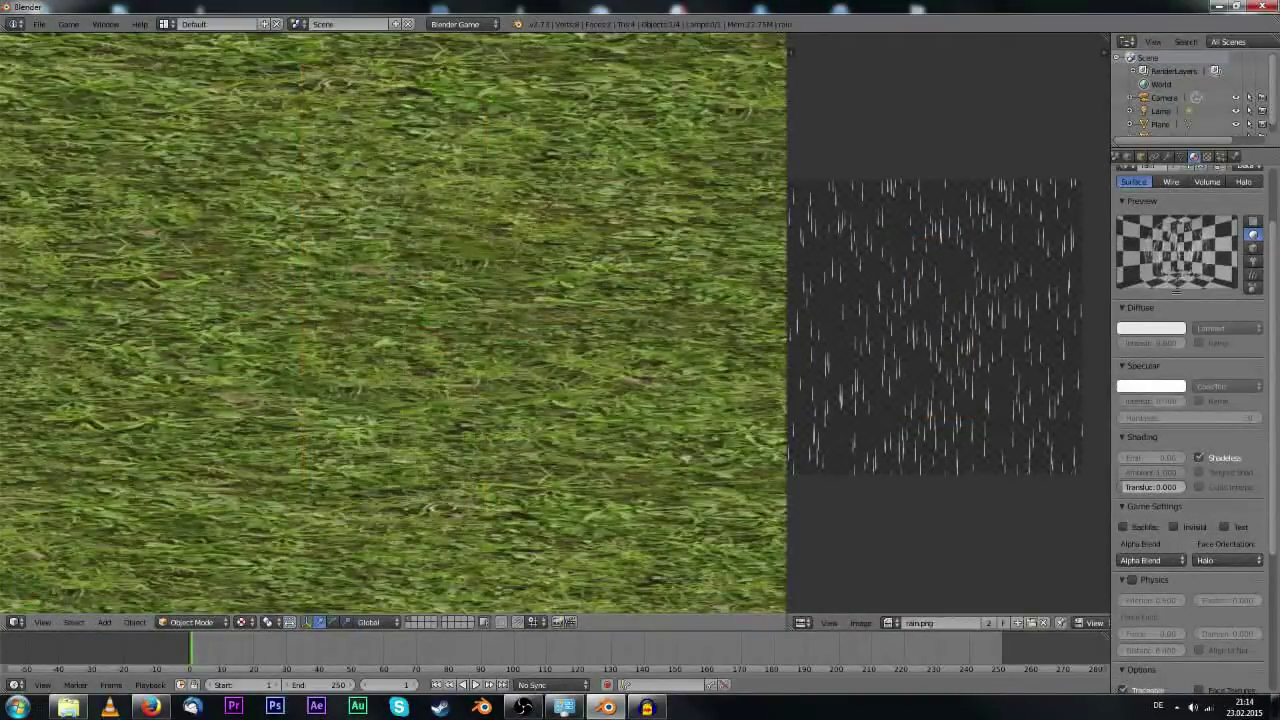
{"action": "key", "text": "Escape"}
Rotate the upright rain mesh 90° about Z in Edit Mode and return to Object Mode.
{"action": "key", "text": "Tab"}
{"action": "type", "text": "rz"}
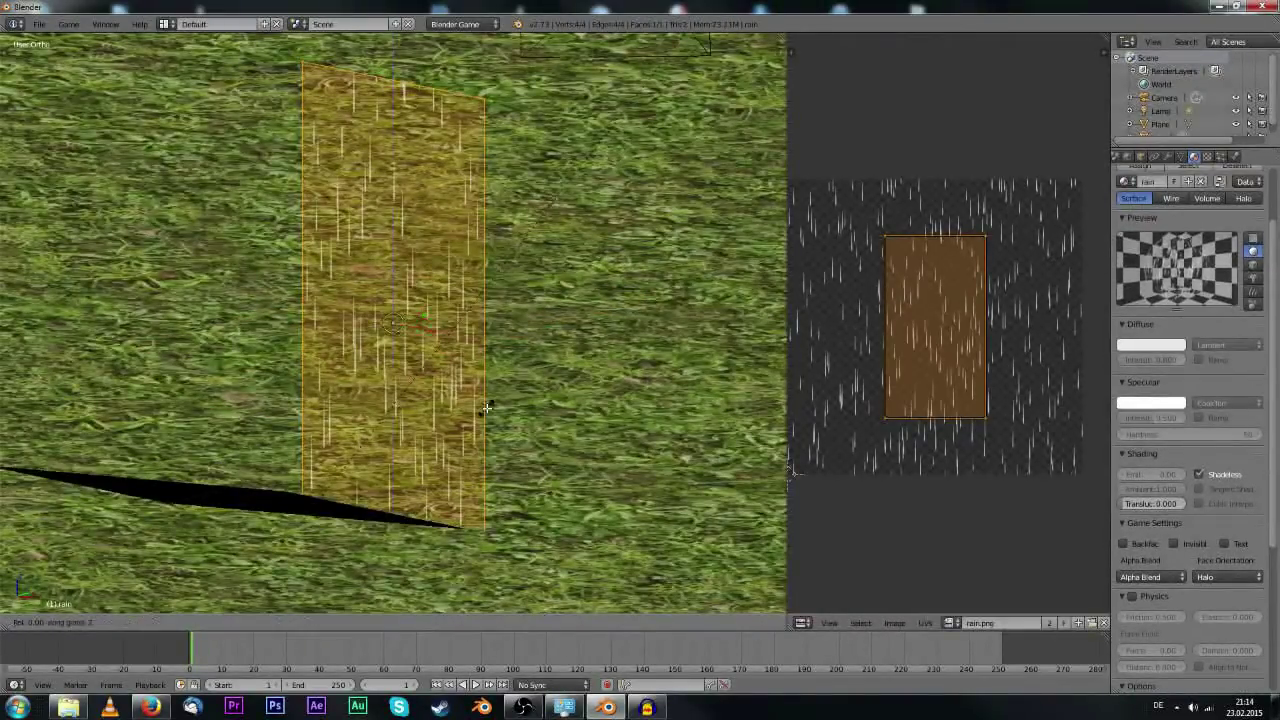
{"action": "type", "text": "90"}
{"action": "key", "text": "Tab"}
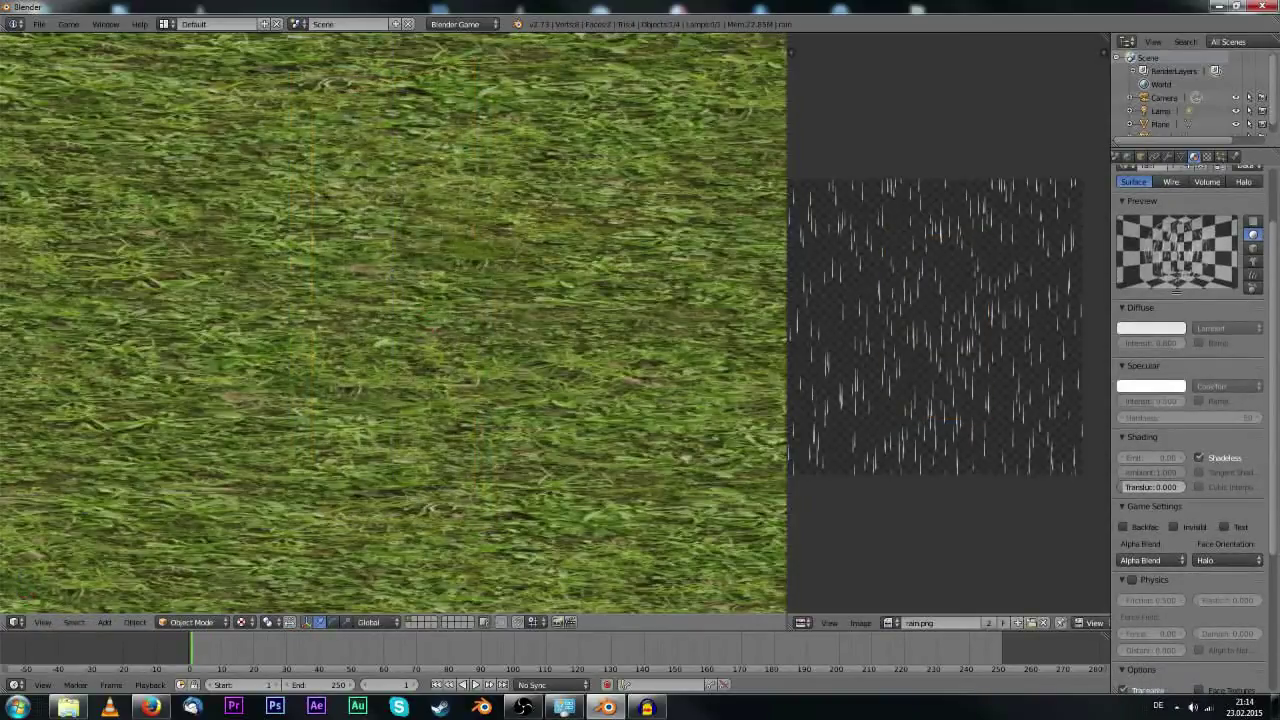
Rotate the rain mesh another 90° about X in Edit Mode and run the game to check it.
{"action": "key", "text": "Tab"}
{"action": "type", "text": "rx"}
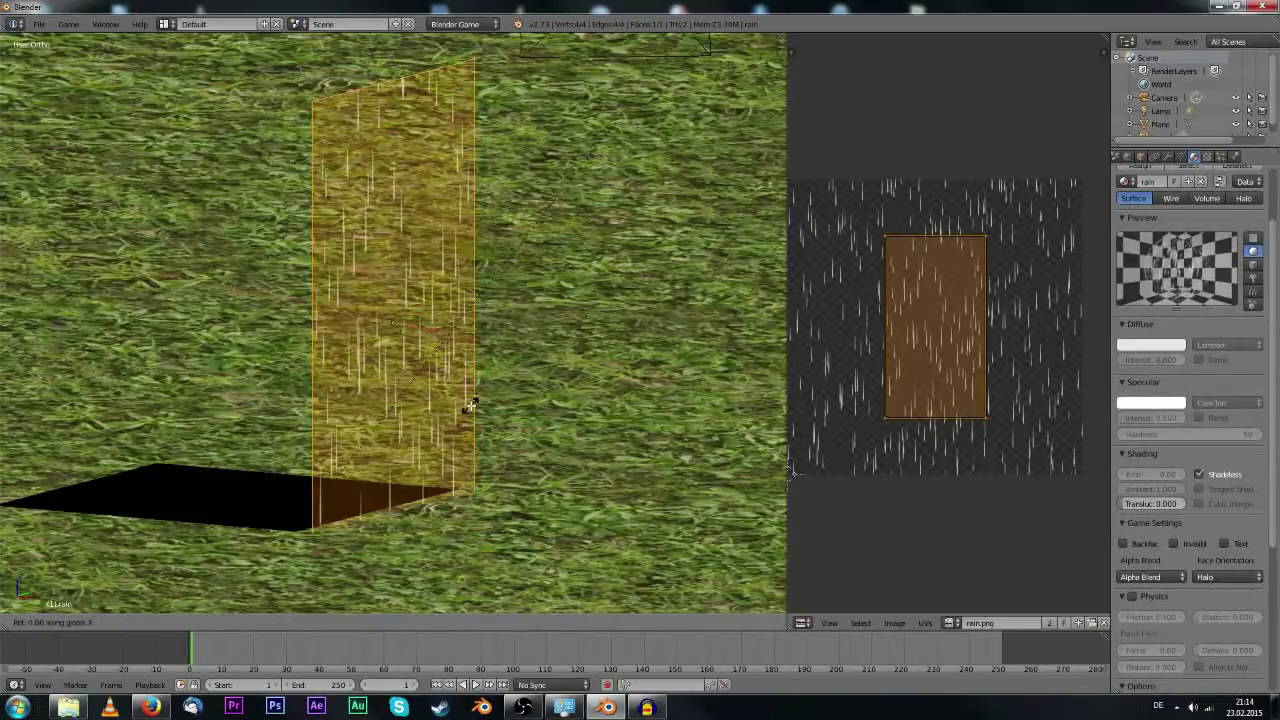
{"action": "type", "text": "90"}
{"action": "key", "text": "Return"}
{"action": "key", "text": "Tab"}
{"action": "key", "text": "p"}
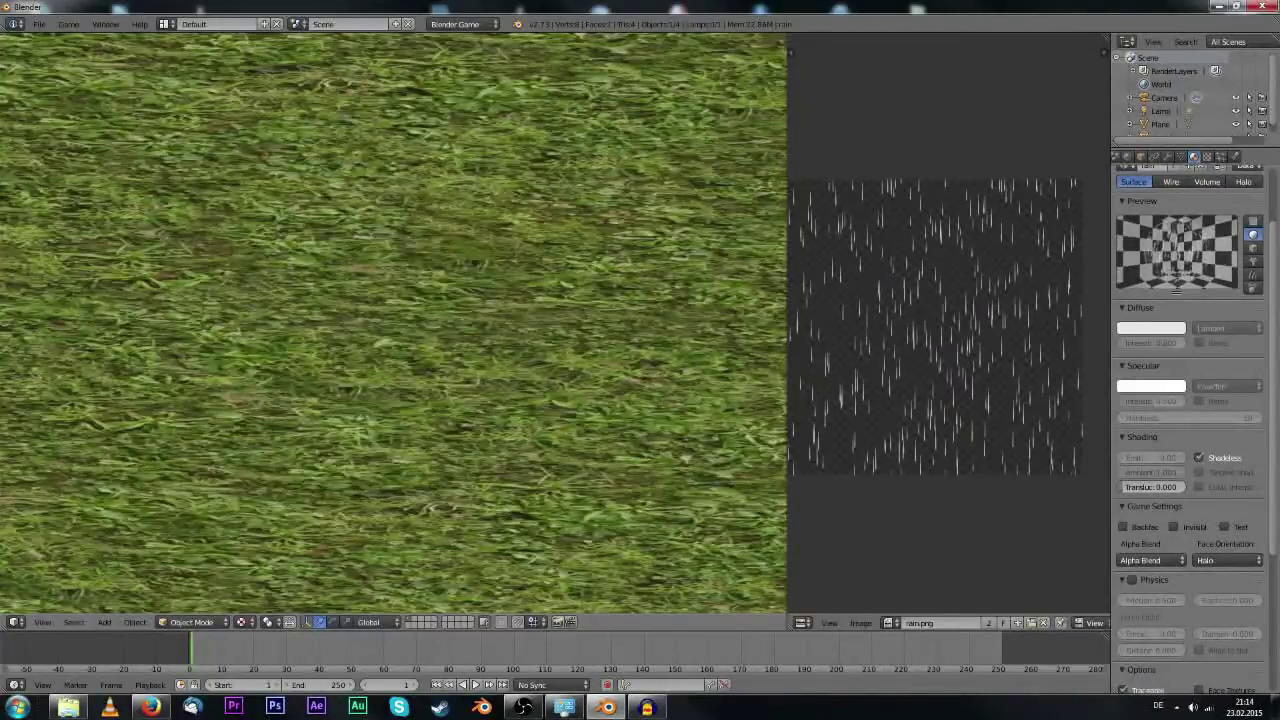
Rotate the rain mesh 90° about Y in Edit Mode and test the result in the game.
{"action": "key", "text": "Tab"}
{"action": "type", "text": "ry"}
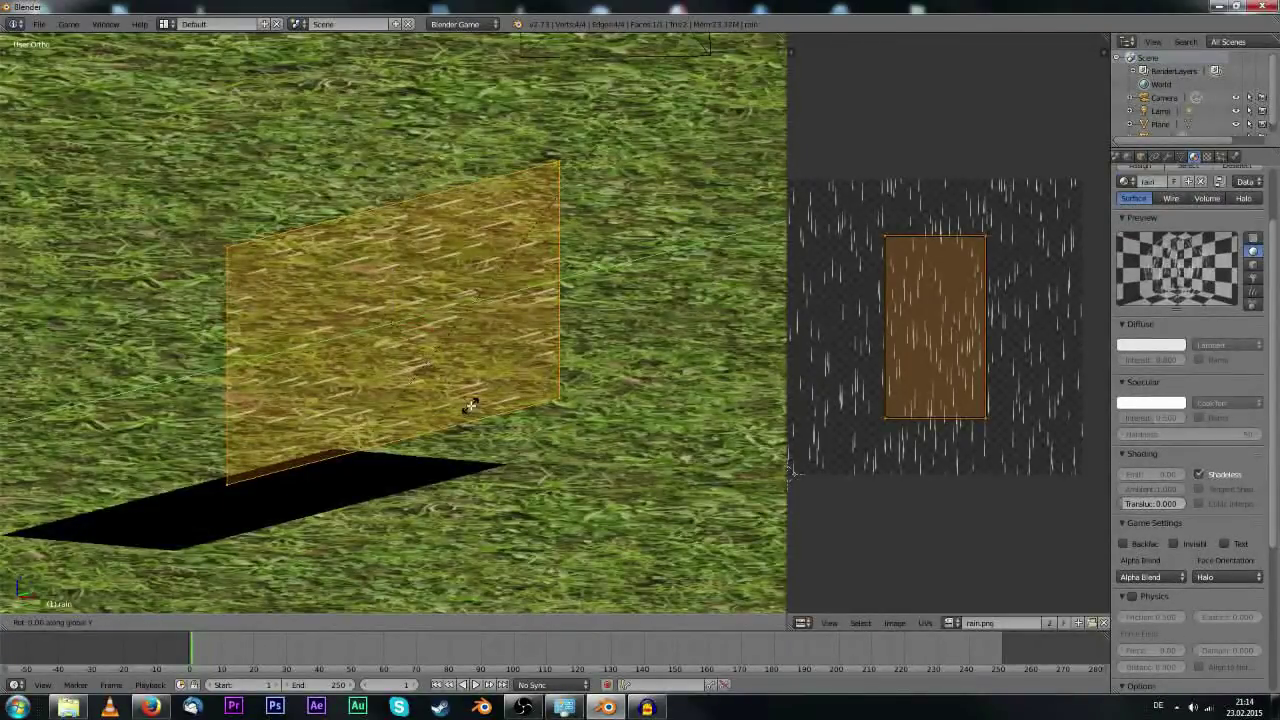
{"action": "type", "text": "90"}
{"action": "key", "text": "Return"}
{"action": "key", "text": "Tab"}
{"action": "key", "text": "p"}
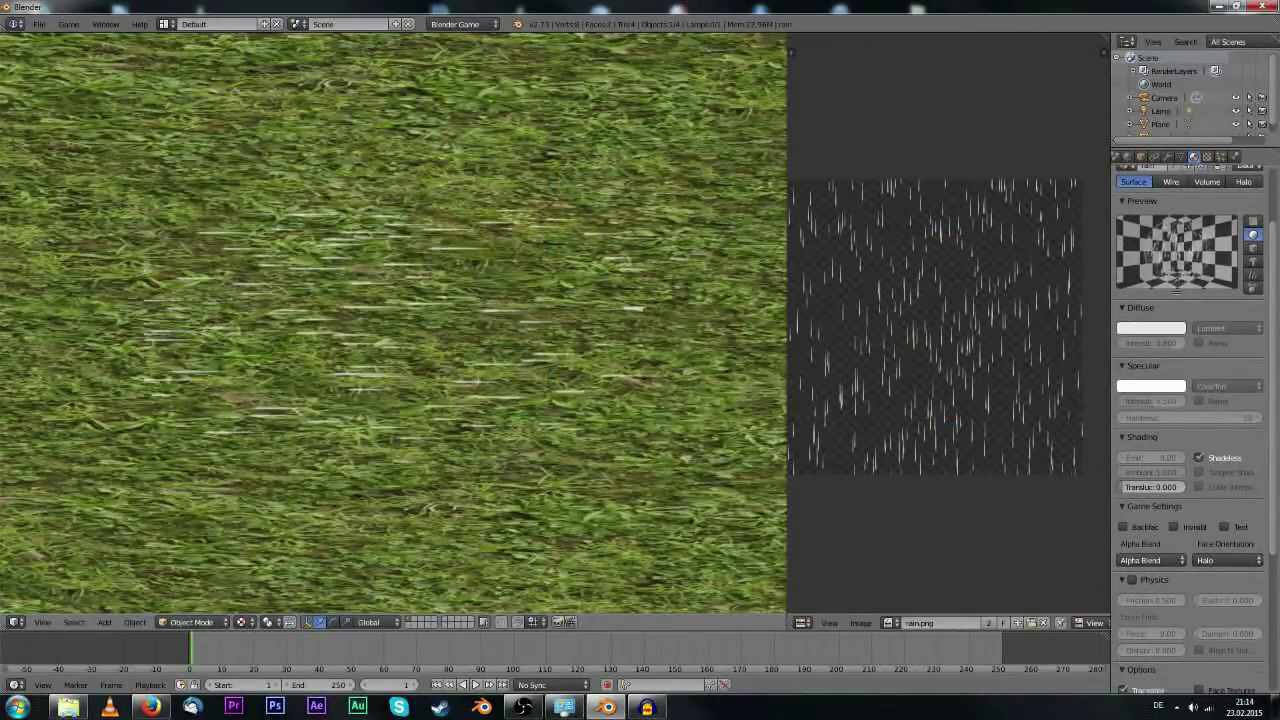
{"action": "key", "text": "Escape"}
Rotate the flat rain mesh 90° about Z in Edit Mode and check the rain's direction in the game.
{"action": "key", "text": "Tab"}
{"action": "key", "text": "r"}
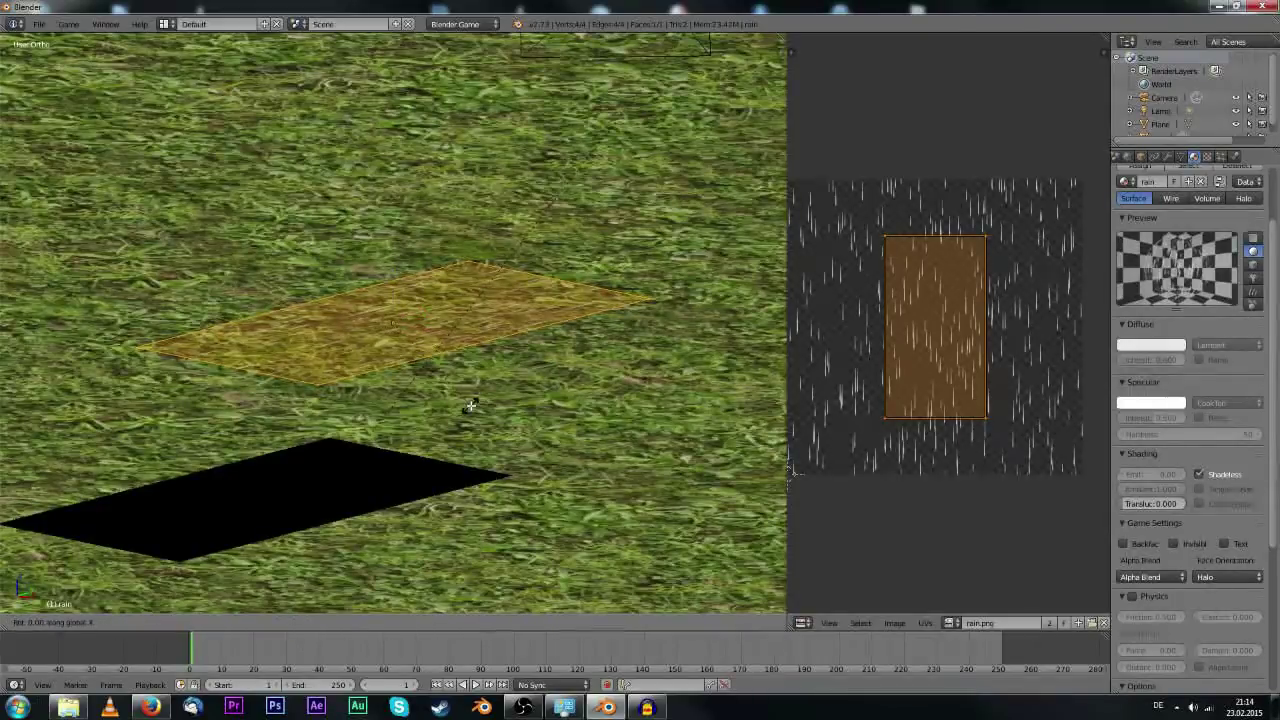
{"action": "key", "text": "Escape"}
{"action": "type", "text": "rz"}
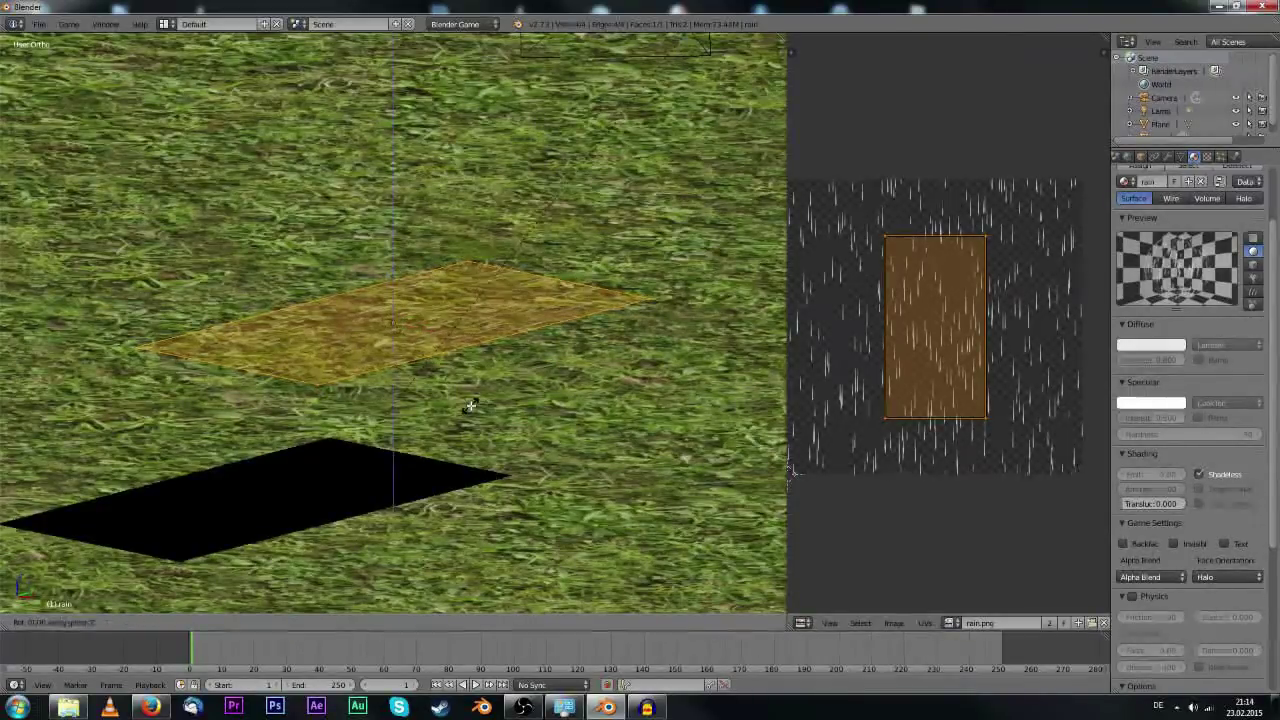
{"action": "type", "text": "90"}
{"action": "key", "text": "Return"}
{"action": "key", "text": "Tab"}
{"action": "key", "text": "p"}
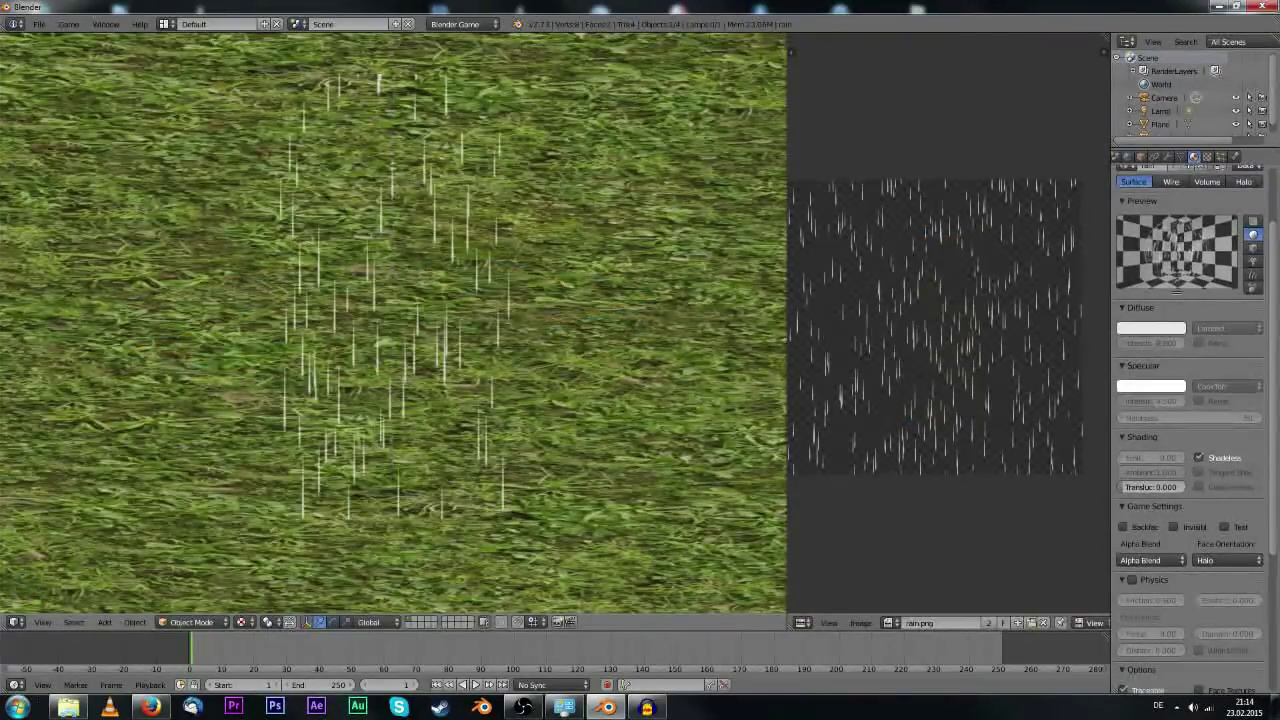
{"action": "key", "text": "Escape"}
Run the game repeatedly from low, side and overhead views to examine how the Halo rain plane faces the viewer.
{"action": "middle_click_drag", "start_coordinate": [190, 240], "coordinate": [243, 286]}
{"action": "scroll", "coordinate": [243, 286], "scroll_direction": "down", "scroll_amount": 2}
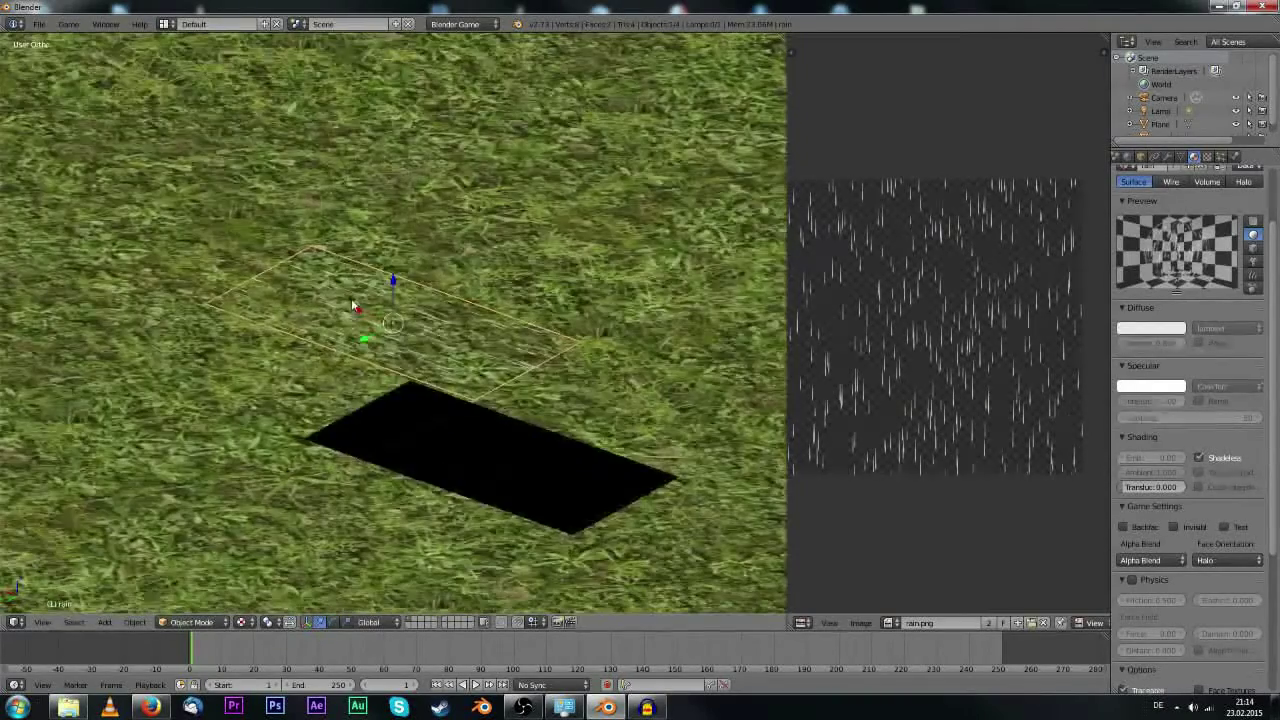
{"action": "key", "text": "p"}
{"action": "key", "text": "Escape"}
{"action": "middle_click_drag", "start_coordinate": [420, 300], "coordinate": [313, 362]}
{"action": "key", "text": "p"}
{"action": "key", "text": "Escape"}
{"action": "key", "text": "p"}
{"action": "key", "text": "Escape"}
{"action": "key", "text": "p"}
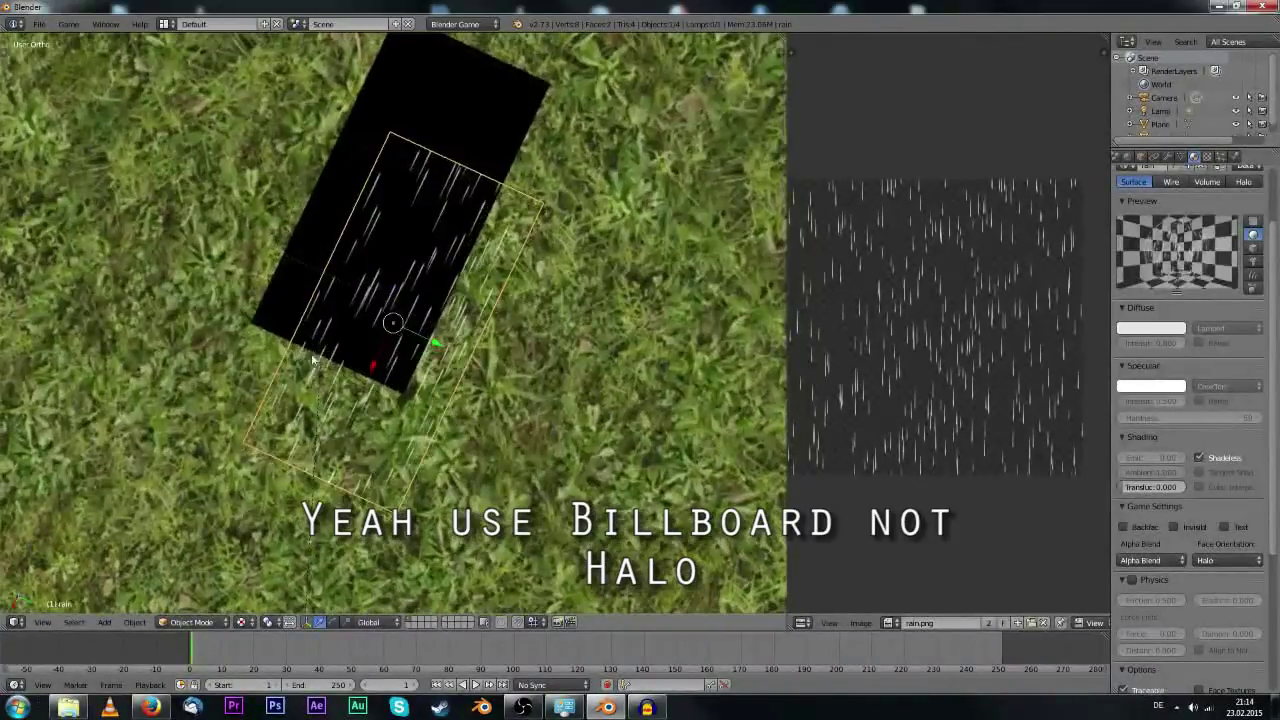
{"action": "key", "text": "p"}
{"action": "key", "text": "Escape"}
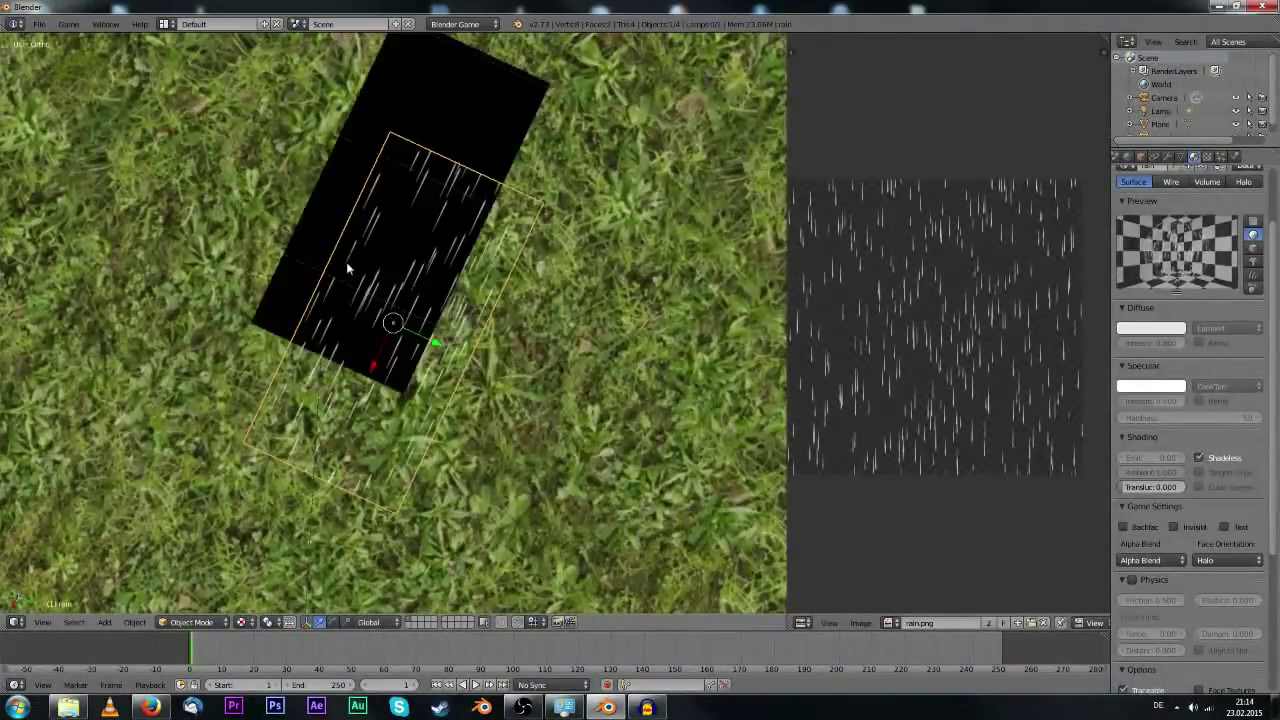
{"action": "middle_click_drag", "start_coordinate": [429, 333], "coordinate": [434, 338]}
{"action": "middle_click_drag", "start_coordinate": [360, 300], "coordinate": [400, 360]}
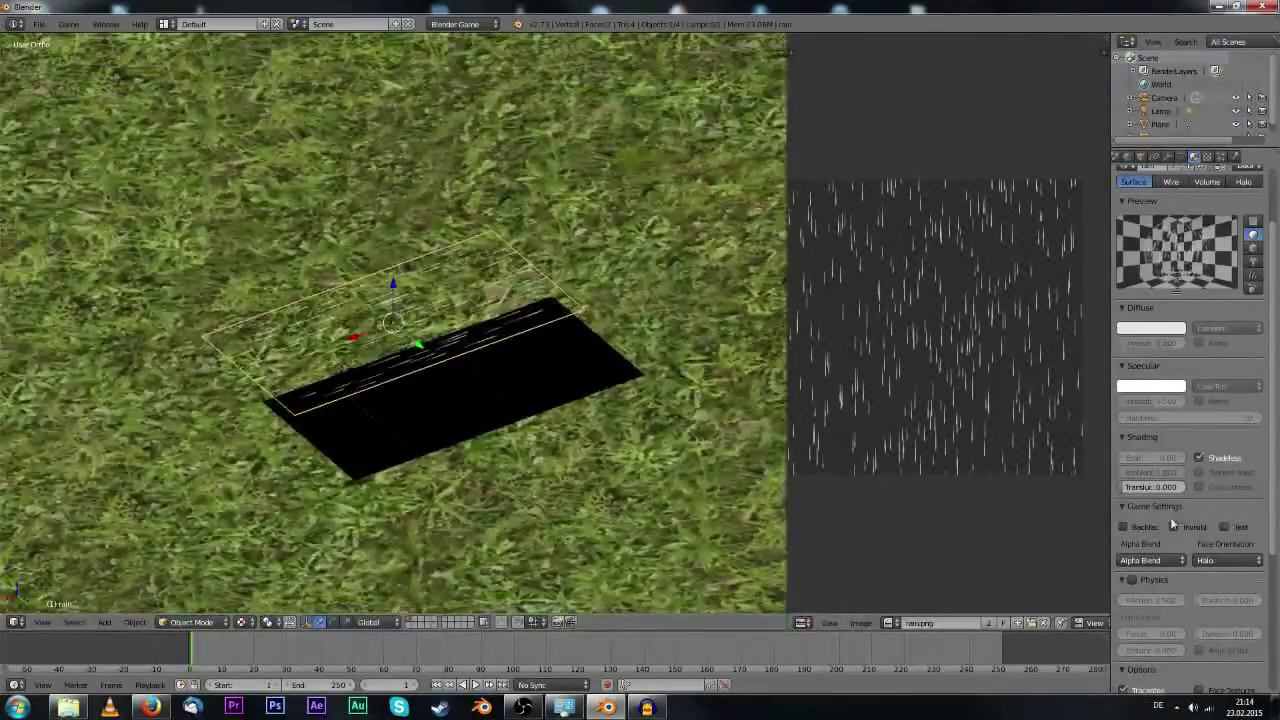
Lower the grass ground material's diffuse intensity to about 0.08.
{"action": "middle_click_drag", "start_coordinate": [518, 420], "coordinate": [420, 417]}
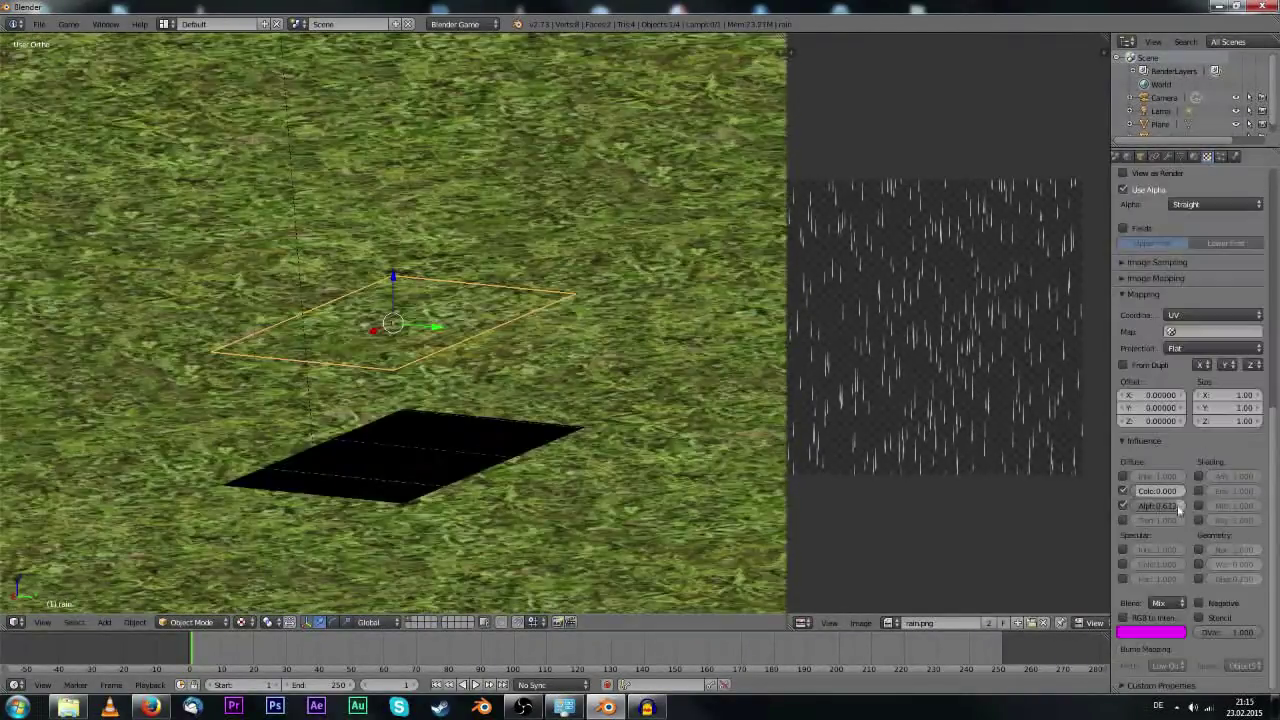
{"action": "right_click", "coordinate": [690, 365]}
{"action": "scroll", "coordinate": [685, 362], "scroll_direction": "down", "scroll_amount": 3}
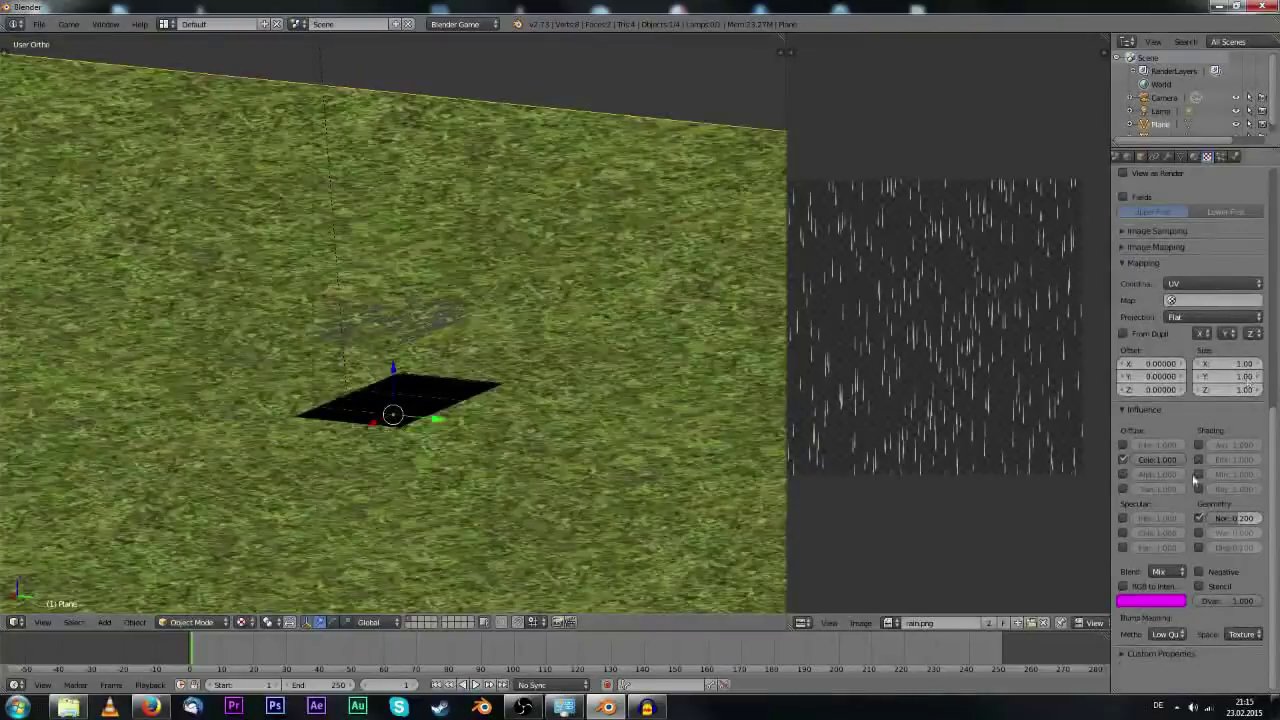
{"action": "scroll", "coordinate": [1193, 483], "scroll_direction": "up", "scroll_amount": 3}
{"action": "scroll", "coordinate": [1193, 483], "scroll_direction": "up", "scroll_amount": 5}
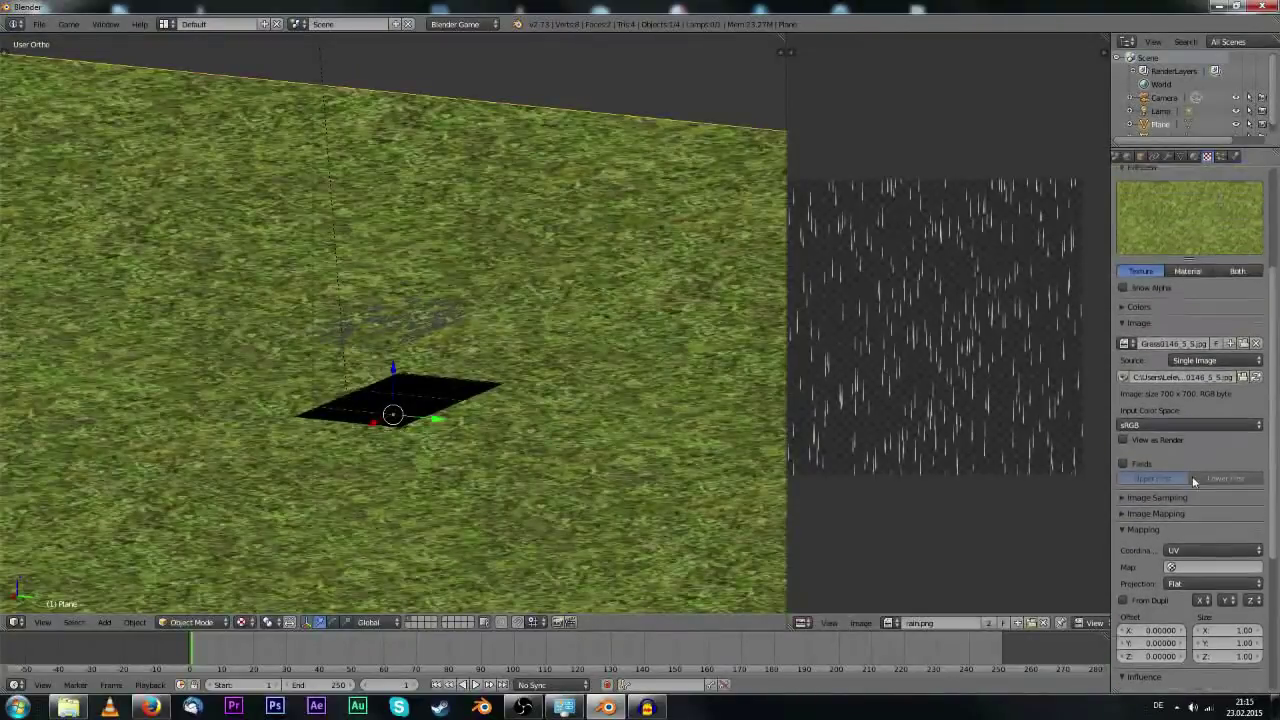
{"action": "left_click", "coordinate": [1194, 157]}
{"action": "left_click_drag", "start_coordinate": [1166, 343], "coordinate": [1125, 343]}
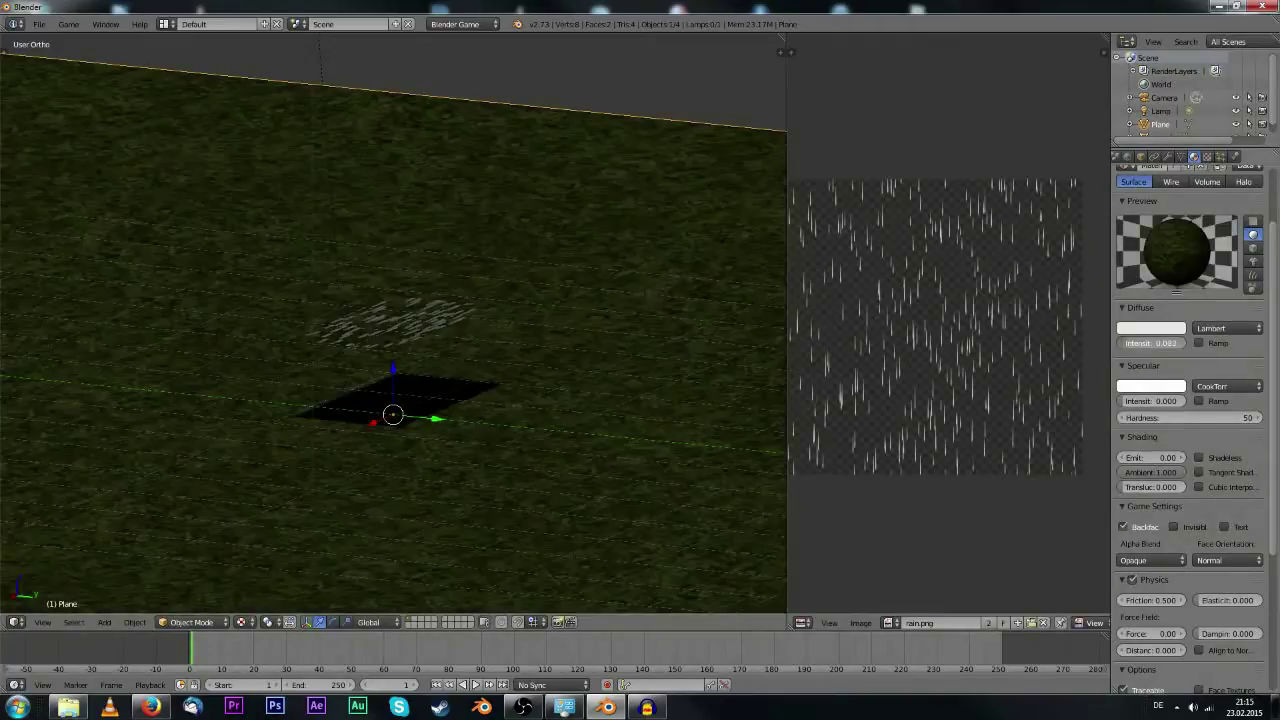
Change the scene's sun lamp to a Hemi lamp with an energy of 0.230.
{"action": "middle_click_drag", "start_coordinate": [442, 170], "coordinate": [436, 152]}
{"action": "middle_click_drag", "start_coordinate": [436, 152], "coordinate": [424, 250], "text": "shift"}
{"action": "right_click", "coordinate": [284, 73]}
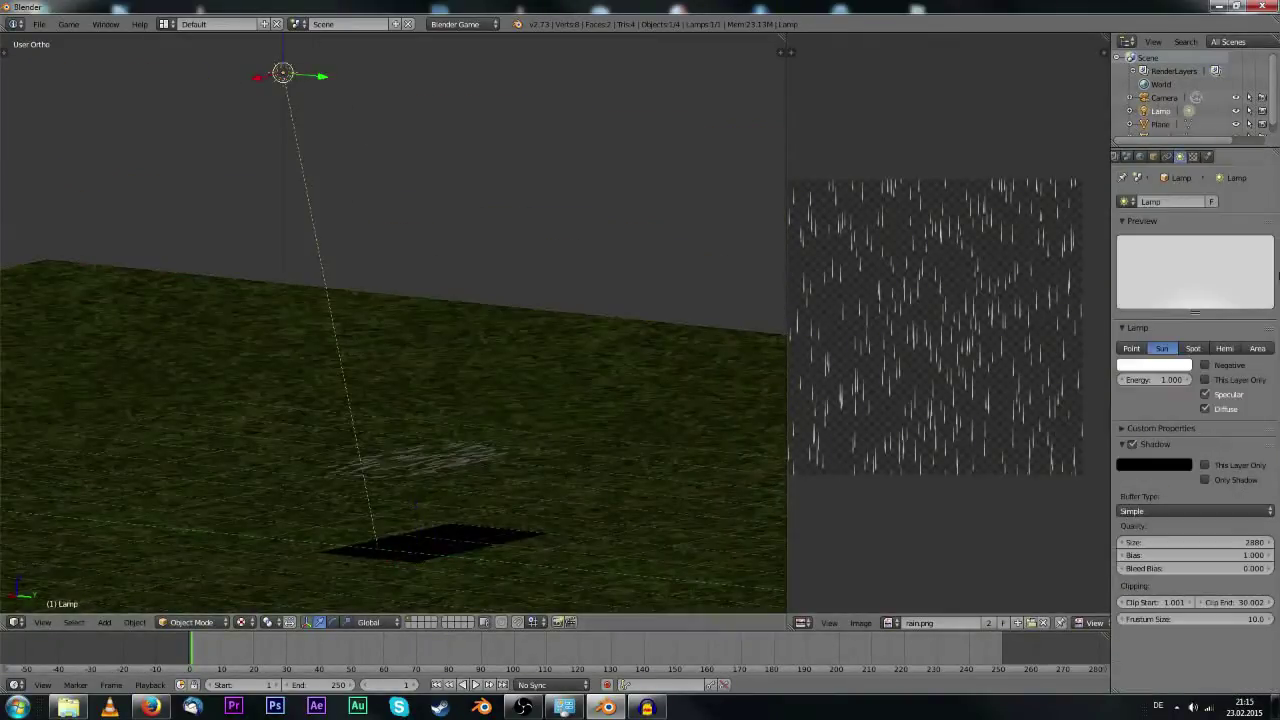
{"action": "left_click", "coordinate": [1226, 348]}
{"action": "left_click_drag", "start_coordinate": [1165, 380], "coordinate": [1112, 380]}
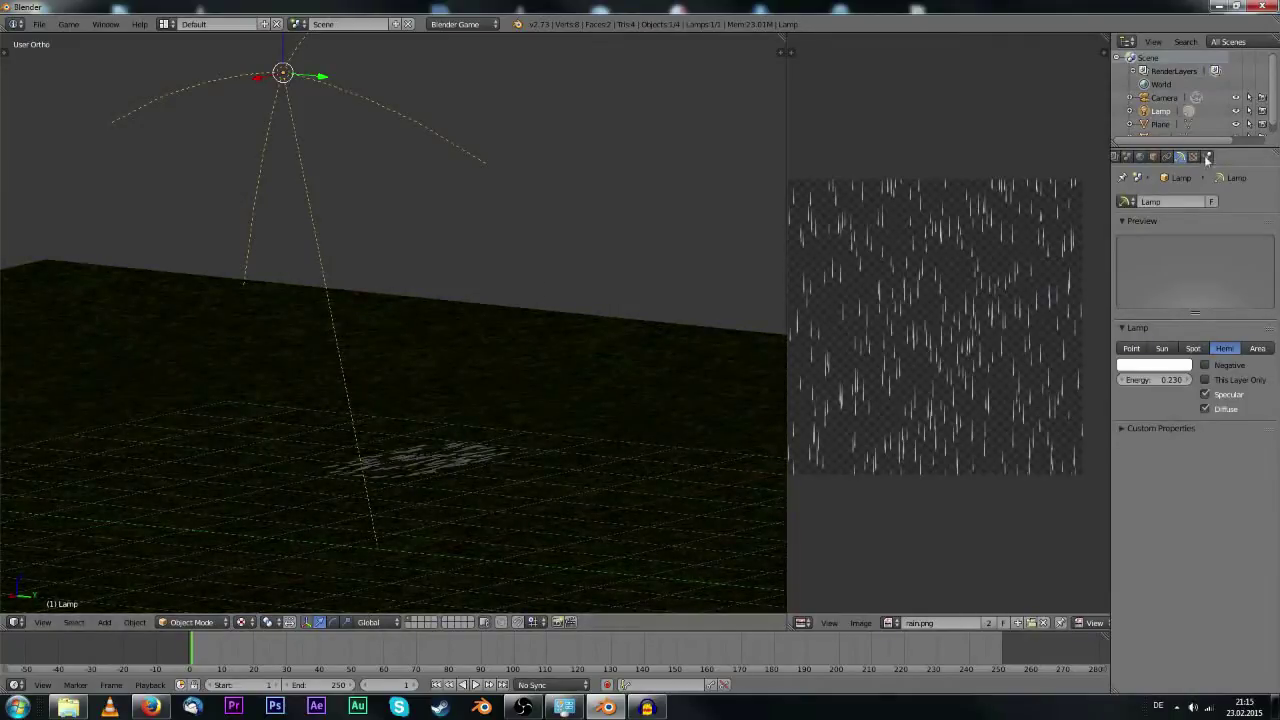
Set the grass ground material's diffuse intensity to 0.467 and enable Mist in the world settings.
{"action": "right_click", "coordinate": [540, 343]}
{"action": "mouse_move", "coordinate": [1133, 347]}
{"action": "left_mouse_down"}
{"action": "mouse_move", "coordinate": [1175, 347]}
{"action": "mouse_move", "coordinate": [1150, 347]}
{"action": "left_mouse_up"}
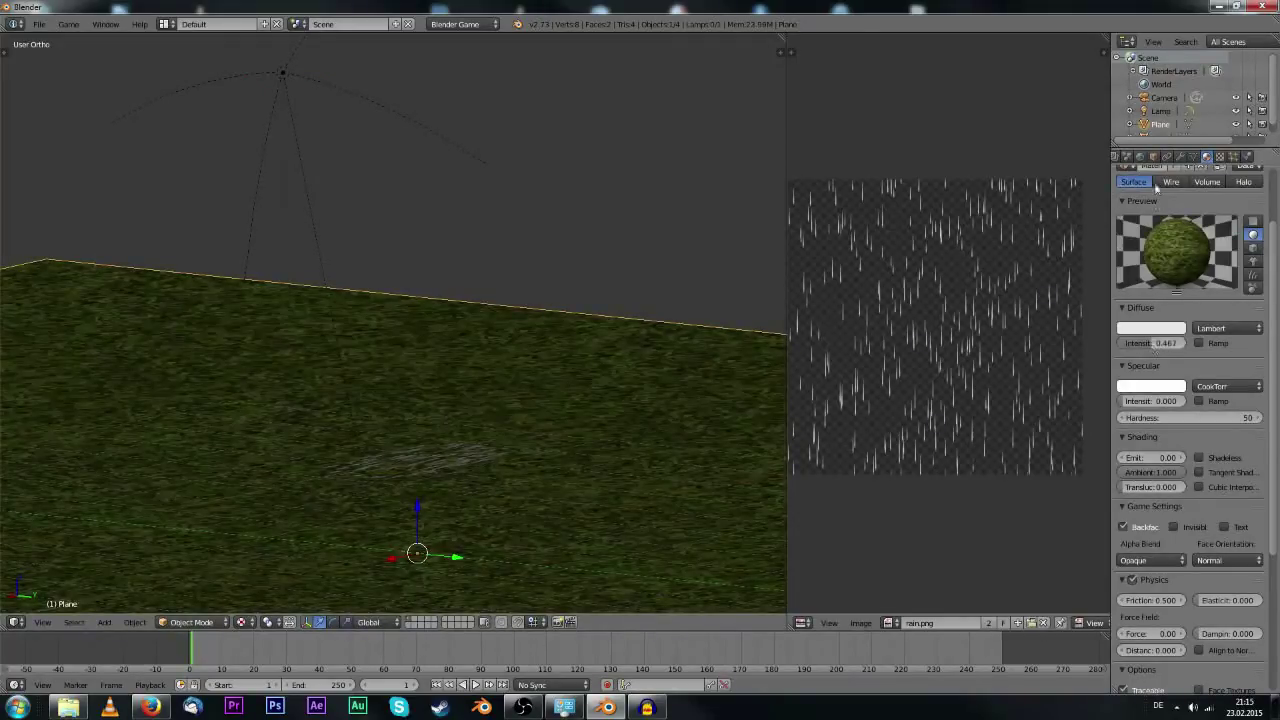
{"action": "left_click", "coordinate": [1140, 157]}
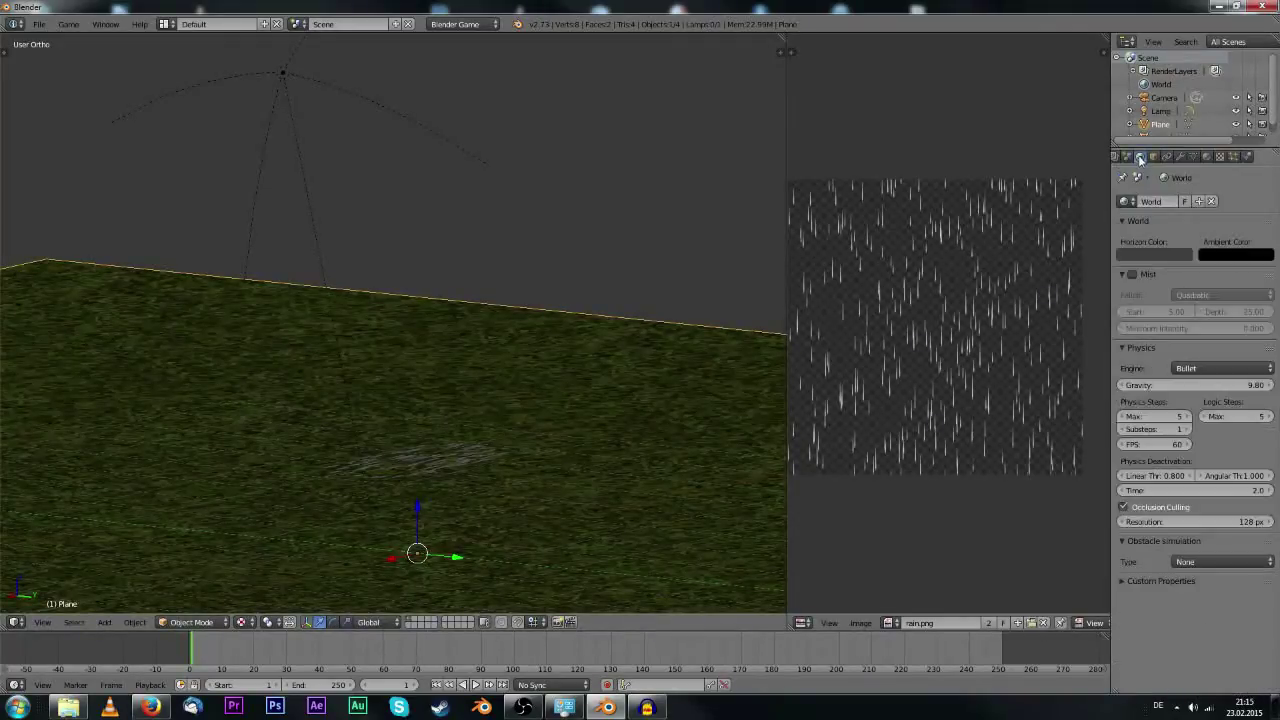
{"action": "left_click", "coordinate": [1131, 275]}
Run the game in perspective view from low angles to examine the mist over the grass.
{"action": "middle_click_drag", "start_coordinate": [502, 368], "coordinate": [451, 382]}
{"action": "key", "text": "KP_5"}
{"action": "key", "text": "p"}
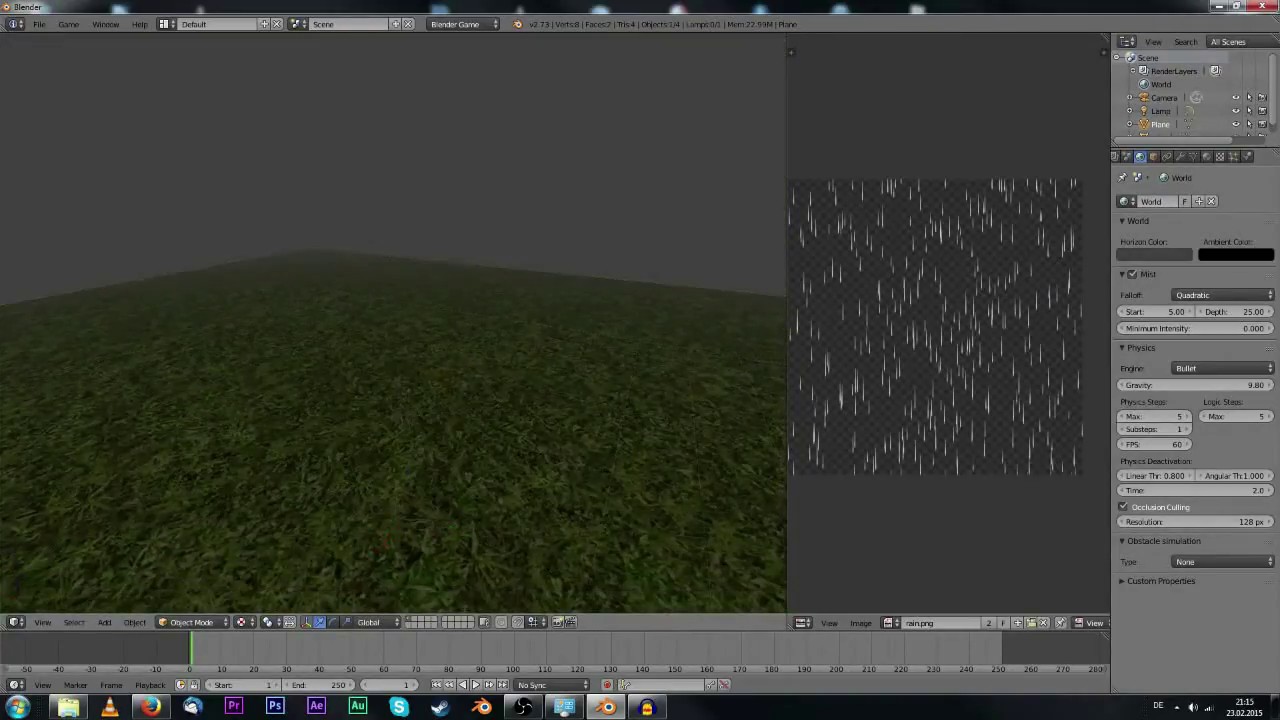
{"action": "key", "text": "Escape"}
{"action": "middle_click_drag", "start_coordinate": [485, 358], "coordinate": [638, 352]}
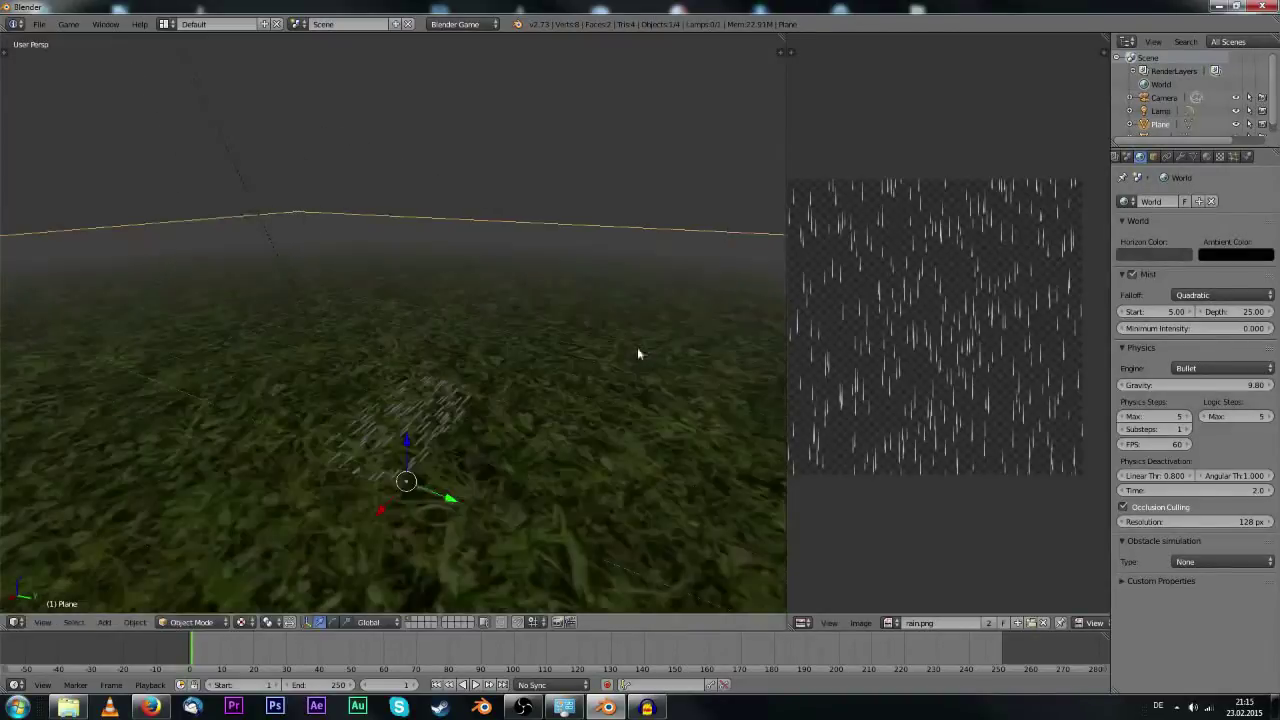
{"action": "key", "text": "p"}
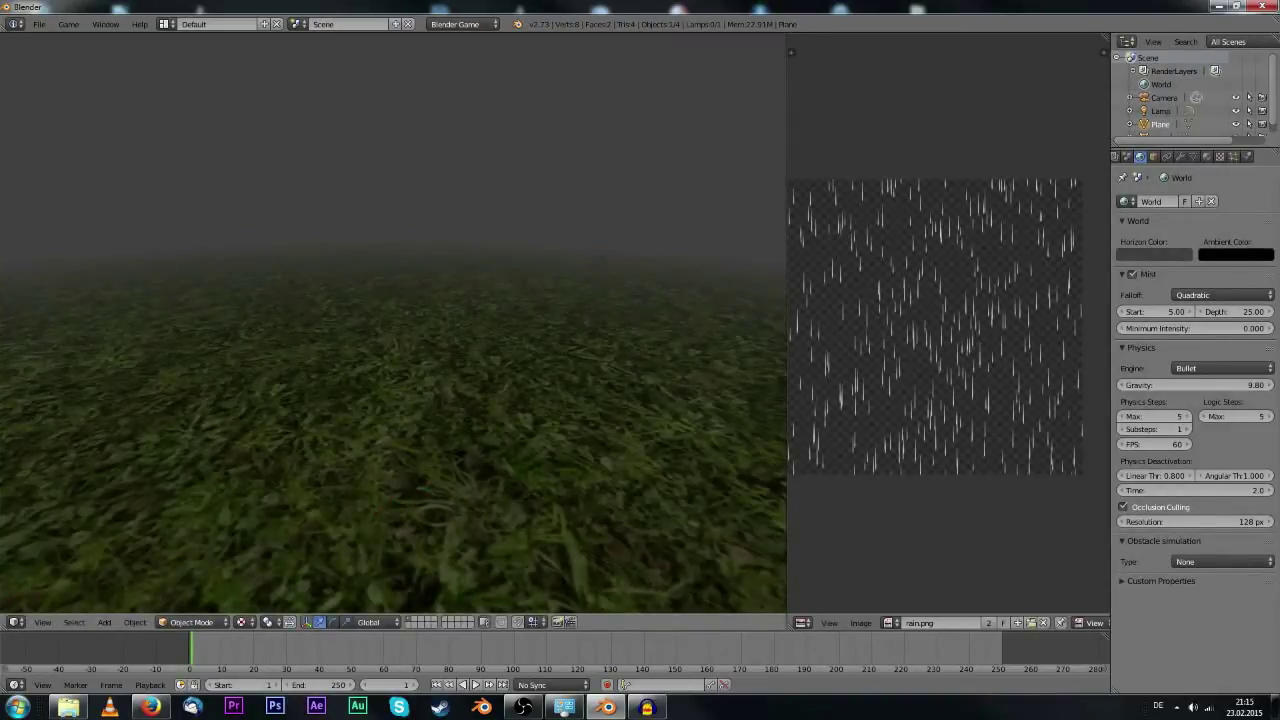
{"action": "key", "text": "Escape"}
Scale up the grass ground's UV layout so the texture tiles more finely, and test it in the game from several angles.
{"action": "key", "text": "Tab"}
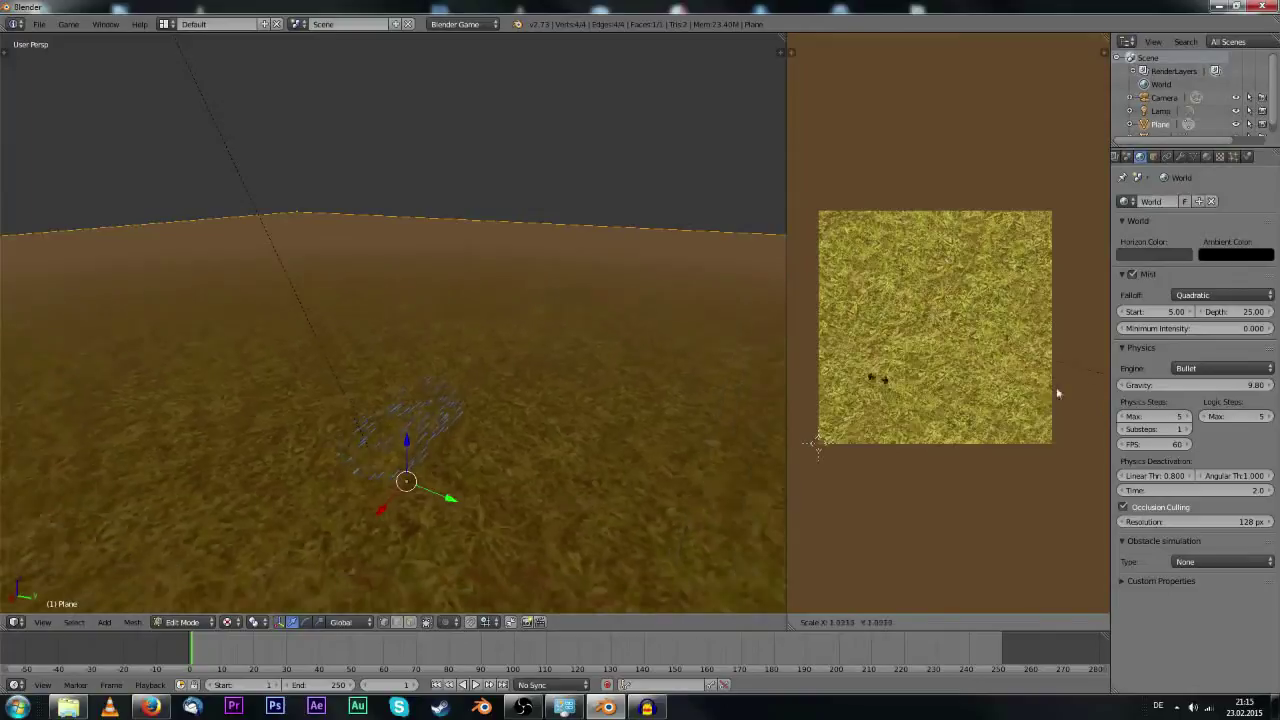
{"action": "key", "text": "Tab"}
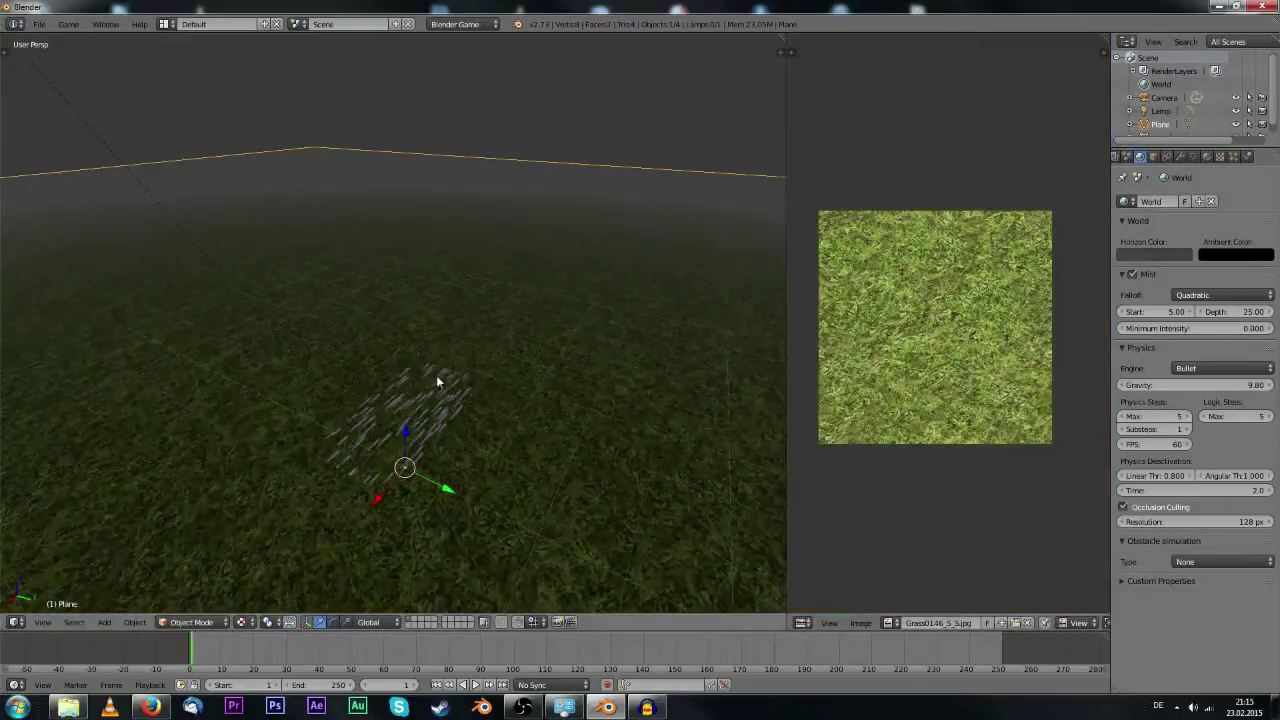
{"action": "key", "text": "p"}
{"action": "key", "text": "Escape"}
{"action": "middle_click_drag", "start_coordinate": [416, 406], "coordinate": [401, 386]}
{"action": "scroll", "coordinate": [374, 386], "scroll_direction": "up", "scroll_amount": 2}
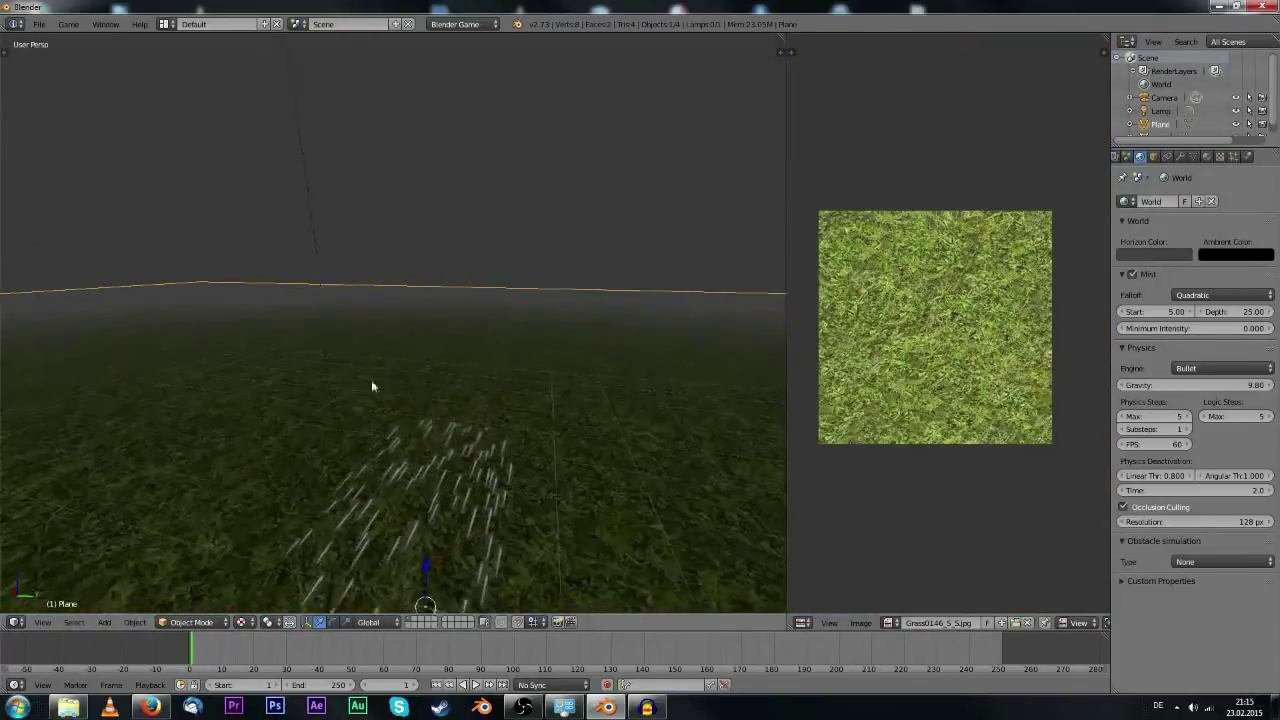
{"action": "key", "text": "p"}
{"action": "key", "text": "Escape"}
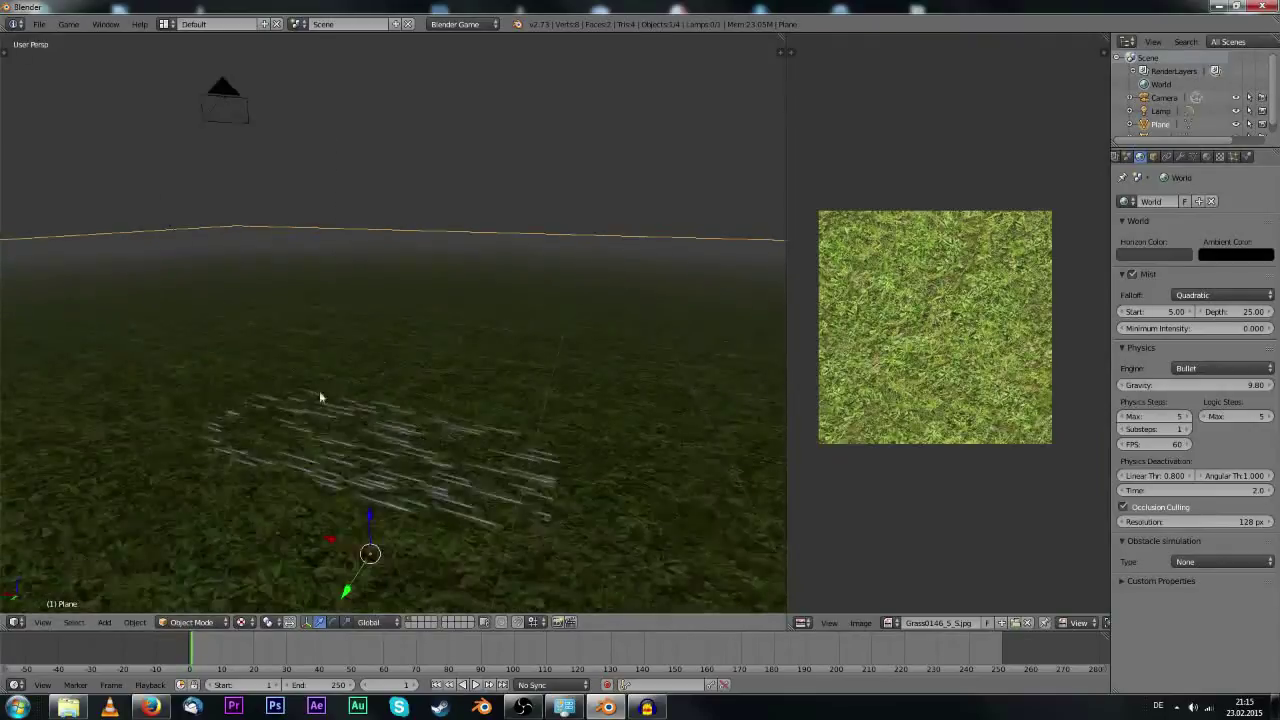
{"action": "key", "text": "p"}
{"action": "key", "text": "Escape"}
Set the rain texture's diffuse Alpha influence to 1.000 and run the game to check the rain plane.
{"action": "right_click", "coordinate": [424, 460]}
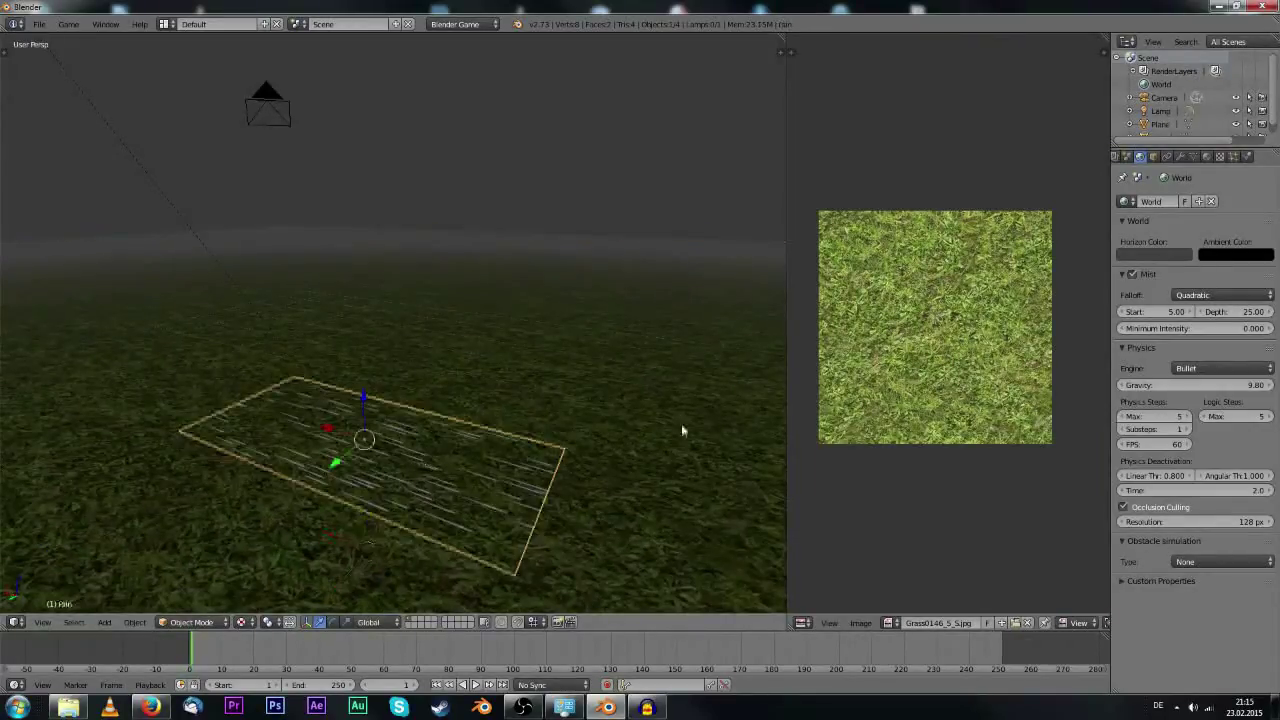
{"action": "left_click", "coordinate": [1233, 159]}
{"action": "left_click", "coordinate": [1221, 160]}
{"action": "left_click", "coordinate": [1233, 162]}
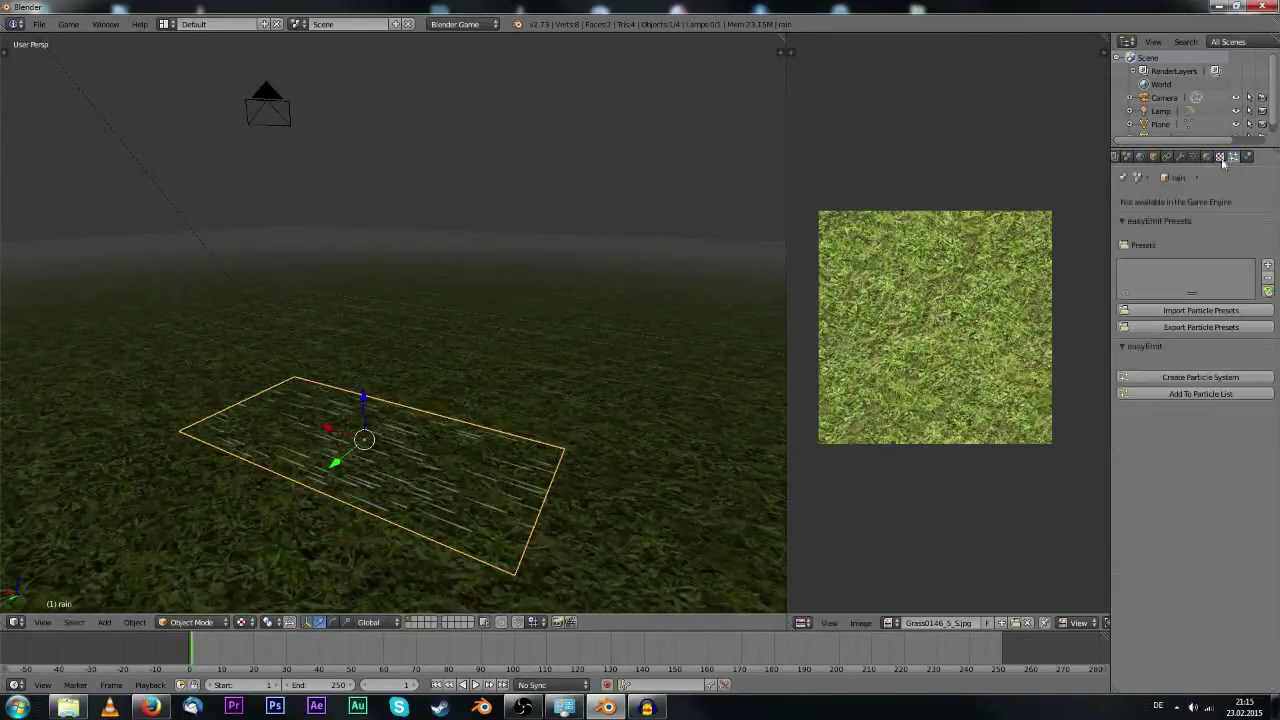
{"action": "left_click", "coordinate": [1196, 160]}
{"action": "left_click", "coordinate": [1220, 159]}
{"action": "left_click", "coordinate": [1208, 160]}
{"action": "left_click", "coordinate": [1219, 157]}
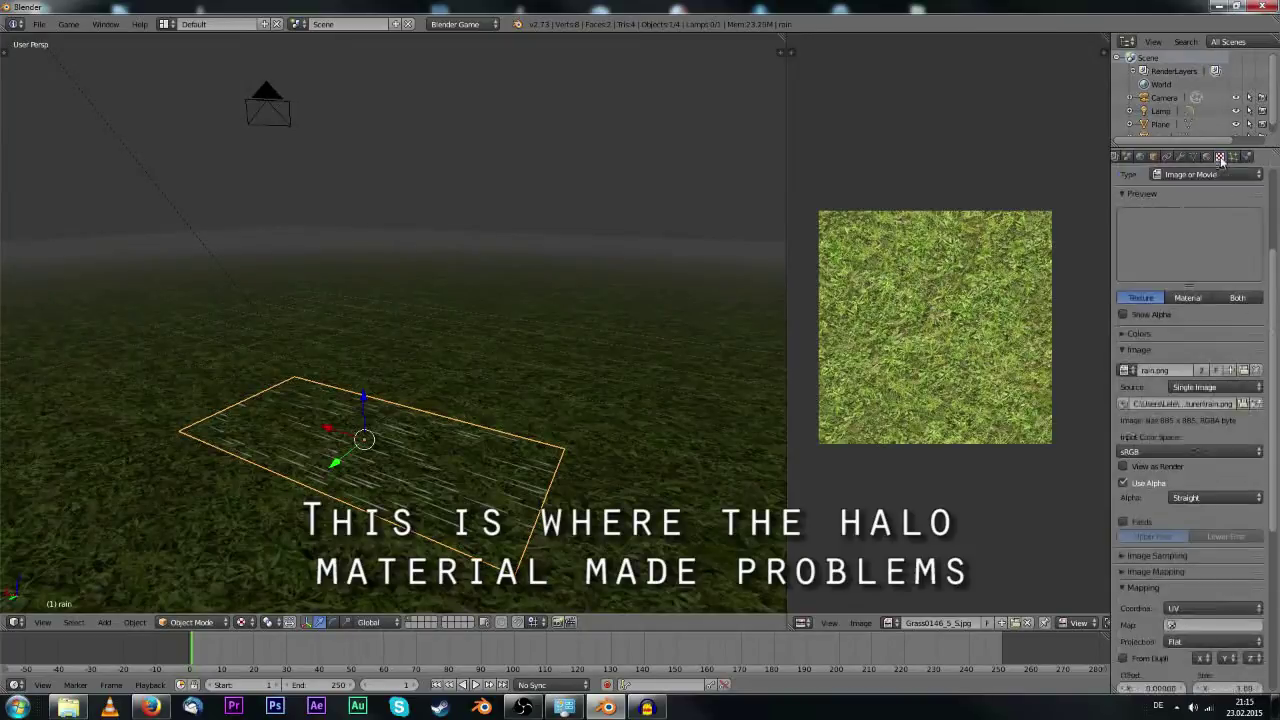
{"action": "scroll", "coordinate": [1172, 500], "scroll_direction": "down", "scroll_amount": 10}
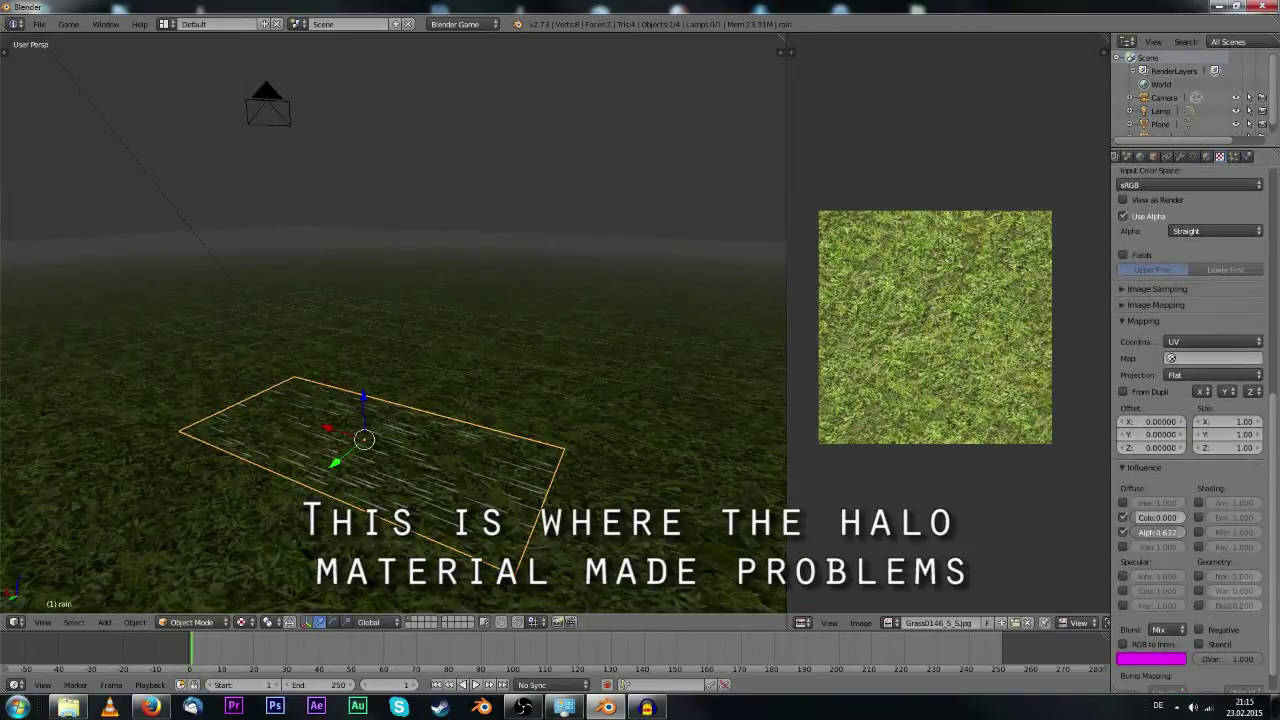
{"action": "left_click_drag", "start_coordinate": [1174, 532], "coordinate": [1186, 532]}
{"action": "key", "text": "p"}
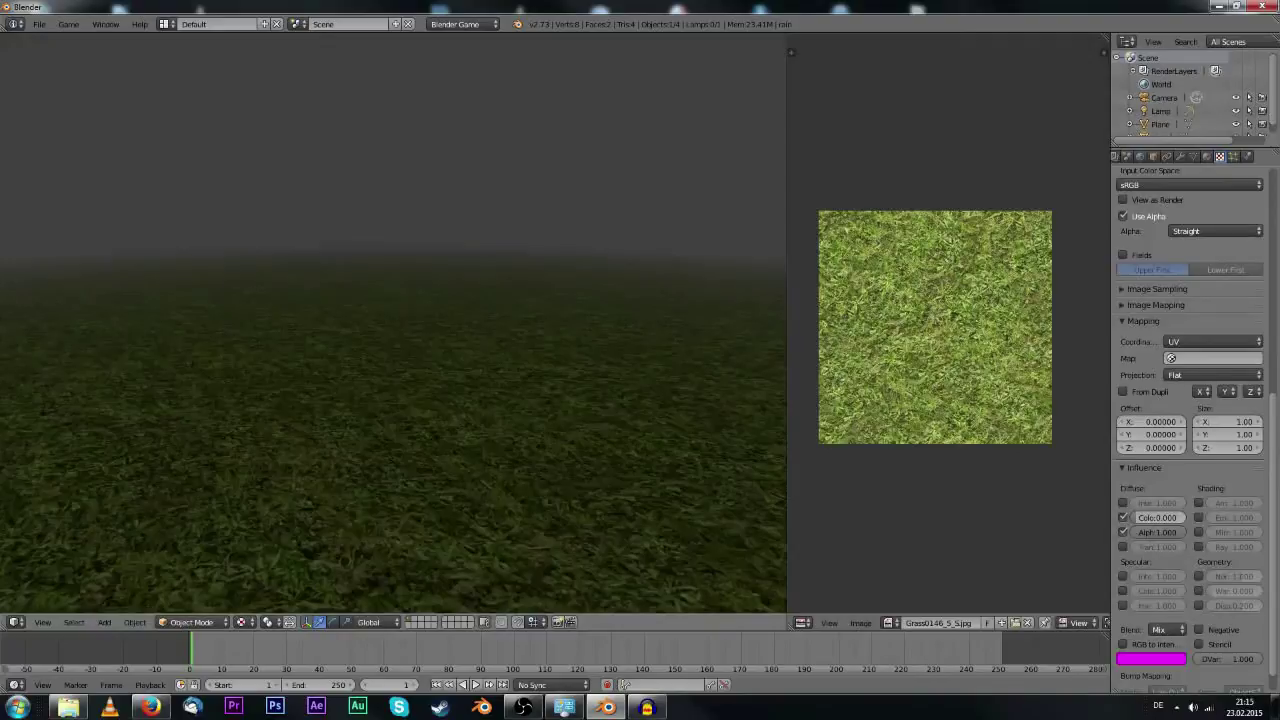
{"action": "key", "text": "Escape"}
Set the rain material's Face Orientation to Billboard and test it in the game.
{"action": "middle_click_drag", "start_coordinate": [514, 449], "coordinate": [694, 457]}
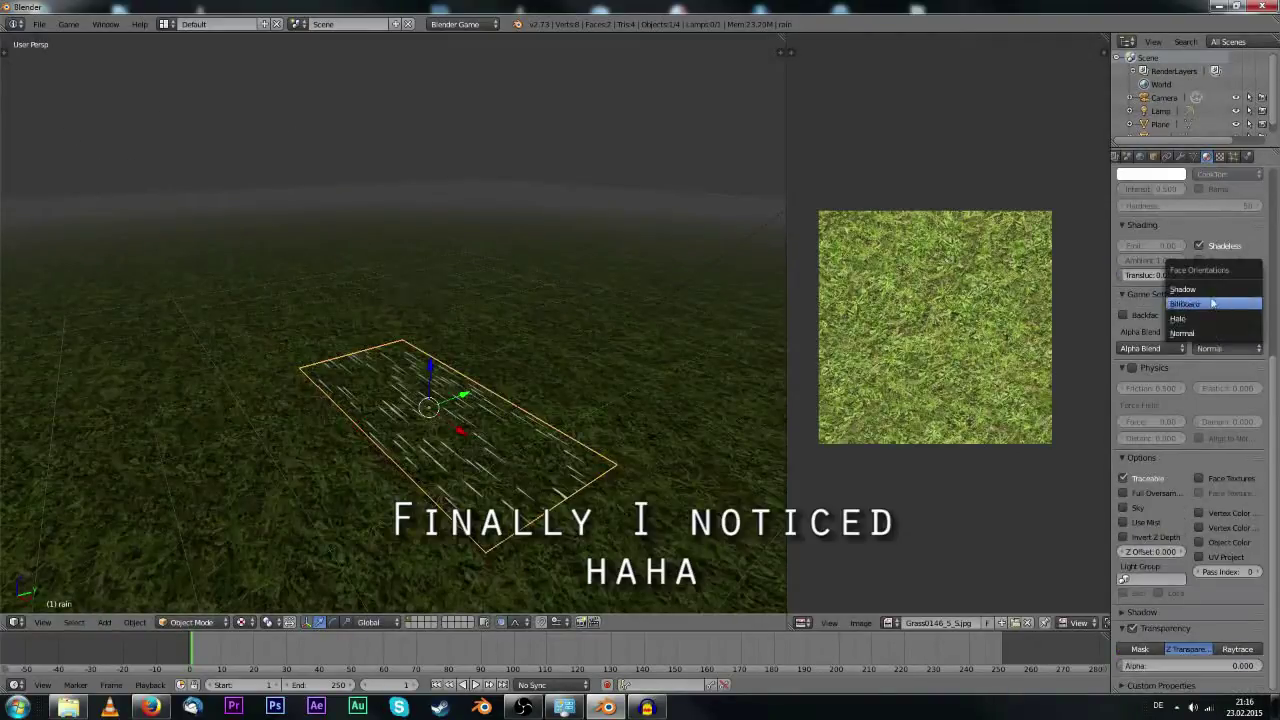
{"action": "left_click", "coordinate": [1212, 304]}
{"action": "key", "text": "p"}
{"action": "key", "text": "Escape"}
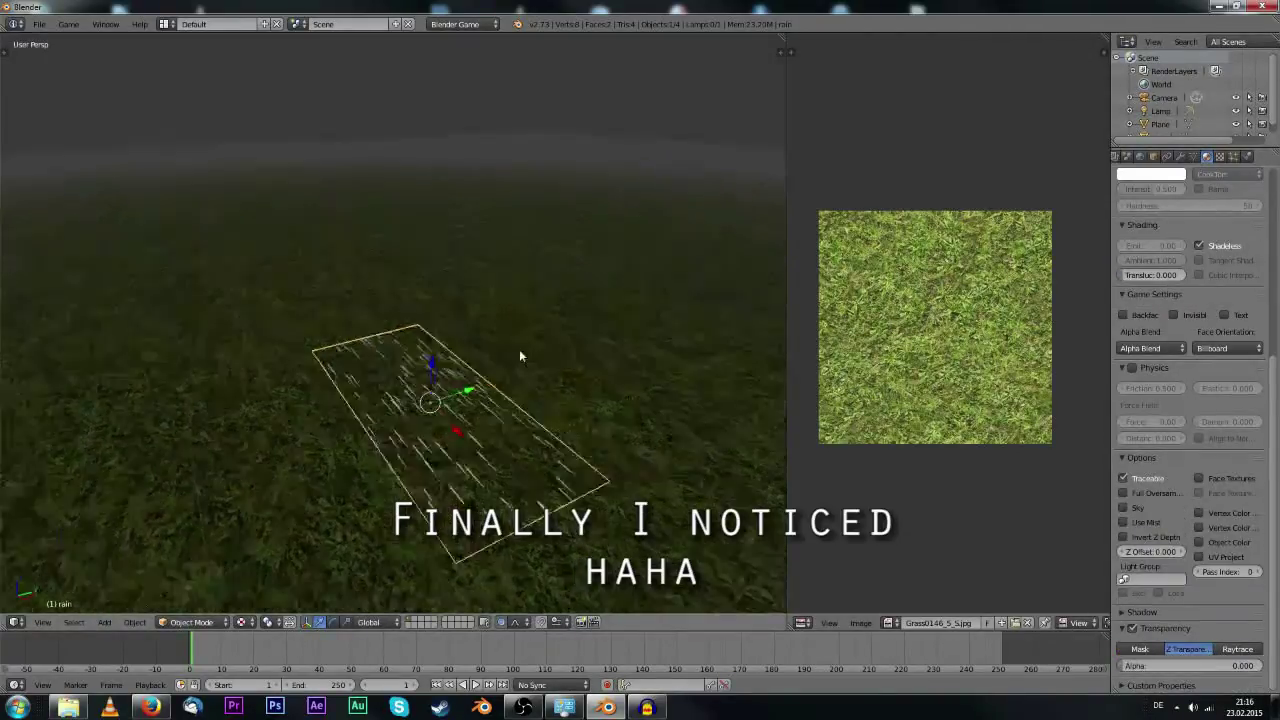
Rotate the rain mesh about X in Edit Mode so it stands upright, and check it in the game.
{"action": "key", "text": "Tab"}
{"action": "key", "text": "r"}
{"action": "key", "text": "x"}
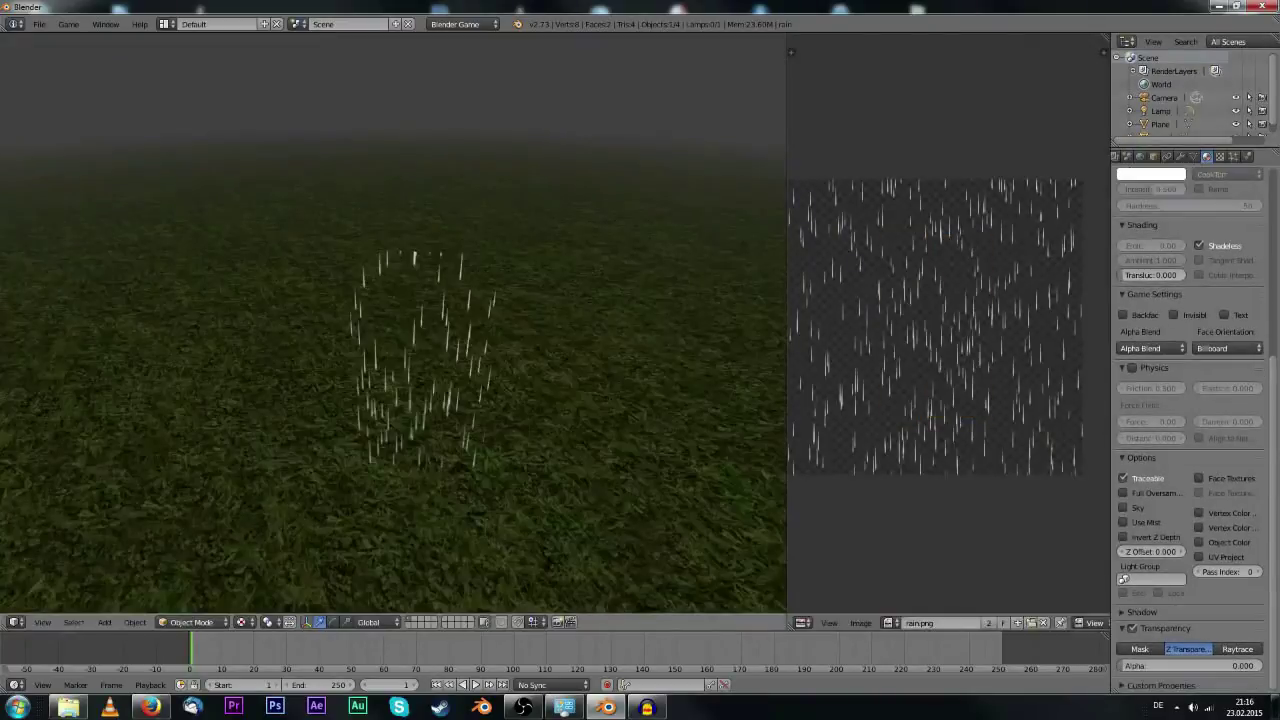
{"action": "key", "text": "Escape"}
{"action": "middle_click_drag", "start_coordinate": [488, 453], "coordinate": [424, 448]}
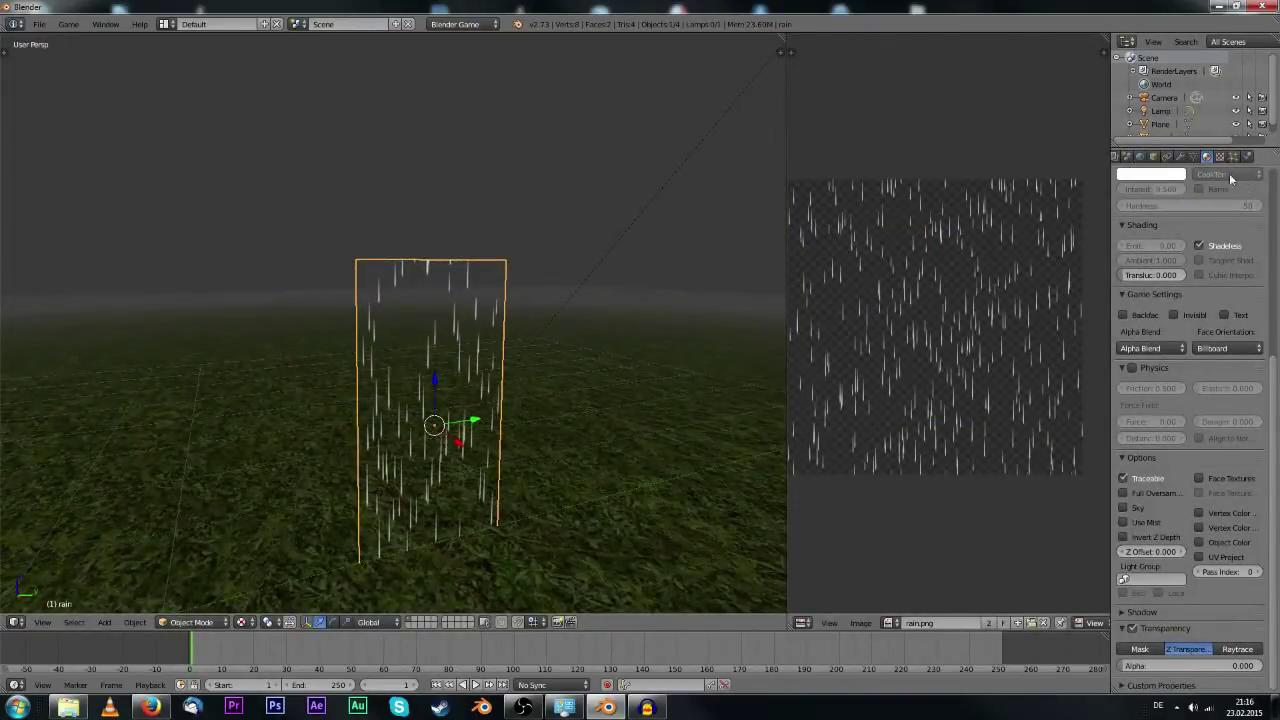
Set the rain texture's diffuse Alpha influence to 0.401 and run the game to check the fainter rain.
{"action": "left_click", "coordinate": [1219, 156]}
{"action": "scroll", "coordinate": [1196, 492], "scroll_direction": "down", "scroll_amount": 2}
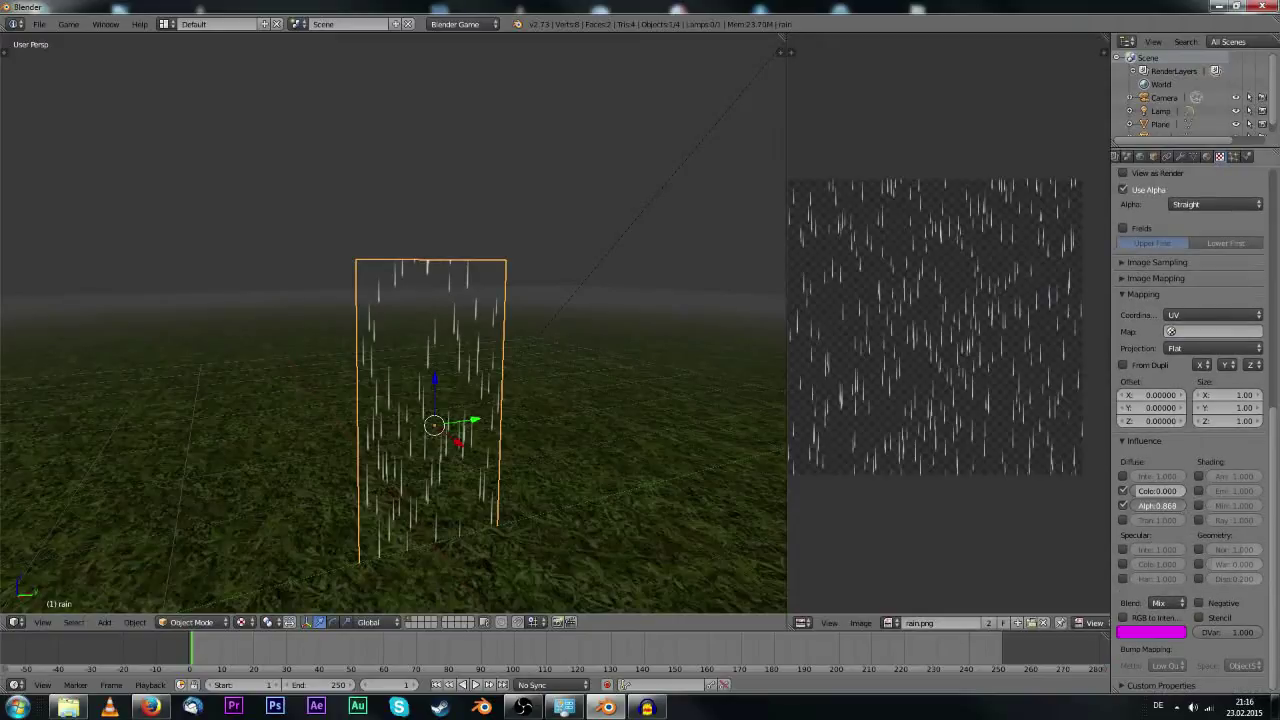
{"action": "left_click_drag", "start_coordinate": [1174, 506], "coordinate": [1166, 506]}
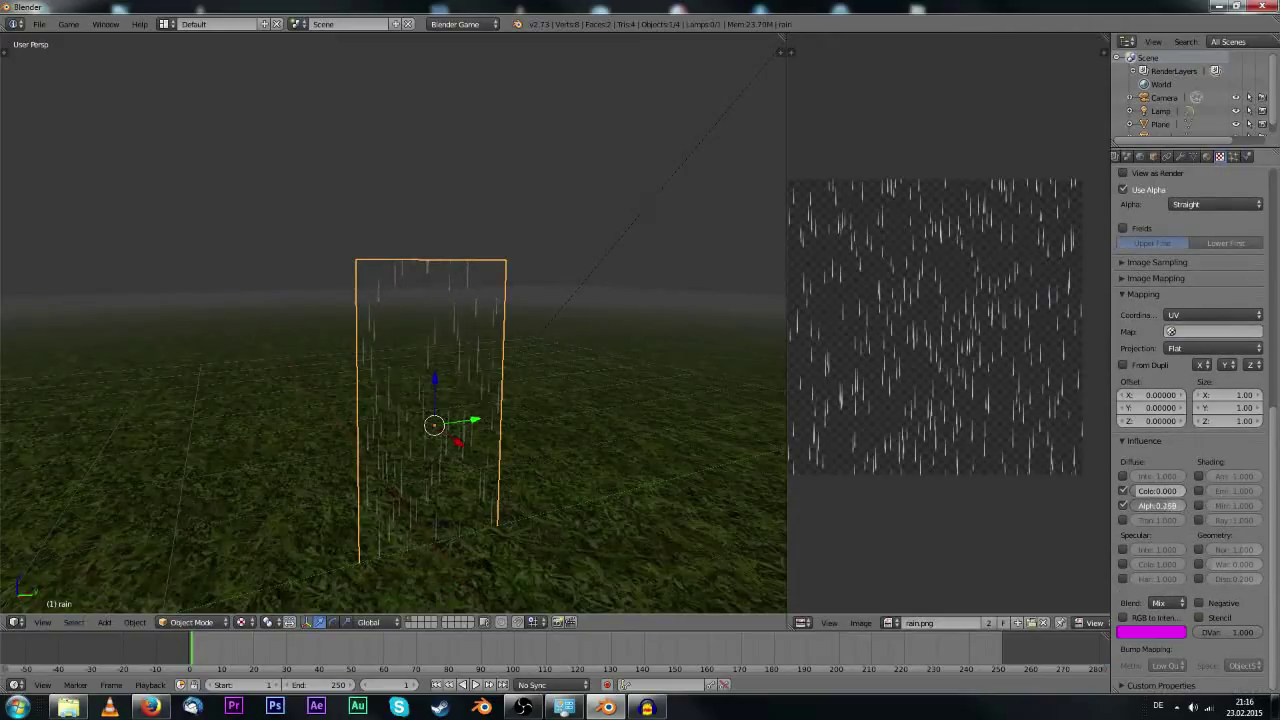
{"action": "key", "text": "p"}
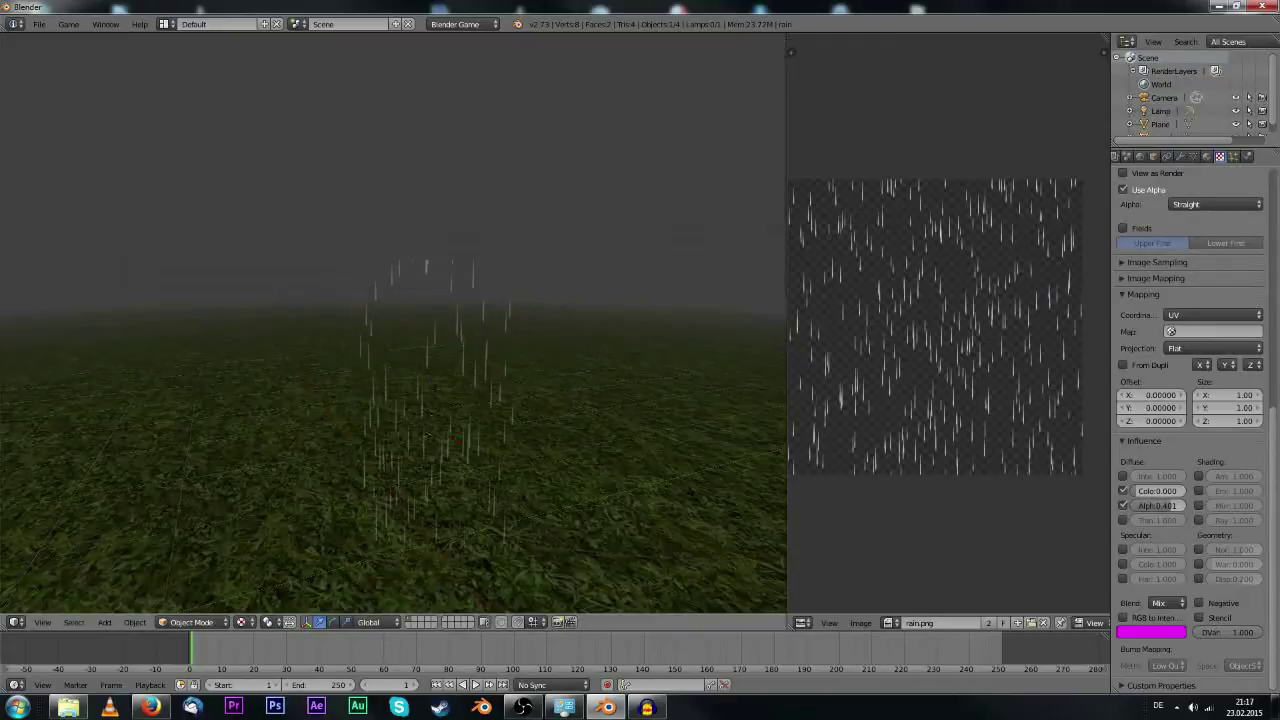
{"action": "key", "text": "Escape"}
{"action": "middle_click_drag", "start_coordinate": [491, 394], "coordinate": [466, 362]}
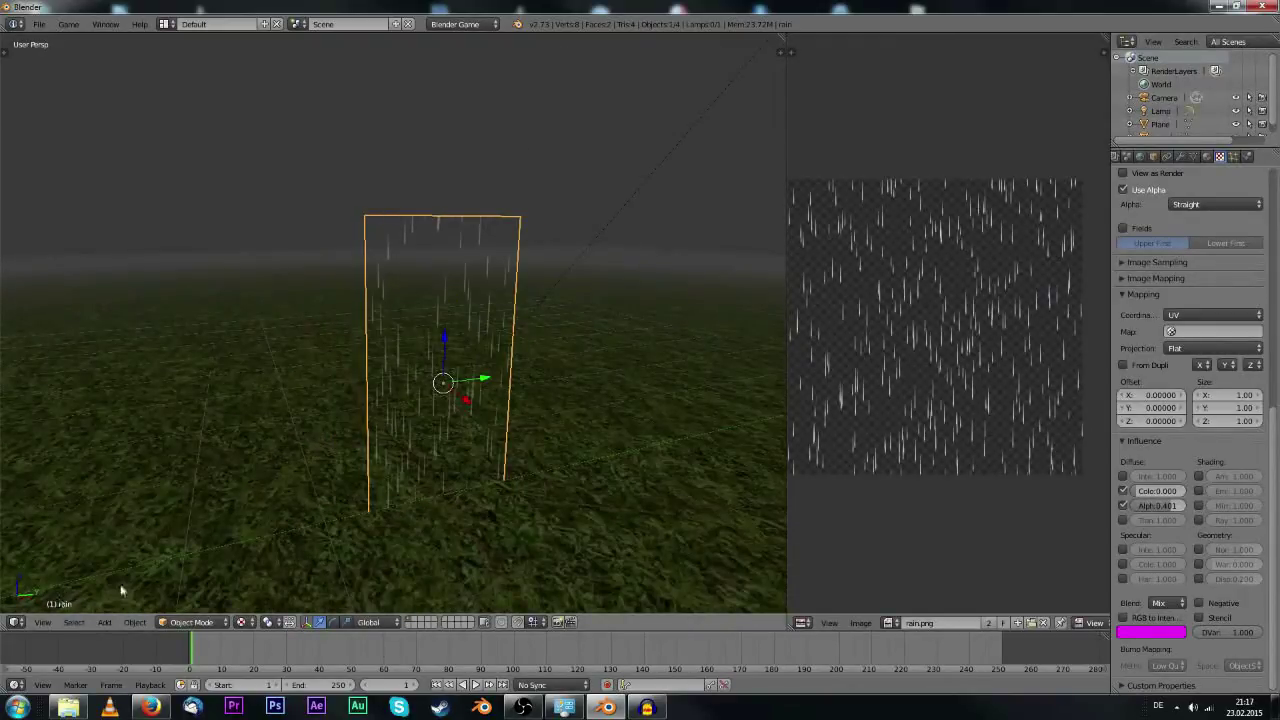
Move the rain plane to layer 11, out of the visible scene layer.
{"action": "mouse_move", "coordinate": [434, 297]}
{"action": "middle_mouse_down"}
{"action": "mouse_move", "coordinate": [440, 306]}
{"action": "mouse_move", "coordinate": [425, 295]}
{"action": "middle_mouse_up"}
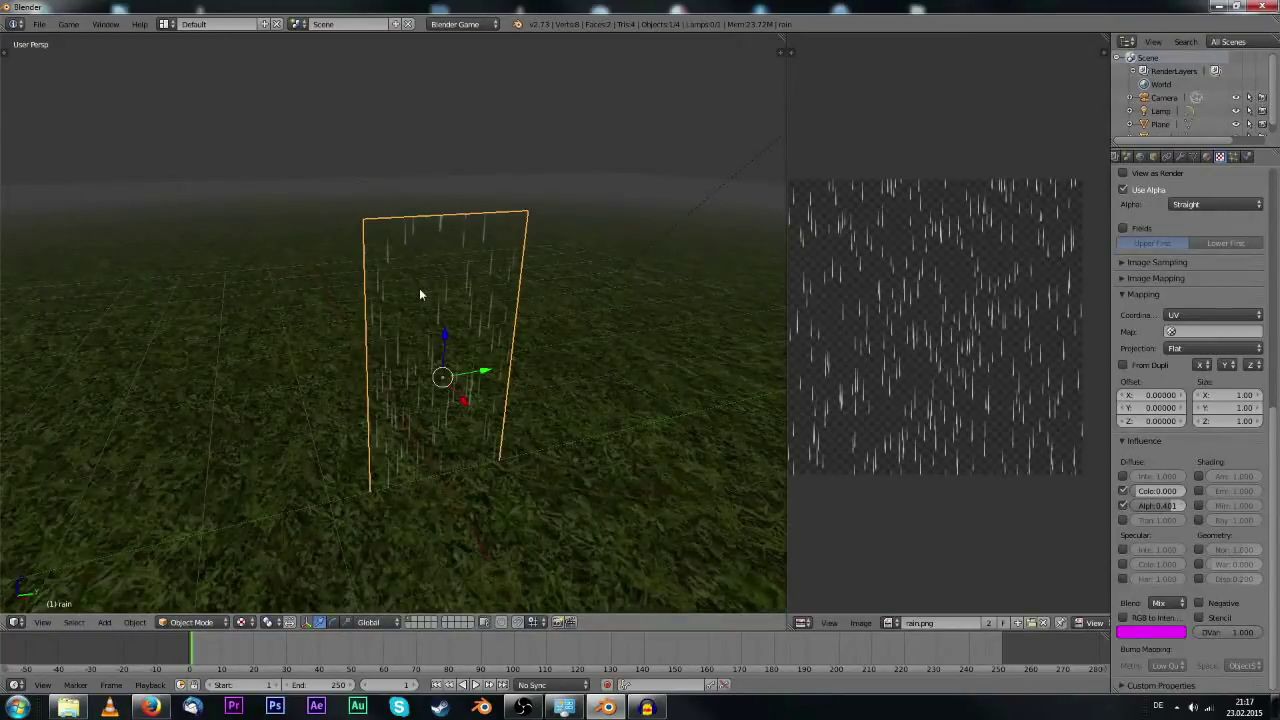
{"action": "key", "text": "m"}
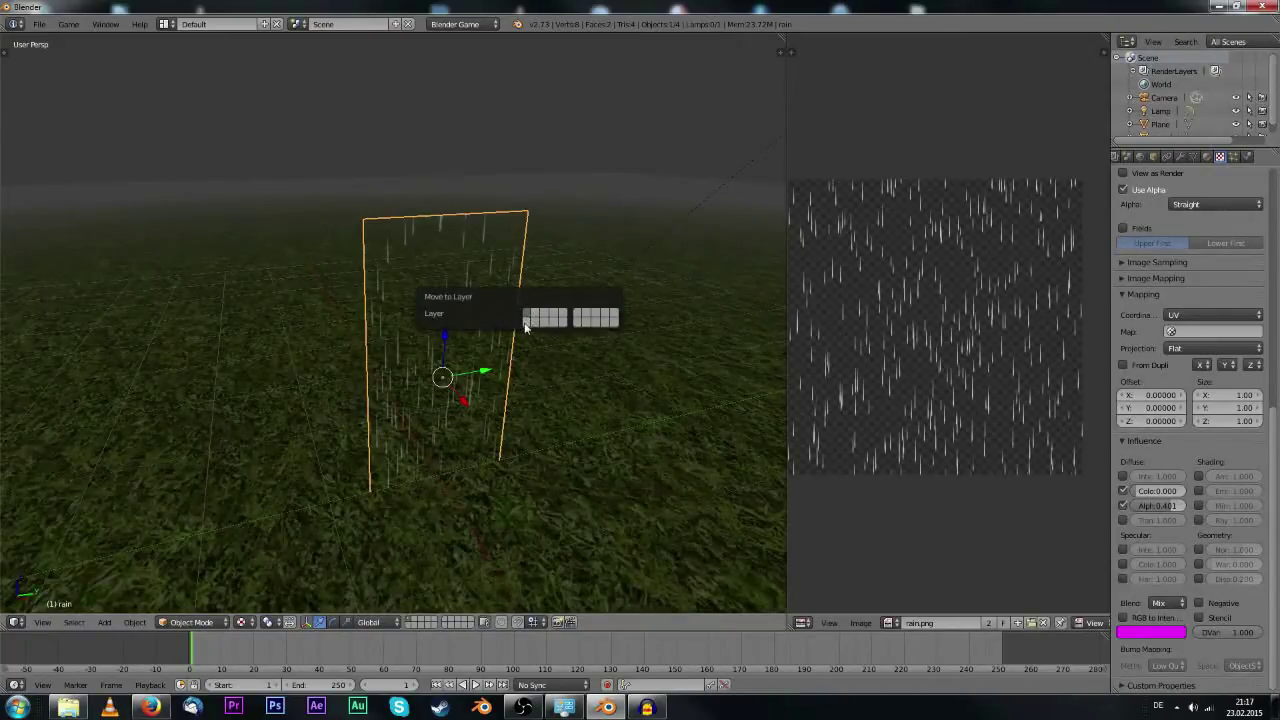
{"action": "left_click", "coordinate": [526, 323]}
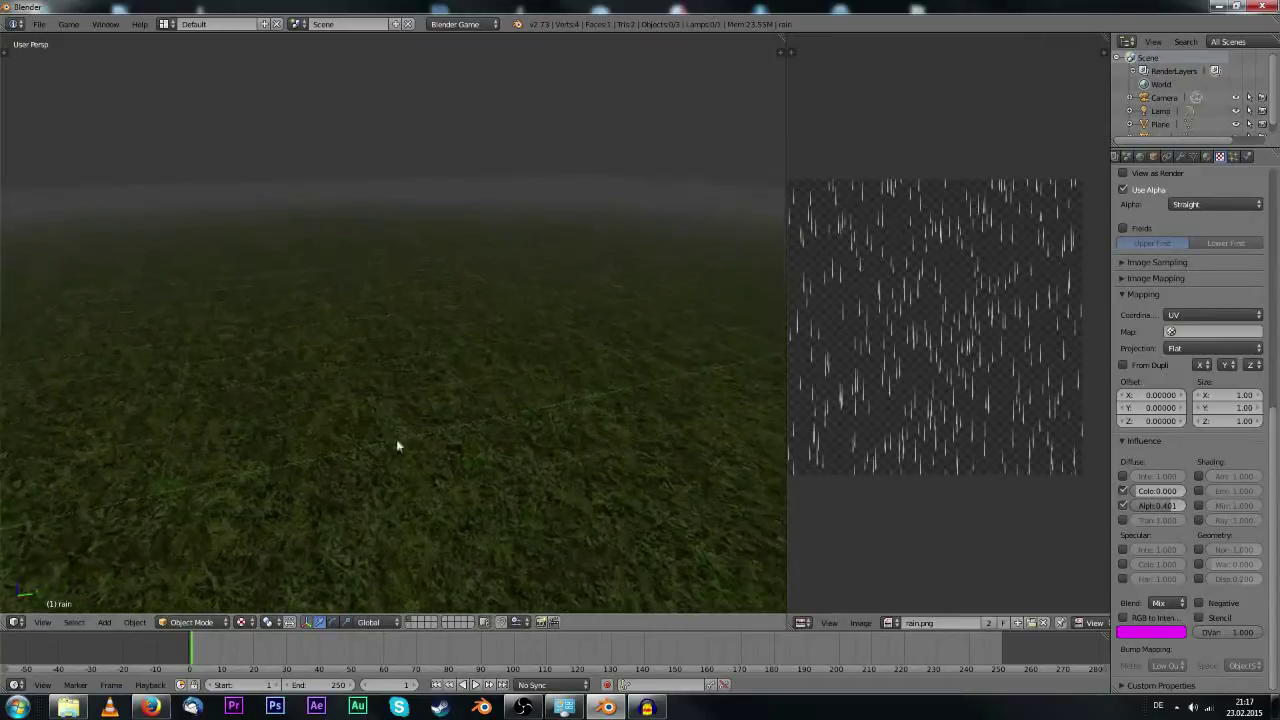
Snap the 3D cursor to the scene's center and add a Plain Axes empty there.
{"action": "key", "text": "shift+s"}
{"action": "left_click", "coordinate": [375, 503]}
{"action": "key", "text": "shift+a"}
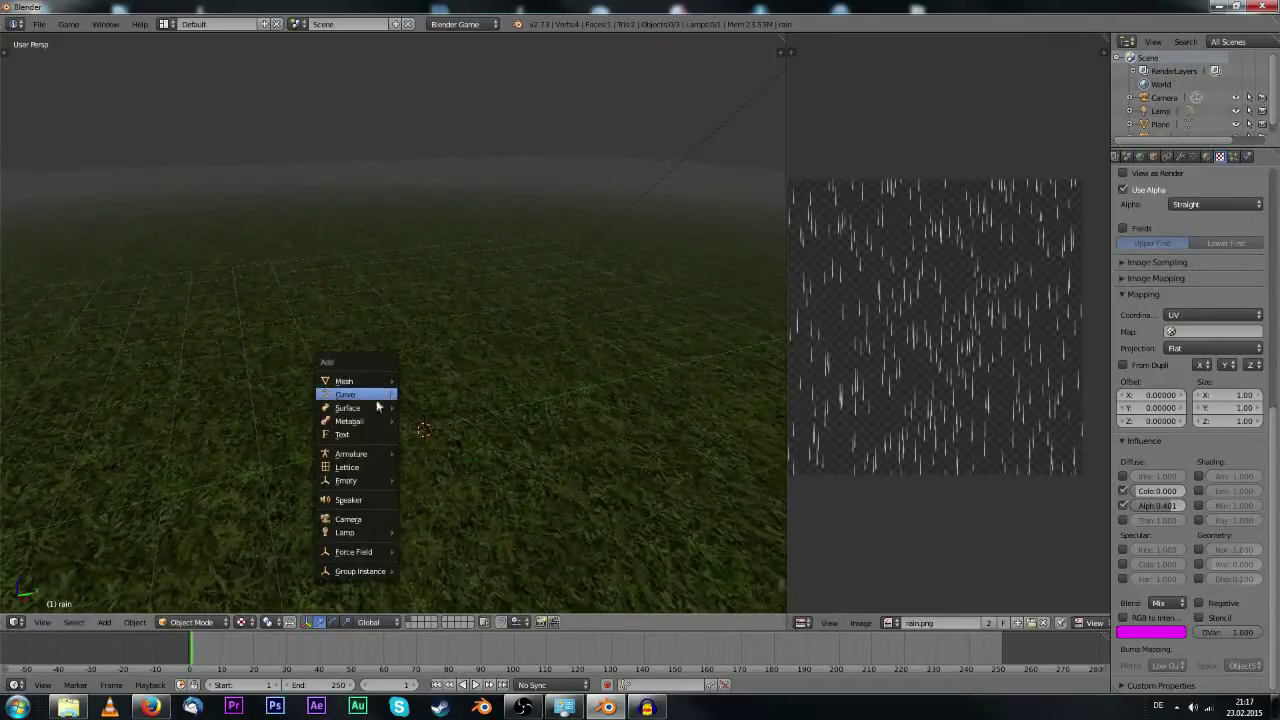
{"action": "mouse_move", "coordinate": [350, 480]}
{"action": "left_click", "coordinate": [455, 478]}
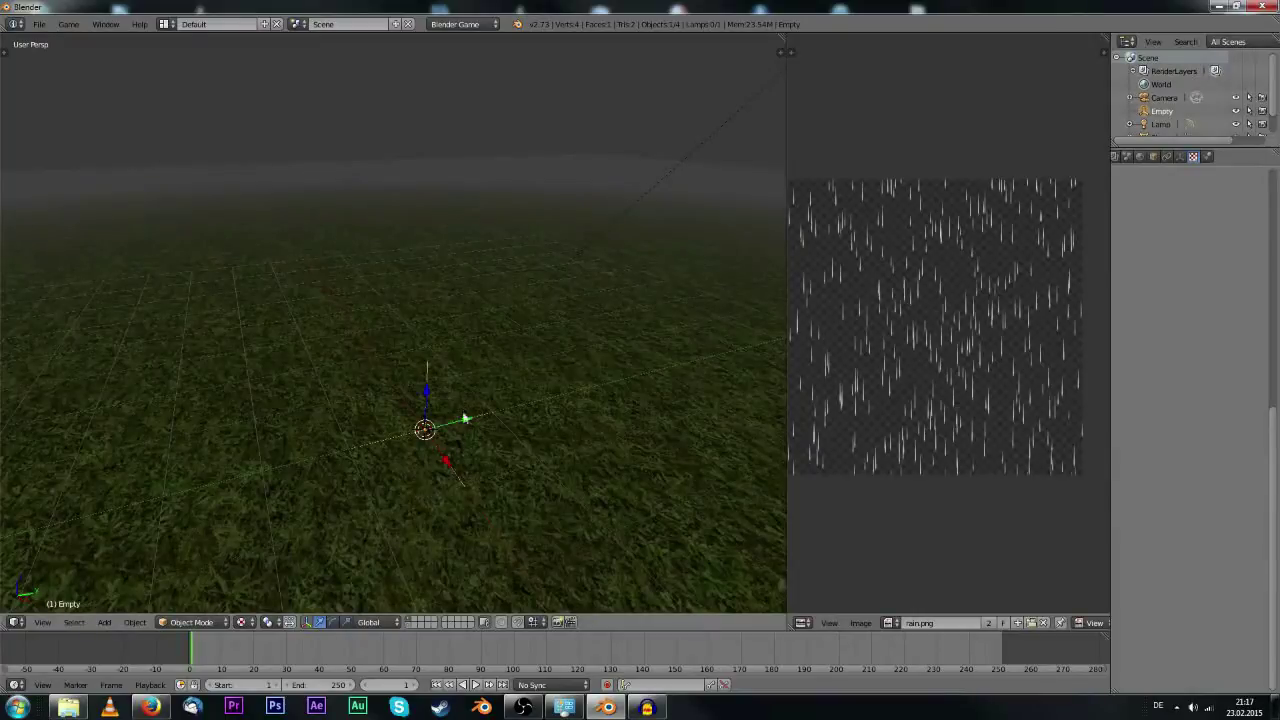
Raise the empty along the Z axis to a point high above the grass ground.
{"action": "scroll", "coordinate": [467, 428], "scroll_direction": "down", "scroll_amount": 3}
{"action": "key", "text": "g"}
{"action": "key", "text": "z"}
{"action": "left_click", "coordinate": [476, 119]}
{"action": "middle_click_drag", "start_coordinate": [476, 119], "coordinate": [429, 268], "text": "shift"}
Switch to the Game Logic screen layout and display its 3D view with textured shading.
{"action": "key", "text": "ctrl+Right"}
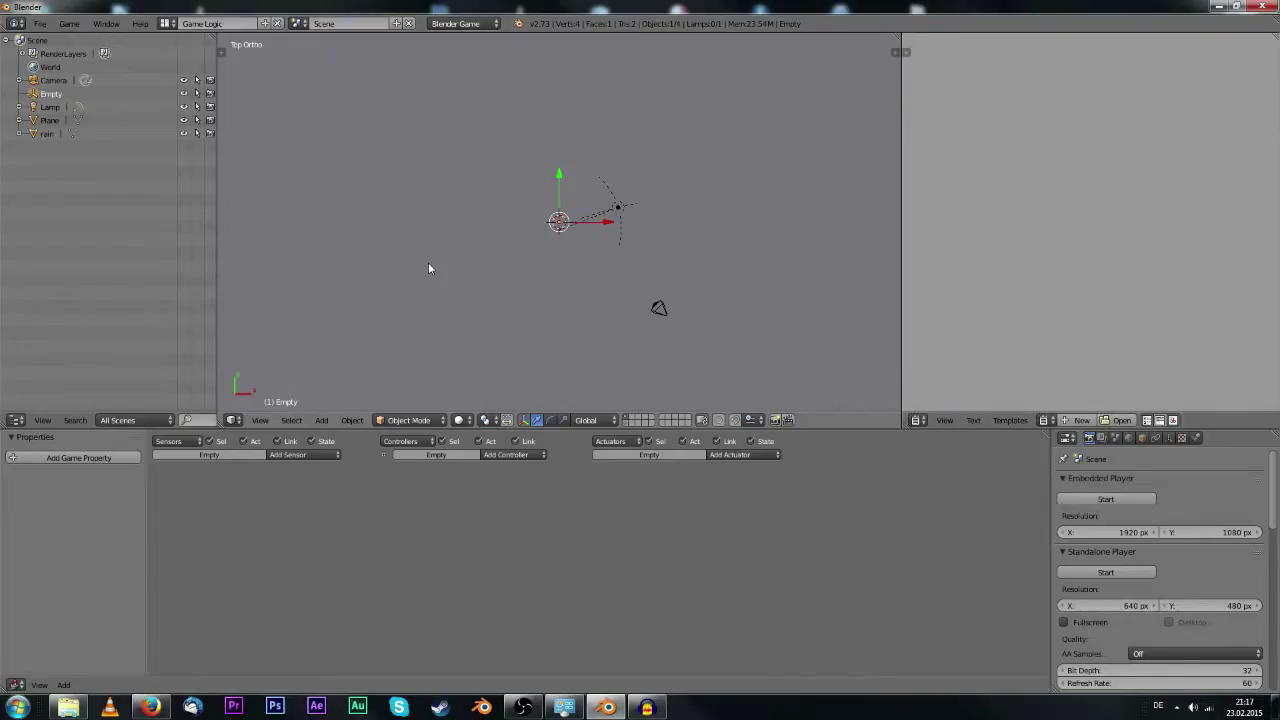
{"action": "key", "text": "alt+z"}
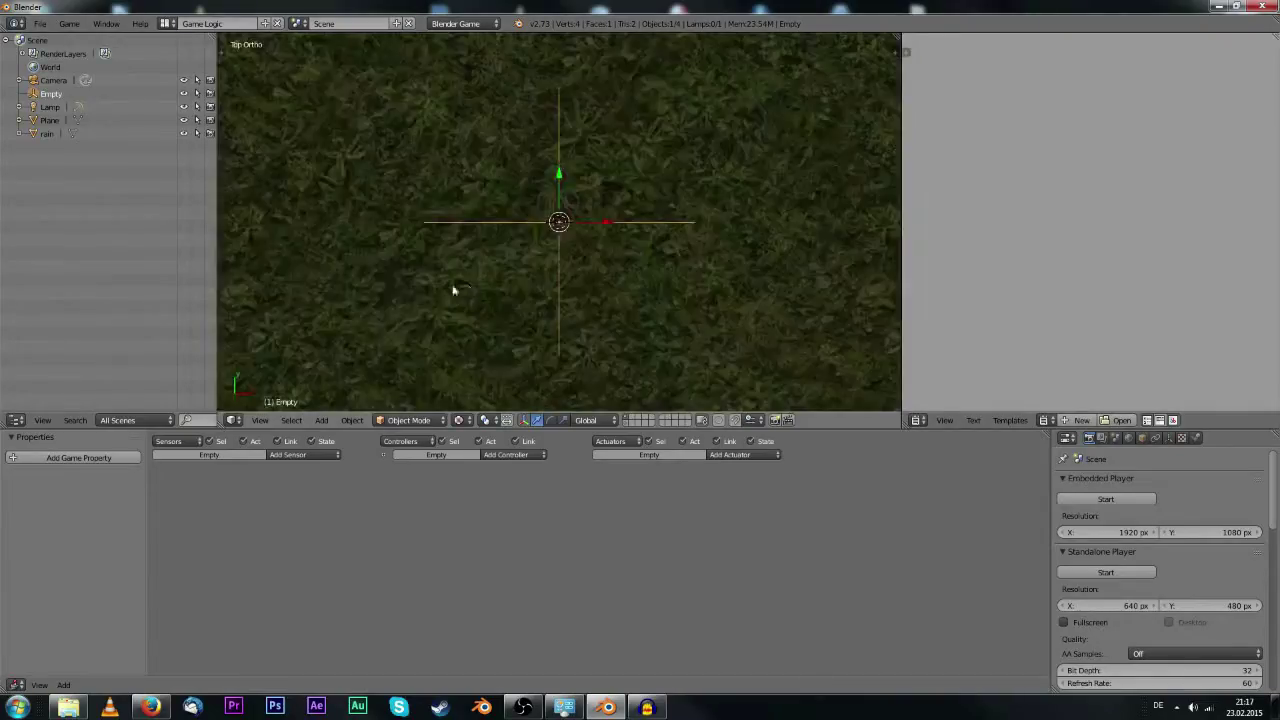
Add a Random sensor to the empty with true level triggering at frequency 15 and seed 28.
{"action": "mouse_move", "coordinate": [451, 288]}
{"action": "middle_mouse_down"}
{"action": "mouse_move", "coordinate": [511, 192]}
{"action": "mouse_move", "coordinate": [557, 234]}
{"action": "middle_mouse_up"}
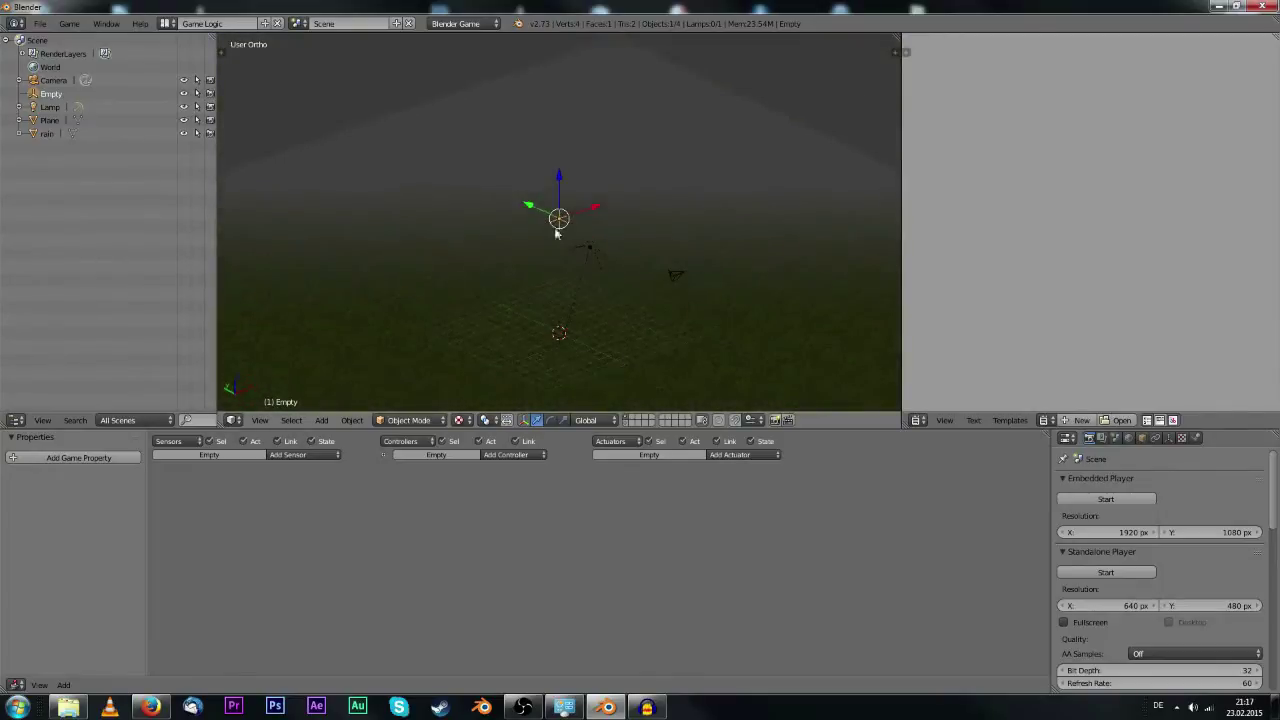
{"action": "key", "text": "KP_5"}
{"action": "middle_click_drag", "start_coordinate": [535, 285], "coordinate": [500, 234]}
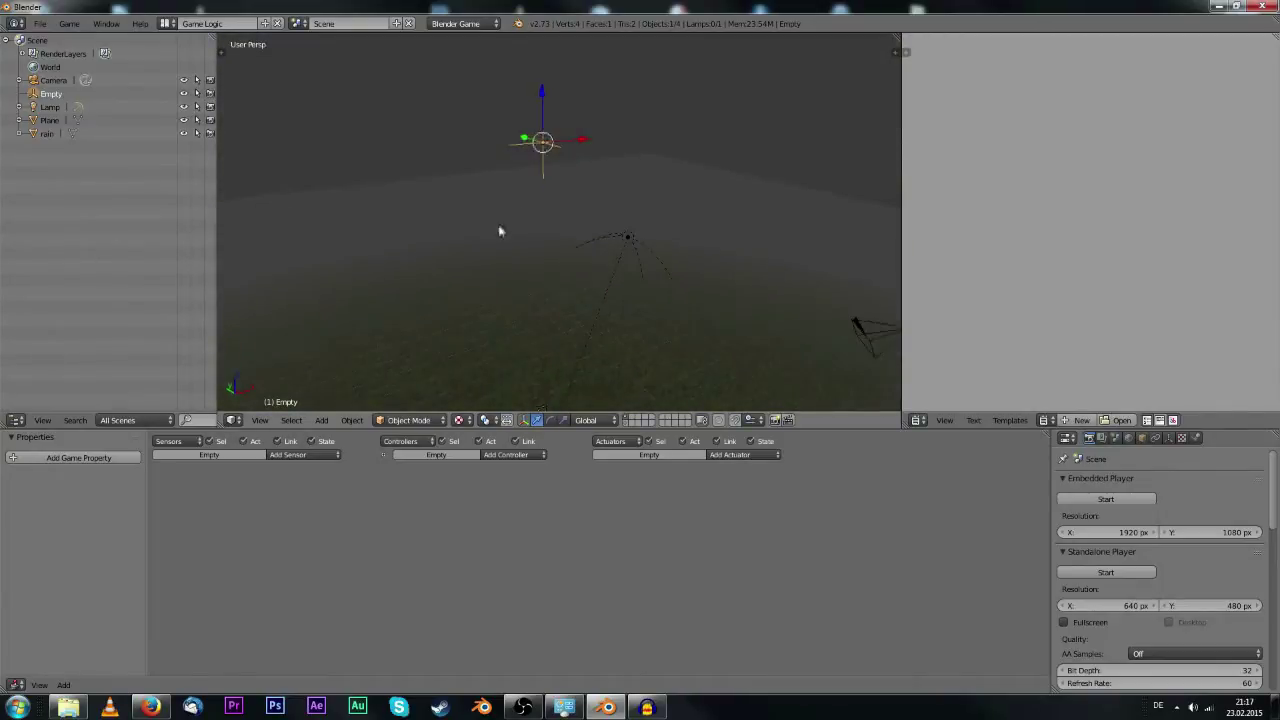
{"action": "left_click", "coordinate": [288, 455]}
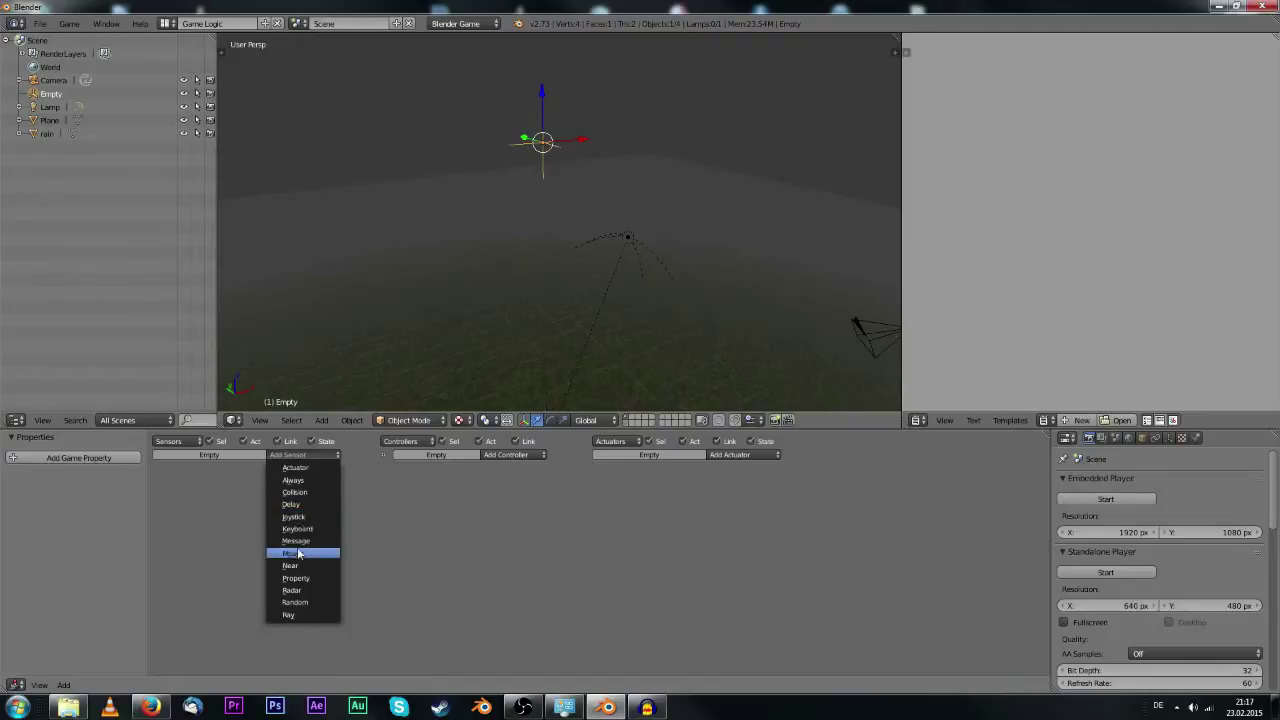
{"action": "left_click", "coordinate": [295, 602]}
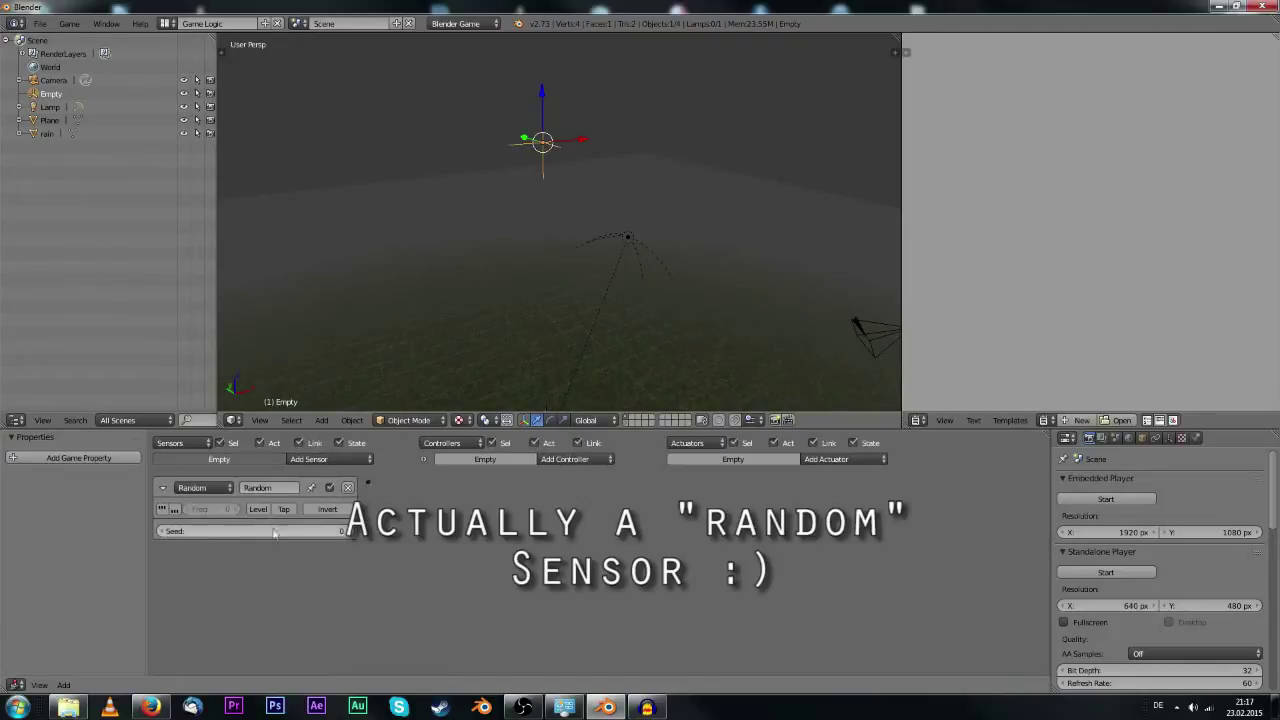
{"action": "left_click_drag", "start_coordinate": [253, 531], "coordinate": [272, 531]}
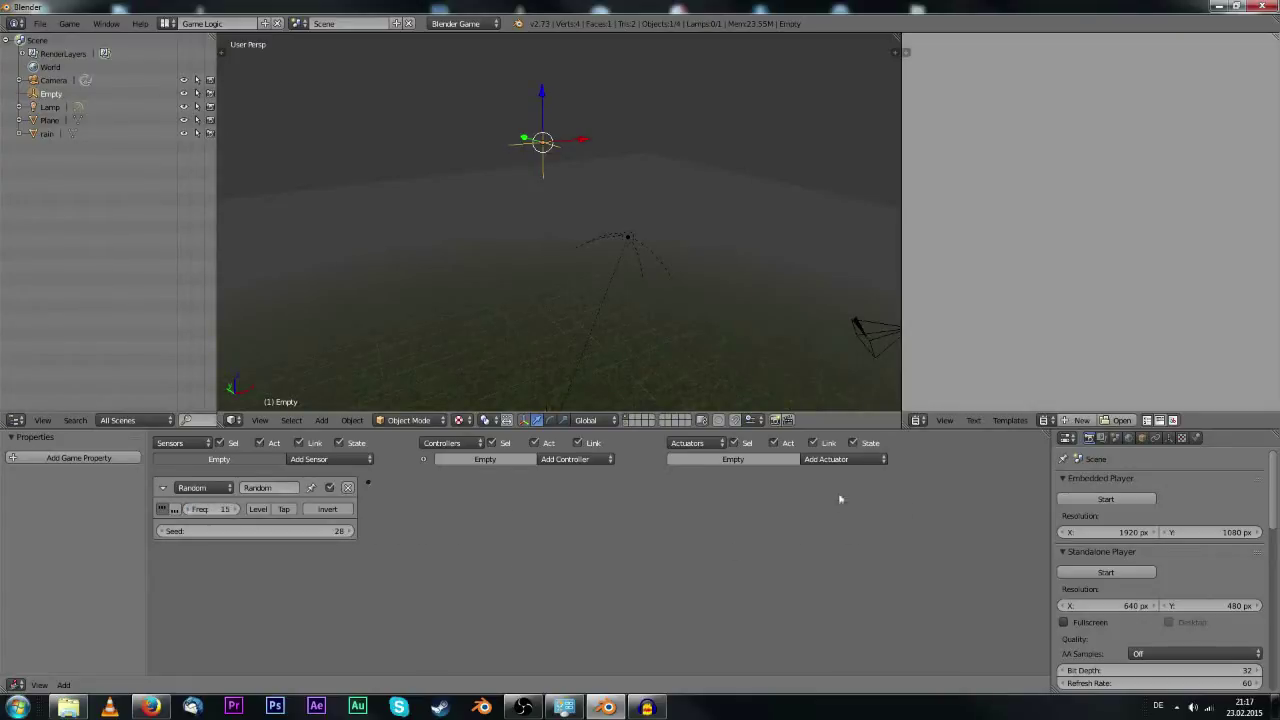
Give the empty an Edit Object actuator that adds the rain object, and link it to the Random sensor.
{"action": "left_click", "coordinate": [838, 461]}
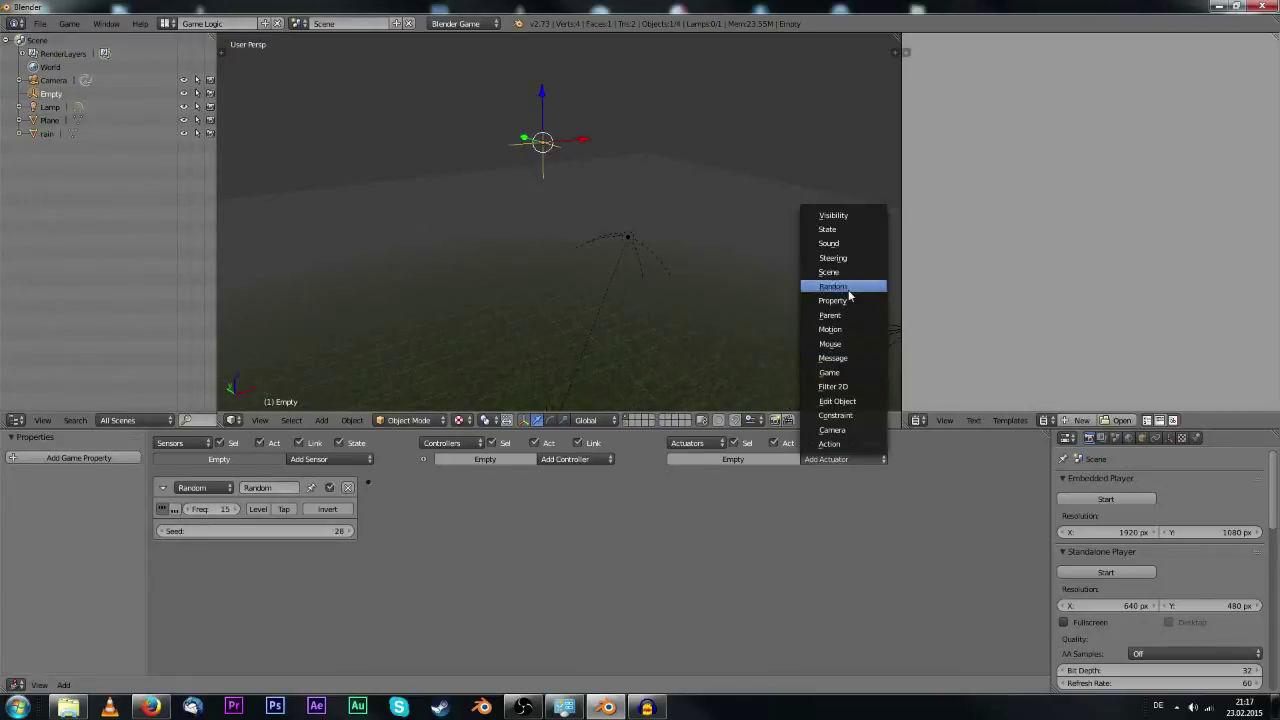
{"action": "left_click", "coordinate": [845, 401]}
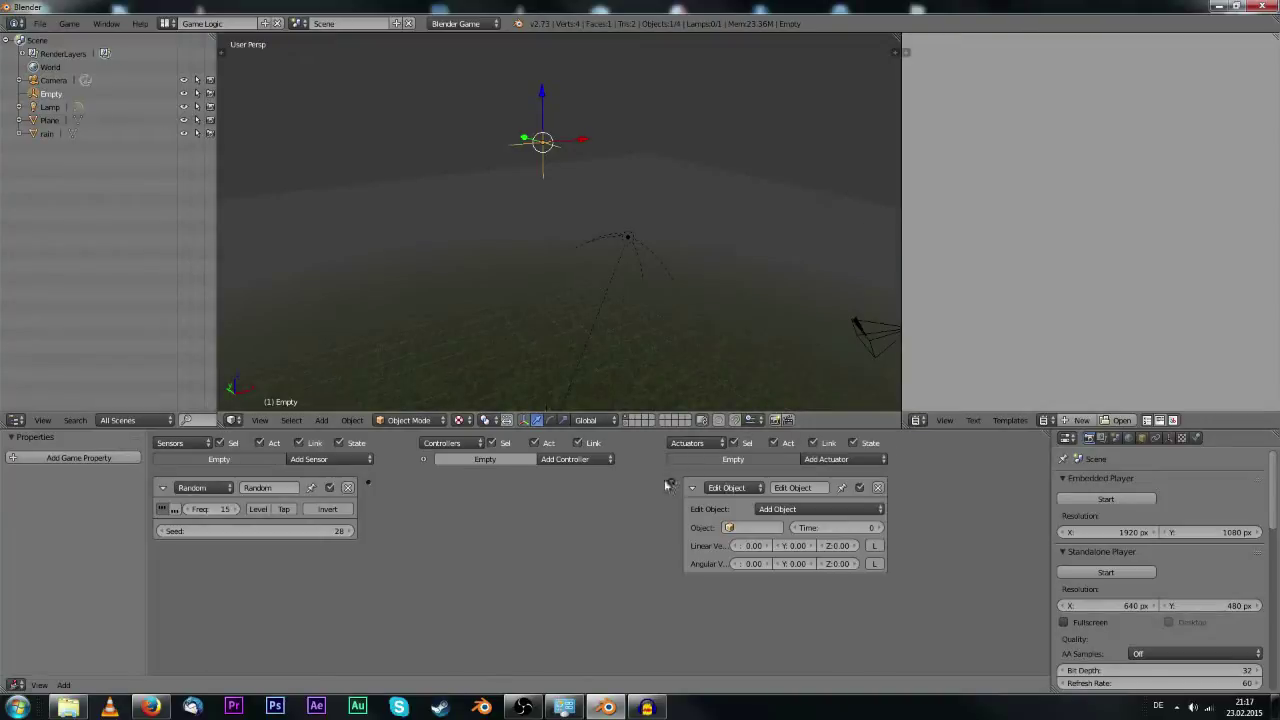
{"action": "left_click_drag", "start_coordinate": [368, 483], "coordinate": [671, 484]}
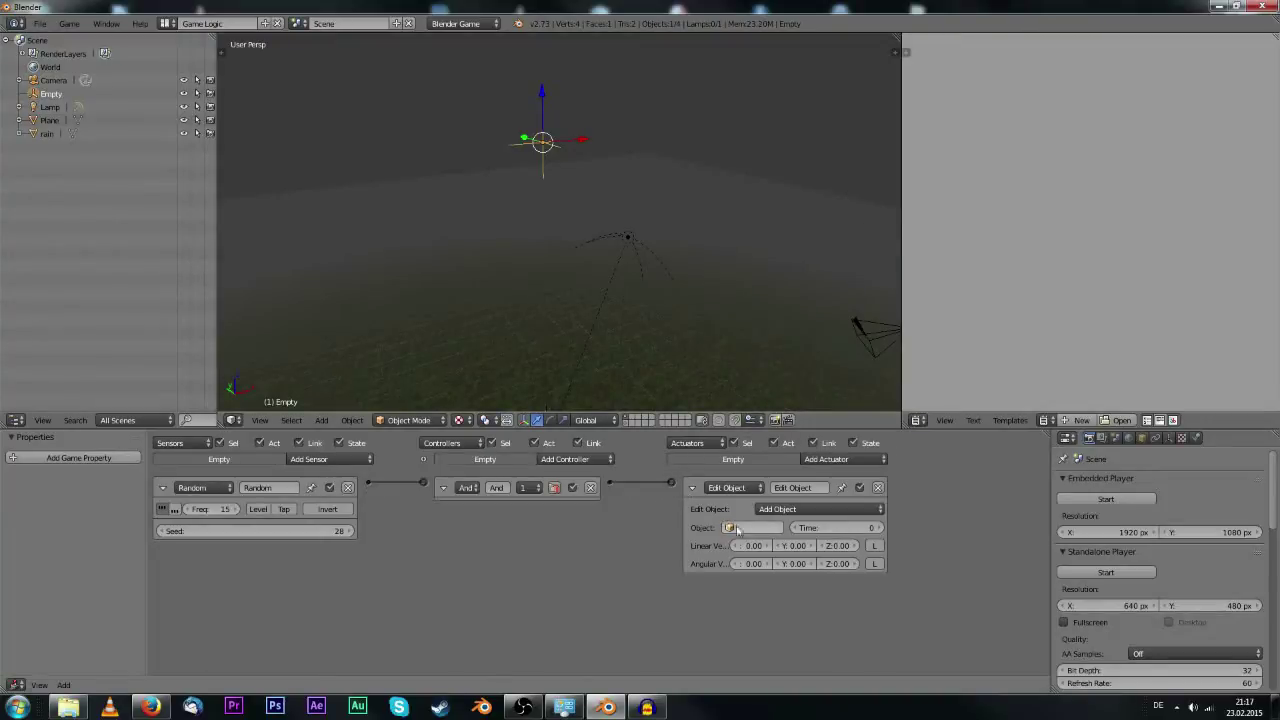
{"action": "left_click", "coordinate": [742, 528]}
{"action": "left_click", "coordinate": [735, 558]}
Run the game briefly to check the rain planes being emitted from the empty.
{"action": "middle_click_drag", "start_coordinate": [608, 351], "coordinate": [568, 308]}
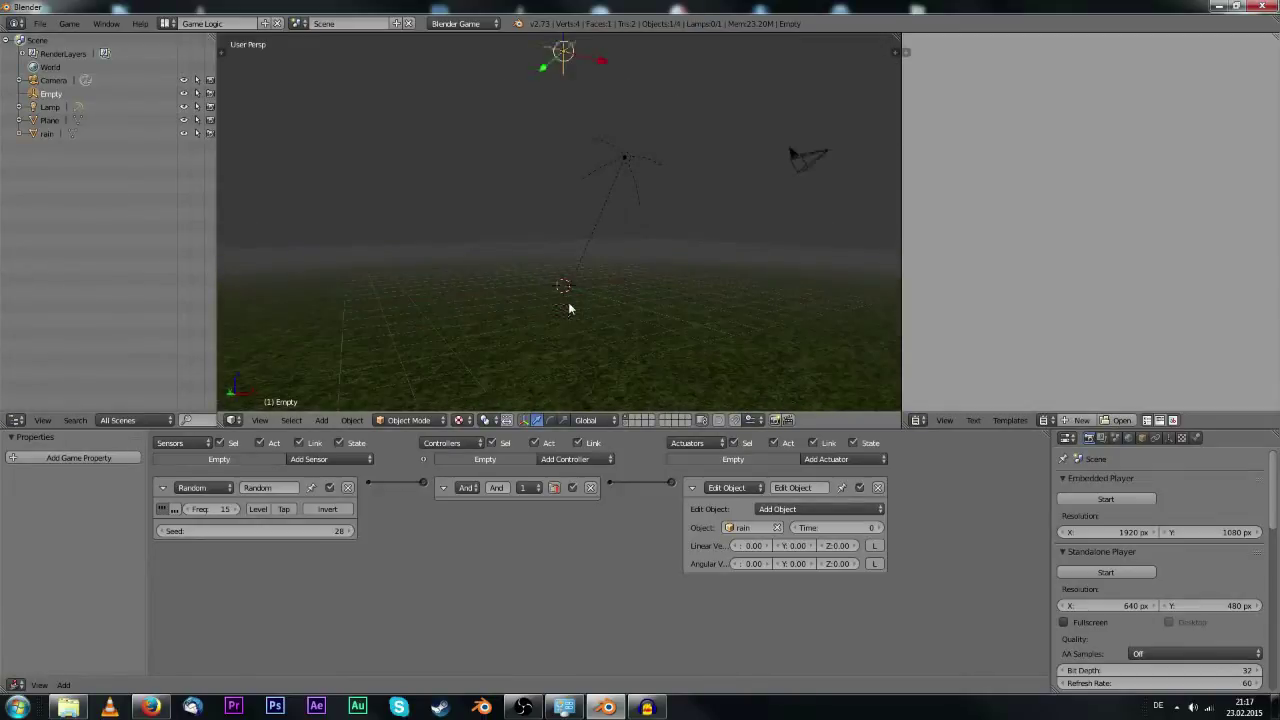
{"action": "key", "text": "p"}
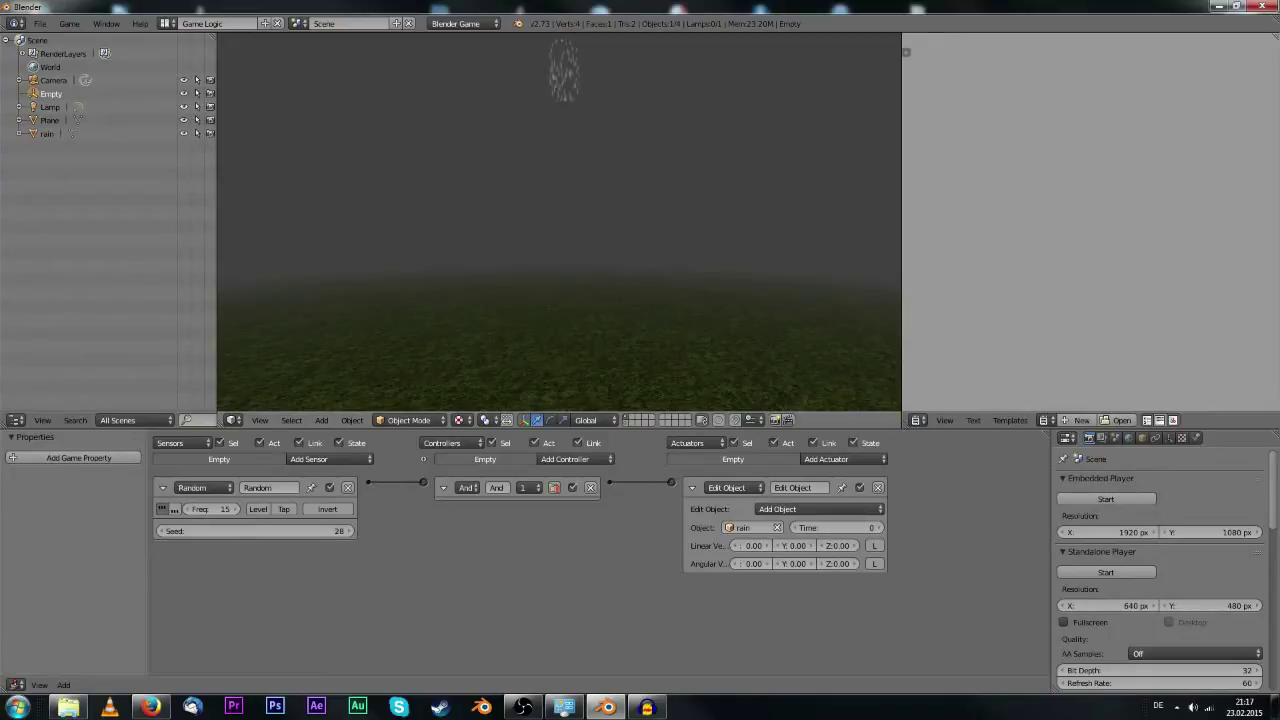
{"action": "key", "text": "Escape"}
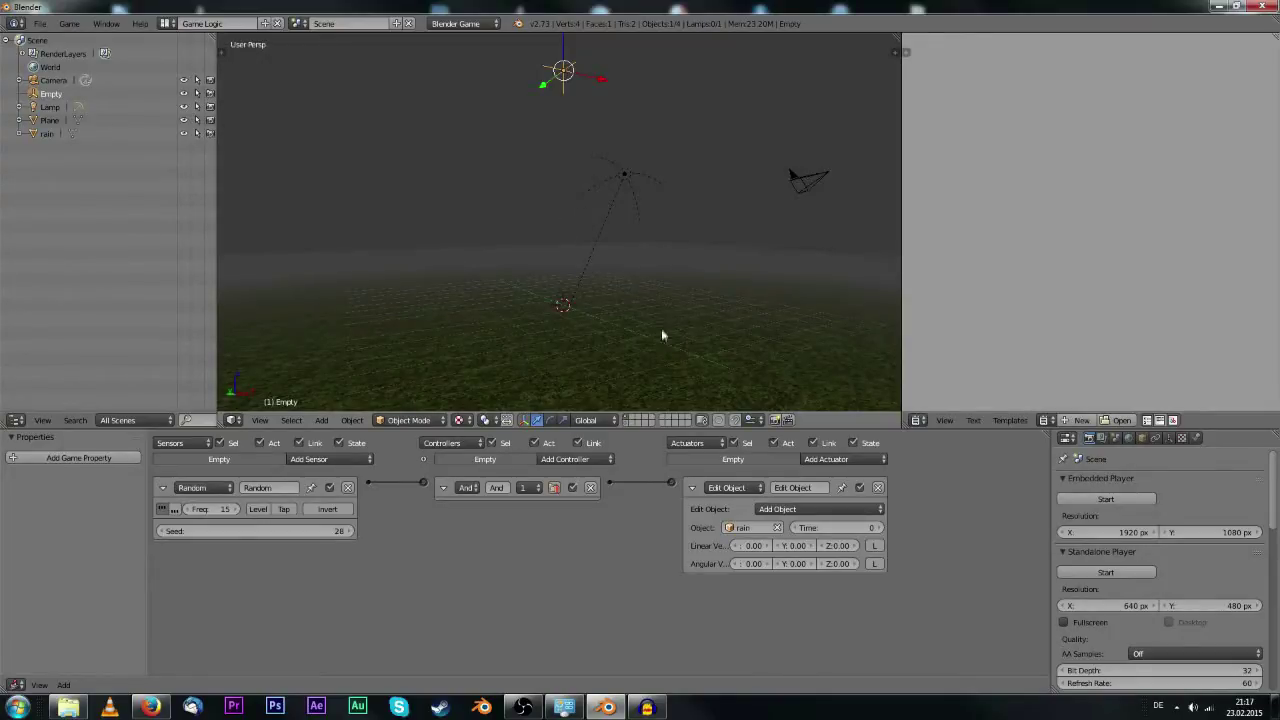
Enable Use Mist in the rain plane's material options and test it in the game.
{"action": "right_click", "coordinate": [560, 282]}
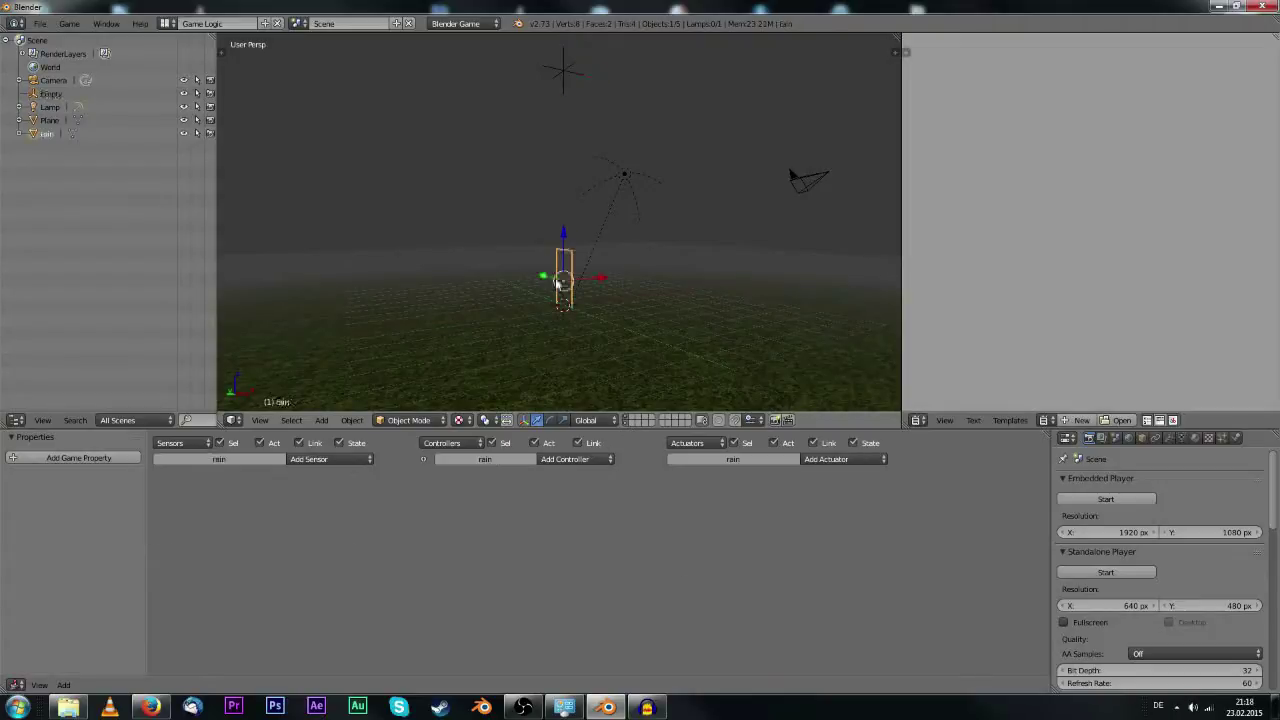
{"action": "left_click", "coordinate": [1195, 438]}
{"action": "scroll", "coordinate": [1178, 544], "scroll_direction": "down", "scroll_amount": 8}
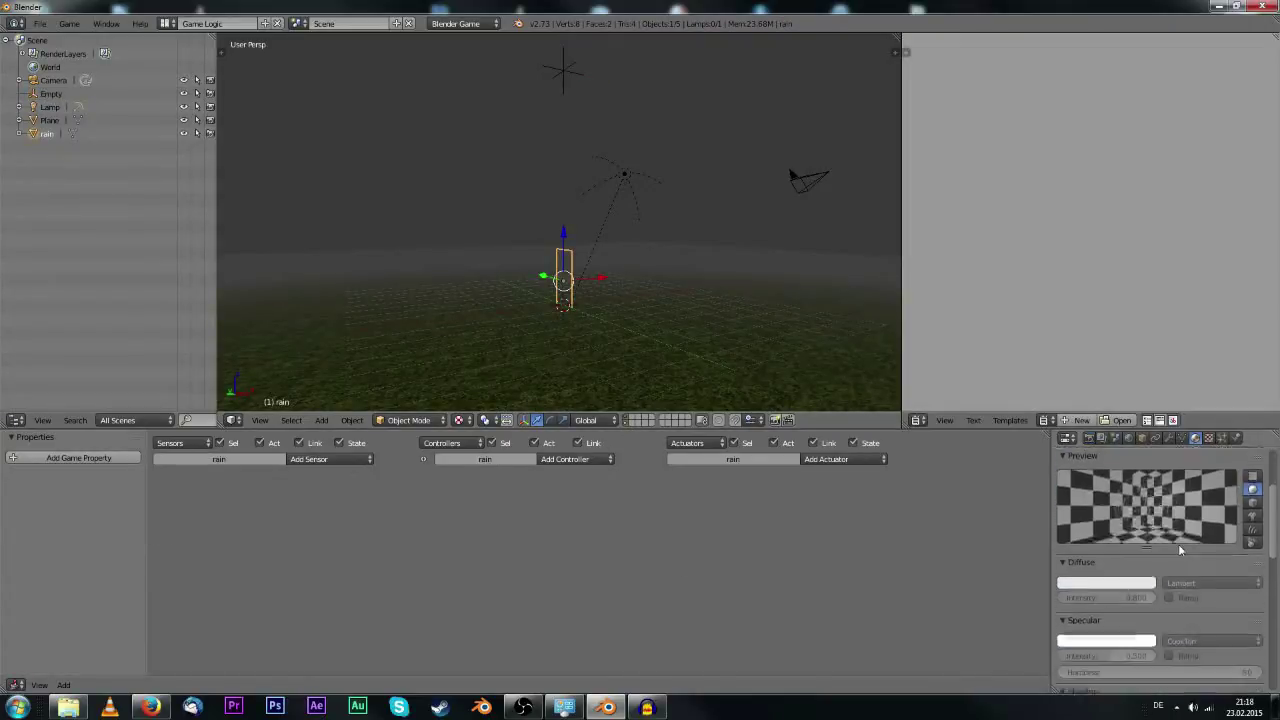
{"action": "scroll", "coordinate": [1170, 544], "scroll_direction": "down", "scroll_amount": 4}
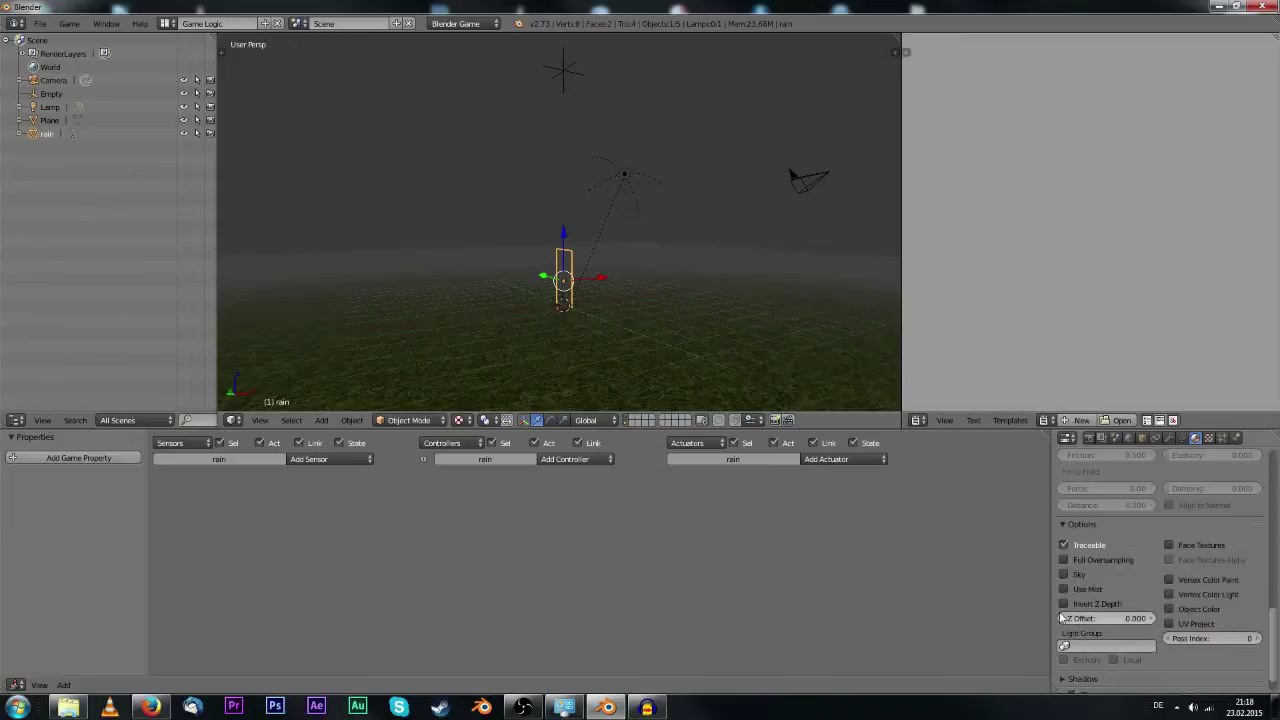
{"action": "scroll", "coordinate": [551, 305], "scroll_direction": "up", "scroll_amount": 6}
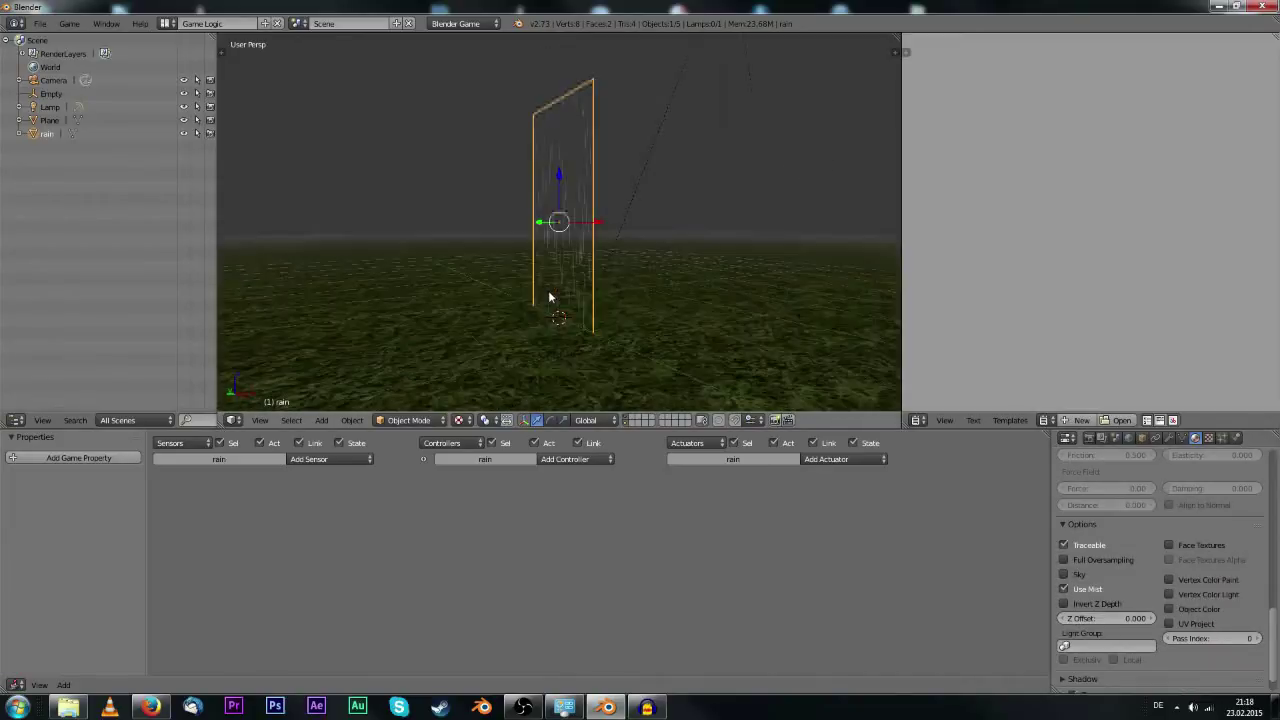
{"action": "middle_click_drag", "start_coordinate": [551, 294], "coordinate": [512, 263]}
{"action": "key", "text": "p"}
{"action": "key", "text": "Escape"}
Add an Always sensor and a Motion actuator to the rain plane and link them.
{"action": "scroll", "coordinate": [560, 310], "scroll_direction": "down", "scroll_amount": 3}
{"action": "scroll", "coordinate": [323, 471], "scroll_direction": "up", "scroll_amount": 2}
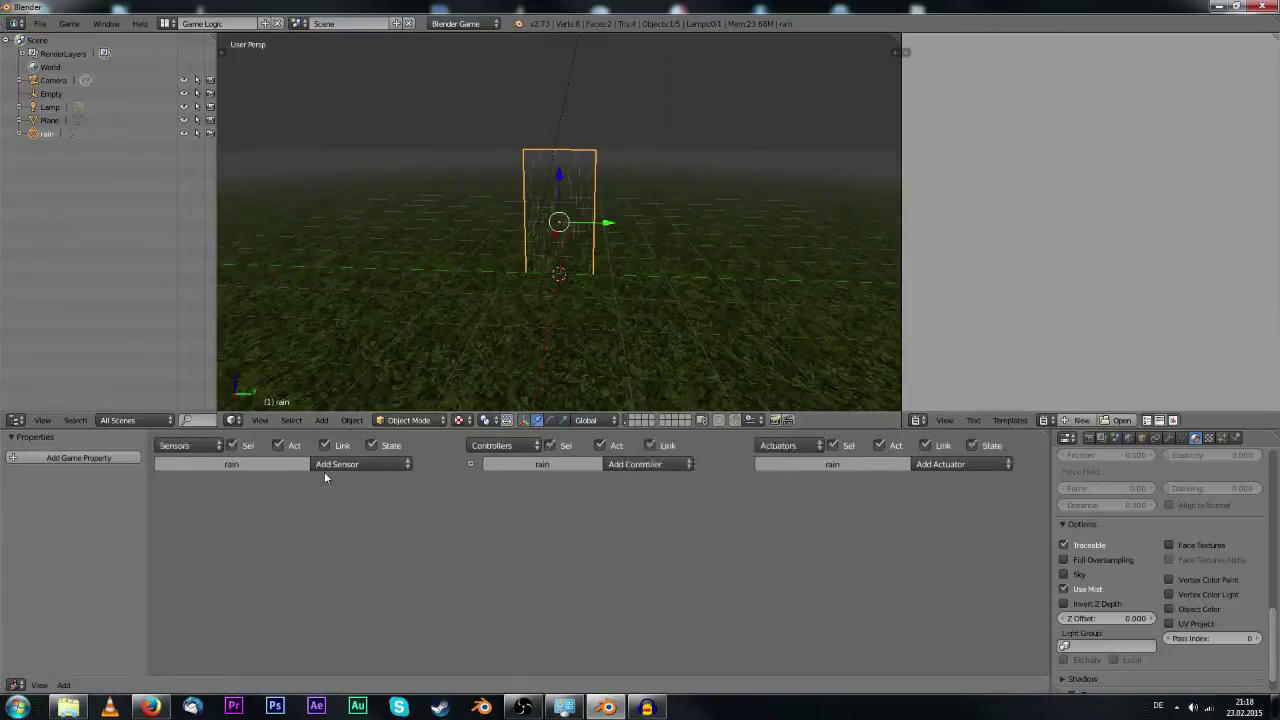
{"action": "middle_click_drag", "start_coordinate": [444, 306], "coordinate": [451, 289]}
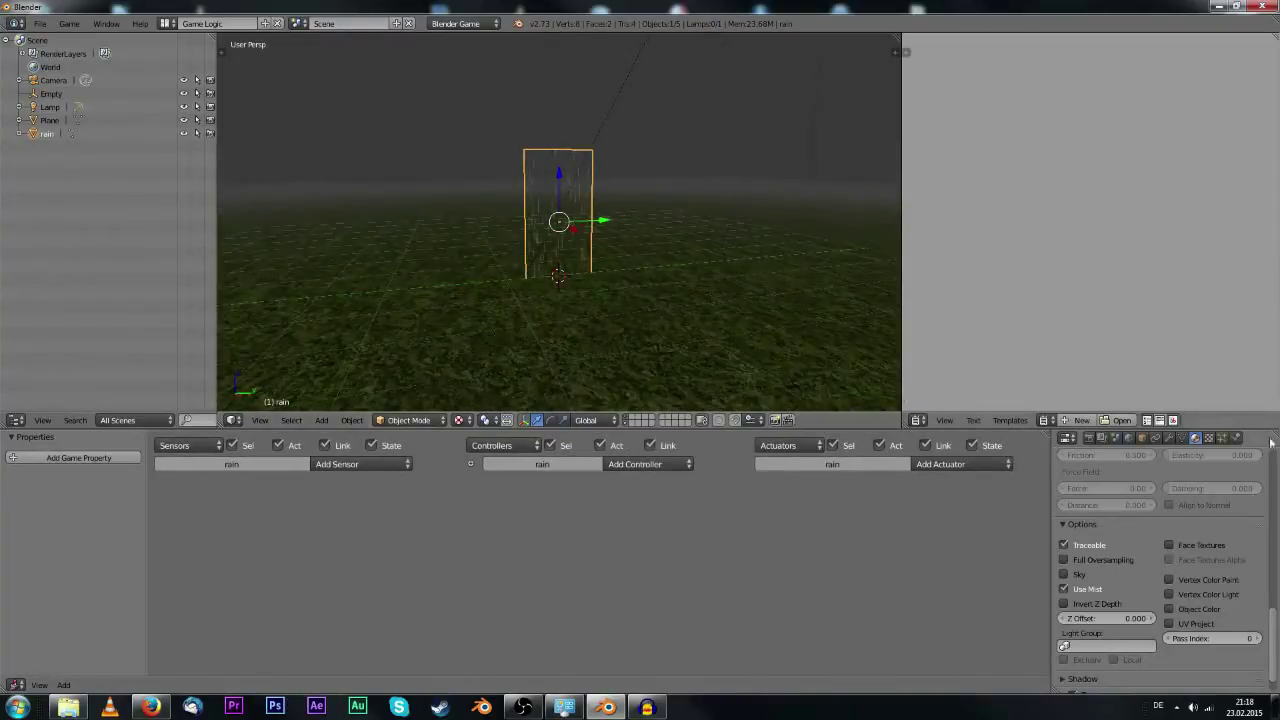
{"action": "left_click", "coordinate": [357, 467]}
{"action": "left_click", "coordinate": [357, 446]}
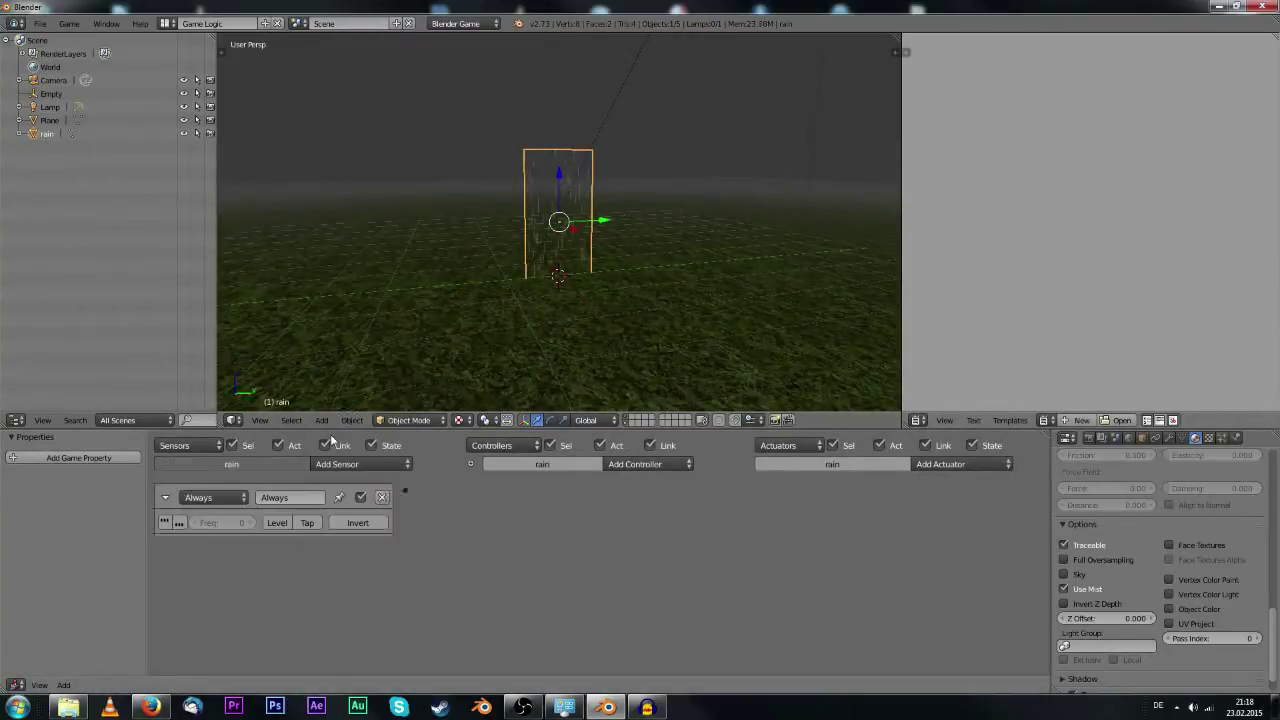
{"action": "left_click", "coordinate": [957, 462]}
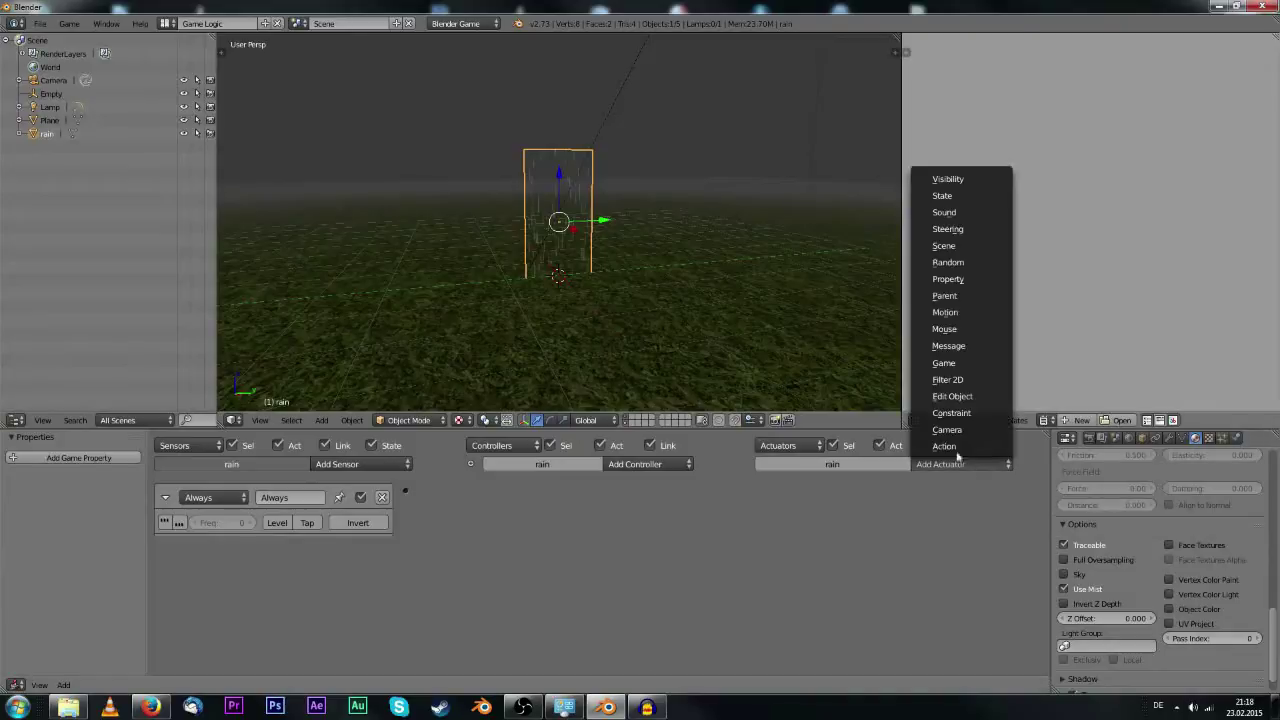
{"action": "left_click", "coordinate": [945, 312]}
{"action": "left_click_drag", "start_coordinate": [759, 490], "coordinate": [400, 487]}
Set the Motion actuator's Z location to -0.40 and run the game to test the fall.
{"action": "left_click", "coordinate": [935, 546]}
{"action": "left_click", "coordinate": [935, 546]}
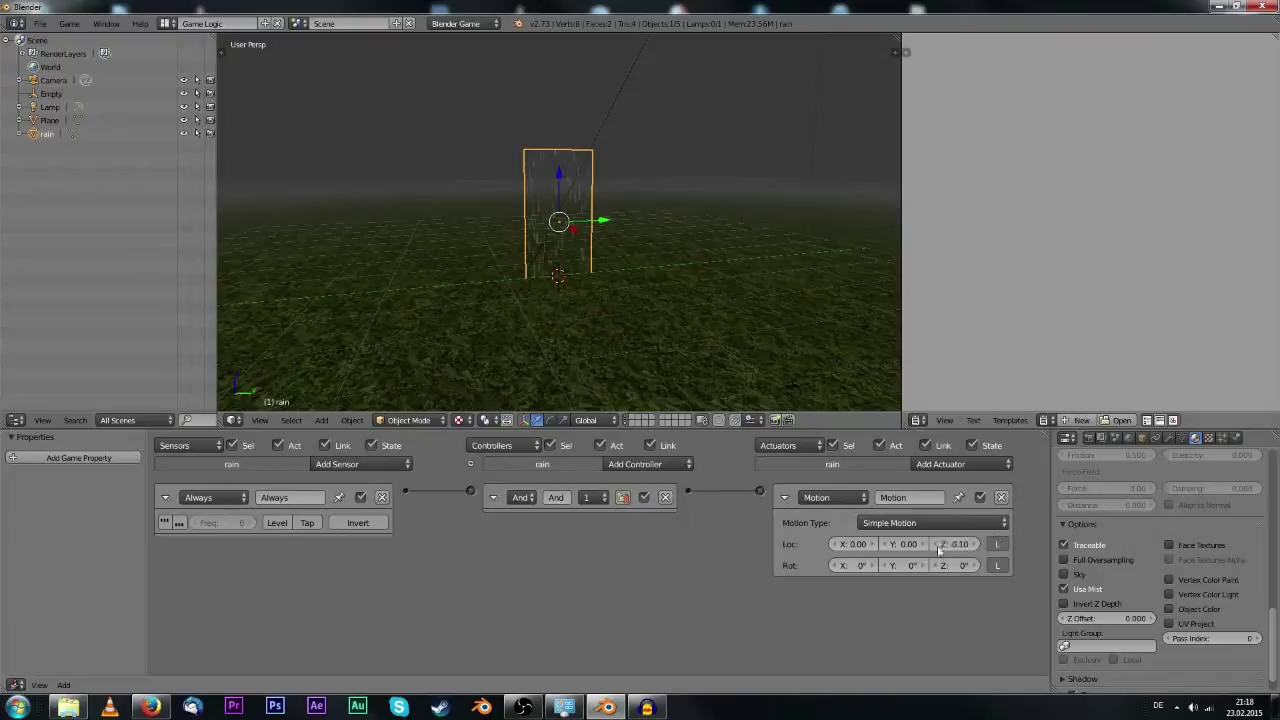
{"action": "left_click", "coordinate": [935, 546]}
{"action": "left_click", "coordinate": [935, 546]}
{"action": "key", "text": "p"}
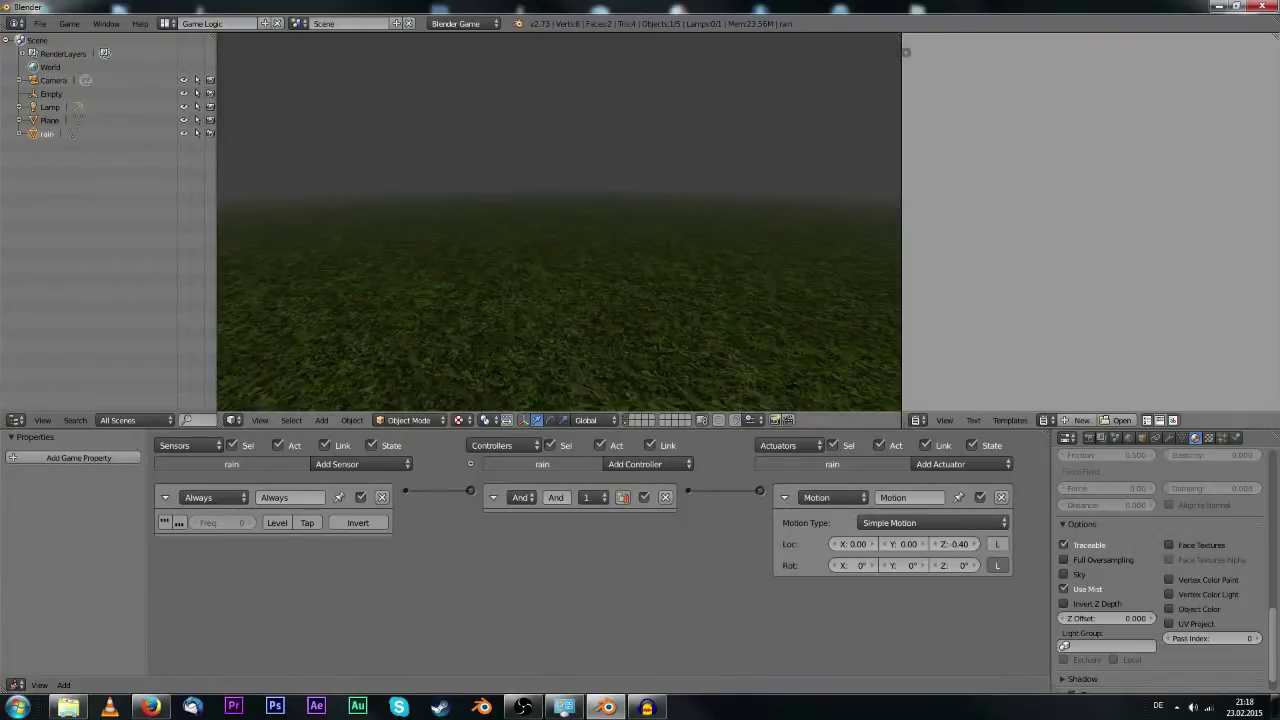
{"action": "key", "text": "Escape"}
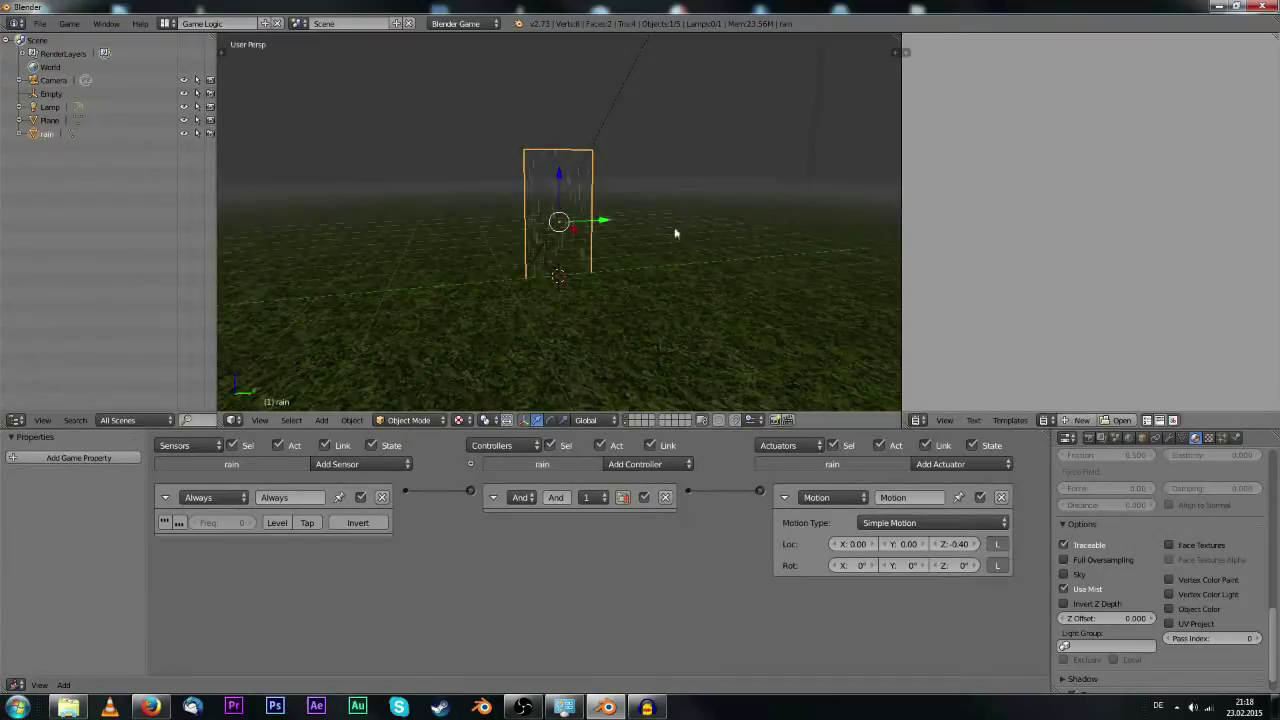
Raise the rain plane along the Z axis to just below the empty and test its fall in the game.
{"action": "key", "text": "p"}
{"action": "key", "text": "Escape"}
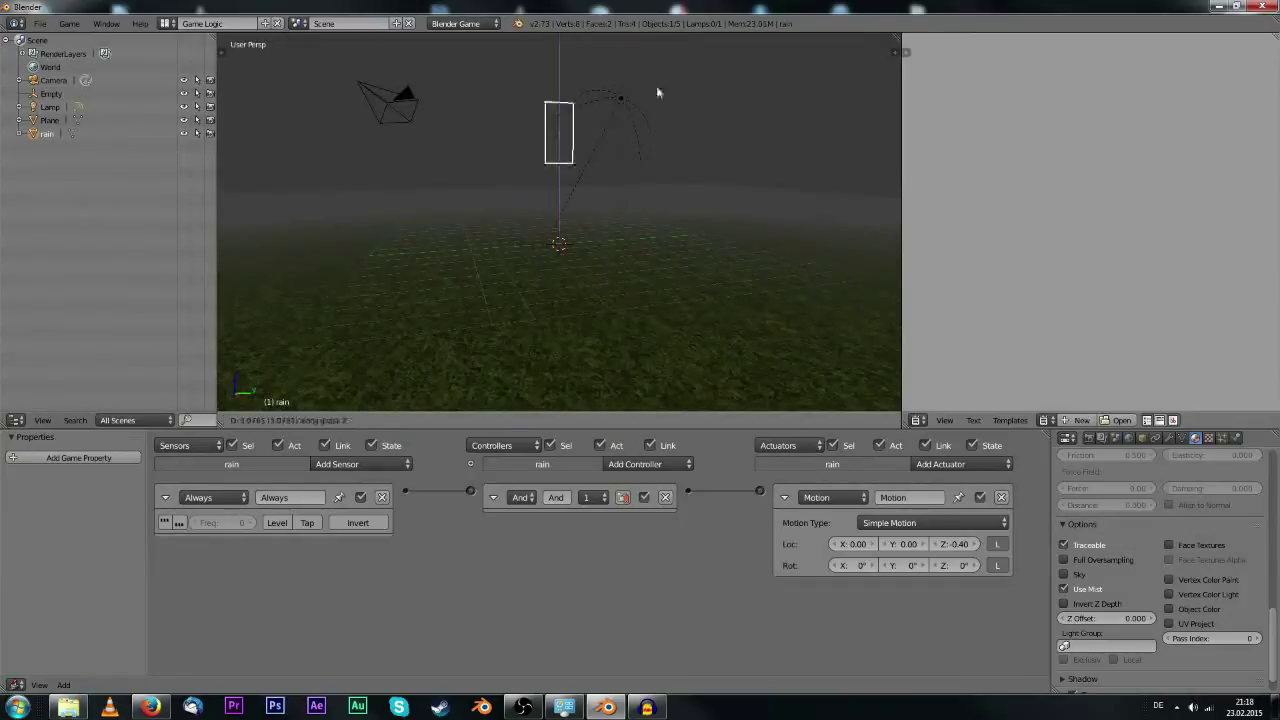
{"action": "key", "text": "p"}
{"action": "key", "text": "Escape"}
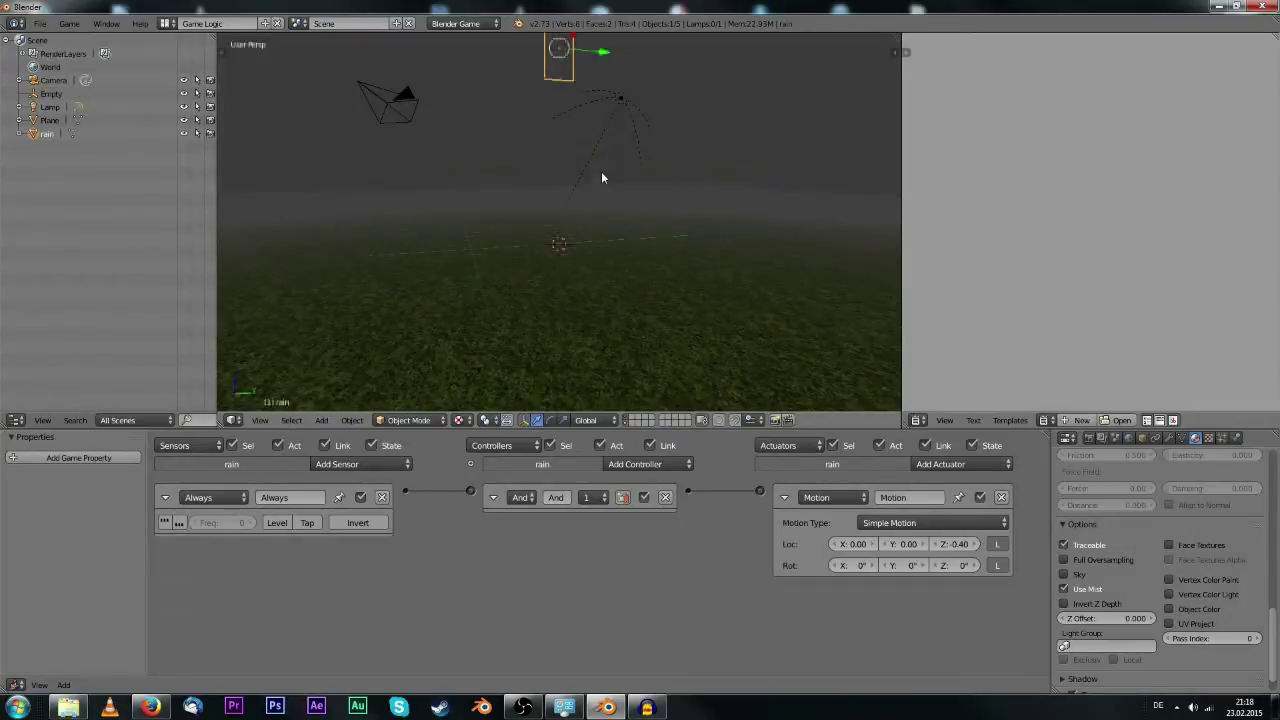
{"action": "key", "text": "p"}
{"action": "key", "text": "Escape"}
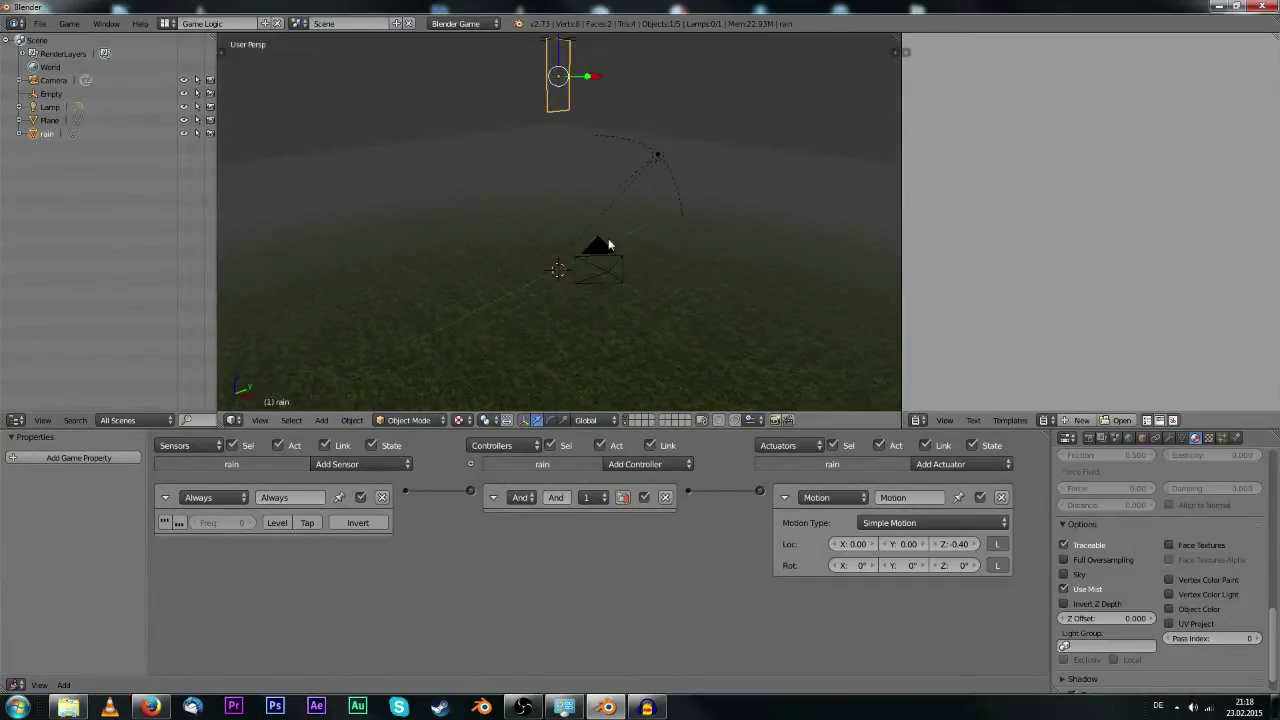
Tilt the rain plane's mesh by about 7° in Edit Mode to slant the rain.
{"action": "middle_click_drag", "start_coordinate": [614, 238], "coordinate": [556, 262]}
{"action": "scroll", "coordinate": [556, 262], "scroll_direction": "up", "scroll_amount": 2}
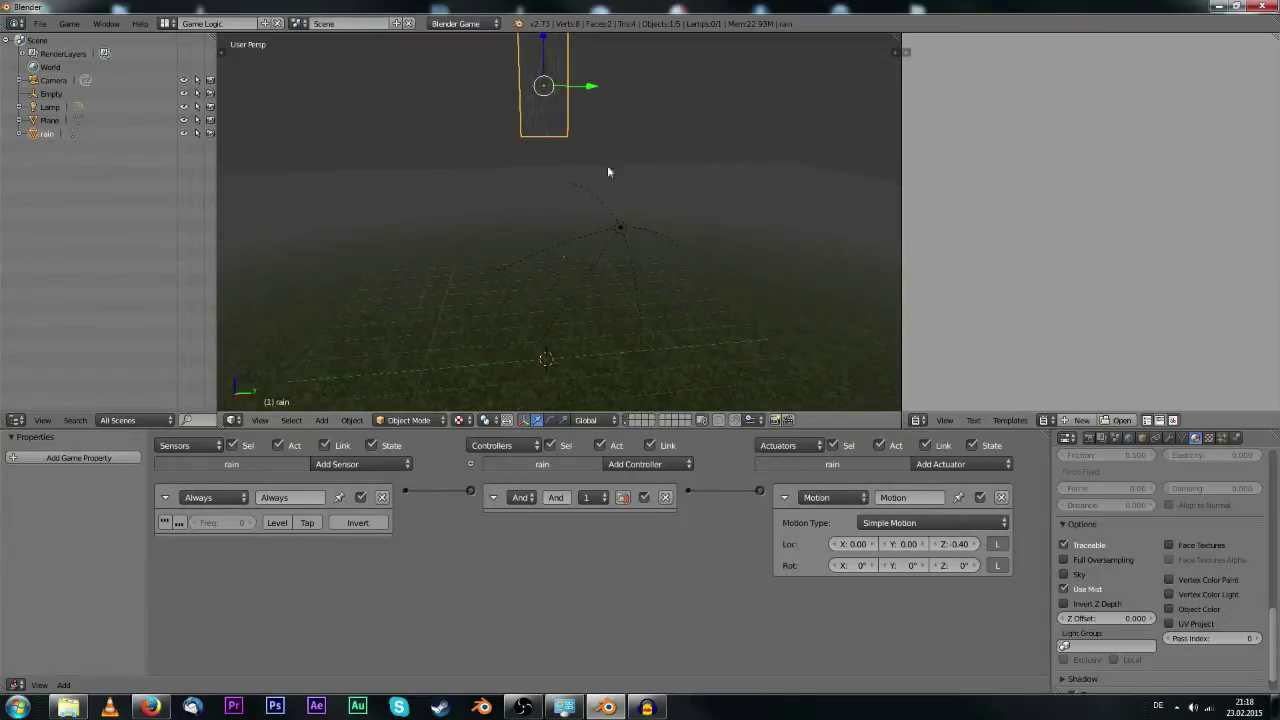
{"action": "key", "text": "Tab"}
{"action": "key", "text": "r"}
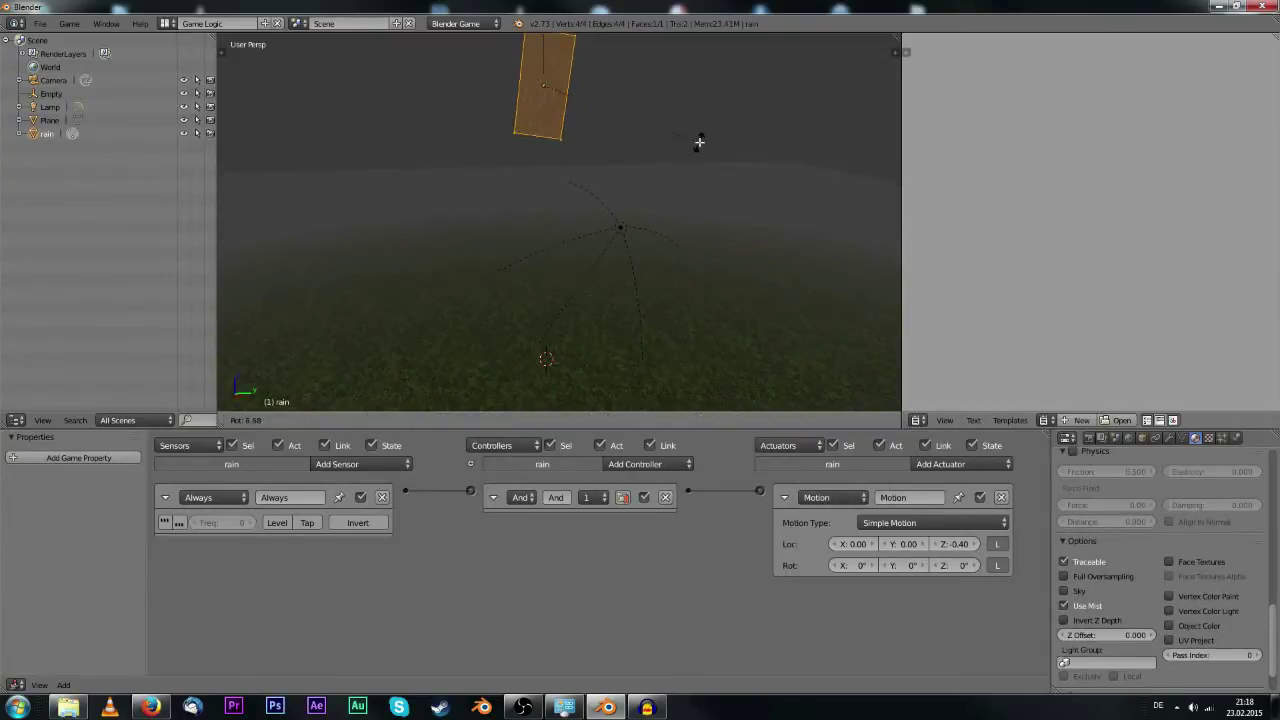
{"action": "key", "text": "Escape"}
{"action": "key", "text": "r"}
{"action": "left_click", "coordinate": [698, 152]}
{"action": "key", "text": "Tab"}
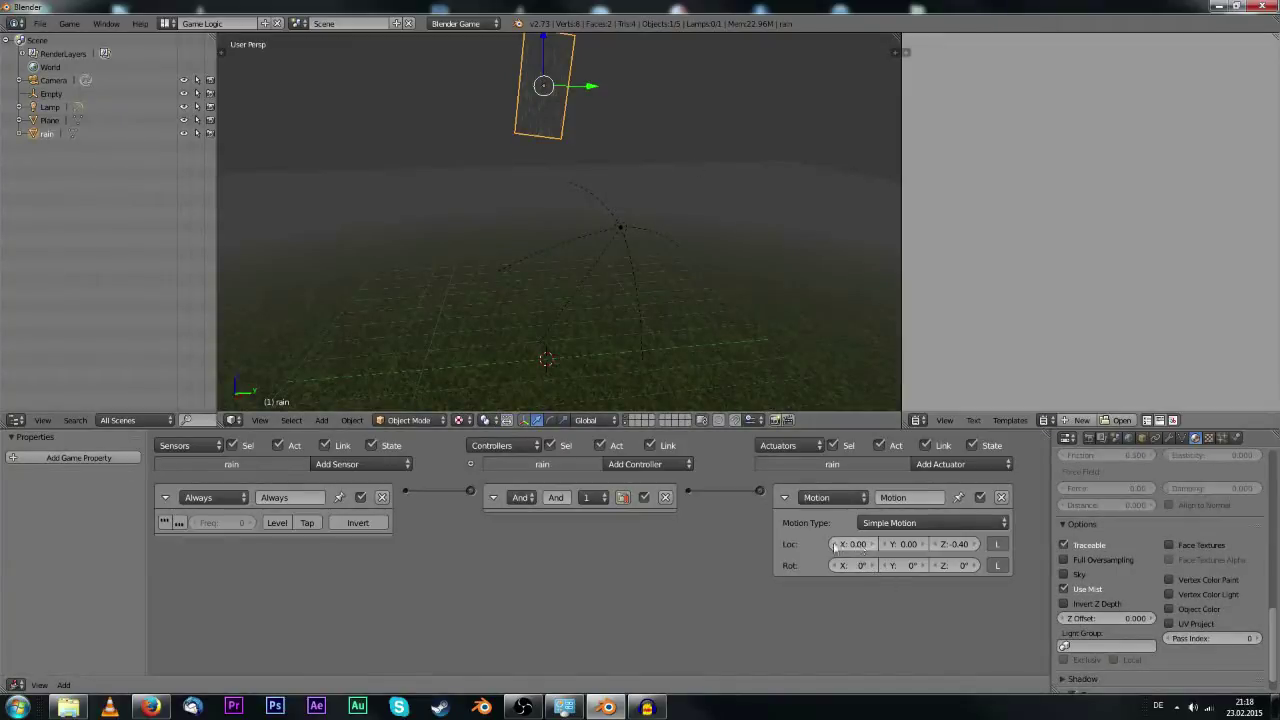
Switch the 3D view's transform orientation to Normal.
{"action": "middle_click_drag", "start_coordinate": [456, 198], "coordinate": [542, 237]}
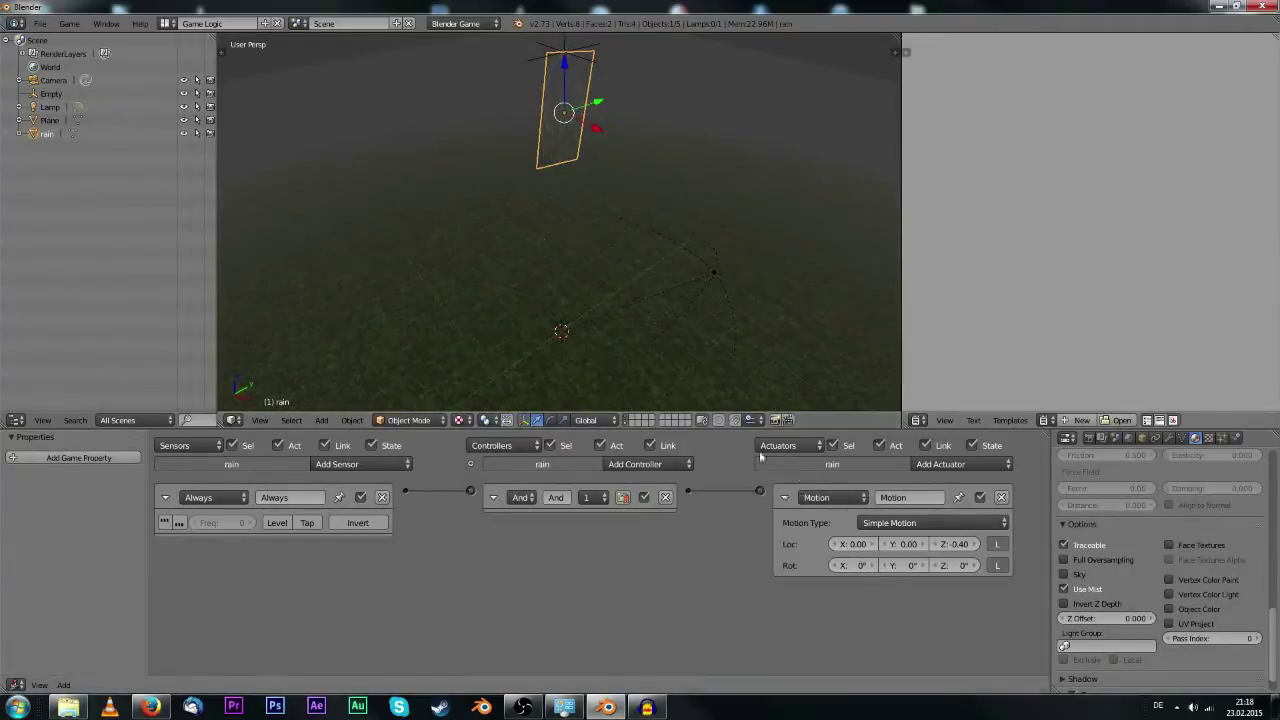
{"action": "left_click", "coordinate": [591, 421]}
{"action": "left_click", "coordinate": [596, 375]}
{"action": "left_click", "coordinate": [596, 375]}
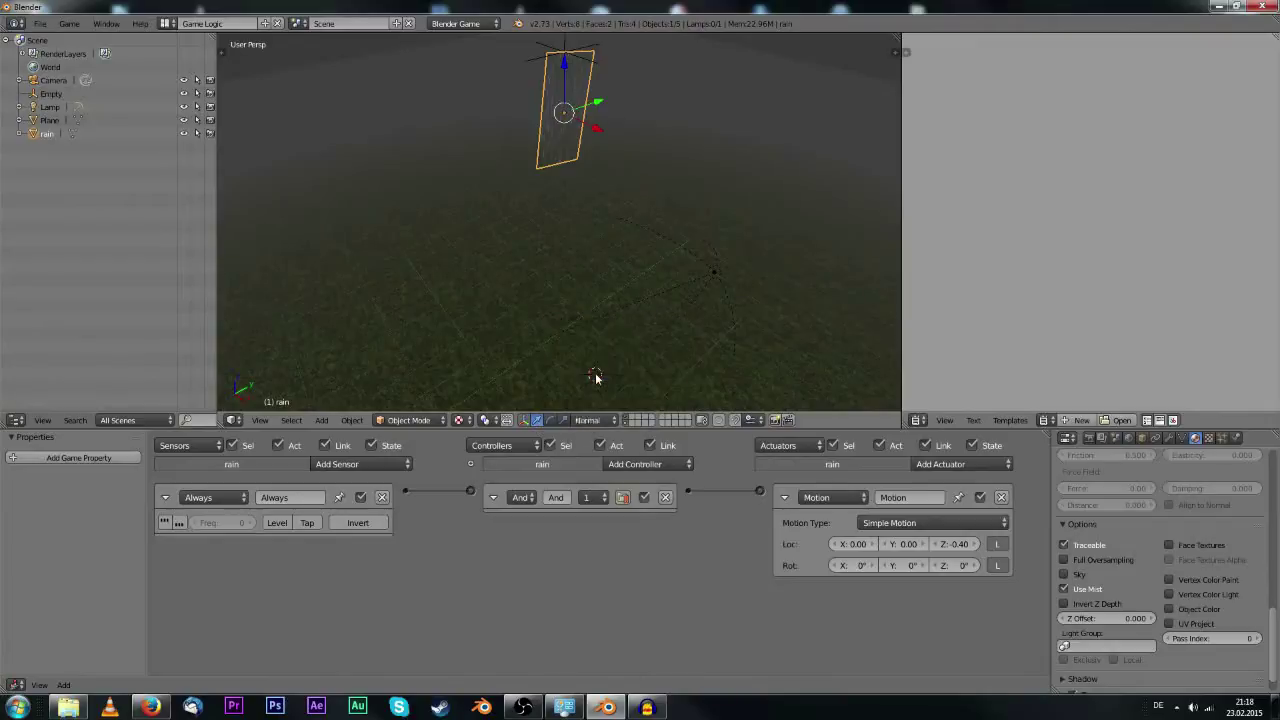
Set the rain's Motion actuator Y location to -0.10 and test the slanted fall in the game.
{"action": "middle_click_drag", "start_coordinate": [616, 301], "coordinate": [532, 240]}
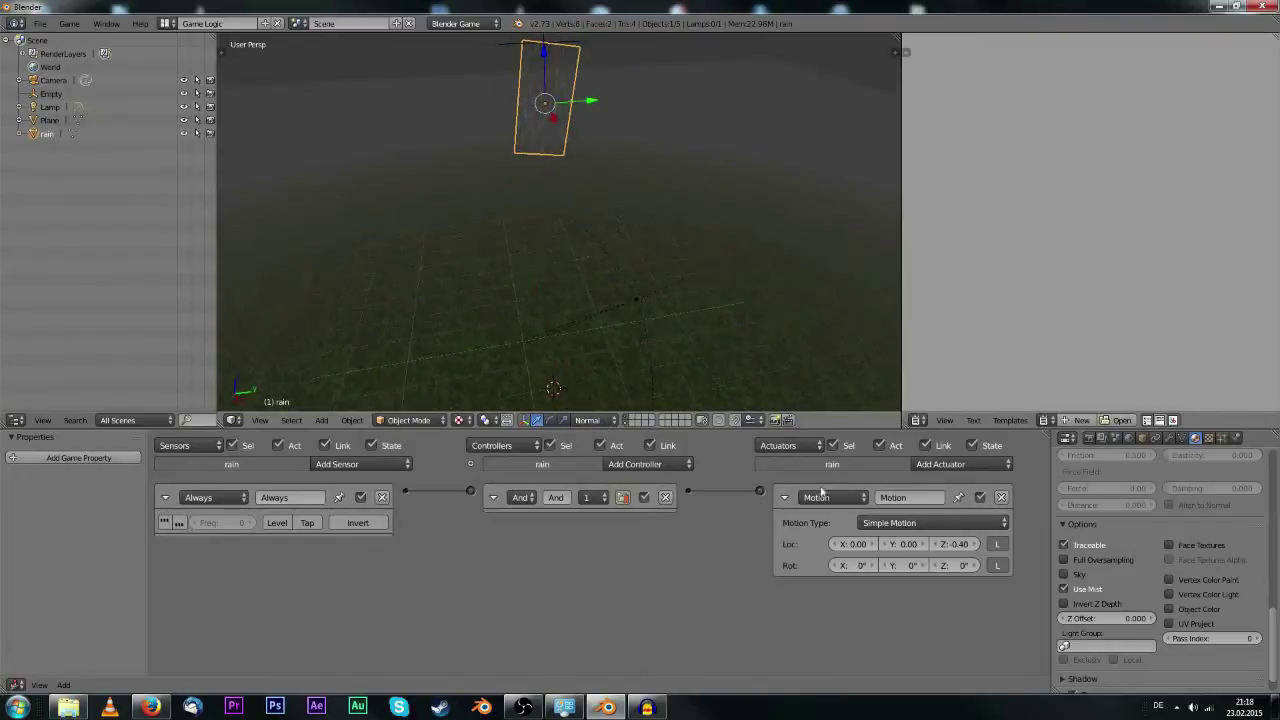
{"action": "left_click", "coordinate": [888, 546]}
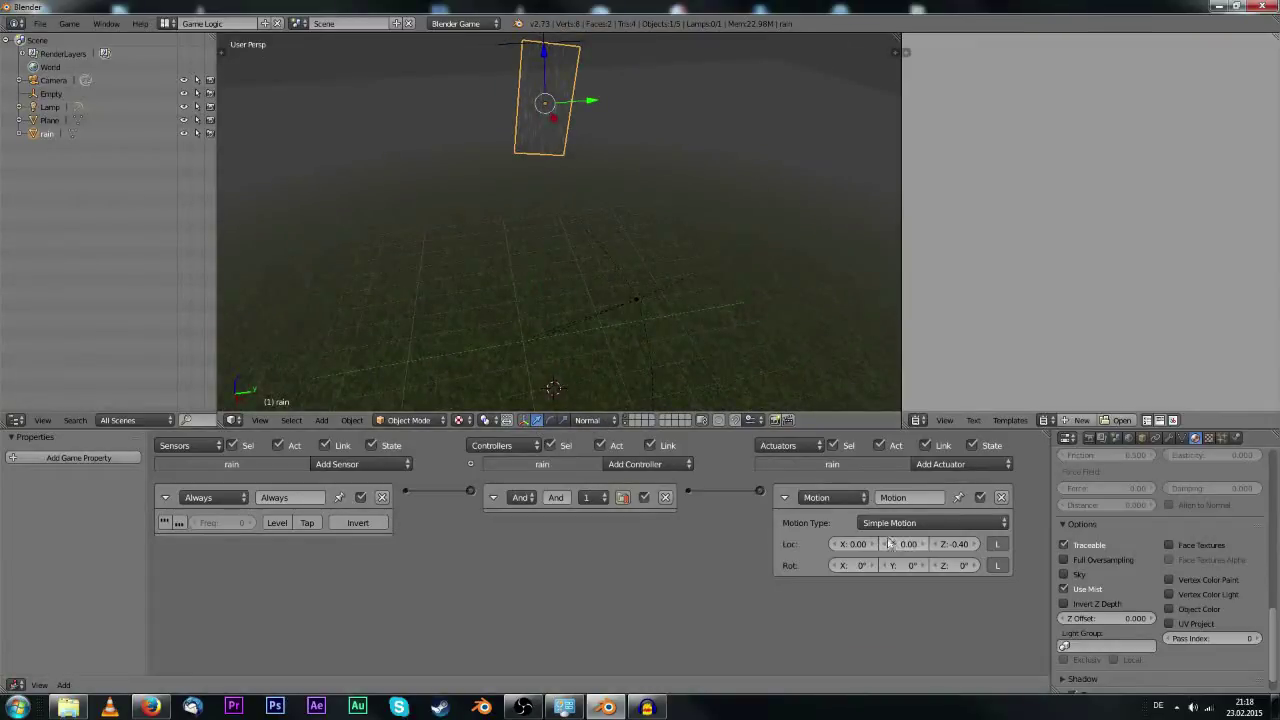
{"action": "middle_click_drag", "start_coordinate": [690, 358], "coordinate": [669, 304], "text": "shift"}
{"action": "key", "text": "p"}
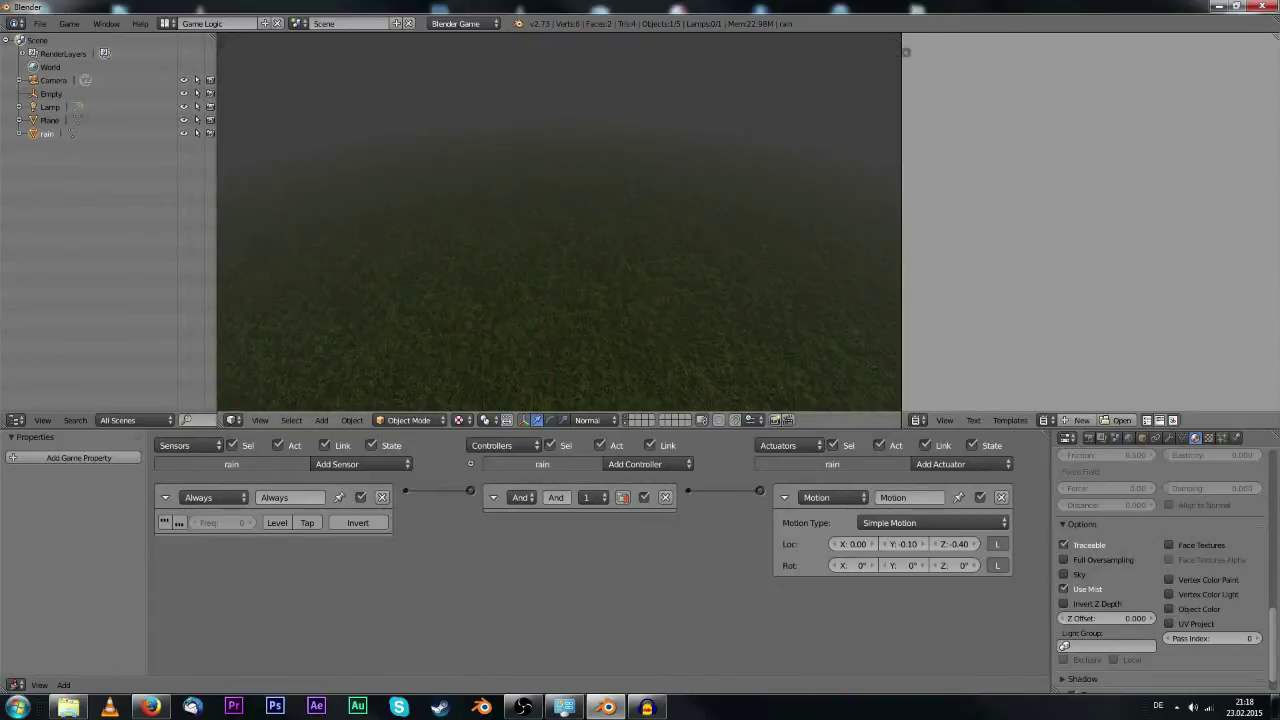
{"action": "key", "text": "Escape"}
{"action": "key", "text": "p"}
{"action": "key", "text": "Escape"}
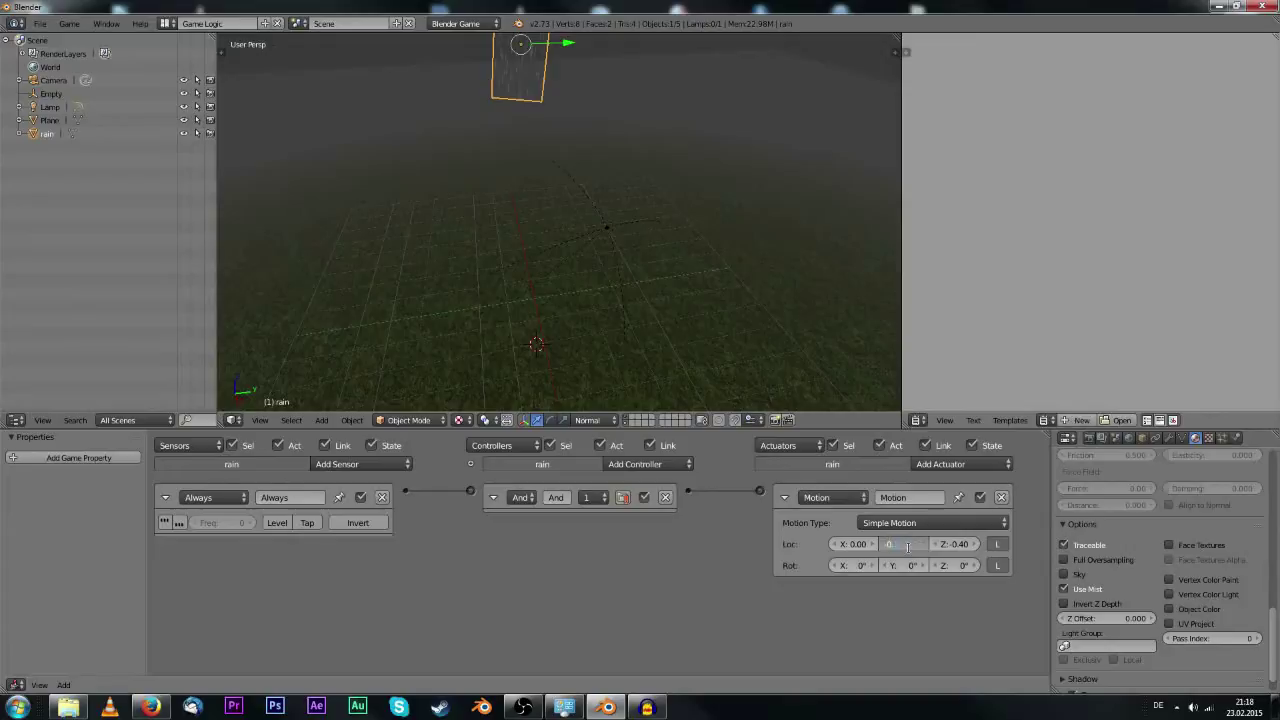
Set the rain's Motion actuator Y location to -0.05 and run the game again.
{"action": "key", "text": "Return"}
{"action": "key", "text": "p"}
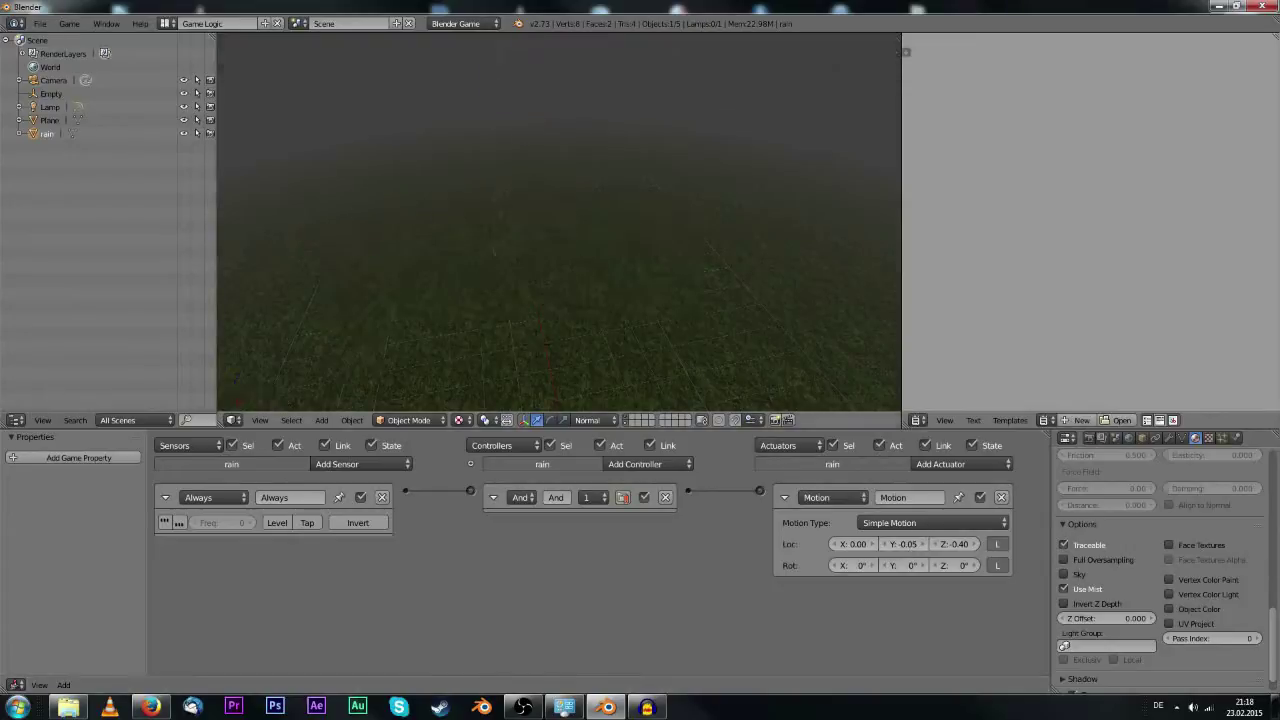
Stop the game, show the ground and empty's layer, and run the game again to check the rain.
{"action": "key", "text": "Escape"}
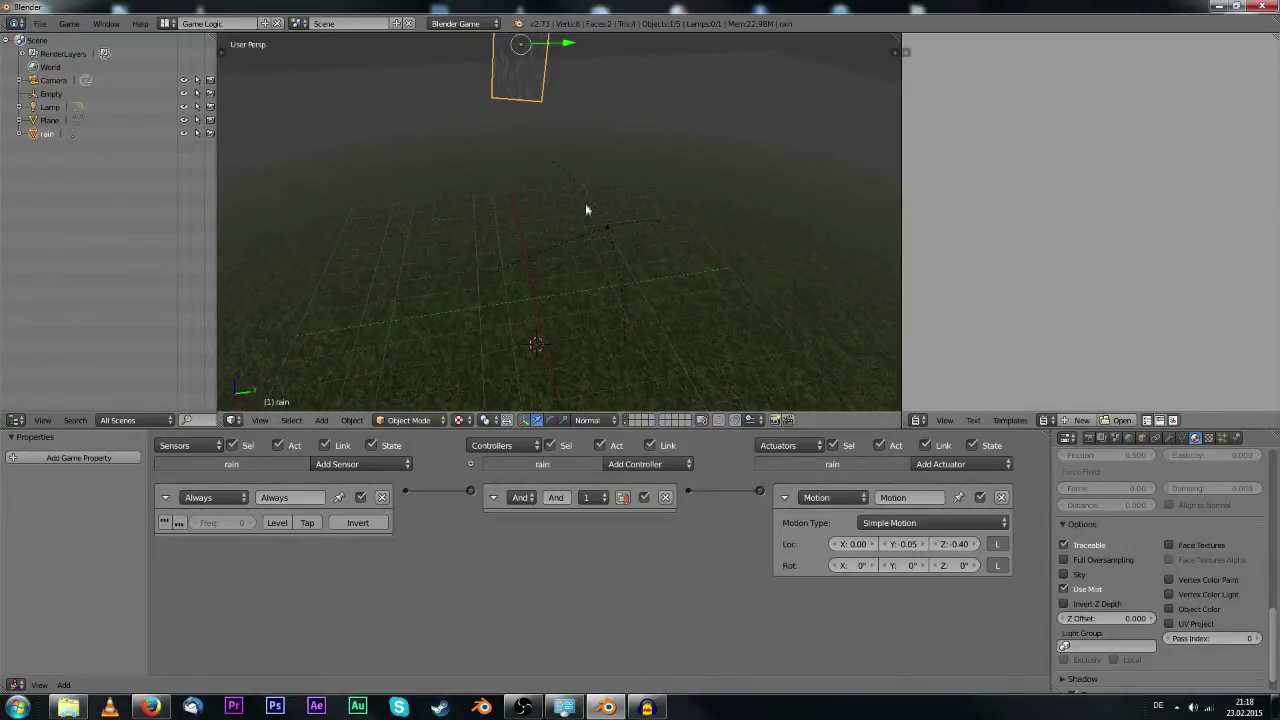
{"action": "left_click", "coordinate": [627, 418]}
{"action": "scroll", "coordinate": [576, 294], "scroll_direction": "down", "scroll_amount": 4}
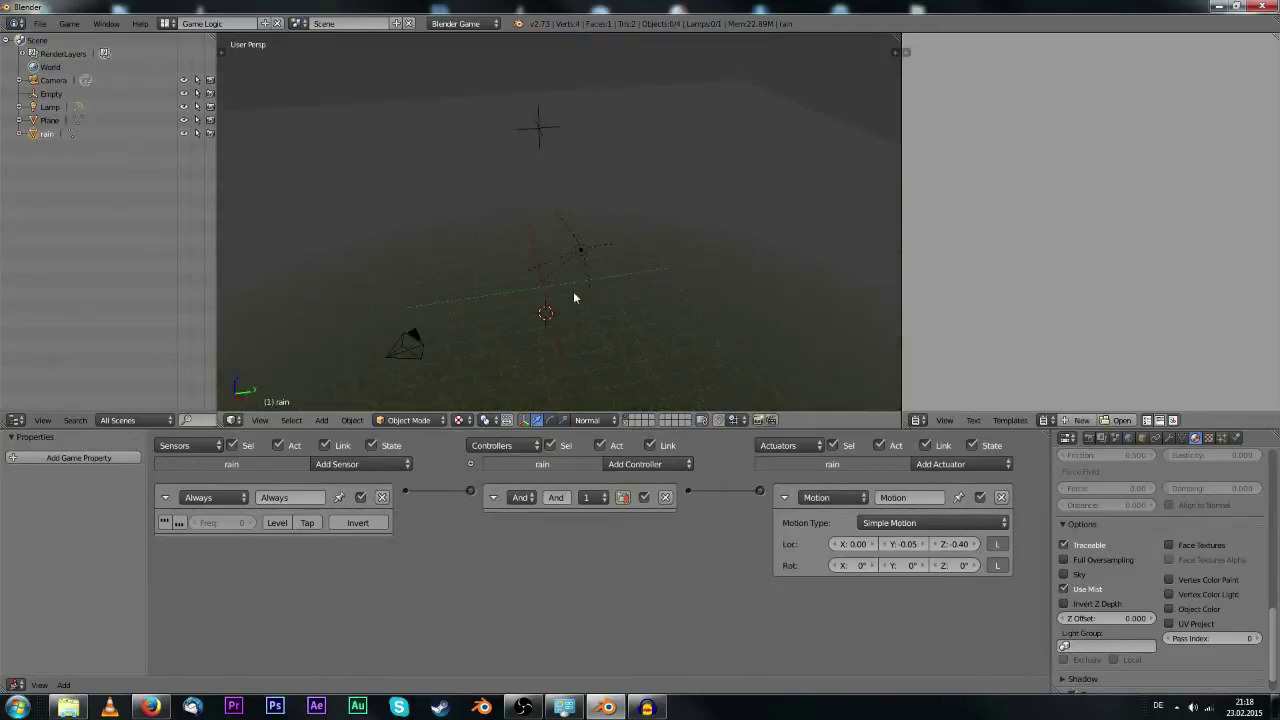
{"action": "middle_click_drag", "start_coordinate": [573, 297], "coordinate": [571, 280]}
{"action": "key", "text": "p"}
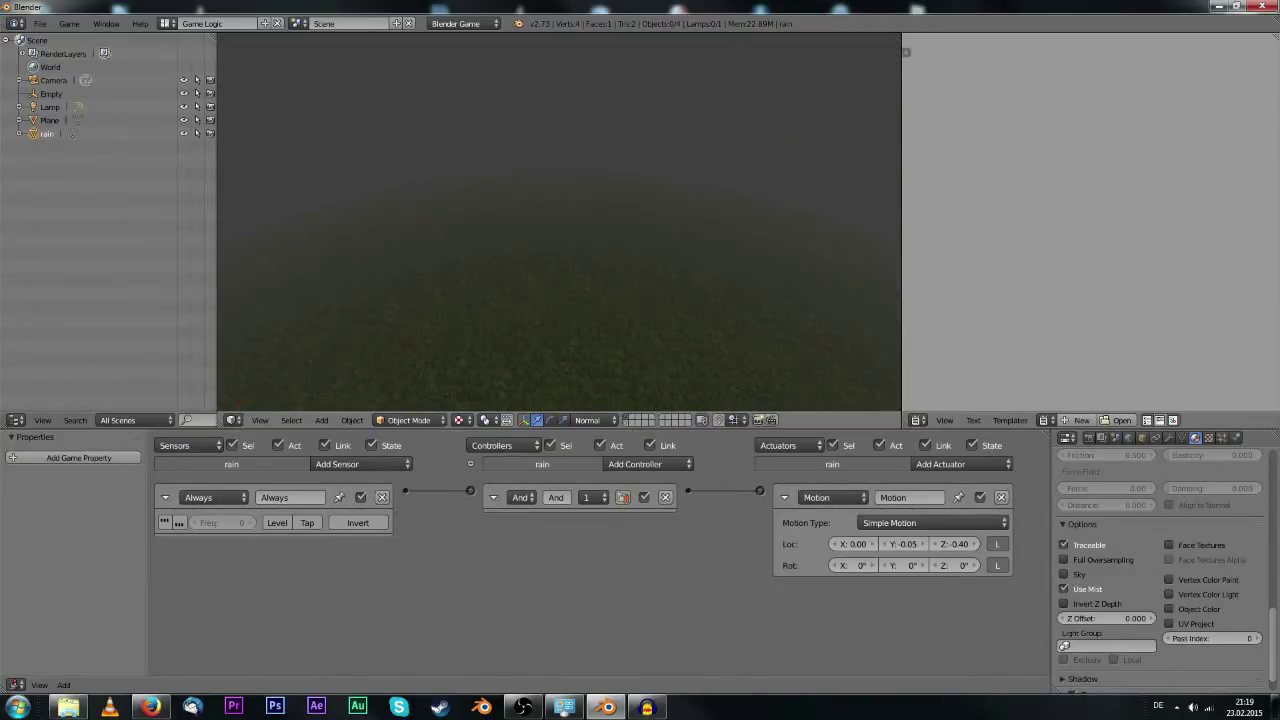
{"action": "key", "text": "Escape"}
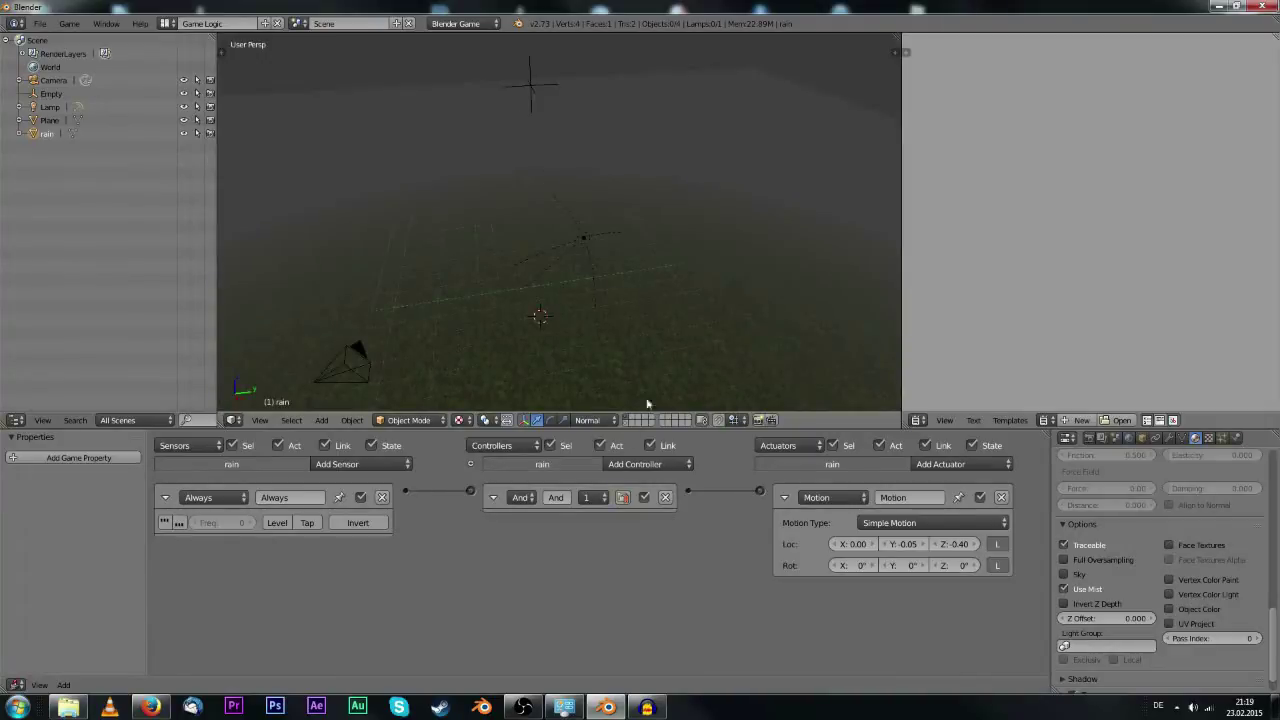
Scale up the rain plane on its own layer and test it in the game over the grass ground.
{"action": "left_click", "coordinate": [625, 424]}
{"action": "key", "text": "s"}
{"action": "left_click", "coordinate": [736, 116]}
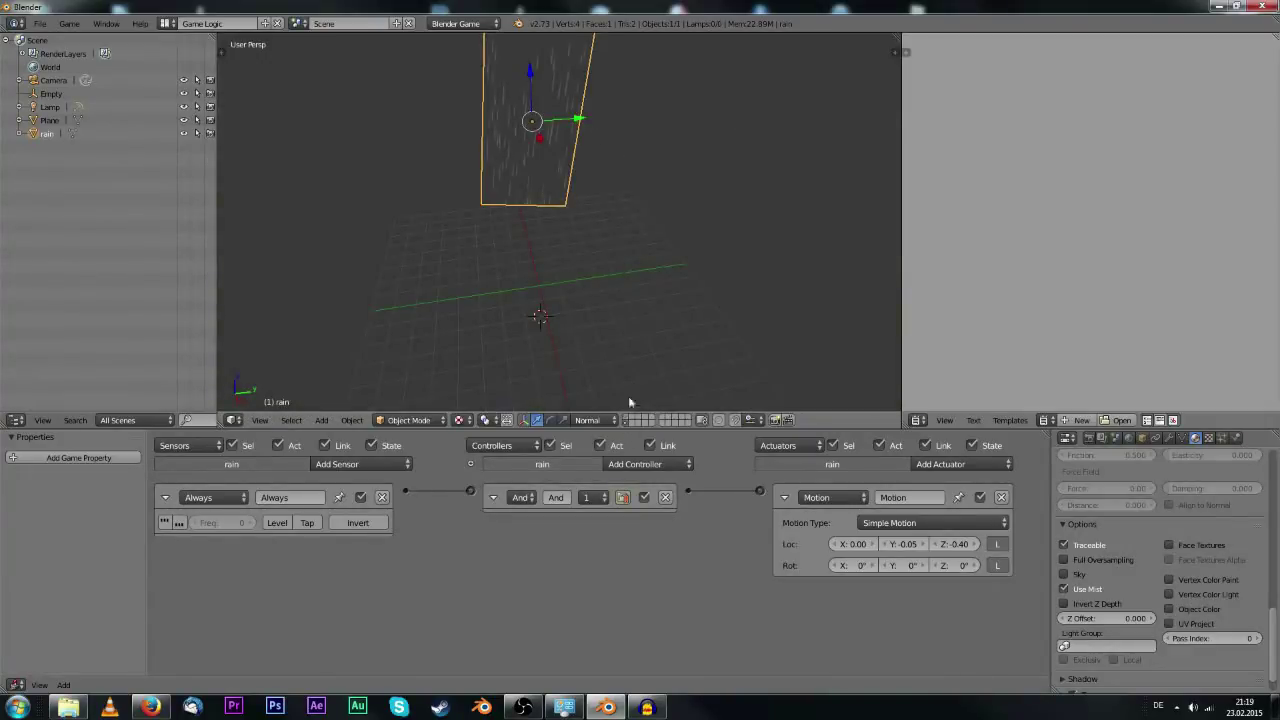
{"action": "left_click", "coordinate": [622, 420]}
{"action": "key", "text": "p"}
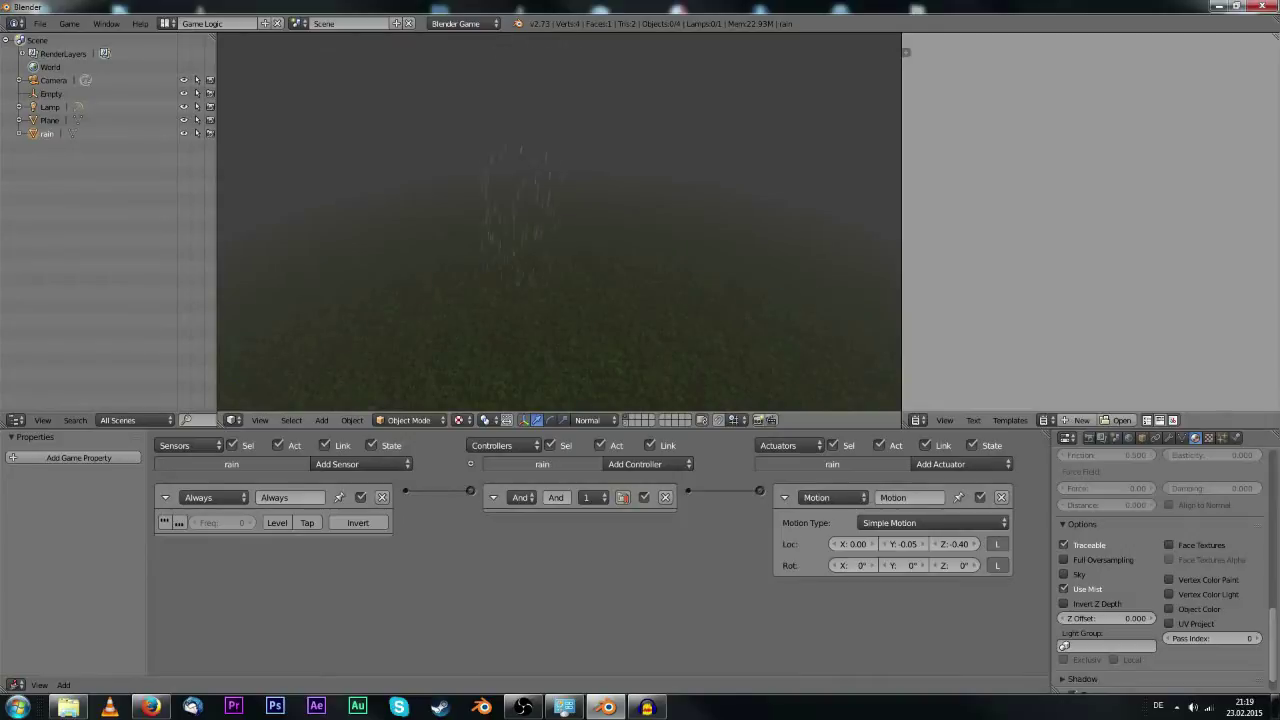
{"action": "key", "text": "Escape"}
Raise the rain-emitting empty well above the ground along Z and test the fall in the game.
{"action": "right_click", "coordinate": [545, 150]}
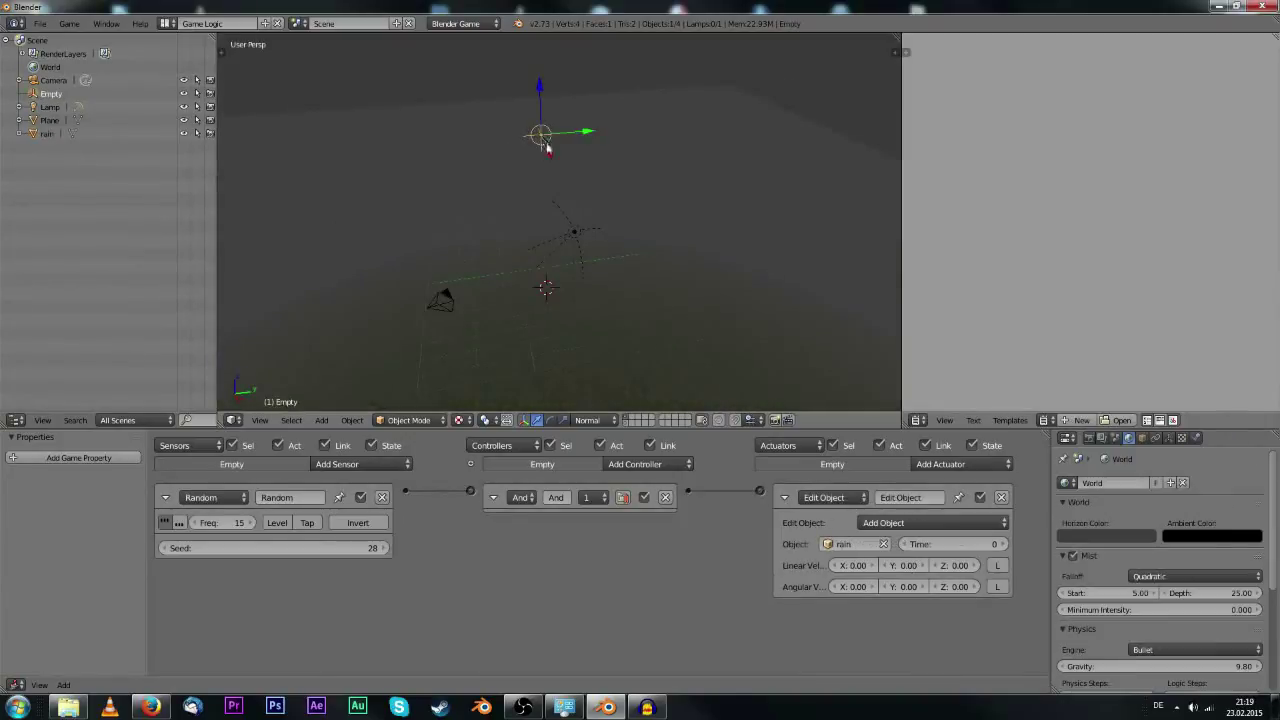
{"action": "key", "text": "g"}
{"action": "key", "text": "z"}
{"action": "left_click", "coordinate": [560, 78]}
{"action": "middle_click_drag", "start_coordinate": [557, 168], "coordinate": [548, 212], "text": "shift"}
{"action": "key", "text": "g"}
{"action": "key", "text": "z"}
{"action": "left_click", "coordinate": [551, 186]}
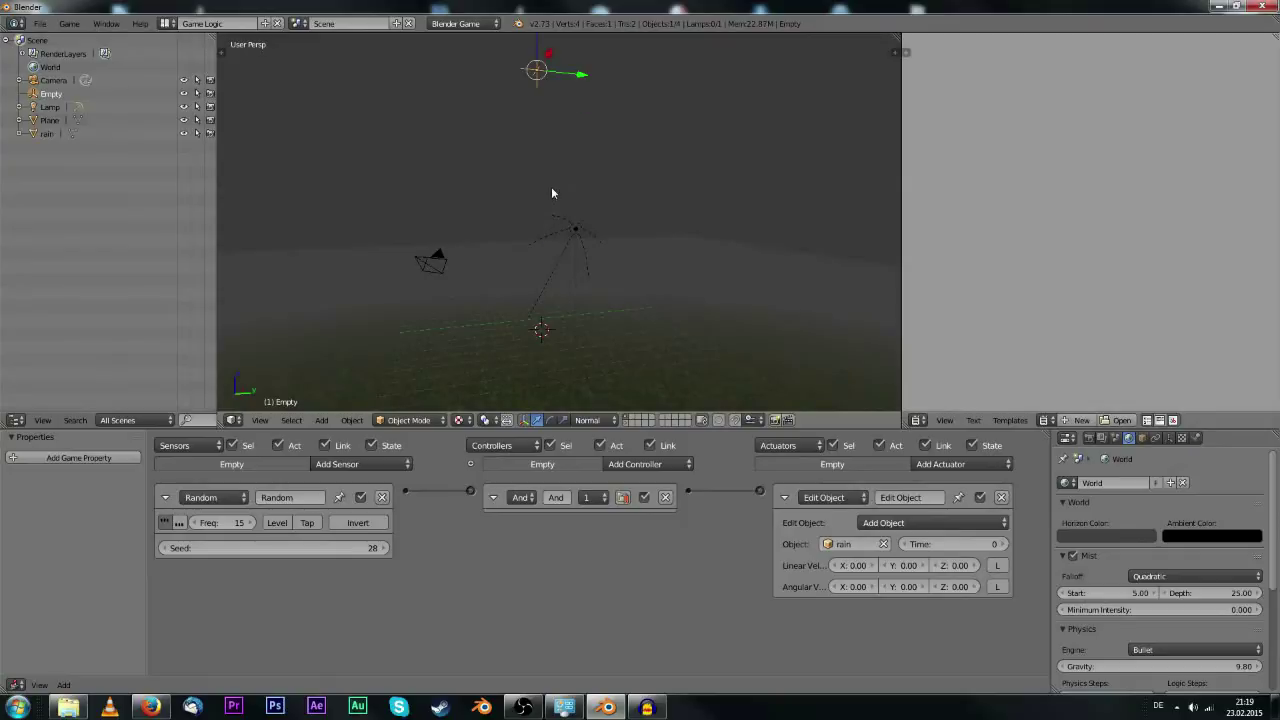
{"action": "key", "text": "p"}
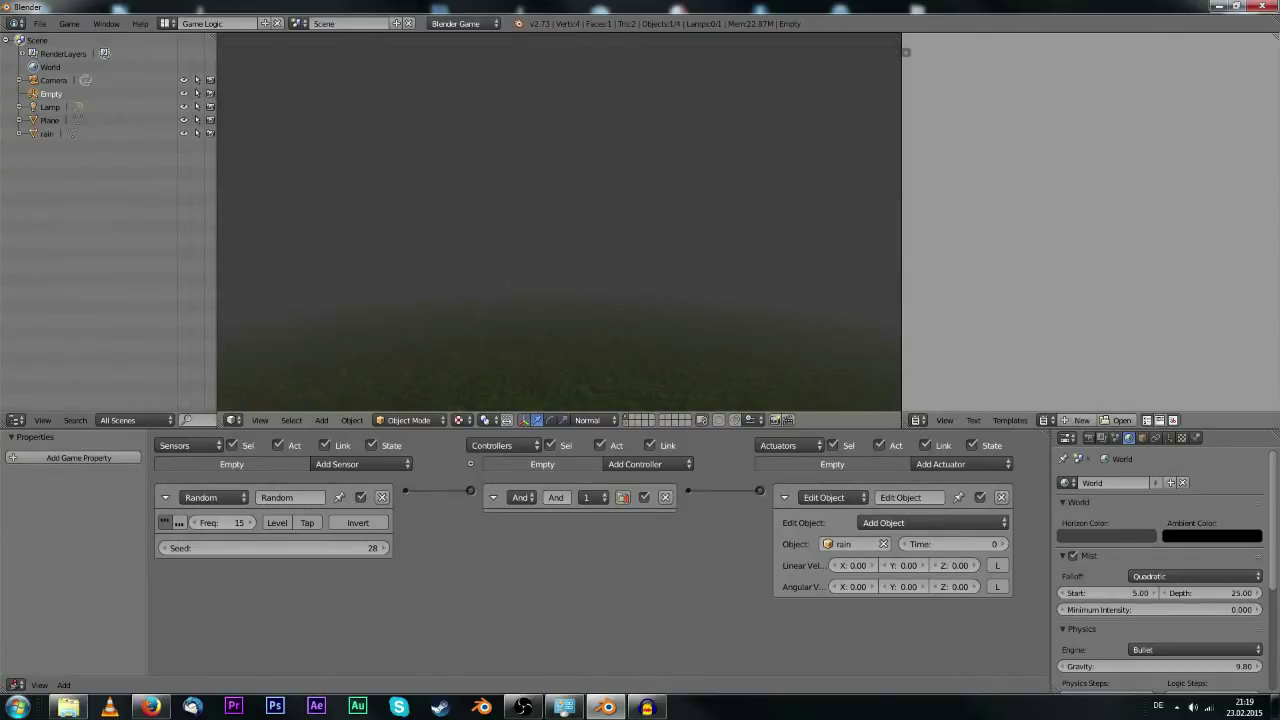
{"action": "key", "text": "Escape"}
Set the Time of the empty's Add Object actuator to 50 so each rain plane expires.
{"action": "middle_click_drag", "start_coordinate": [535, 100], "coordinate": [518, 165], "text": "shift"}
{"action": "scroll", "coordinate": [530, 146], "scroll_direction": "up", "scroll_amount": 1}
{"action": "left_click", "coordinate": [971, 547]}
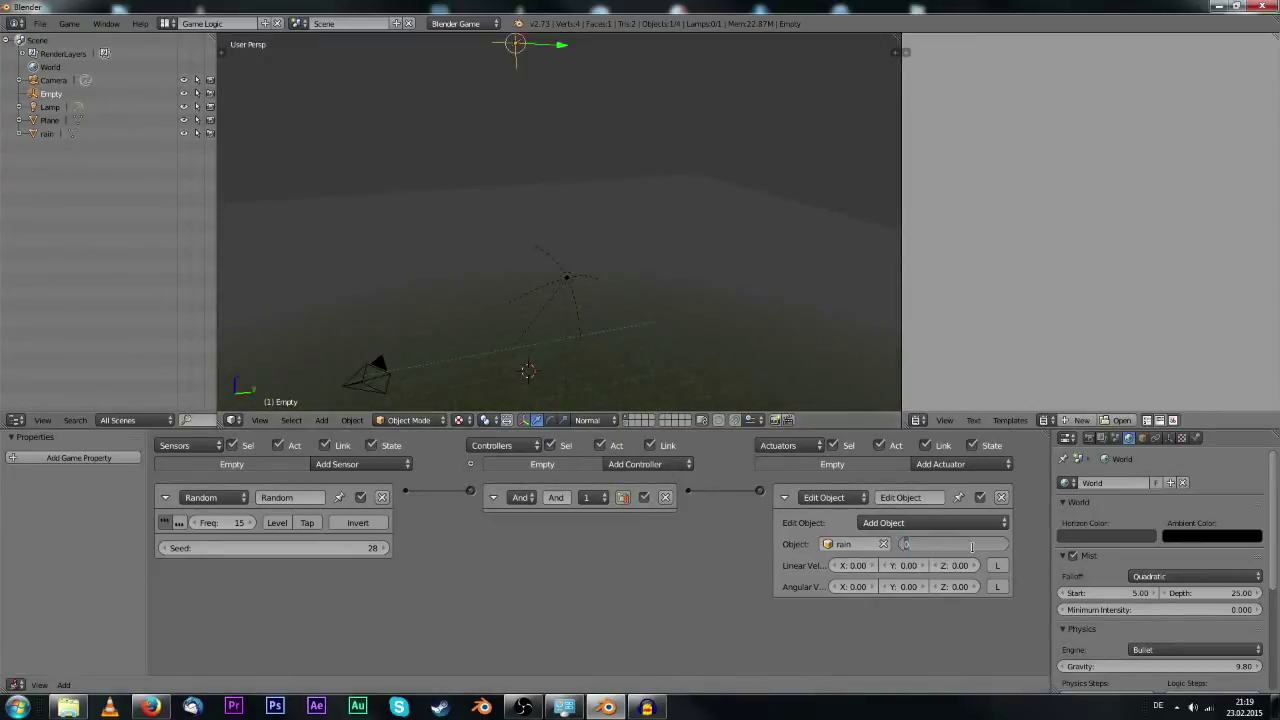
{"action": "key", "text": "Return"}
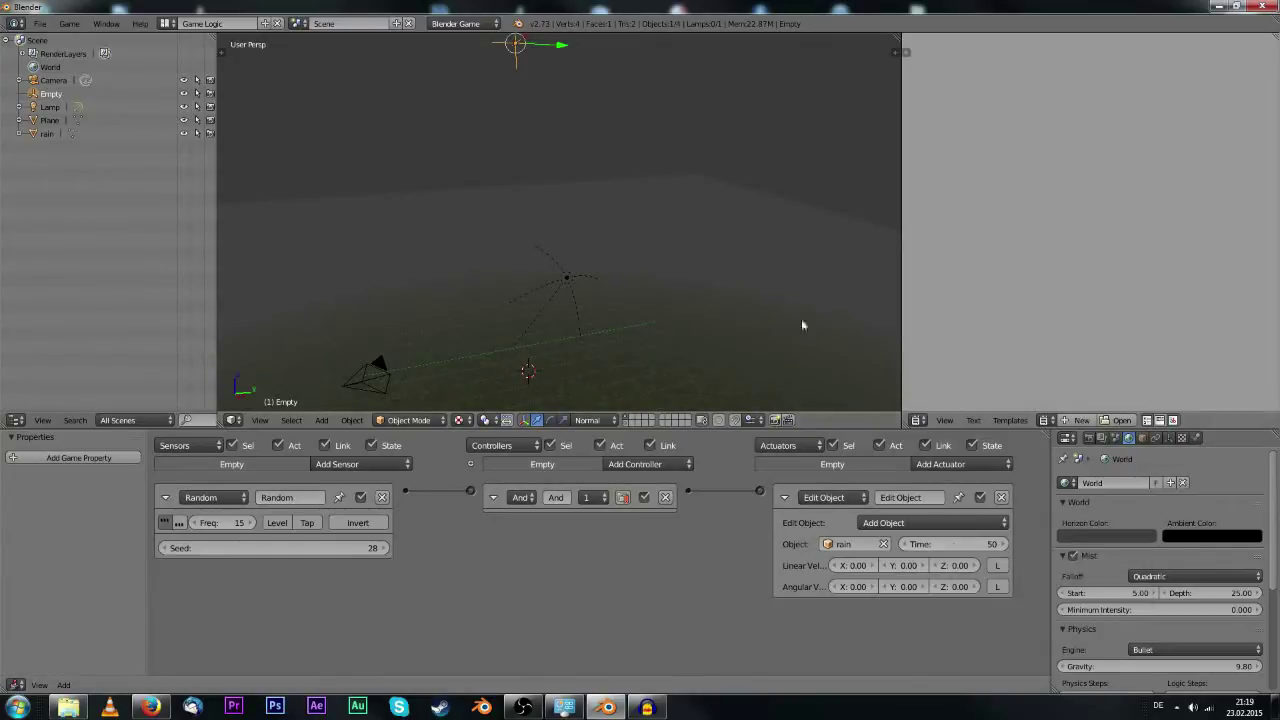
Run the game from several angles, in textured and wireframe shading, to examine where the falling rain planes disappear.
{"action": "scroll", "coordinate": [642, 308], "scroll_direction": "down", "scroll_amount": 1}
{"action": "middle_click_drag", "start_coordinate": [641, 309], "coordinate": [636, 235]}
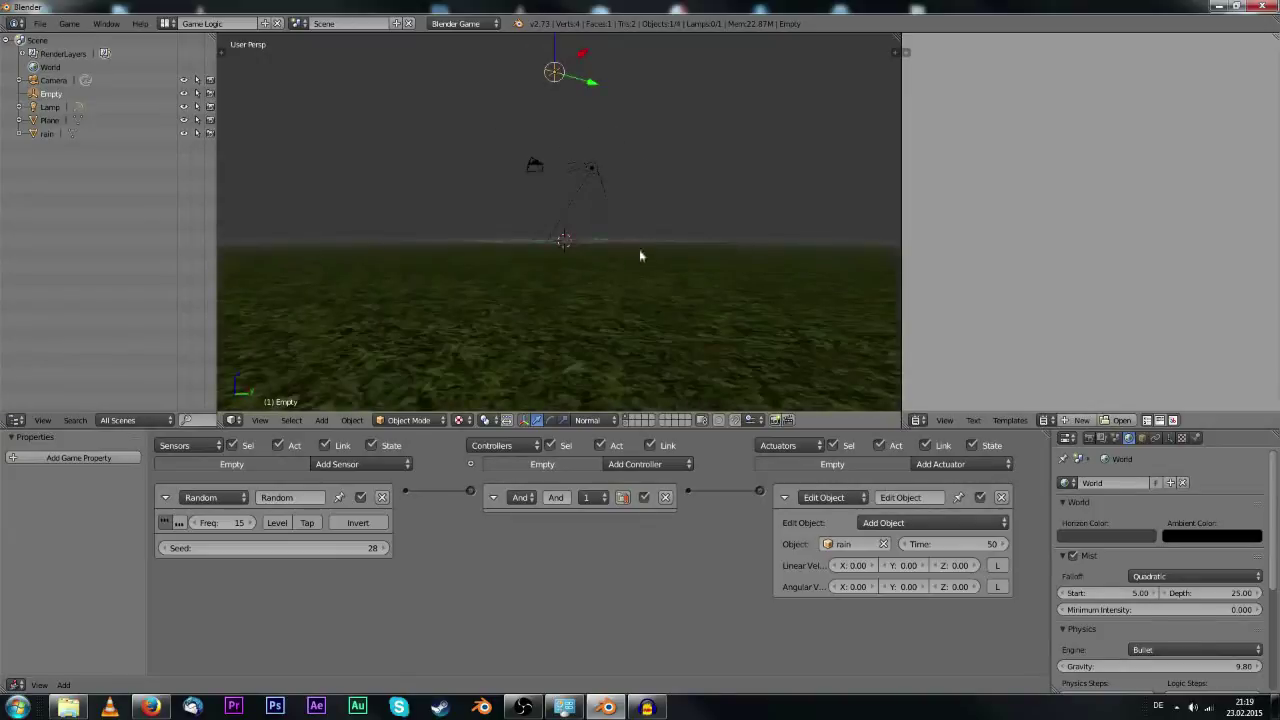
{"action": "key", "text": "p"}
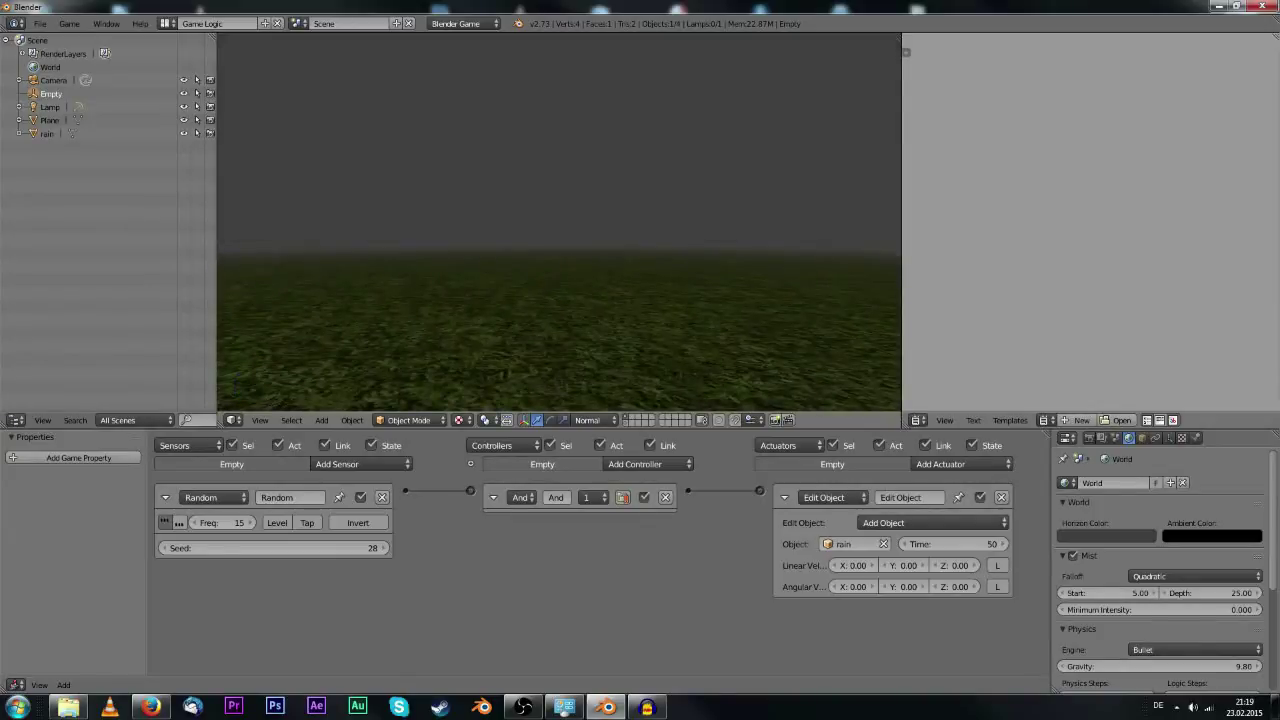
{"action": "key", "text": "Escape"}
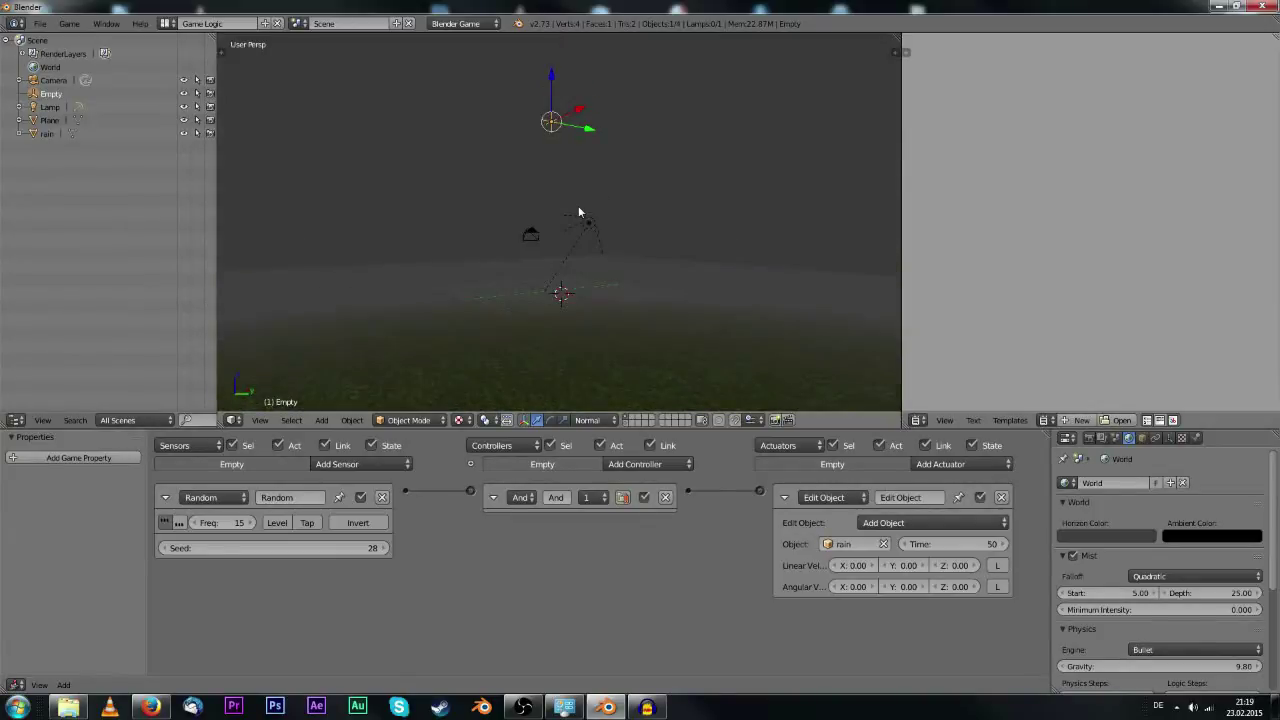
{"action": "key", "text": "p"}
{"action": "key", "text": "Escape"}
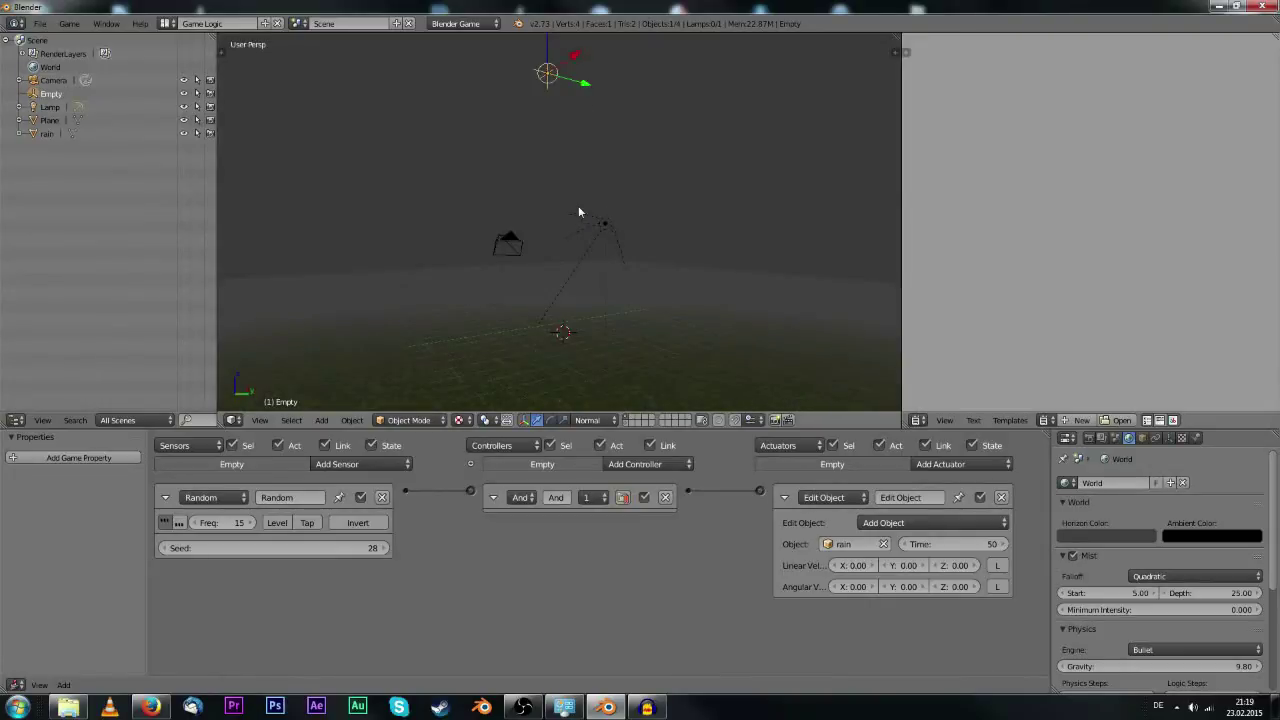
{"action": "key", "text": "p"}
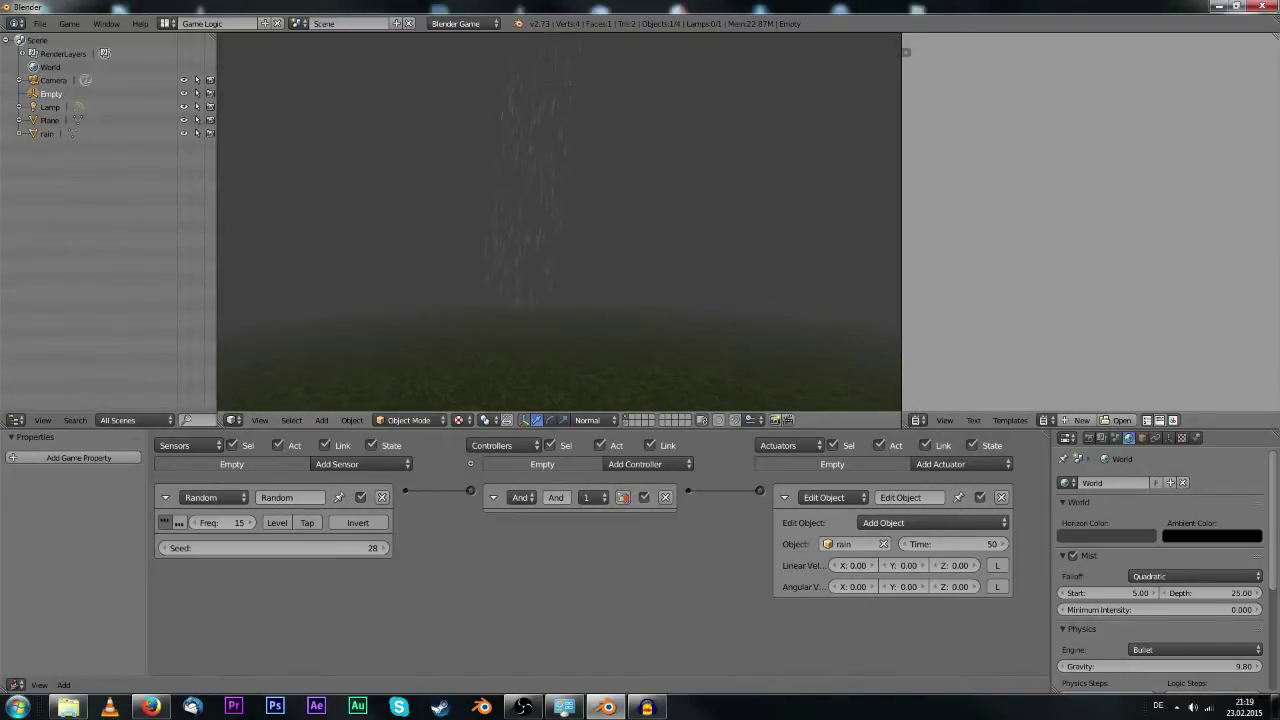
{"action": "key", "text": "Escape"}
{"action": "key", "text": "p"}
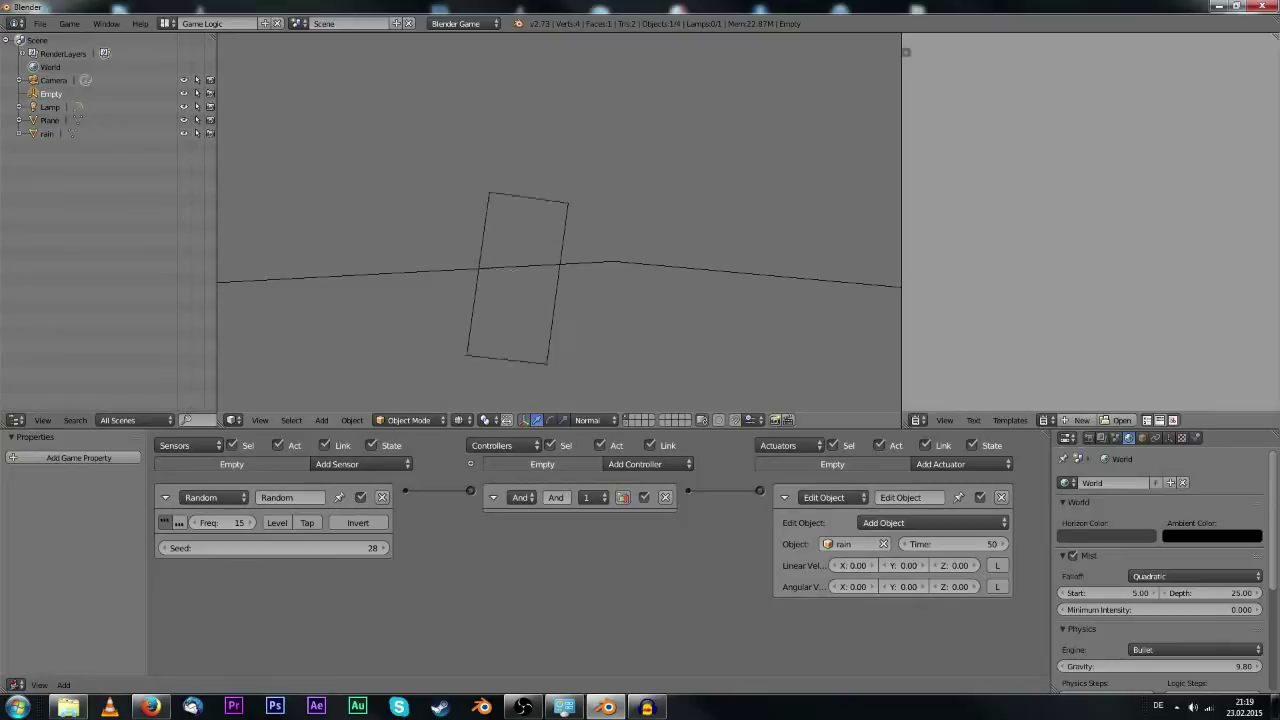
{"action": "key", "text": "Escape"}
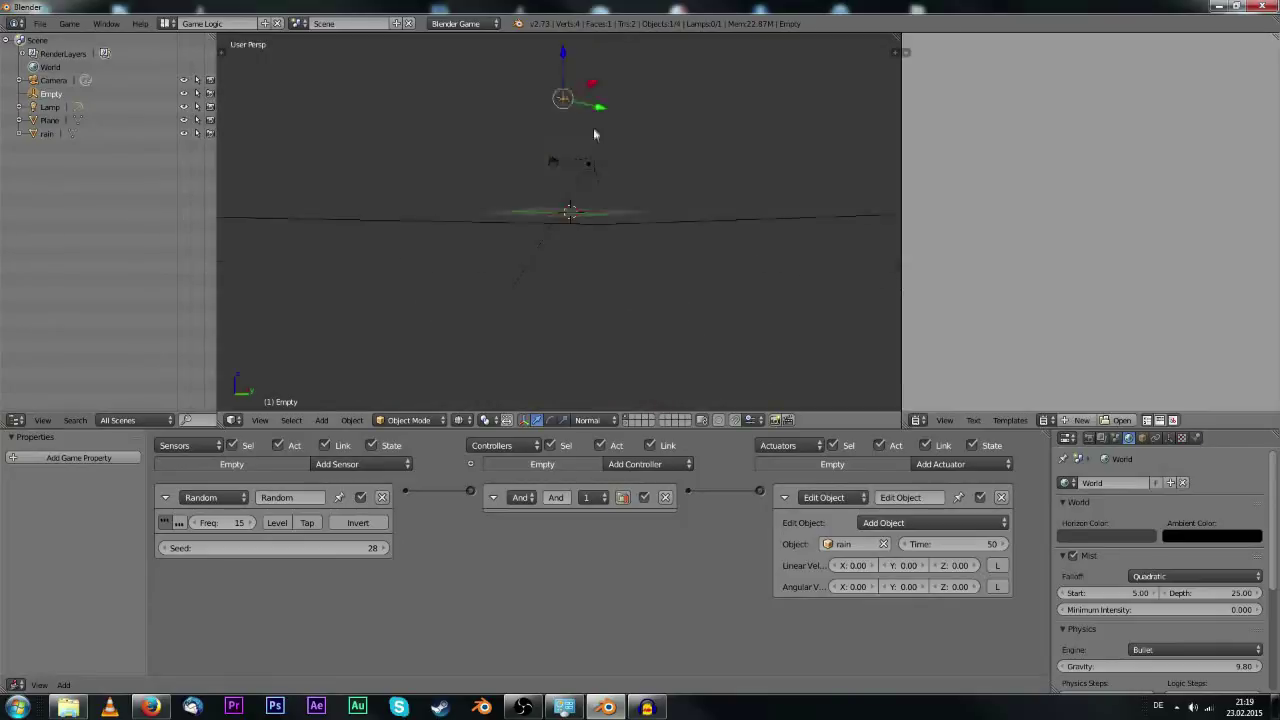
{"action": "middle_click_drag", "start_coordinate": [593, 133], "coordinate": [588, 183]}
{"action": "key", "text": "p"}
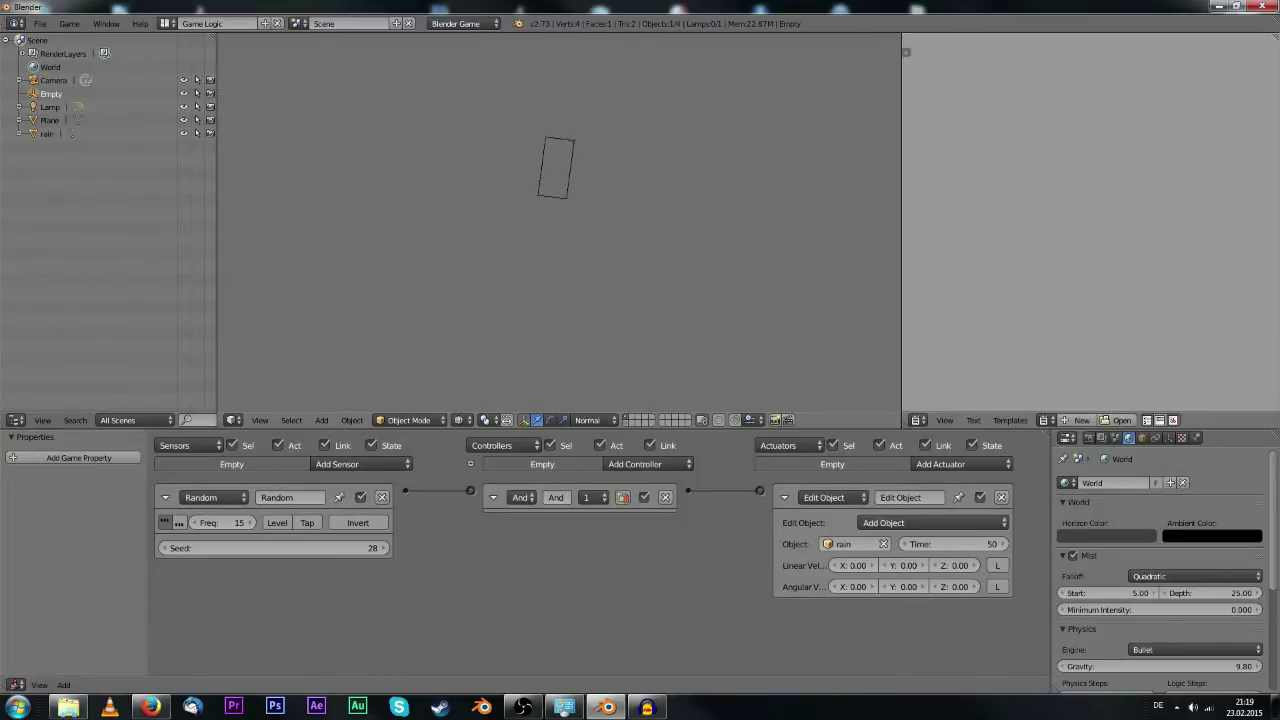
{"action": "key", "text": "Escape"}
Raise the empty slightly along Z and check the rain in the game, including from the top view.
{"action": "middle_click_drag", "start_coordinate": [588, 182], "coordinate": [546, 216]}
{"action": "key", "text": "g"}
{"action": "key", "text": "z"}
{"action": "left_click", "coordinate": [550, 190]}
{"action": "key", "text": "p"}
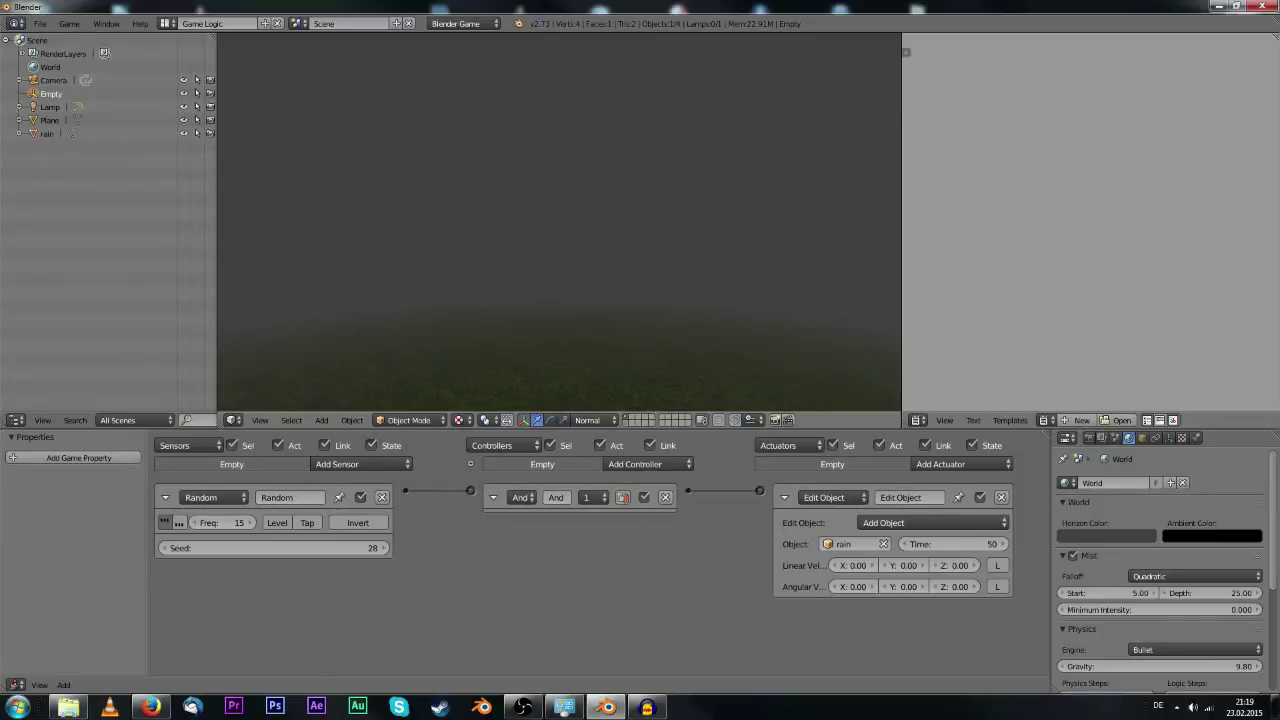
{"action": "key", "text": "Escape"}
{"action": "key", "text": "KP_7"}
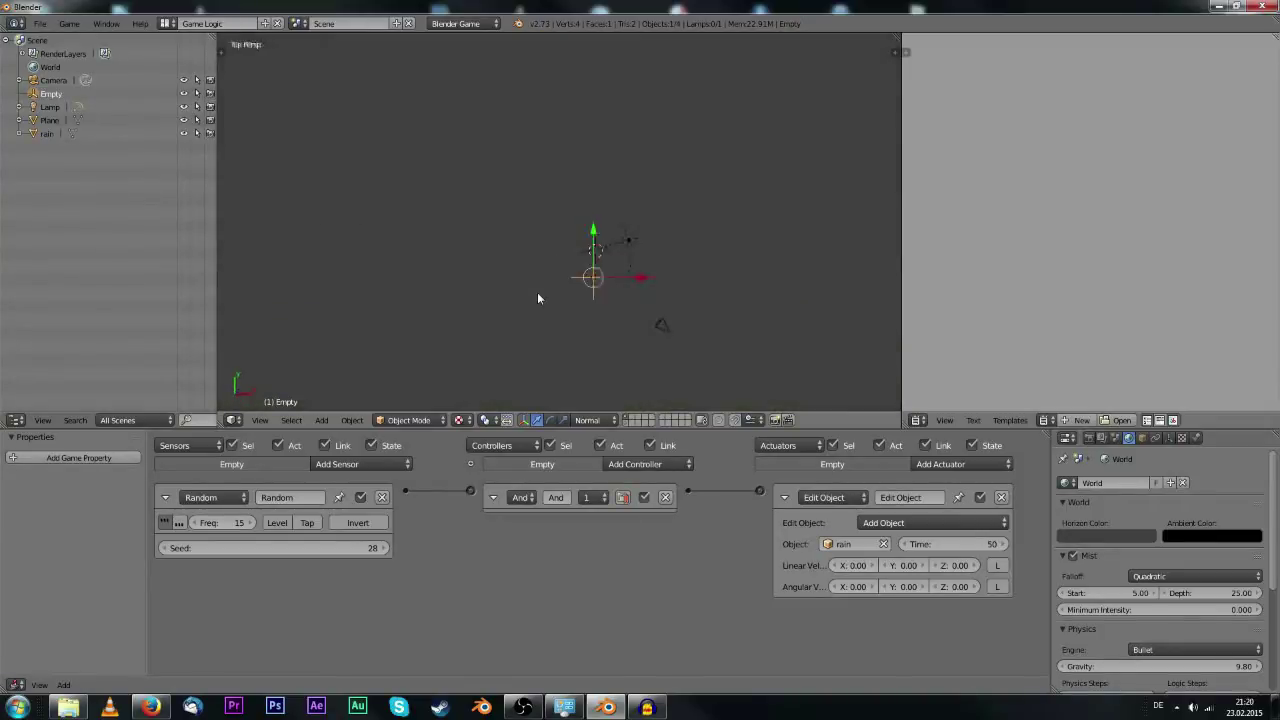
{"action": "key", "text": "p"}
{"action": "key", "text": "Escape"}
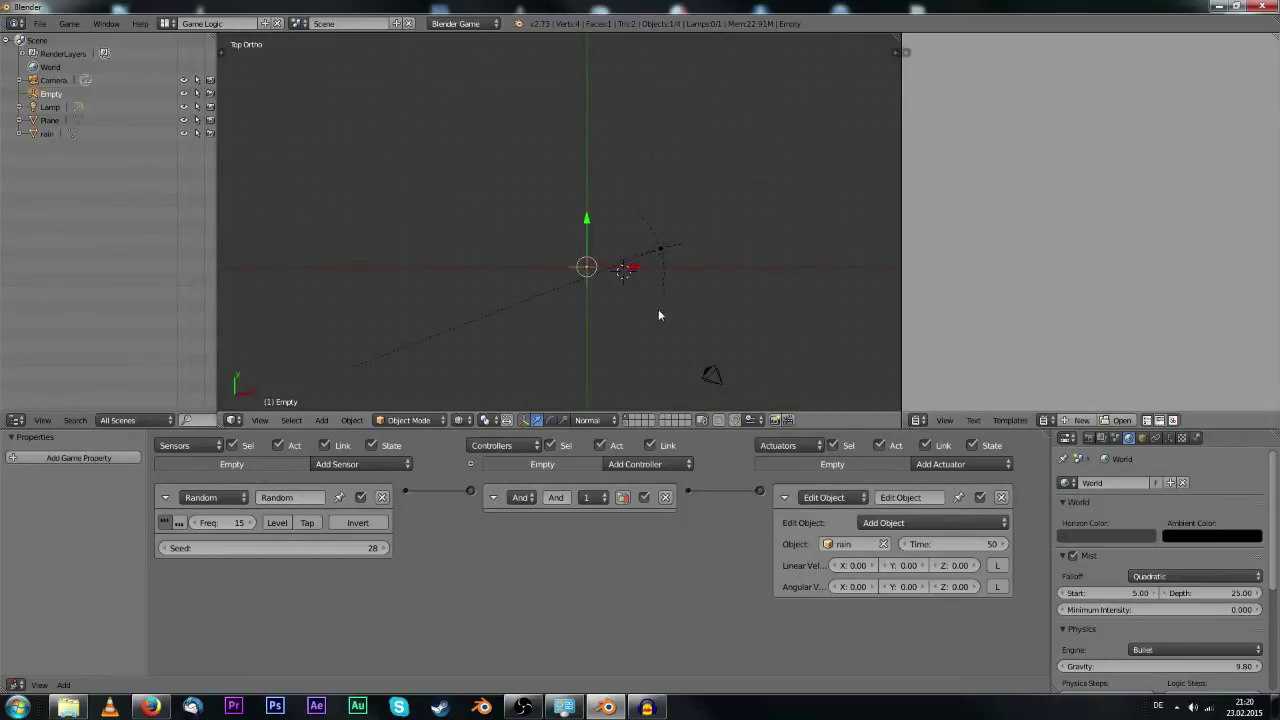
Duplicate the empty toward -X and +Y, rotate the copy, and set its Random sensor seed to 122.
{"action": "key", "text": "shift+d"}
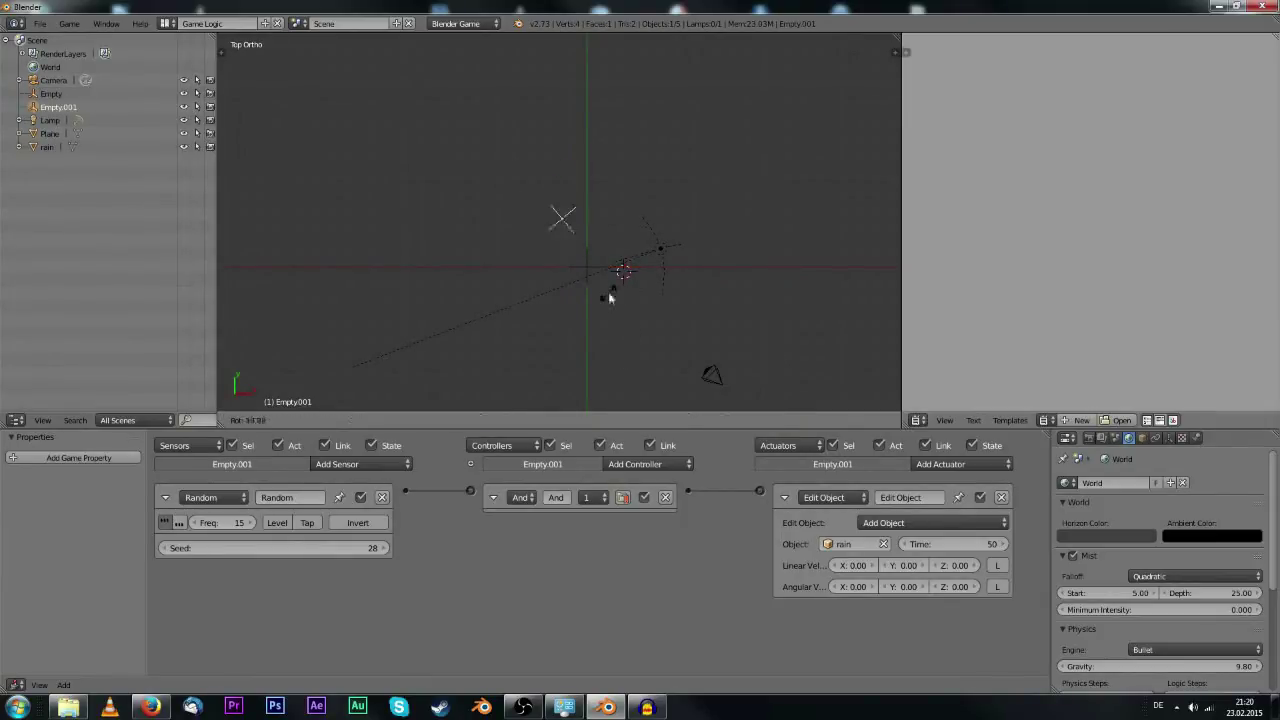
{"action": "key", "text": "r"}
{"action": "left_click", "coordinate": [636, 268]}
{"action": "right_click", "coordinate": [636, 269]}
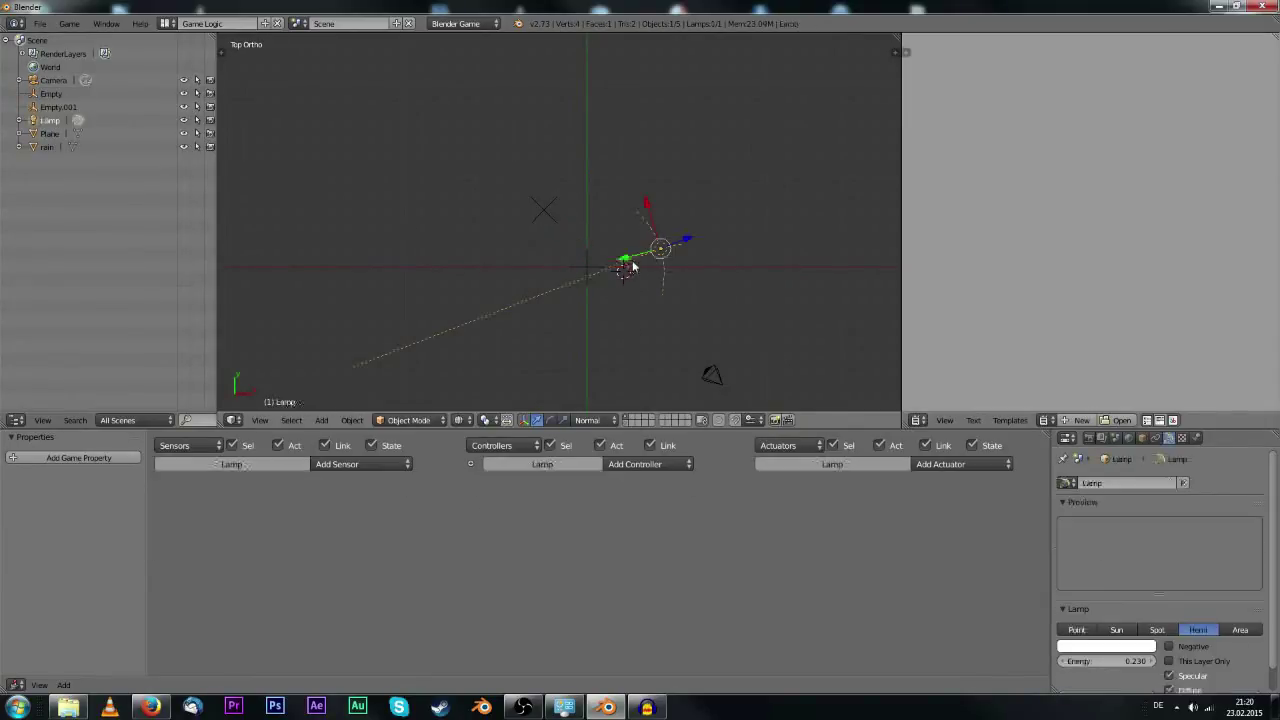
{"action": "key", "text": "g"}
{"action": "key", "text": "Escape"}
{"action": "right_click", "coordinate": [543, 210]}
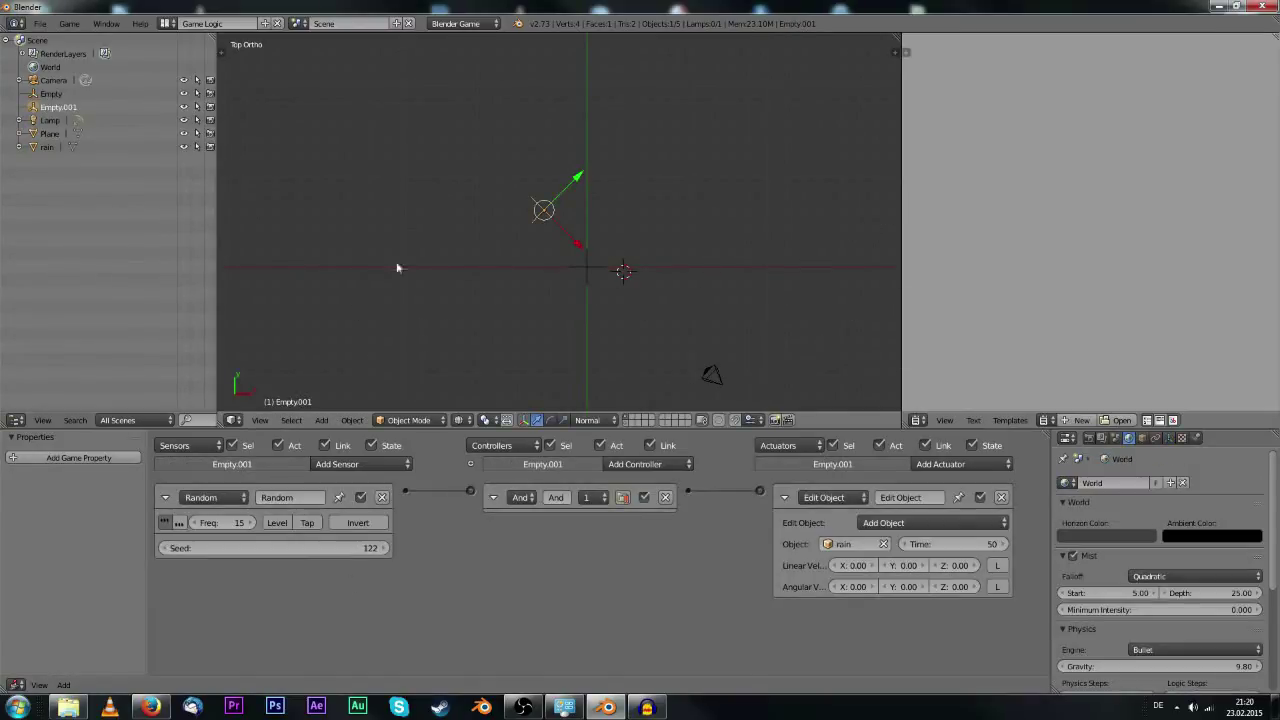
Duplicate that empty toward +X and +Y of the original, set its random seed to 204, and rotate it.
{"action": "key", "text": "shift+d"}
{"action": "left_click", "coordinate": [544, 262]}
{"action": "left_click_drag", "start_coordinate": [301, 547], "coordinate": [332, 547]}
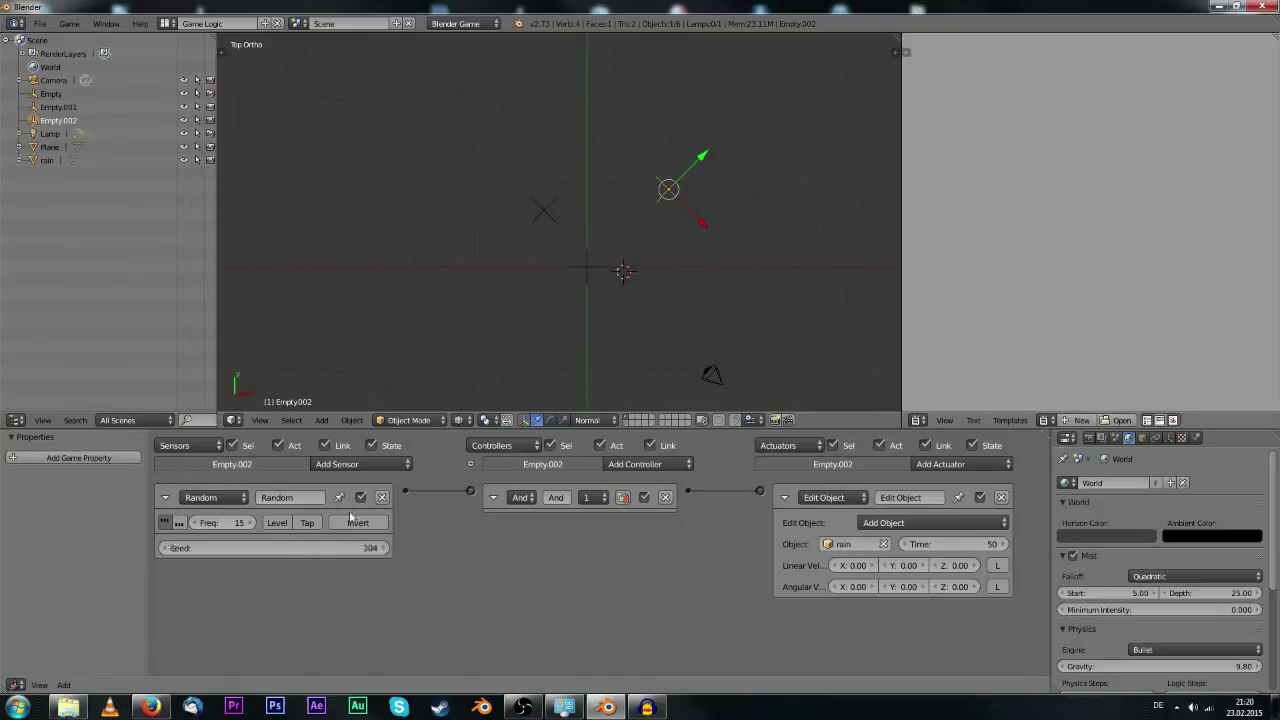
{"action": "key", "text": "g"}
{"action": "left_click", "coordinate": [631, 219]}
{"action": "key", "text": "r"}
{"action": "left_click", "coordinate": [666, 279]}
Duplicate the empty again, set the copy's random seed to 275, and move it toward -X and -Y.
{"action": "key", "text": "shift+d"}
{"action": "left_click", "coordinate": [706, 346]}
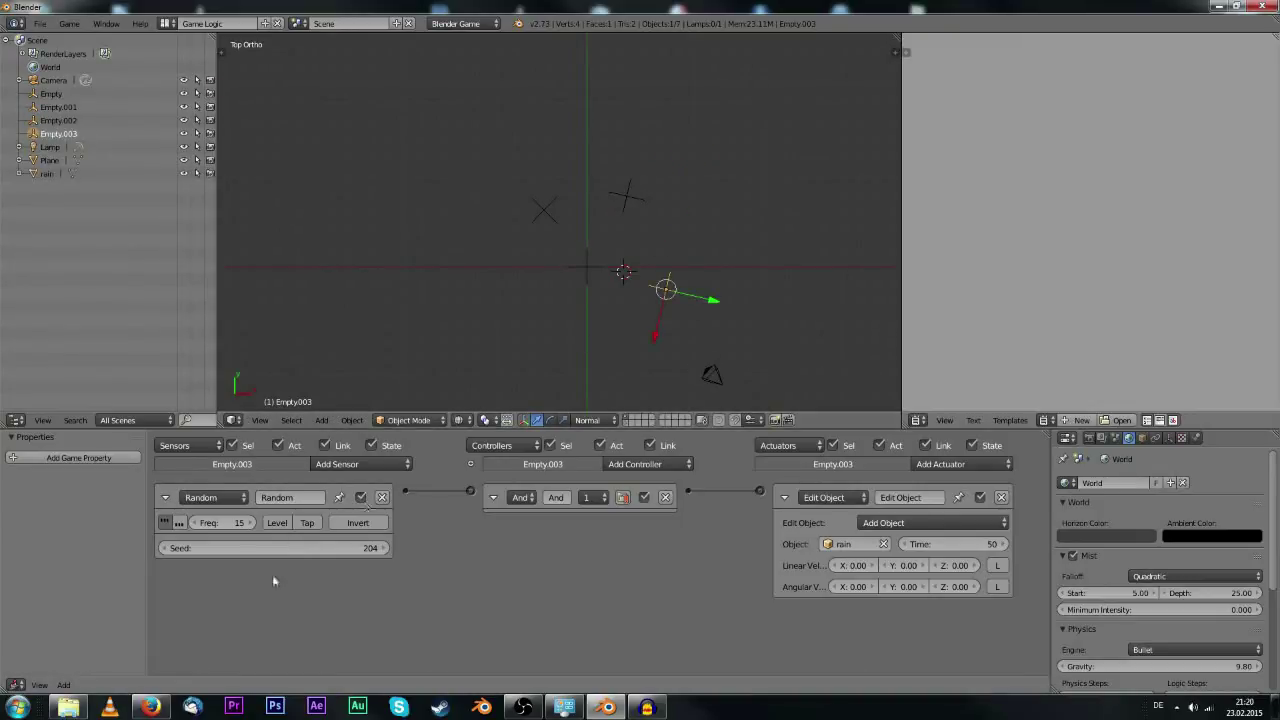
{"action": "left_click_drag", "start_coordinate": [272, 548], "coordinate": [300, 548]}
{"action": "key", "text": "g"}
{"action": "left_click", "coordinate": [554, 277]}
Duplicate the empty to a spot near the camera, rotate the copy, and set its random seed to 312.
{"action": "key", "text": "shift+d"}
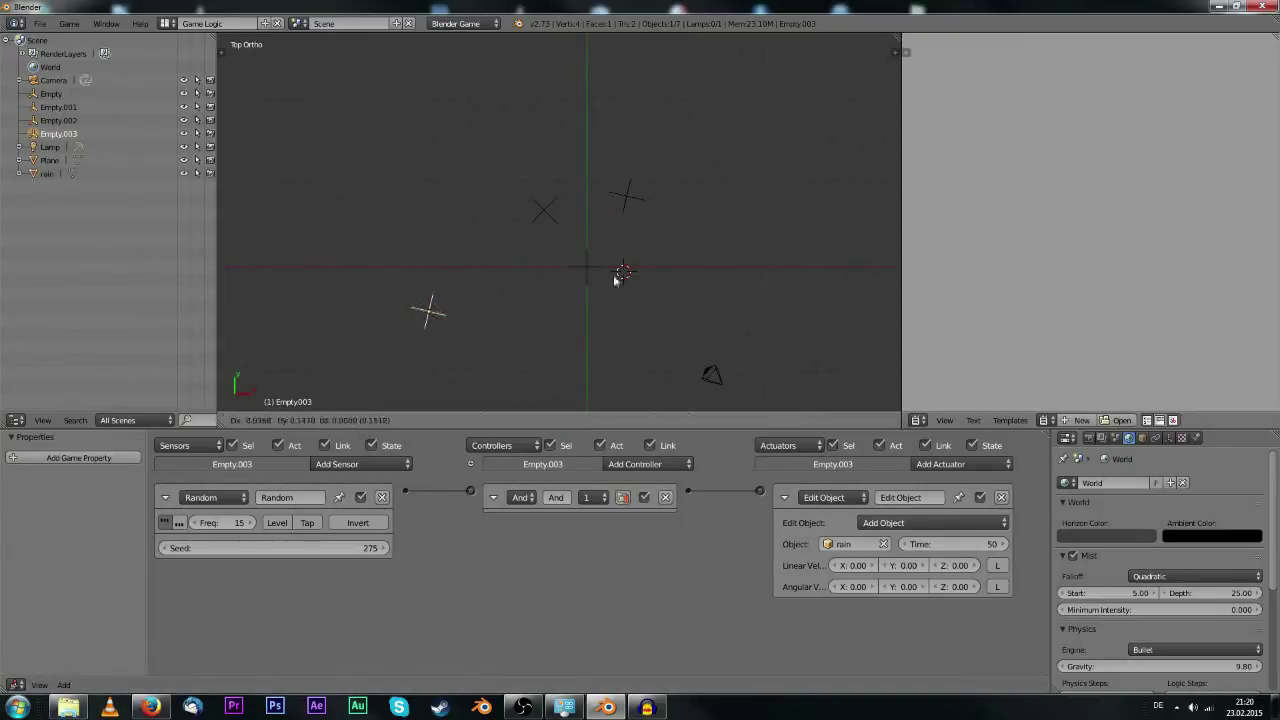
{"action": "left_click", "coordinate": [800, 302]}
{"action": "key", "text": "r"}
{"action": "left_click", "coordinate": [746, 238]}
{"action": "key", "text": "g"}
{"action": "left_click", "coordinate": [738, 232]}
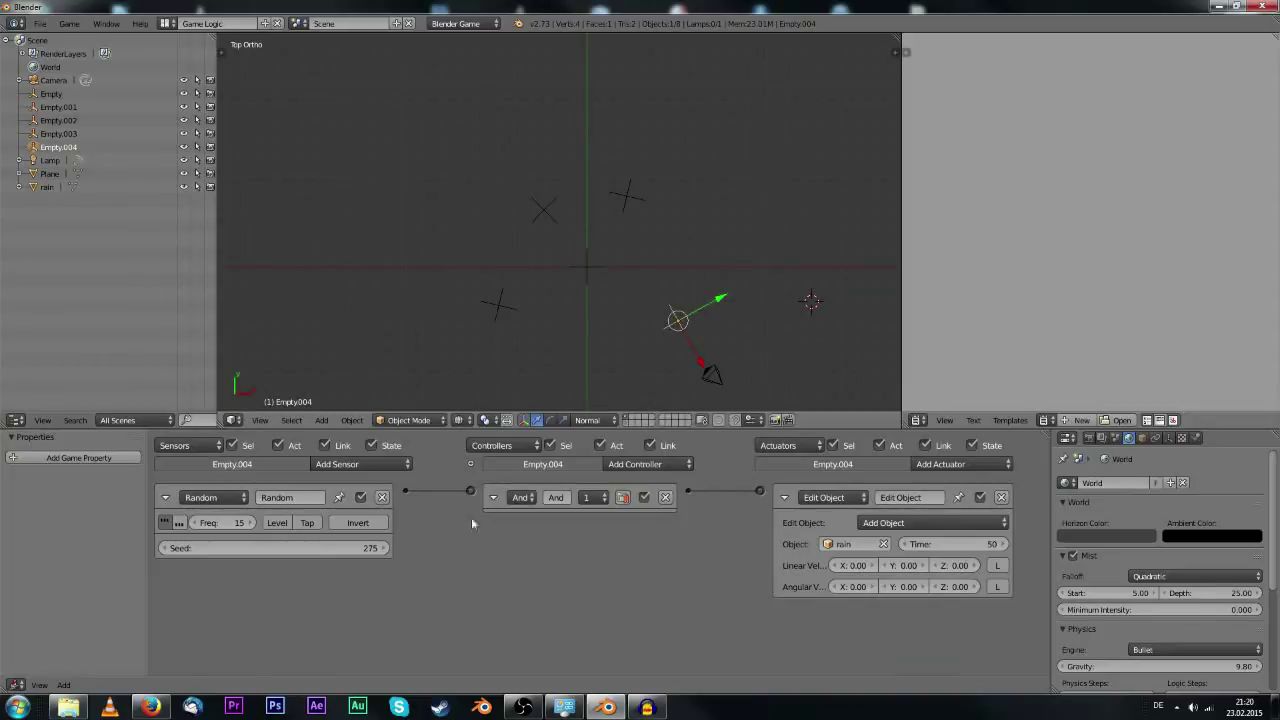
{"action": "left_click_drag", "start_coordinate": [334, 547], "coordinate": [349, 547]}
Duplicate the empty to the outer -X, +Y area, rotate the copy, and set its random seed to 336.
{"action": "key", "text": "shift+d"}
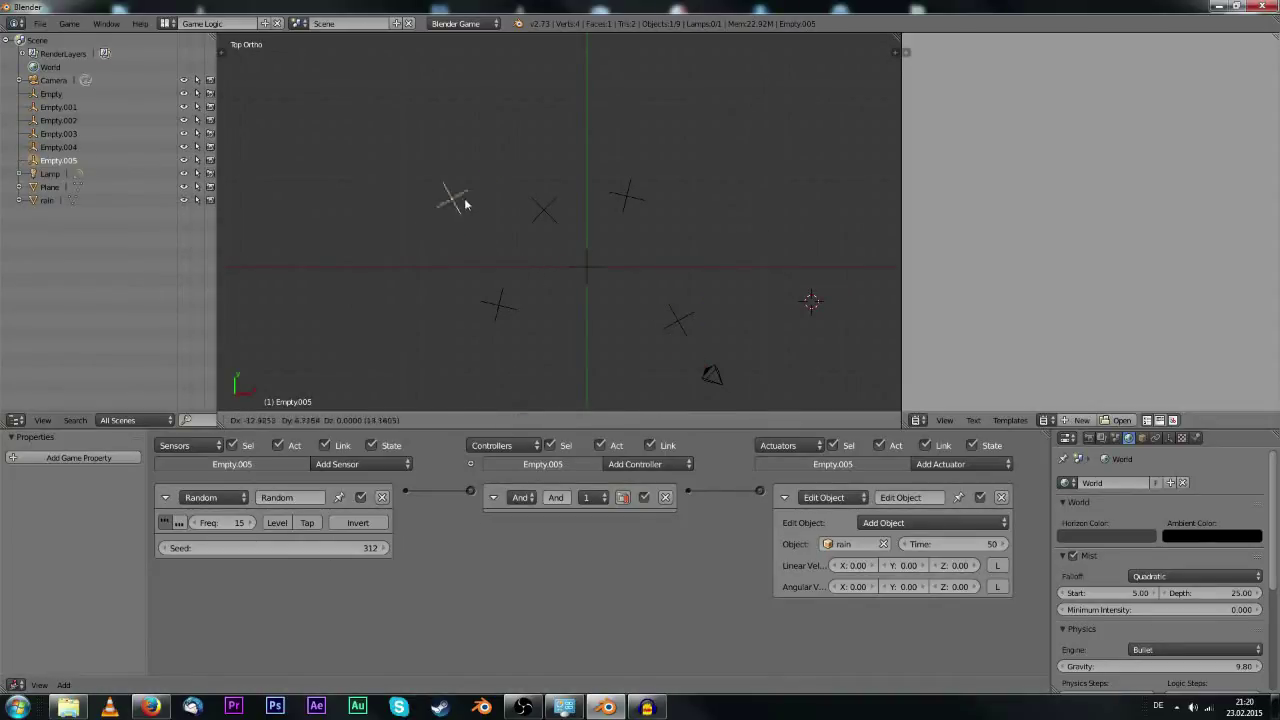
{"action": "left_click", "coordinate": [466, 200]}
{"action": "key", "text": "r"}
{"action": "left_click", "coordinate": [520, 254]}
{"action": "left_click_drag", "start_coordinate": [309, 549], "coordinate": [333, 549]}
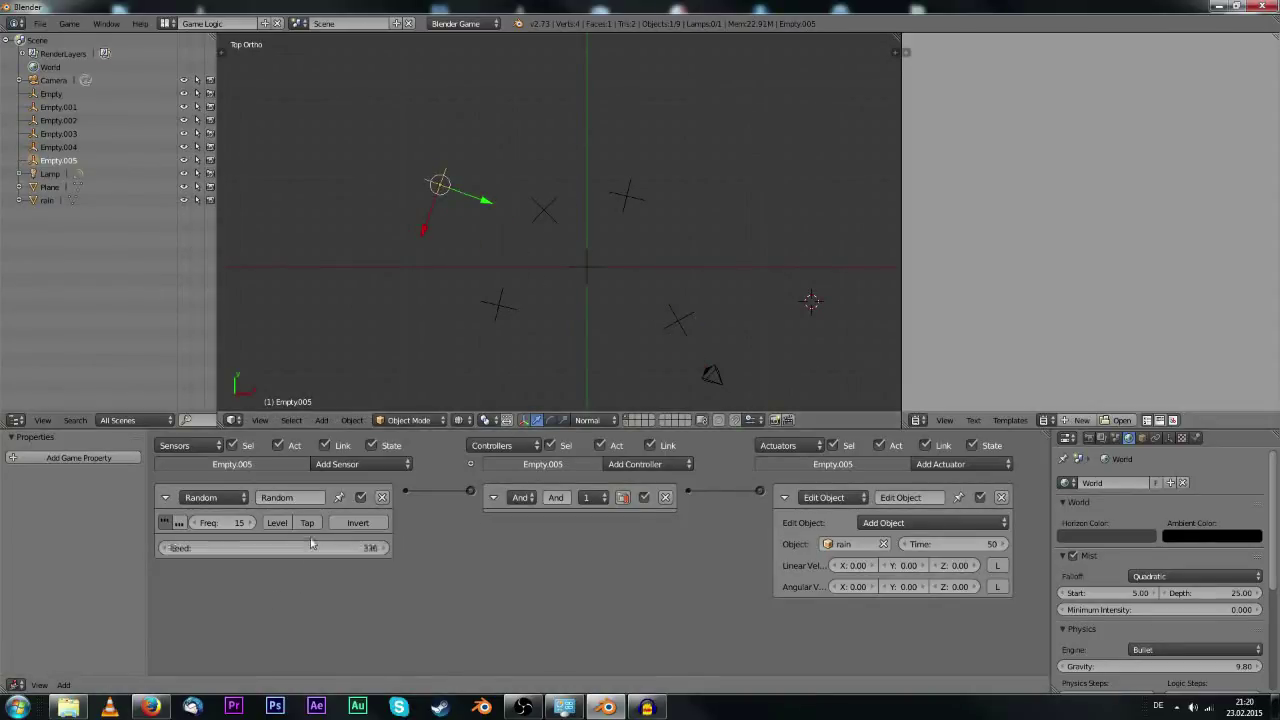
Duplicate the empty to the outer +X side, rotate the copy, and change its random seed.
{"action": "key", "text": "shift+d"}
{"action": "left_click", "coordinate": [745, 266]}
{"action": "key", "text": "r"}
{"action": "left_click", "coordinate": [720, 290]}
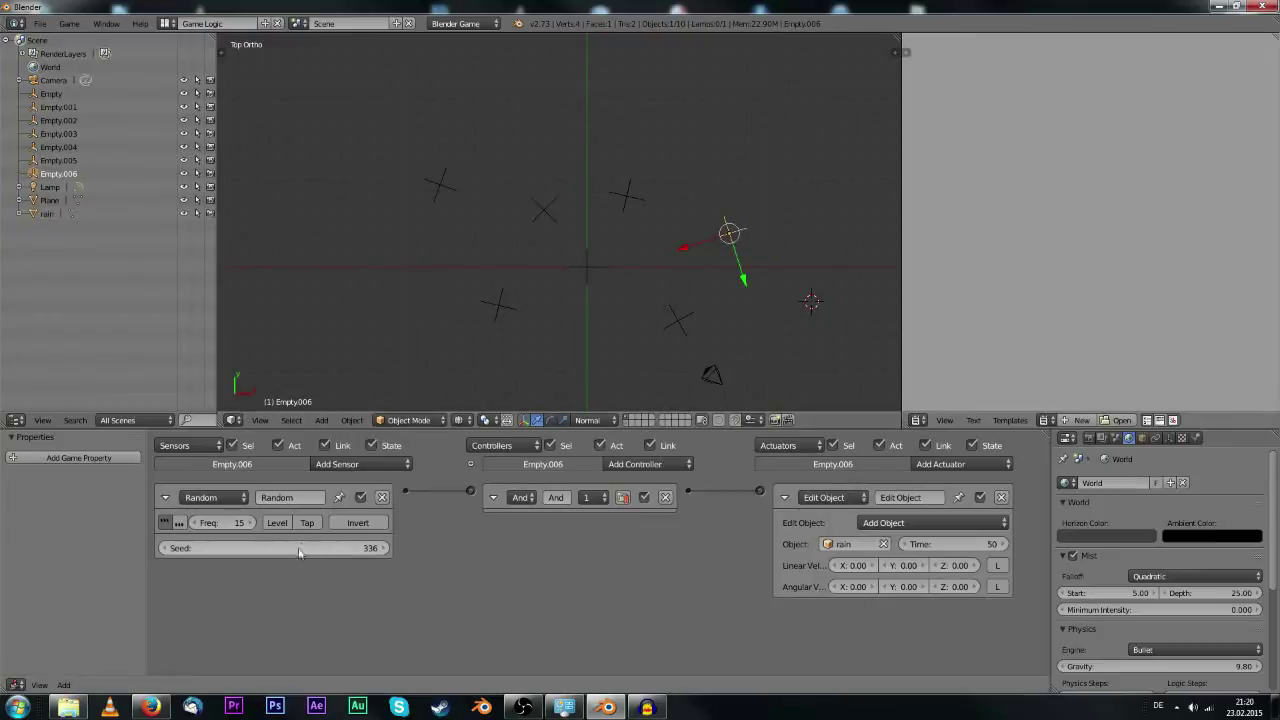
{"action": "left_click_drag", "start_coordinate": [300, 549], "coordinate": [340, 548]}
Place the newest empty copy at the group's -Y edge, rotate it, and raise its random seed above 250.
{"action": "middle_click_drag", "start_coordinate": [615, 385], "coordinate": [526, 277]}
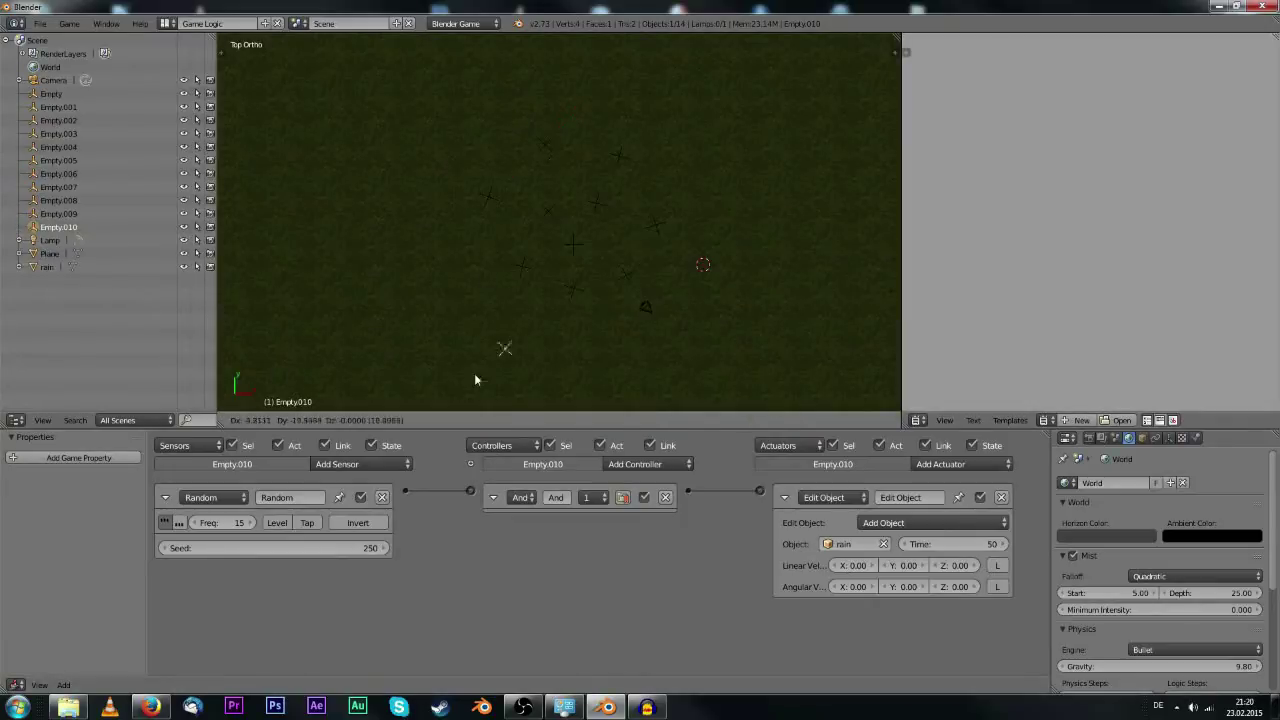
{"action": "left_click", "coordinate": [476, 378]}
{"action": "key", "text": "r"}
{"action": "left_click", "coordinate": [594, 371]}
{"action": "key", "text": "g"}
{"action": "left_click", "coordinate": [602, 350]}
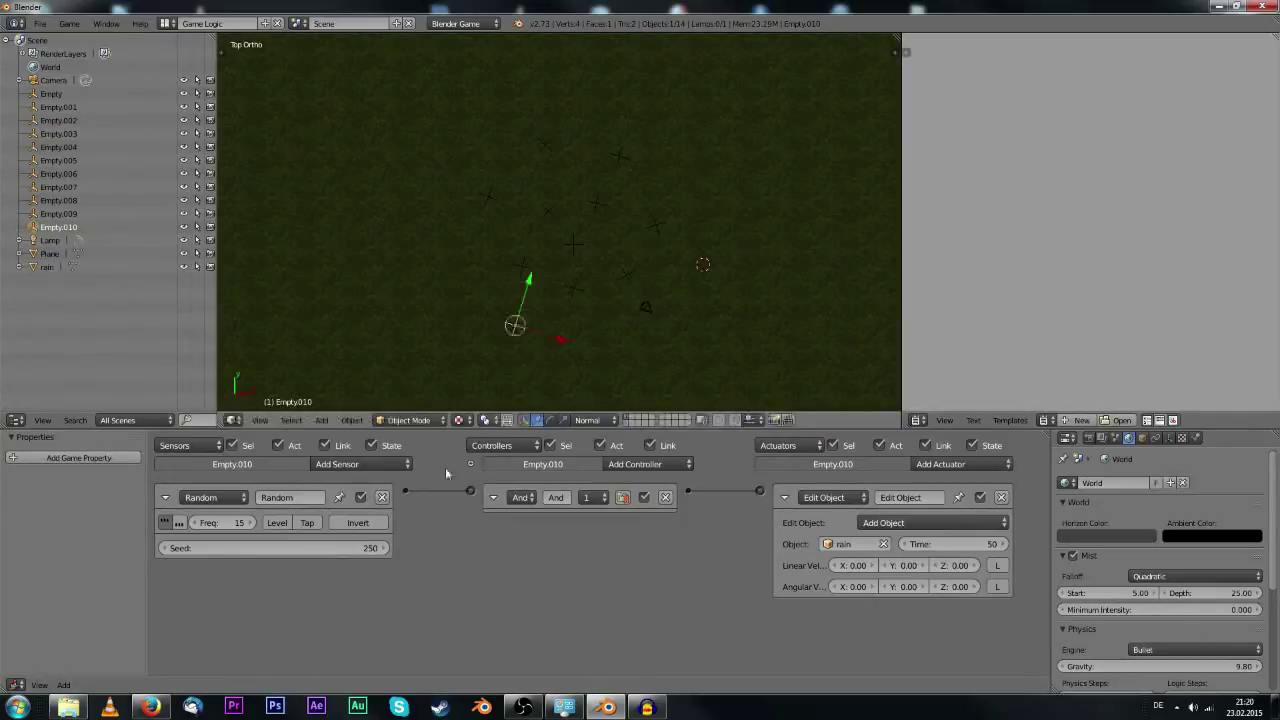
{"action": "left_click_drag", "start_coordinate": [325, 548], "coordinate": [362, 548]}
Duplicate the empty once more, place the copy at the group's outer -X edge, and rotate it.
{"action": "key", "text": "shift+d"}
{"action": "left_click", "coordinate": [446, 302]}
{"action": "key", "text": "r"}
{"action": "left_click", "coordinate": [527, 321]}
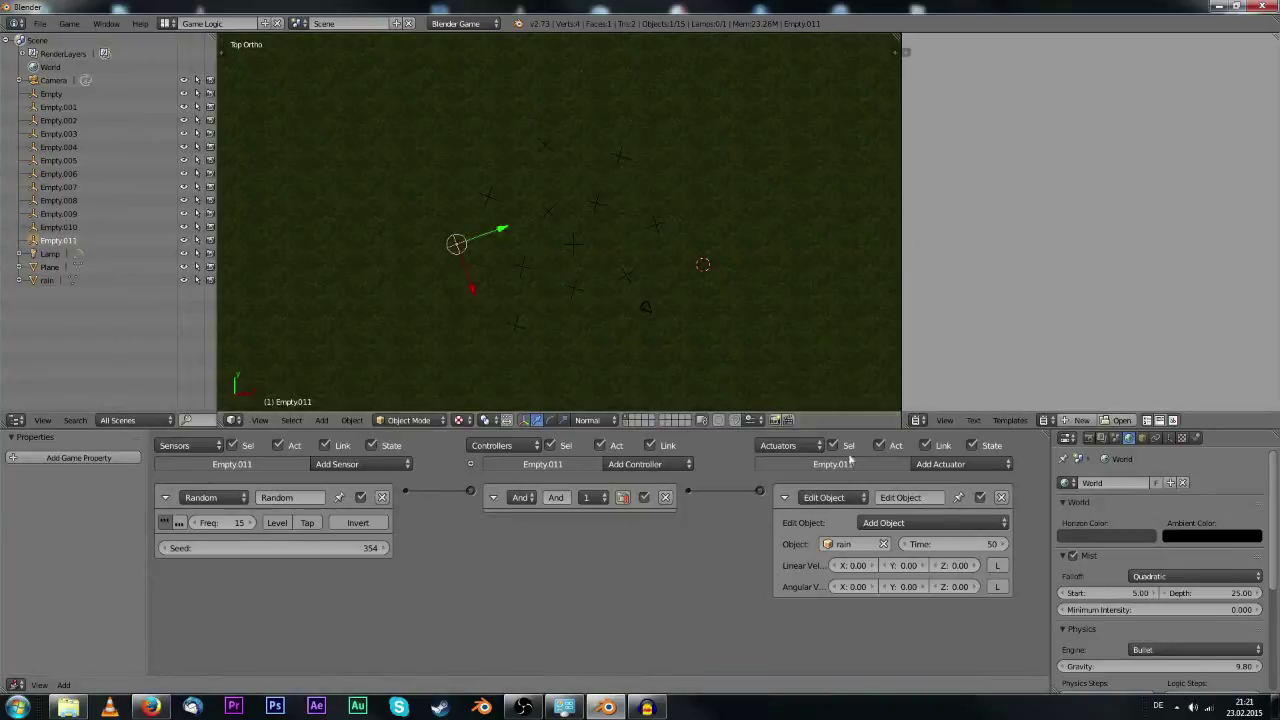
Switch to the survival game blend file and copy its player object together with the player camera.
{"action": "left_click", "coordinate": [1217, 7]}
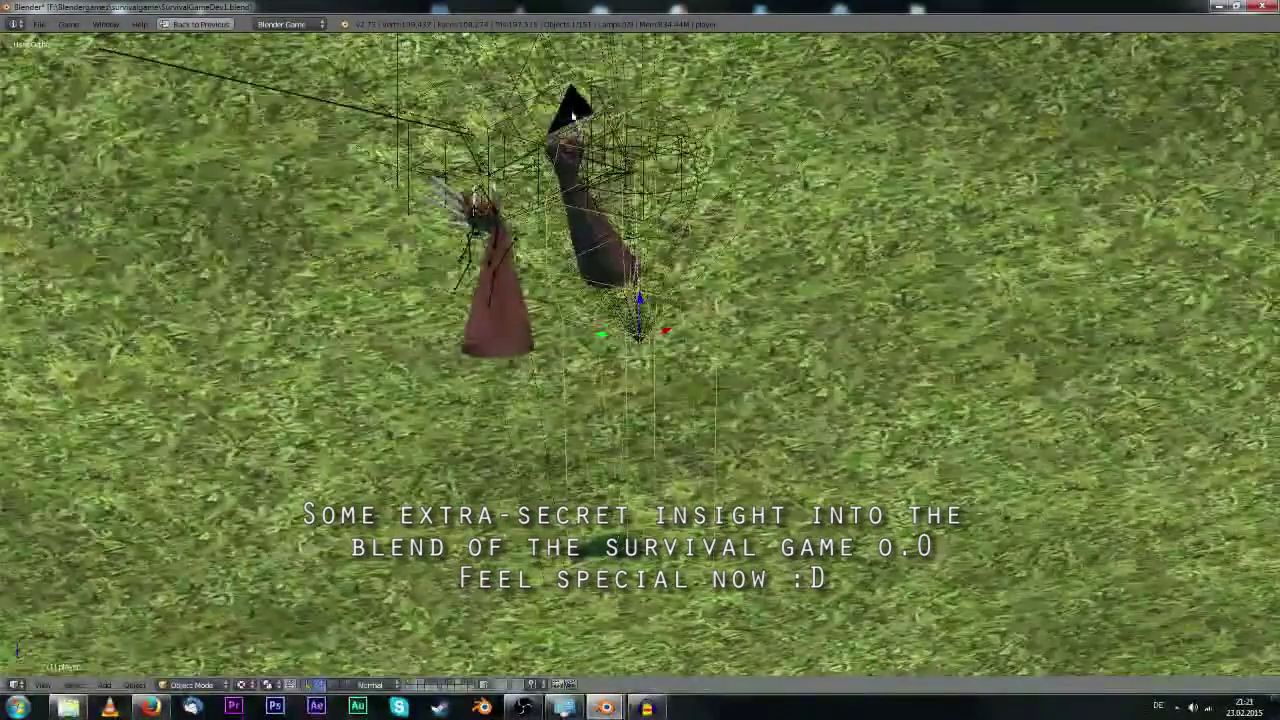
{"action": "right_click", "coordinate": [628, 257]}
{"action": "key", "text": "ctrl+c"}
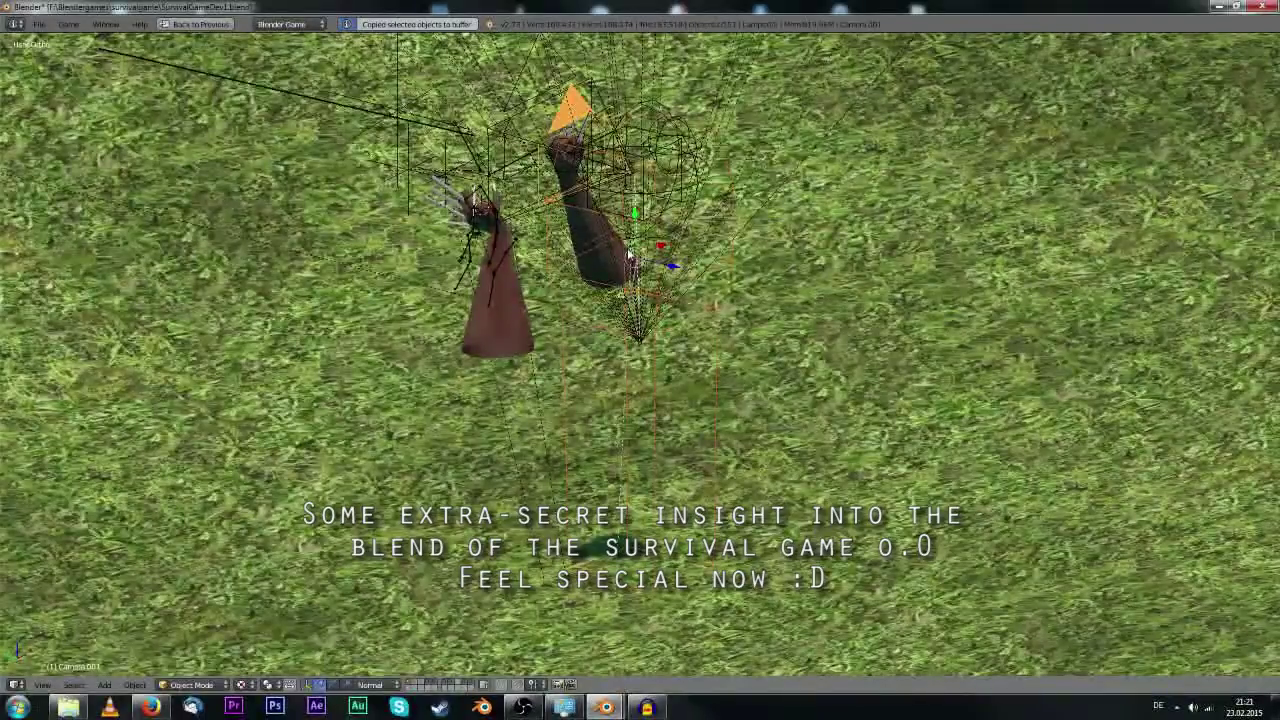
{"action": "middle_click_drag", "start_coordinate": [532, 288], "coordinate": [560, 424]}
{"action": "key", "text": "a"}
{"action": "scroll", "coordinate": [560, 424], "scroll_direction": "up", "scroll_amount": 3}
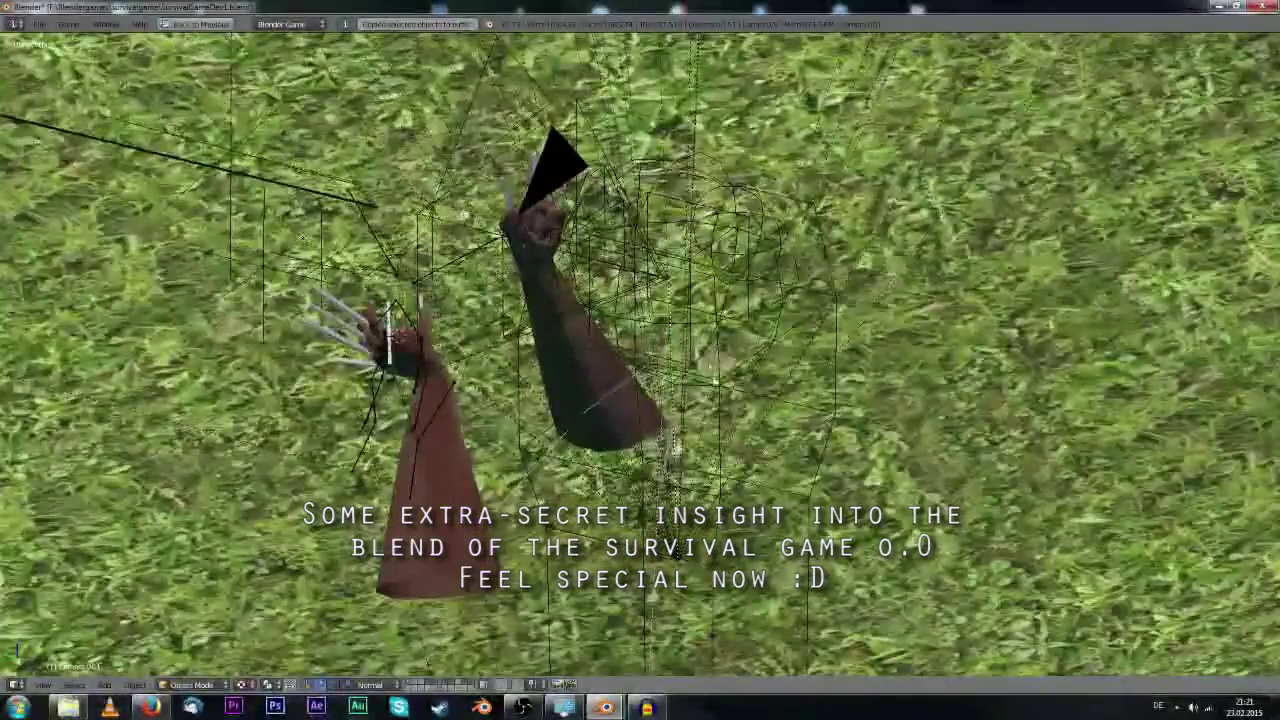
{"action": "right_click", "coordinate": [721, 378]}
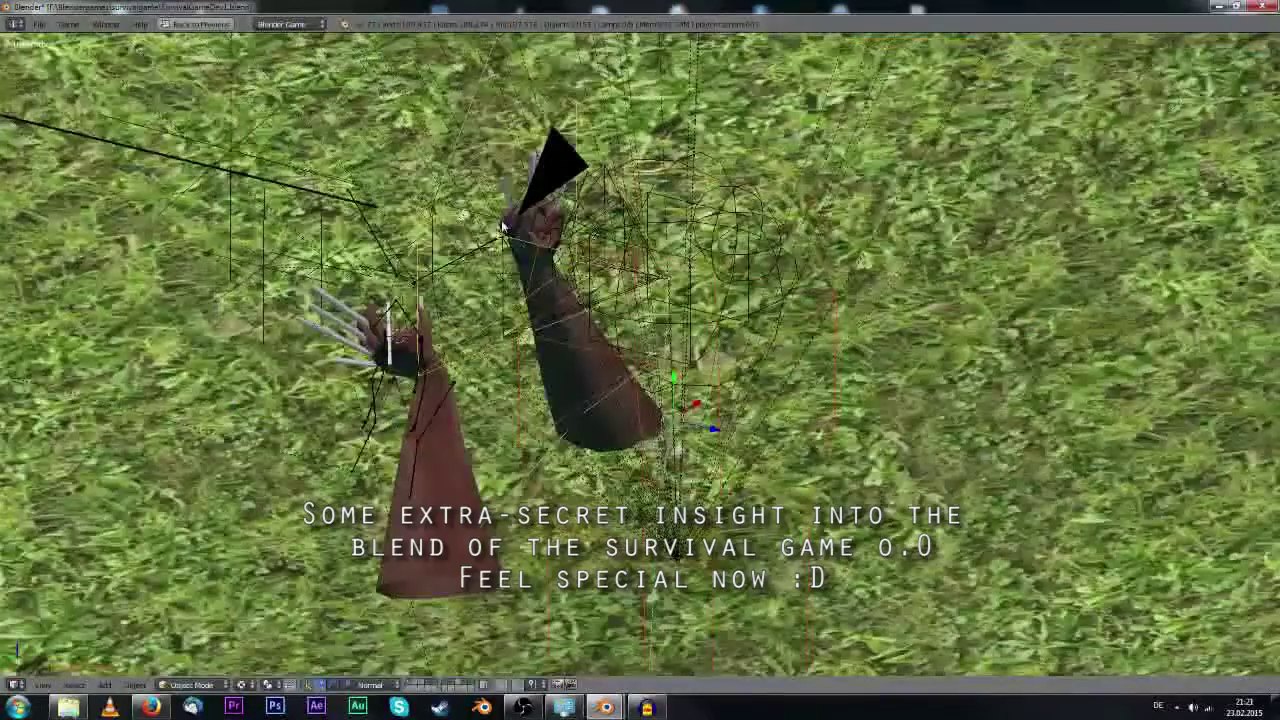
{"action": "key", "text": "ctrl+c"}
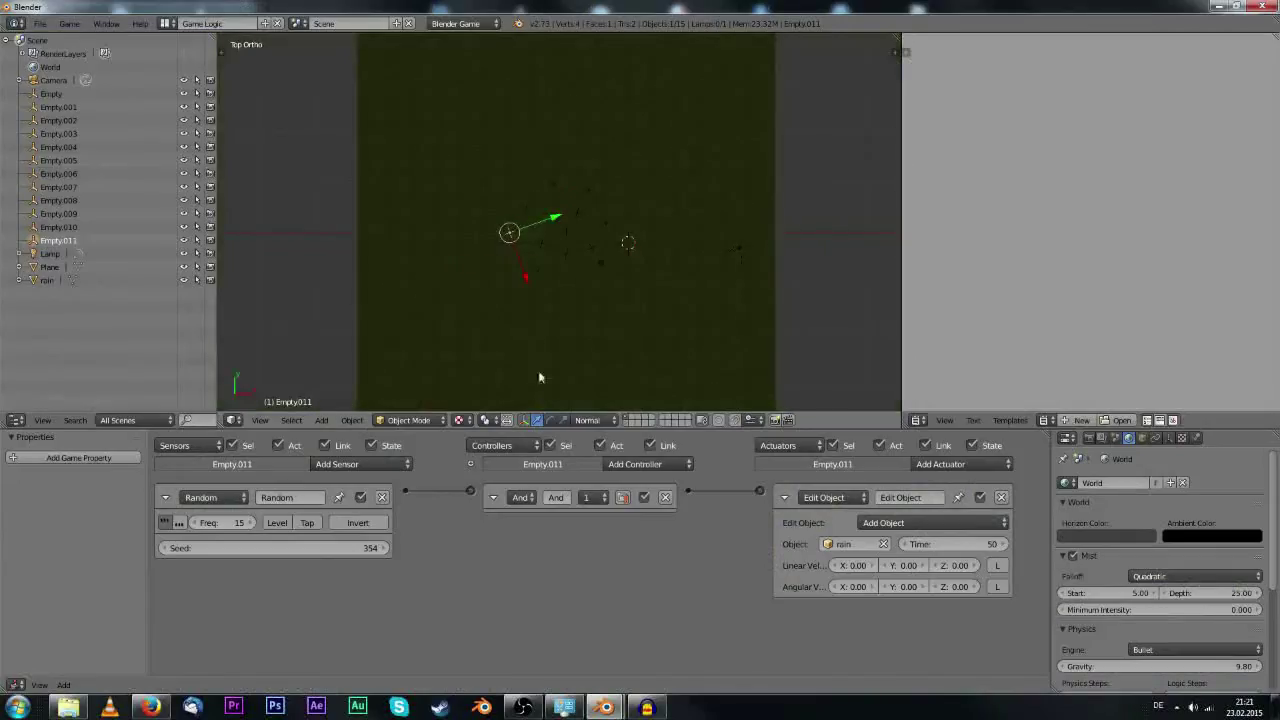
Paste the player and its camera into the rain scene and move the player along Y to beneath the empties.
{"action": "key", "text": "ctrl+v"}
{"action": "key", "text": "KP_1"}
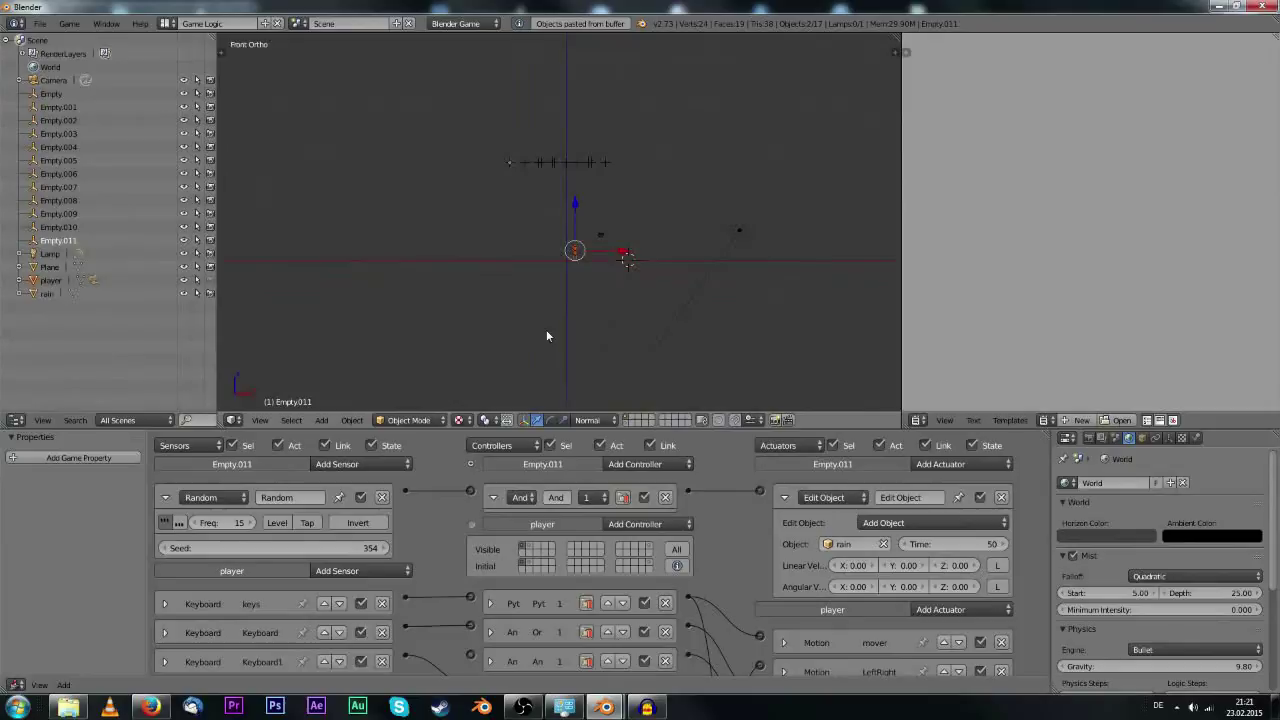
{"action": "key", "text": "KP_3"}
{"action": "right_click", "coordinate": [239, 255]}
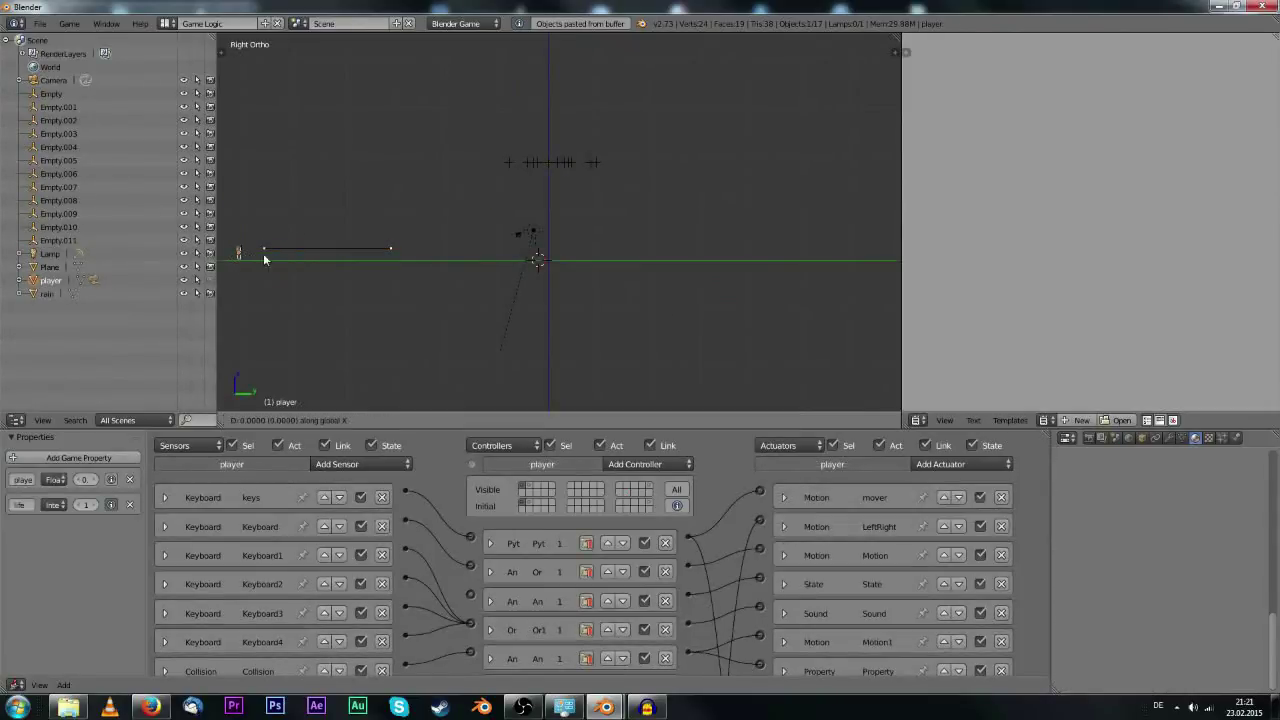
{"action": "key", "text": "y"}
{"action": "left_click", "coordinate": [662, 264]}
Make the player camera the active scene camera and test the rain in the game engine.
{"action": "key", "text": "KP_0"}
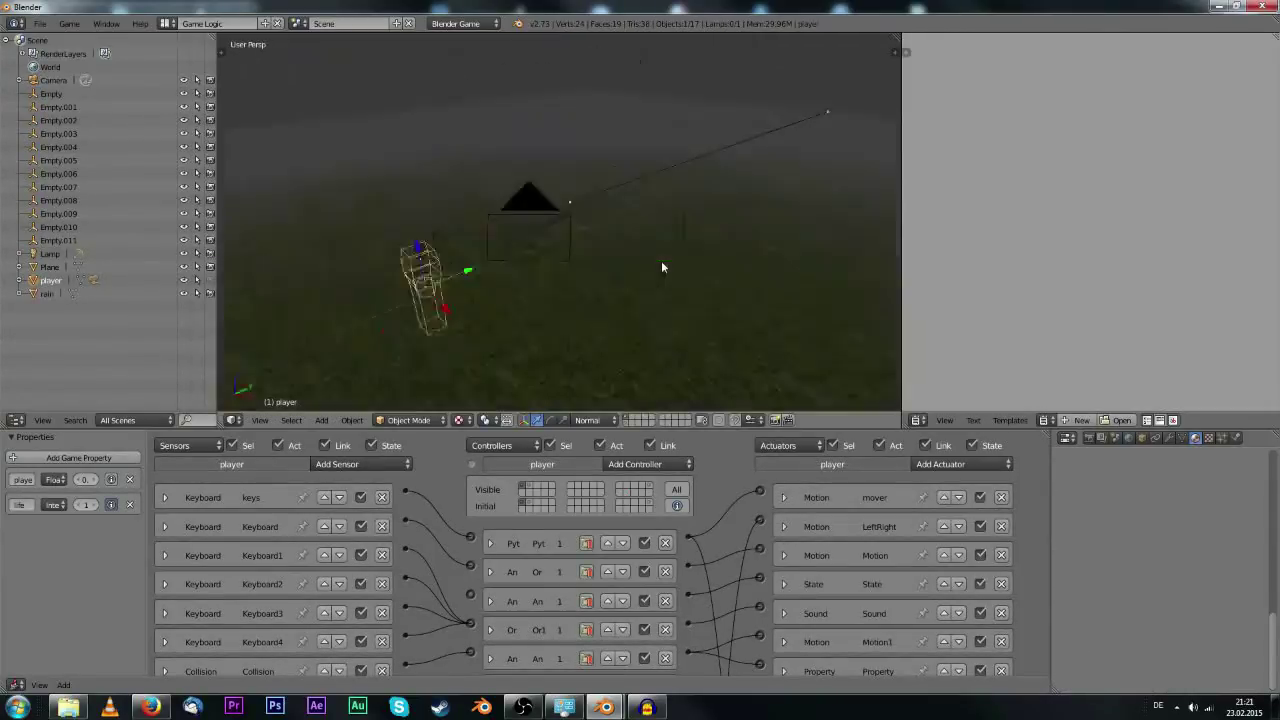
{"action": "right_click", "coordinate": [284, 259]}
{"action": "key", "text": "ctrl+KP_0"}
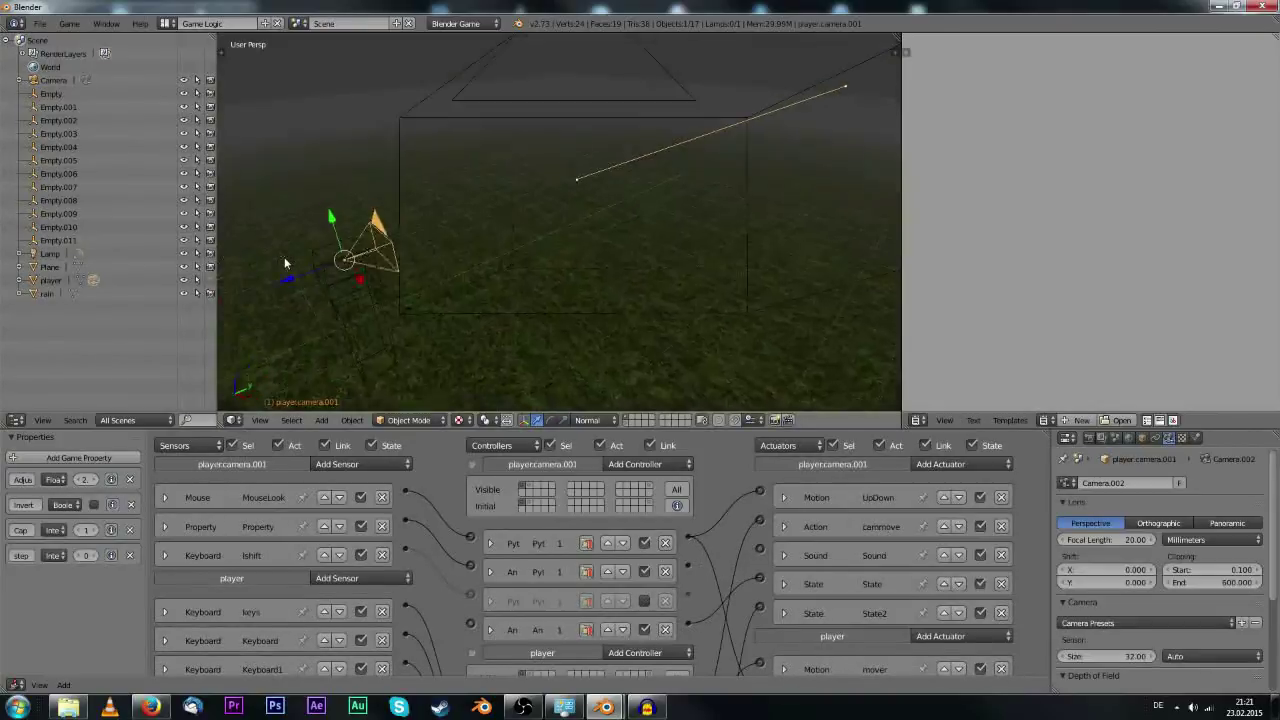
{"action": "key", "text": "KP_0"}
{"action": "key", "text": "p"}
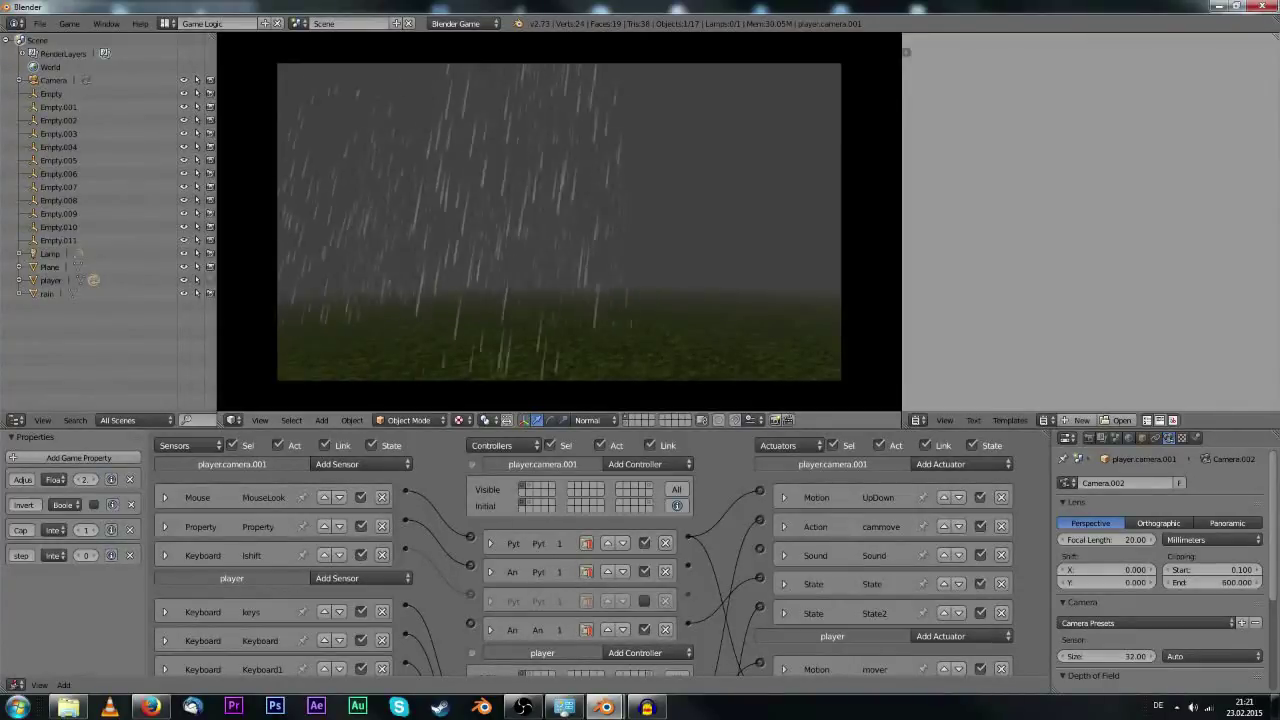
{"action": "key", "text": "Escape"}
Move the player among the empties, near the middle of the group in the ground plane.
{"action": "key", "text": "KP_7"}
{"action": "scroll", "coordinate": [560, 240], "scroll_direction": "up", "scroll_amount": 1}
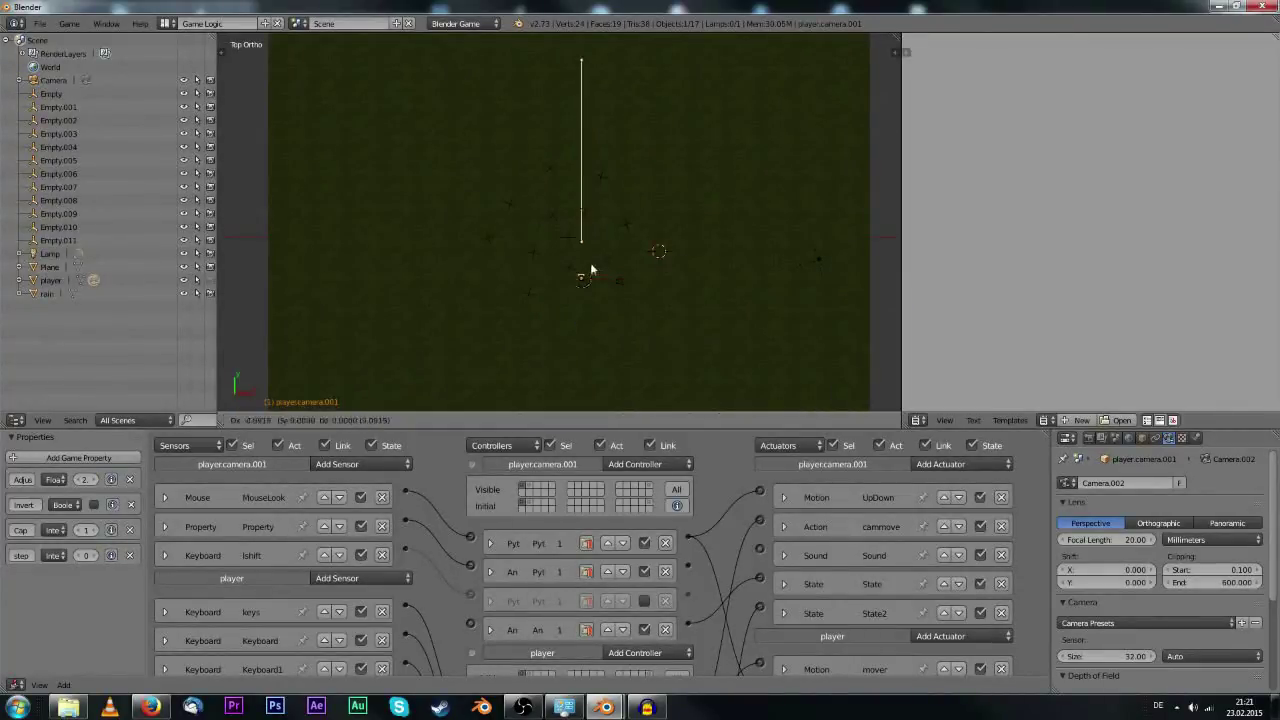
{"action": "right_click", "coordinate": [576, 278]}
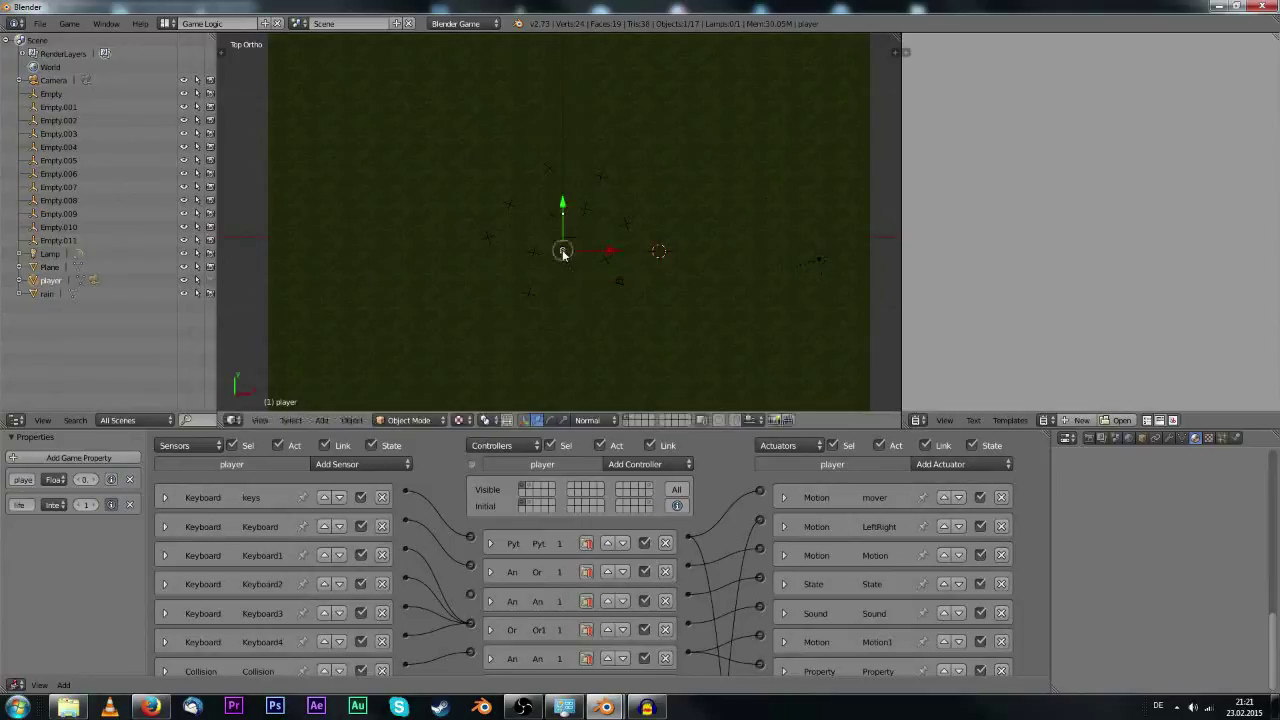
Select all the raised empties and parent them to the player object.
{"action": "scroll", "coordinate": [578, 275], "scroll_direction": "up", "scroll_amount": 3}
{"action": "key", "text": "z"}
{"action": "key", "text": "KP_1"}
{"action": "key", "text": "KP_3"}
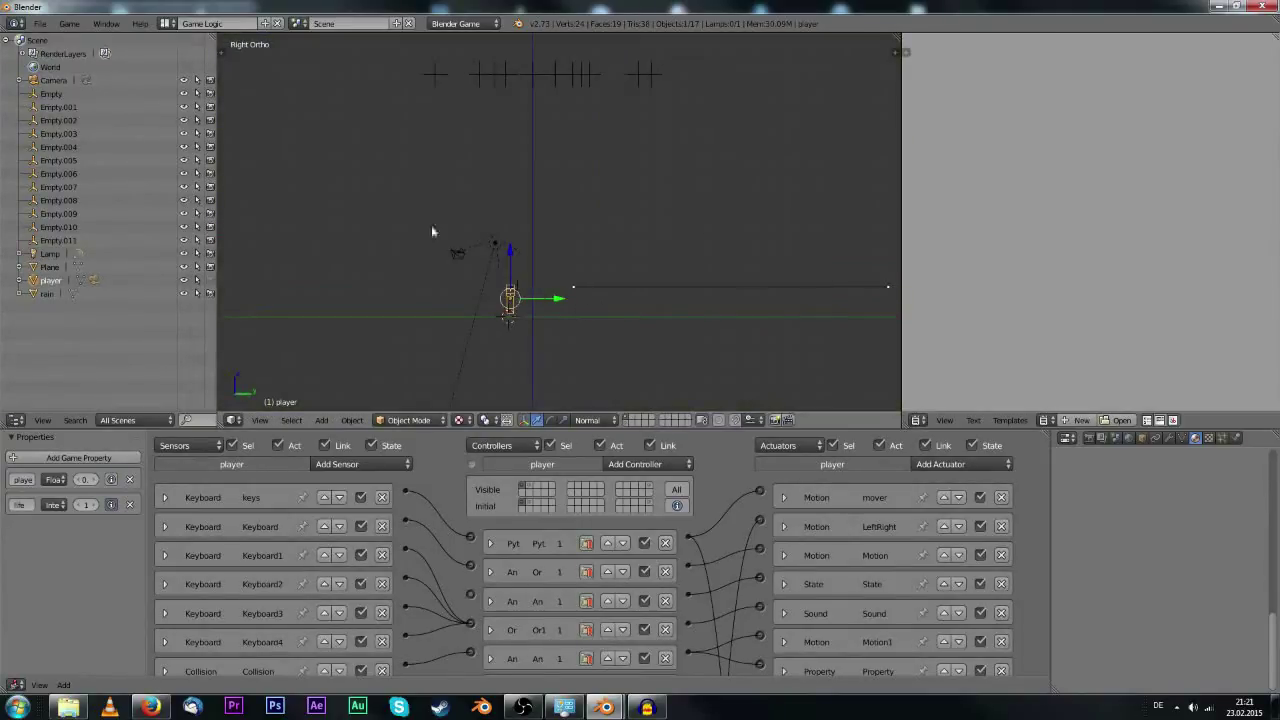
{"action": "scroll", "coordinate": [629, 81], "scroll_direction": "down", "scroll_amount": 9}
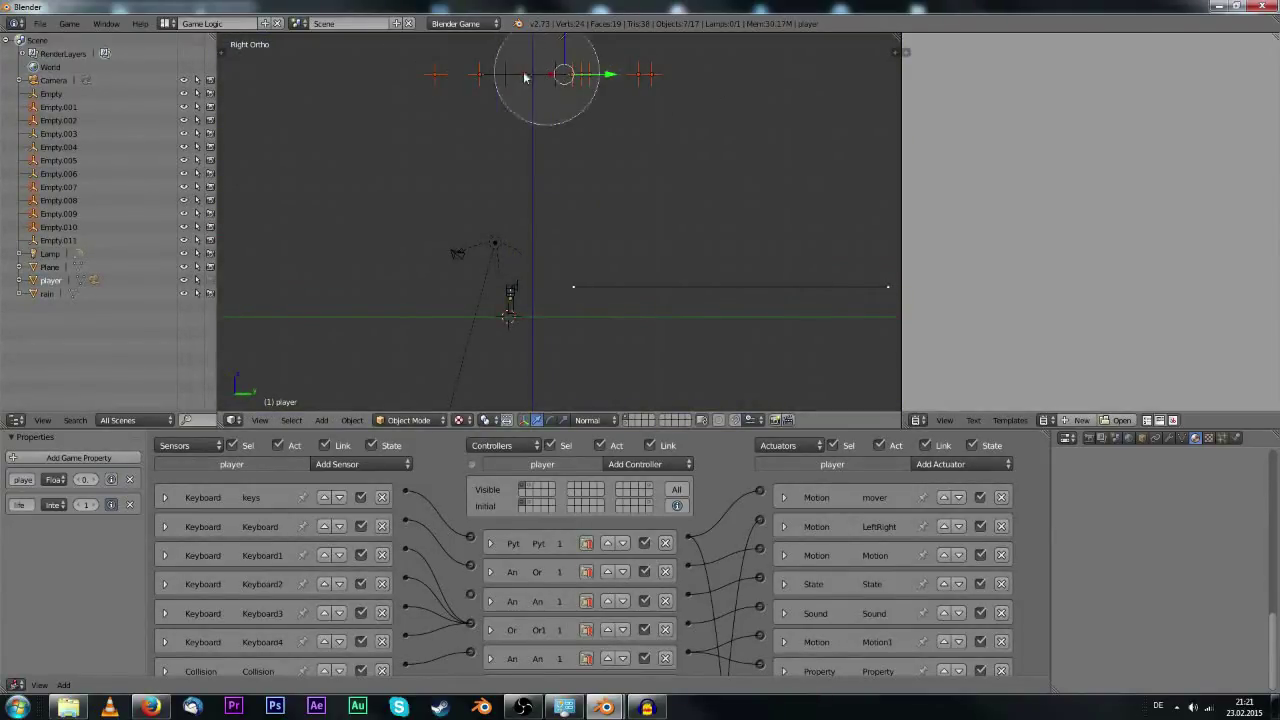
{"action": "left_click_drag", "start_coordinate": [525, 78], "coordinate": [456, 79]}
{"action": "right_click", "coordinate": [457, 80]}
{"action": "key", "text": "ctrl+p"}
{"action": "left_click", "coordinate": [507, 300]}
Run the game from the player camera to check the rain with the empties attached to the player.
{"action": "key", "text": "KP_0"}
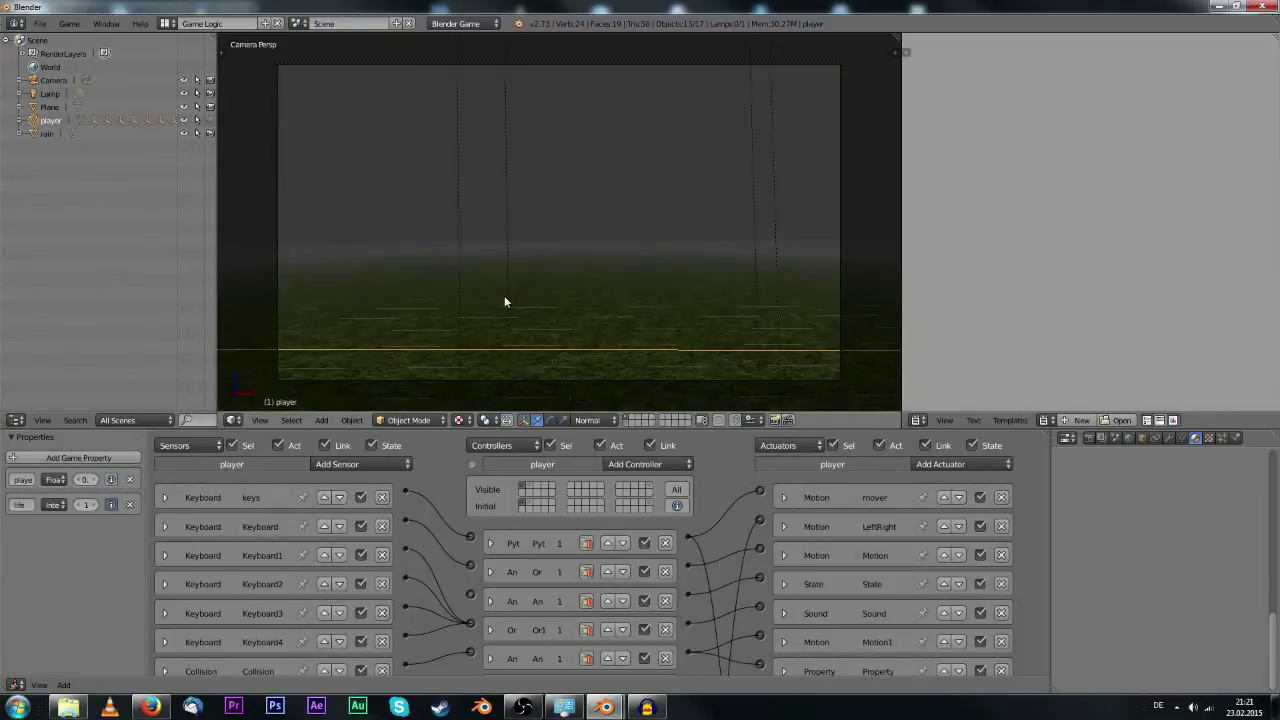
{"action": "key", "text": "p"}
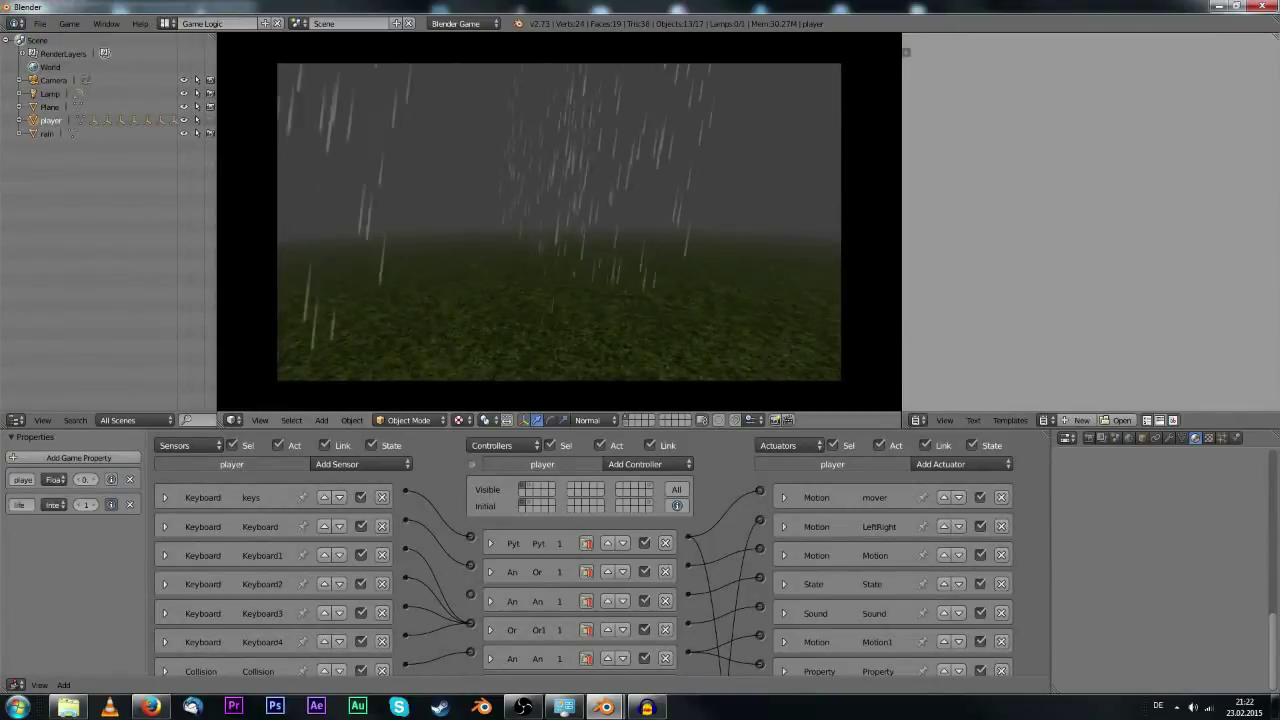
{"action": "key", "text": "Escape"}
Duplicate the empty on the player's -X side, place the copy towards +Y, rotate it, and set its random seed to 384.
{"action": "key", "text": "KP_7"}
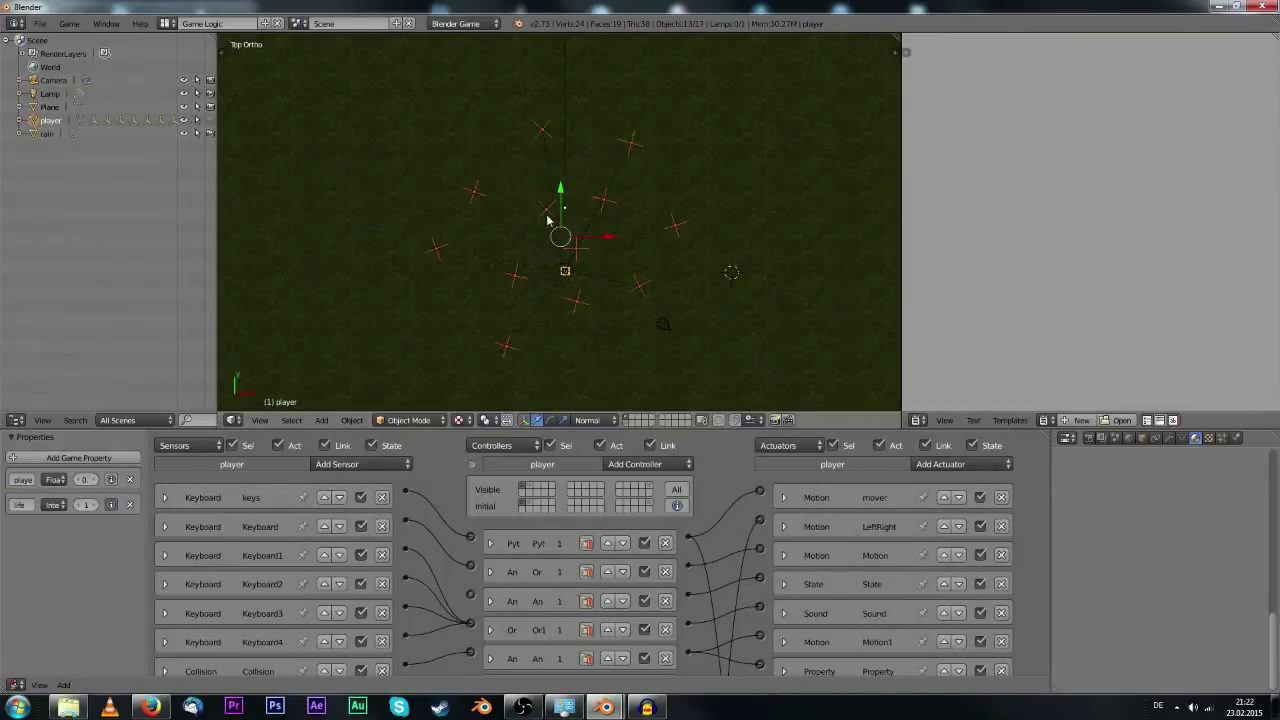
{"action": "right_click", "coordinate": [523, 288]}
{"action": "right_click", "coordinate": [516, 279]}
{"action": "key", "text": "shift+d"}
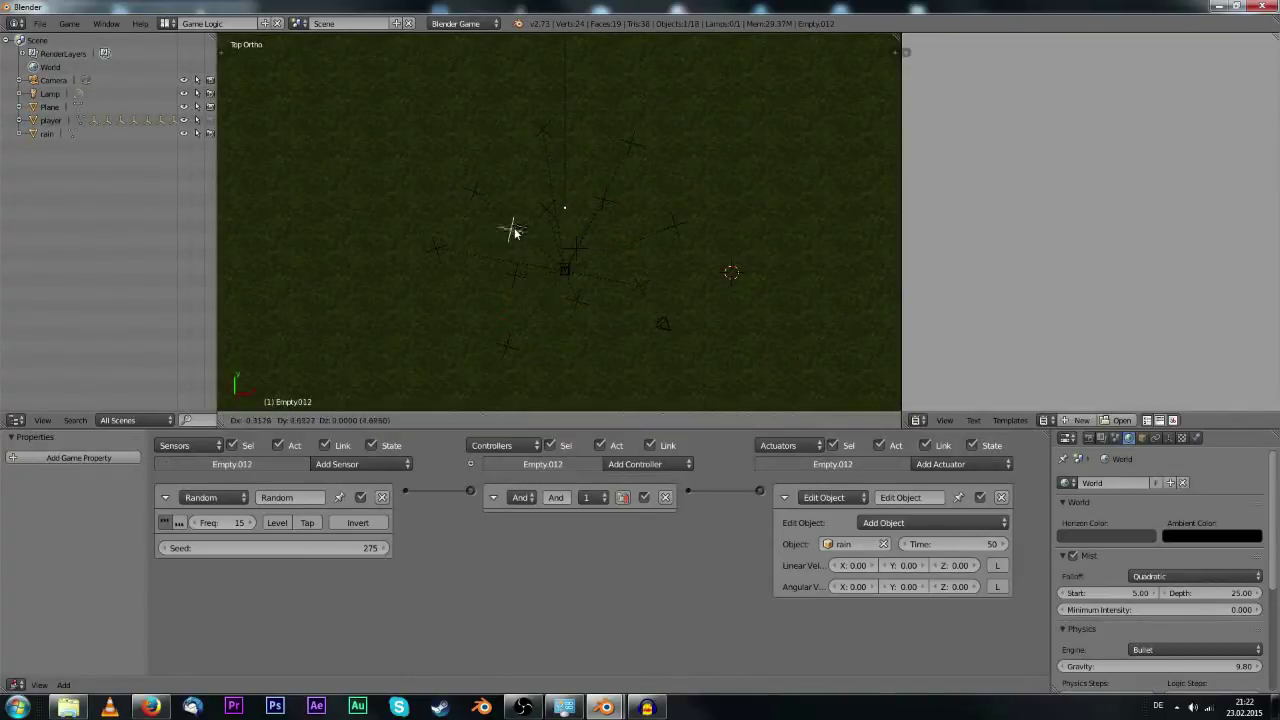
{"action": "left_click", "coordinate": [514, 233]}
{"action": "key", "text": "r"}
{"action": "left_click", "coordinate": [600, 237]}
Duplicate the new empty further towards +Y, rotate the copy, and set its random seed to 490.
{"action": "key", "text": "shift+d"}
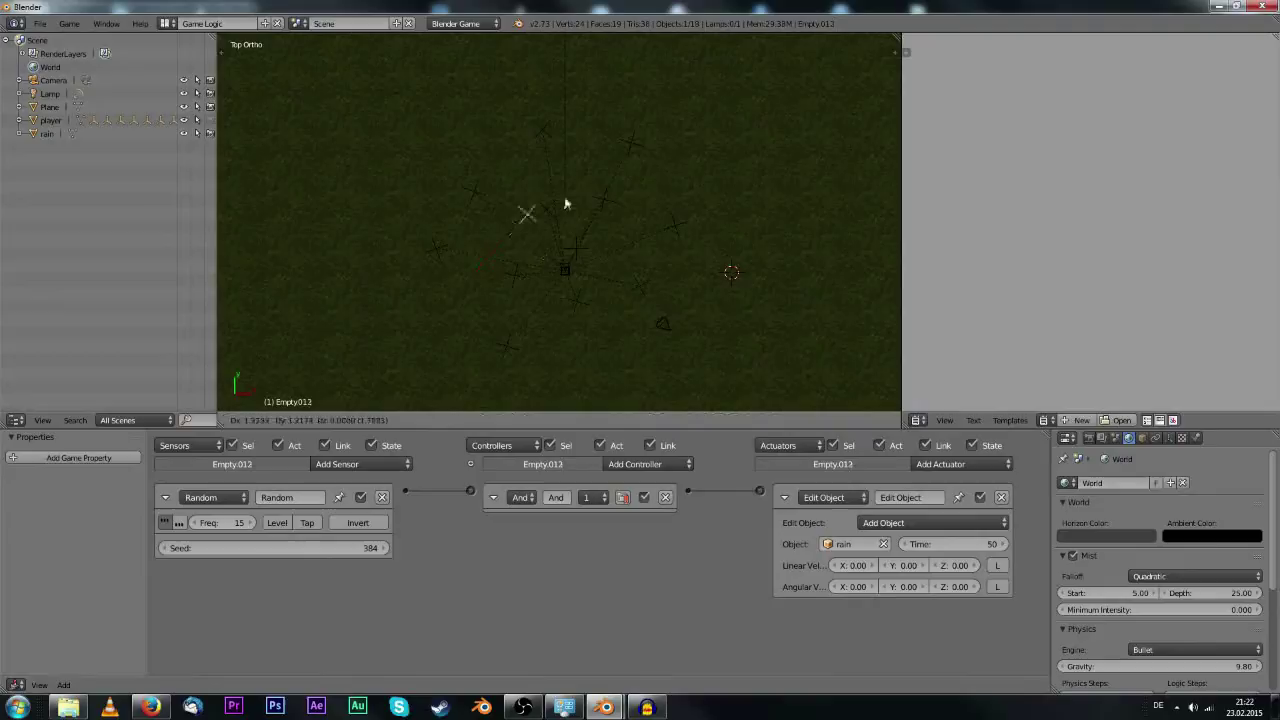
{"action": "left_click", "coordinate": [581, 160]}
{"action": "key", "text": "r"}
{"action": "left_click", "coordinate": [537, 223]}
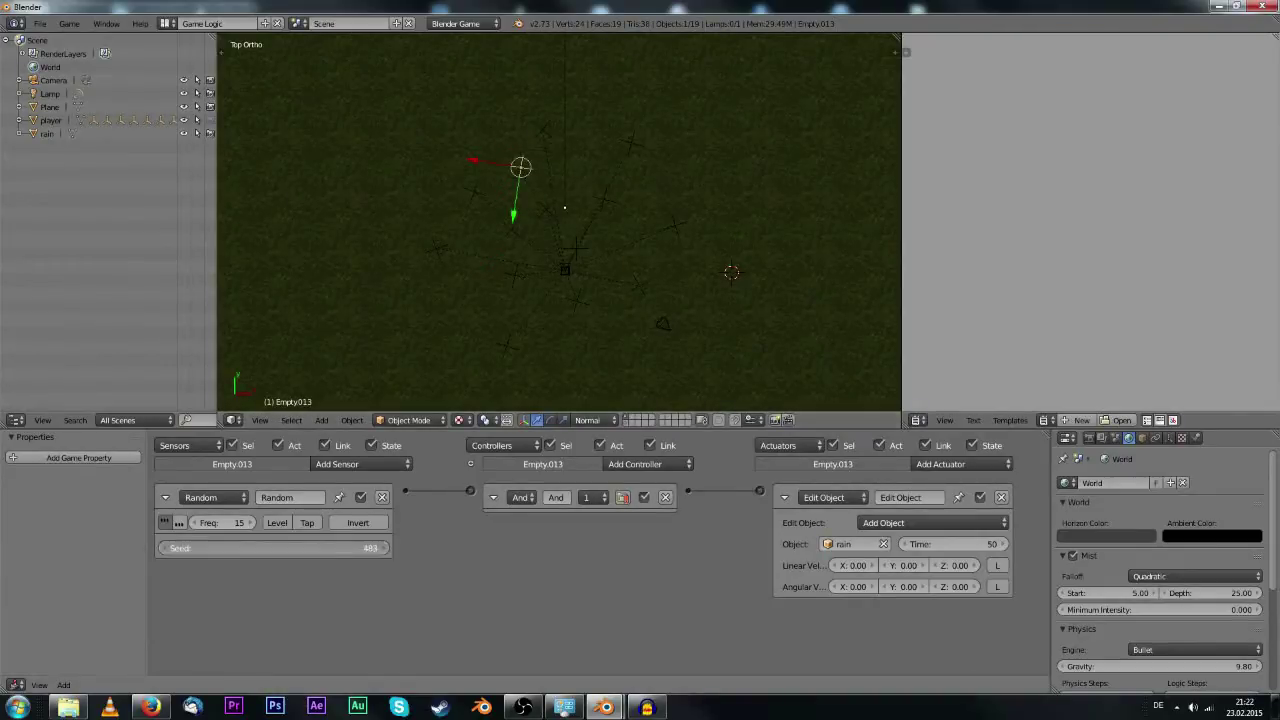
Duplicate the empty to the group's +X side, rotate the copy, and set its random seed to 511.
{"action": "key", "text": "shift+d"}
{"action": "left_click", "coordinate": [700, 255]}
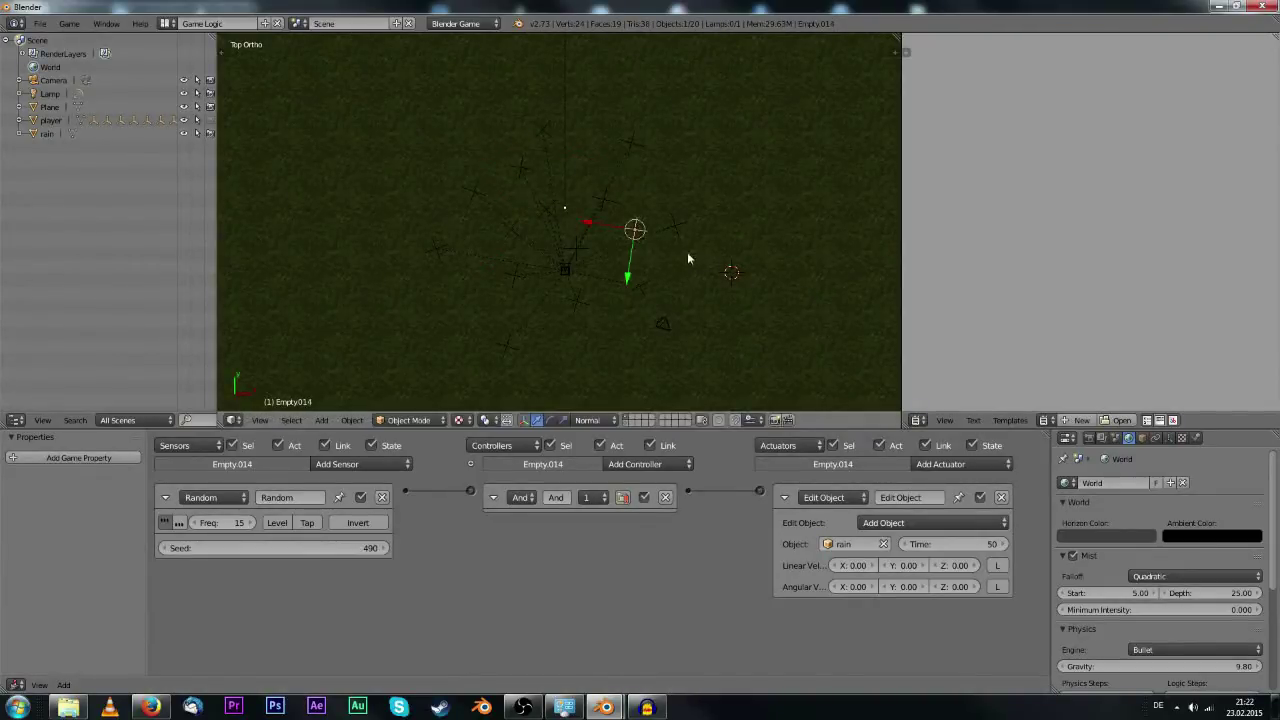
{"action": "key", "text": "r"}
{"action": "left_click", "coordinate": [670, 271]}
Duplicate the empty between the two +Y empties, rotate the copy, and set its random seed to 541.
{"action": "key", "text": "shift+d"}
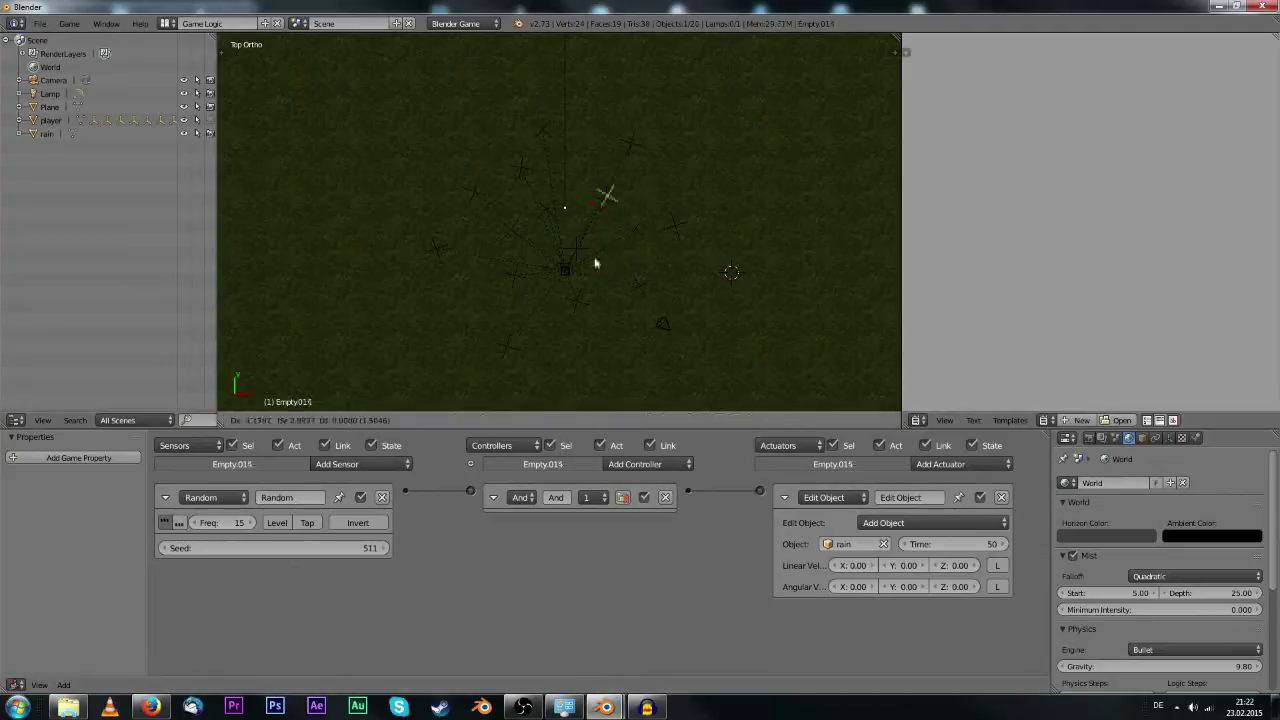
{"action": "left_click", "coordinate": [565, 232]}
{"action": "key", "text": "r"}
{"action": "left_click", "coordinate": [606, 200]}
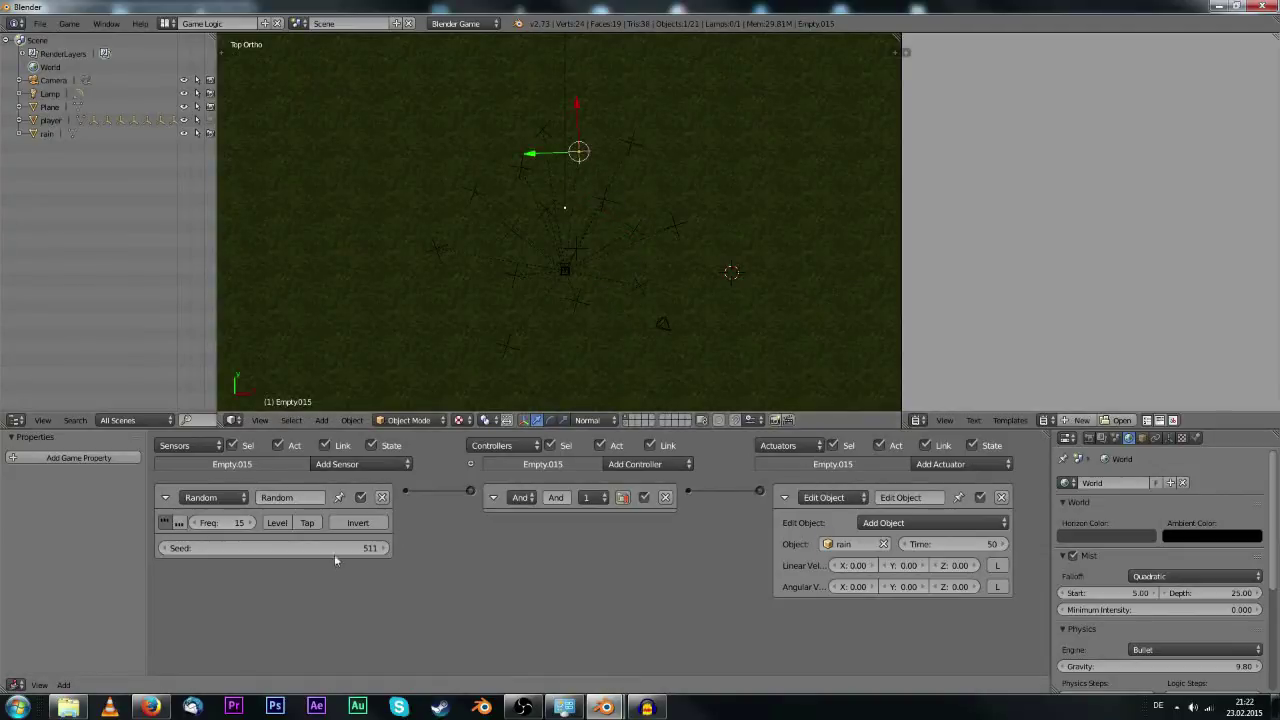
Add two more empty copies along the group's outer +Y edge, rotate the first, and set their random seeds to 574 and 624.
{"action": "key", "text": "shift+d"}
{"action": "left_click", "coordinate": [551, 257]}
{"action": "key", "text": "r"}
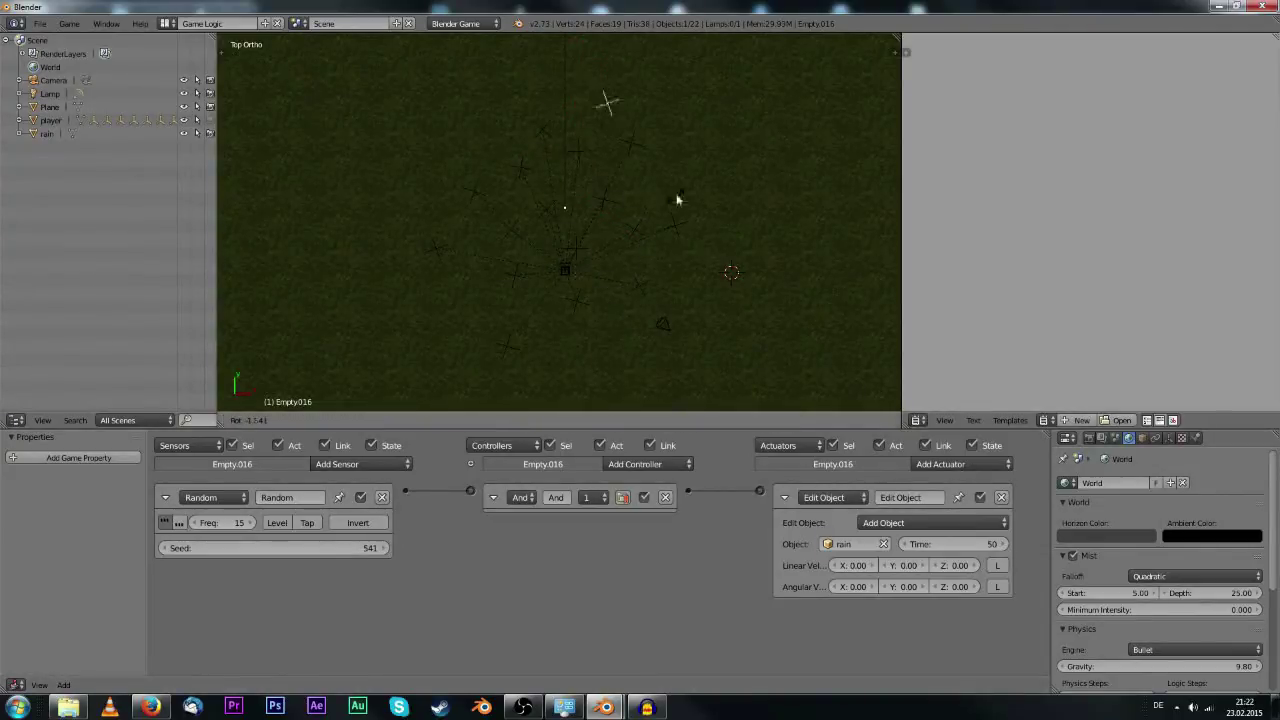
{"action": "left_click", "coordinate": [597, 268]}
{"action": "key", "text": "shift+d"}
{"action": "left_click", "coordinate": [590, 130]}
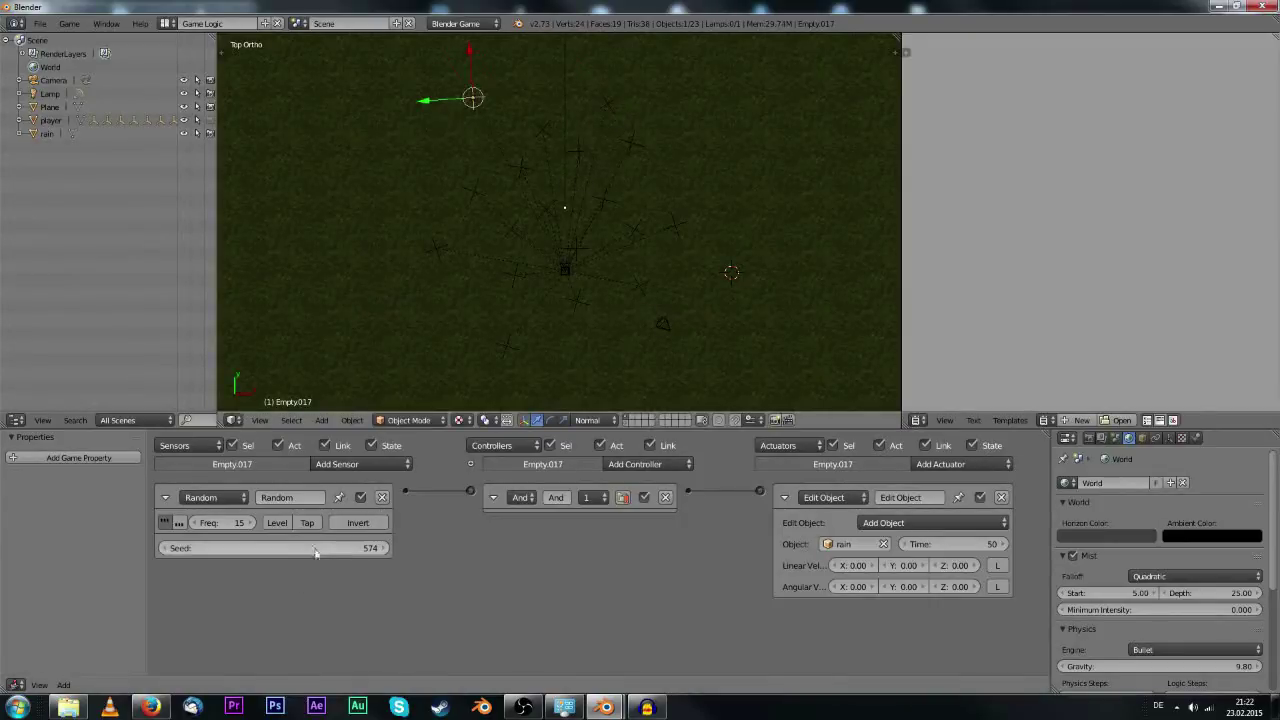
Run the game from the player camera to check the rain with the additional emitters.
{"action": "key", "text": "KP_0"}
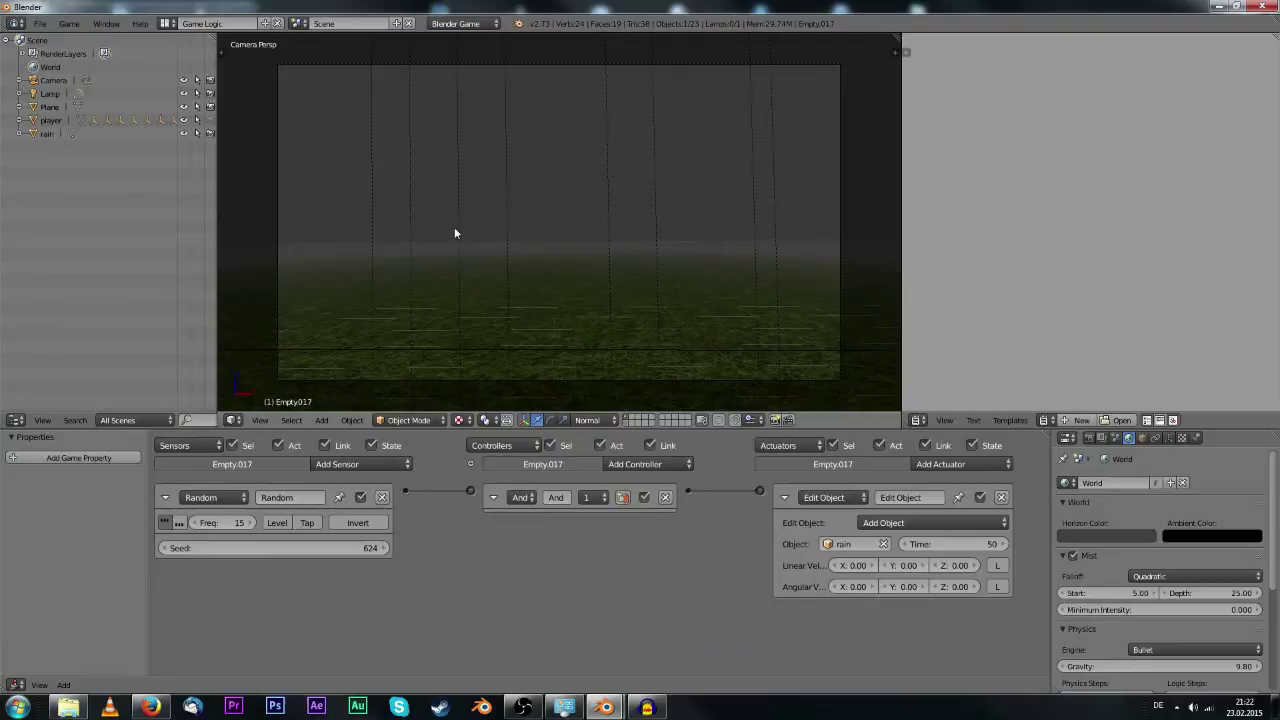
{"action": "key", "text": "p"}
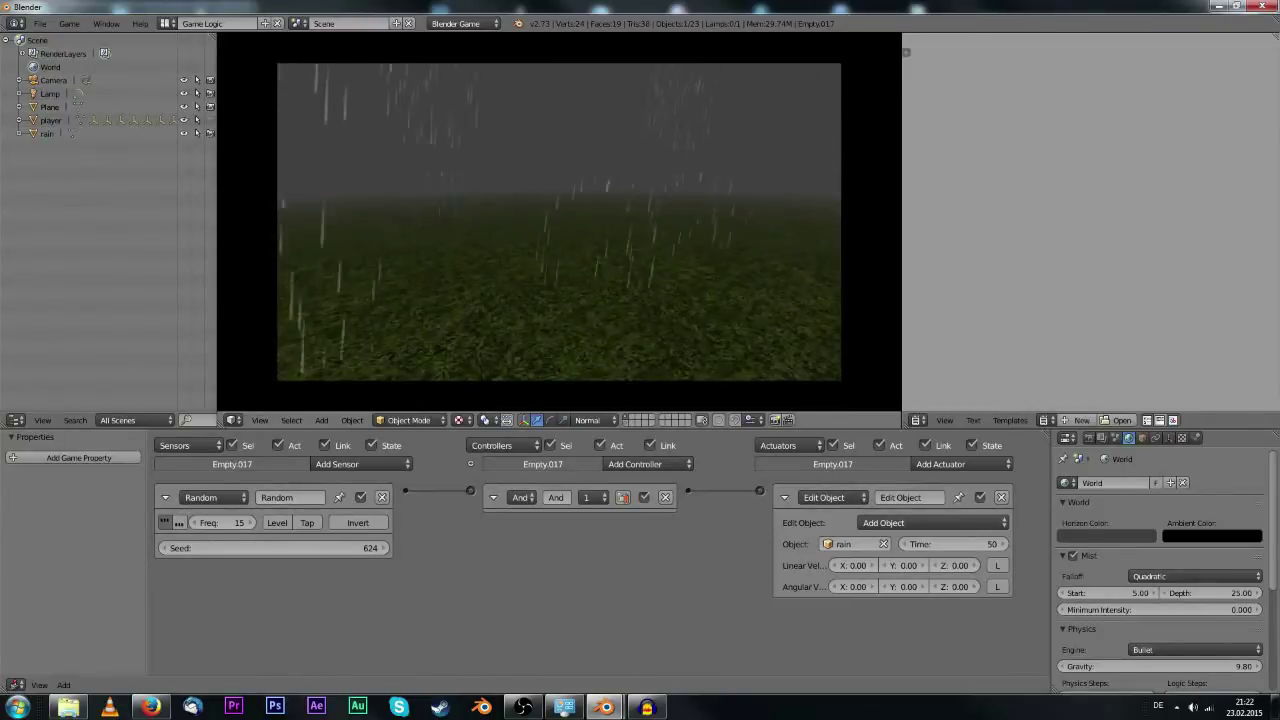
{"action": "key", "text": "Escape"}
Duplicate the empty at the group's -Y edge towards +X, set the copy's random seed to 504, and rotate it.
{"action": "key", "text": "KP_7"}
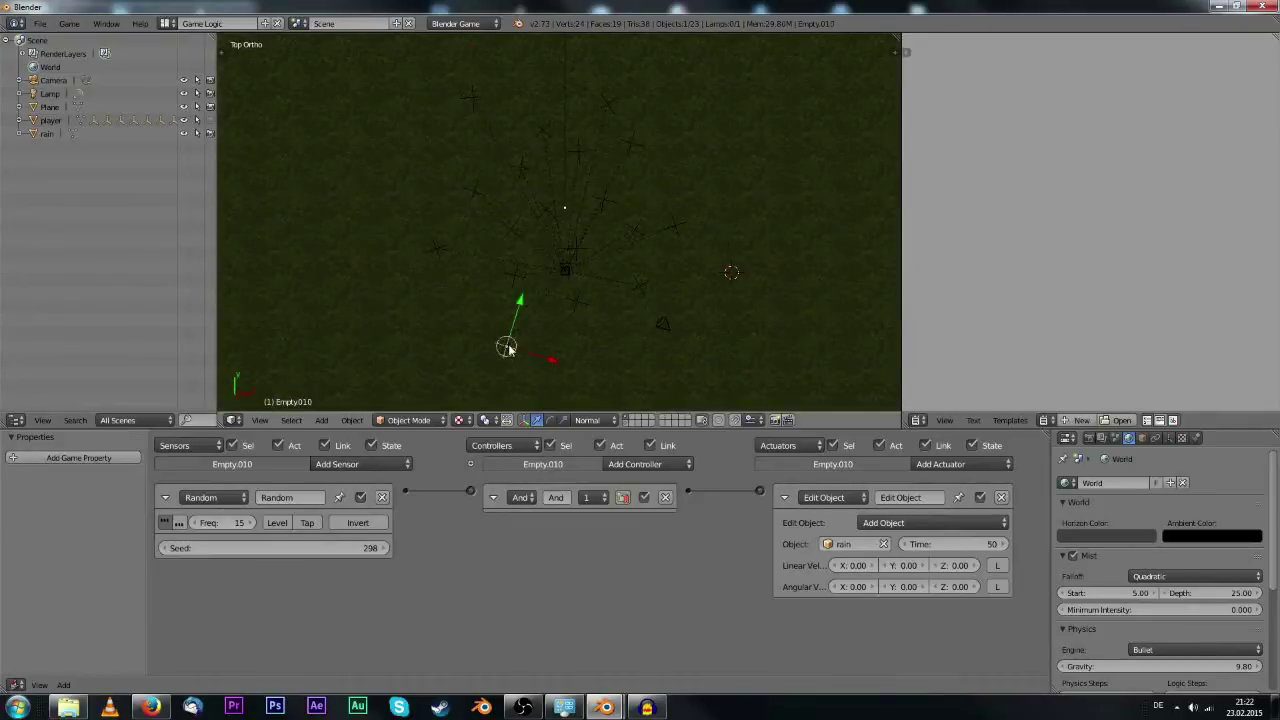
{"action": "key", "text": "shift+d"}
{"action": "left_click", "coordinate": [607, 363]}
{"action": "left_click_drag", "start_coordinate": [290, 548], "coordinate": [560, 548]}
{"action": "middle_click_drag", "start_coordinate": [665, 355], "coordinate": [638, 250], "text": "shift"}
{"action": "key", "text": "r"}
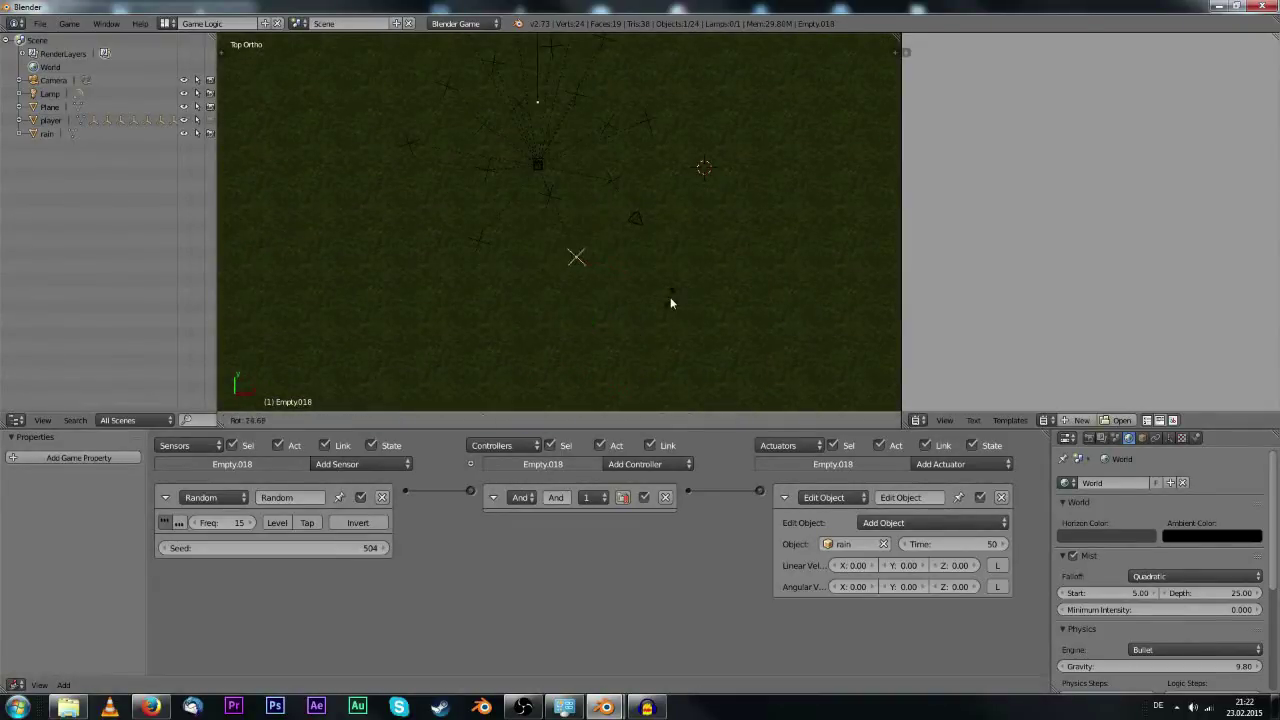
{"action": "left_click", "coordinate": [667, 298]}
Duplicate the newest empty, reposition the copy beyond the group's -Y edge, and set its random seed to 549.
{"action": "key", "text": "shift+d"}
{"action": "left_click", "coordinate": [572, 333]}
{"action": "key", "text": "g"}
{"action": "left_click", "coordinate": [598, 306]}
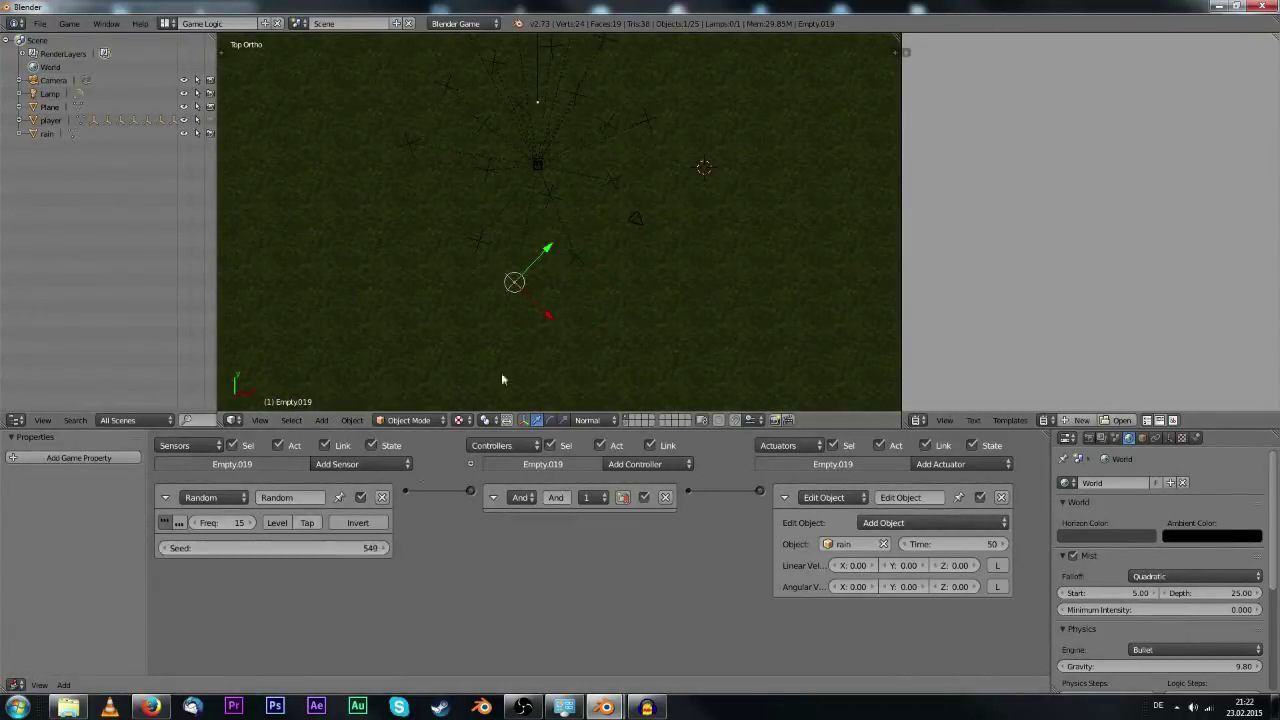
{"action": "key", "text": "g"}
{"action": "left_click", "coordinate": [445, 243]}
Duplicate the empty once more on the group's -Y side and test the rain from the player camera.
{"action": "key", "text": "shift+d"}
{"action": "left_click", "coordinate": [612, 303]}
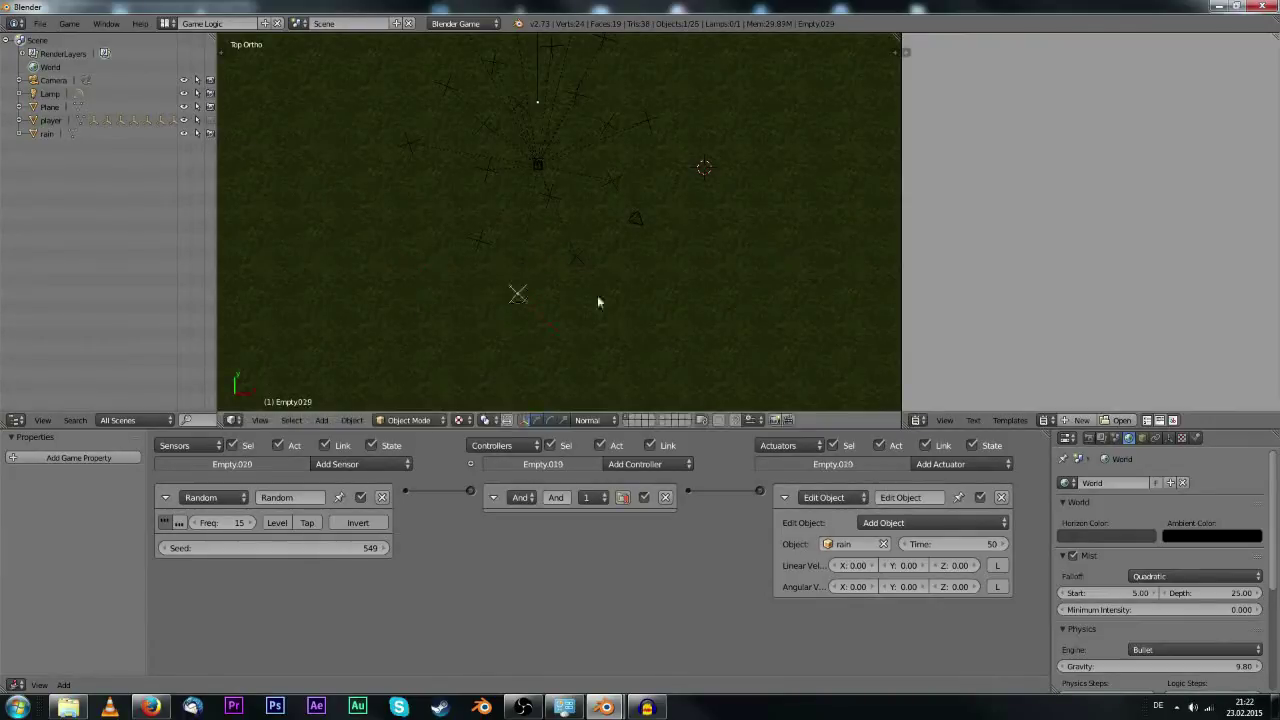
{"action": "left_click", "coordinate": [472, 240]}
{"action": "key", "text": "KP_0"}
{"action": "key", "text": "p"}
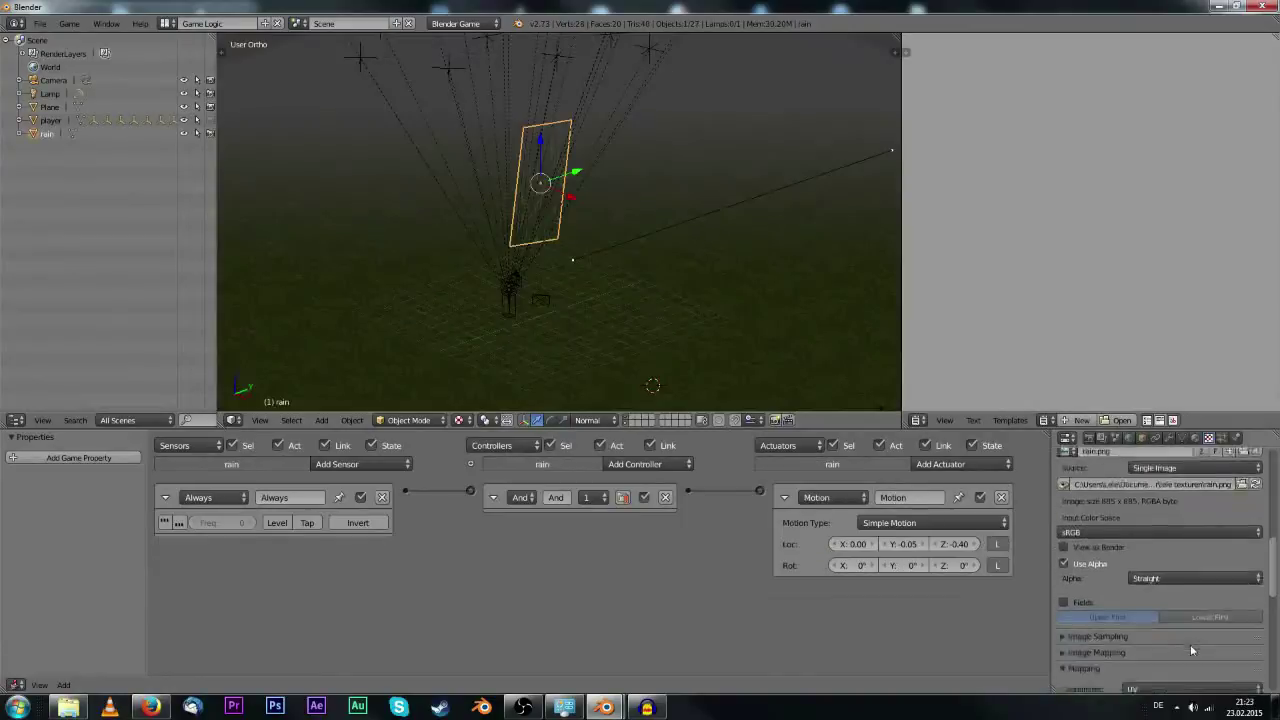
Lower the rain texture's Alpha influence to 0.120 while checking the rain plane's transparency from several angles.
{"action": "scroll", "coordinate": [1185, 643], "scroll_direction": "down", "scroll_amount": 6}
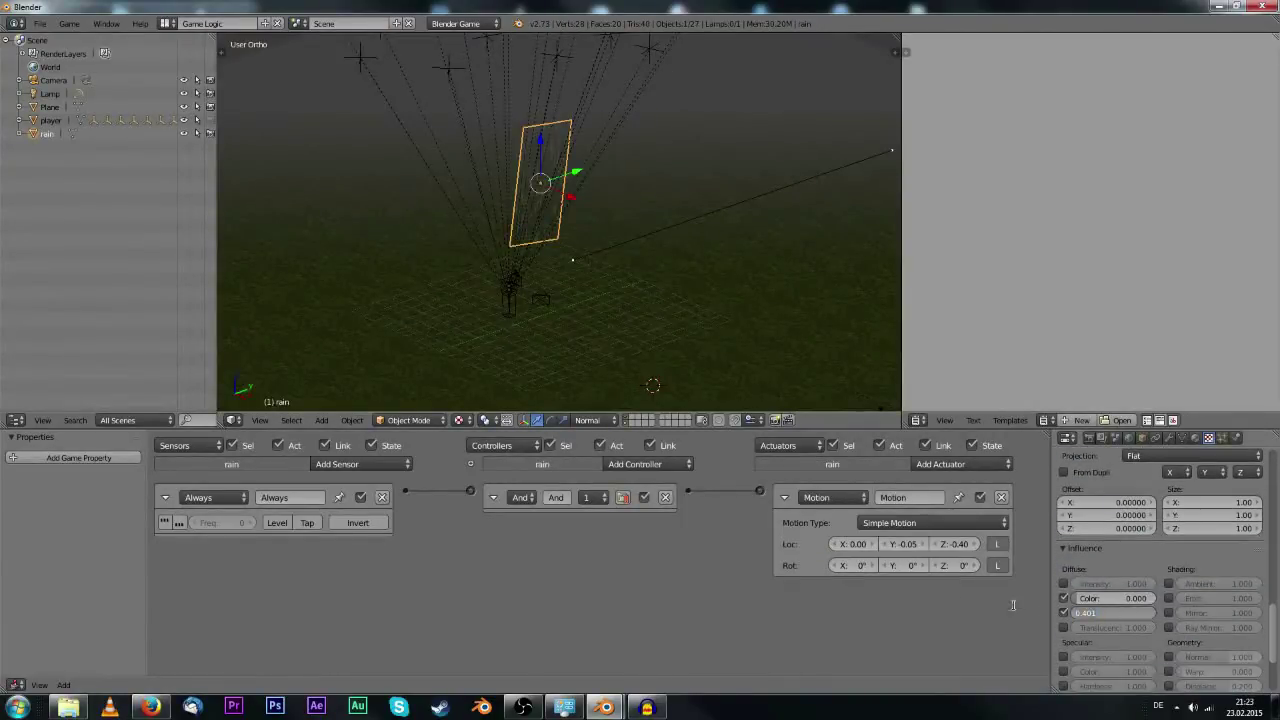
{"action": "key", "text": "KP_Decimal"}
{"action": "middle_click_drag", "start_coordinate": [657, 332], "coordinate": [560, 287]}
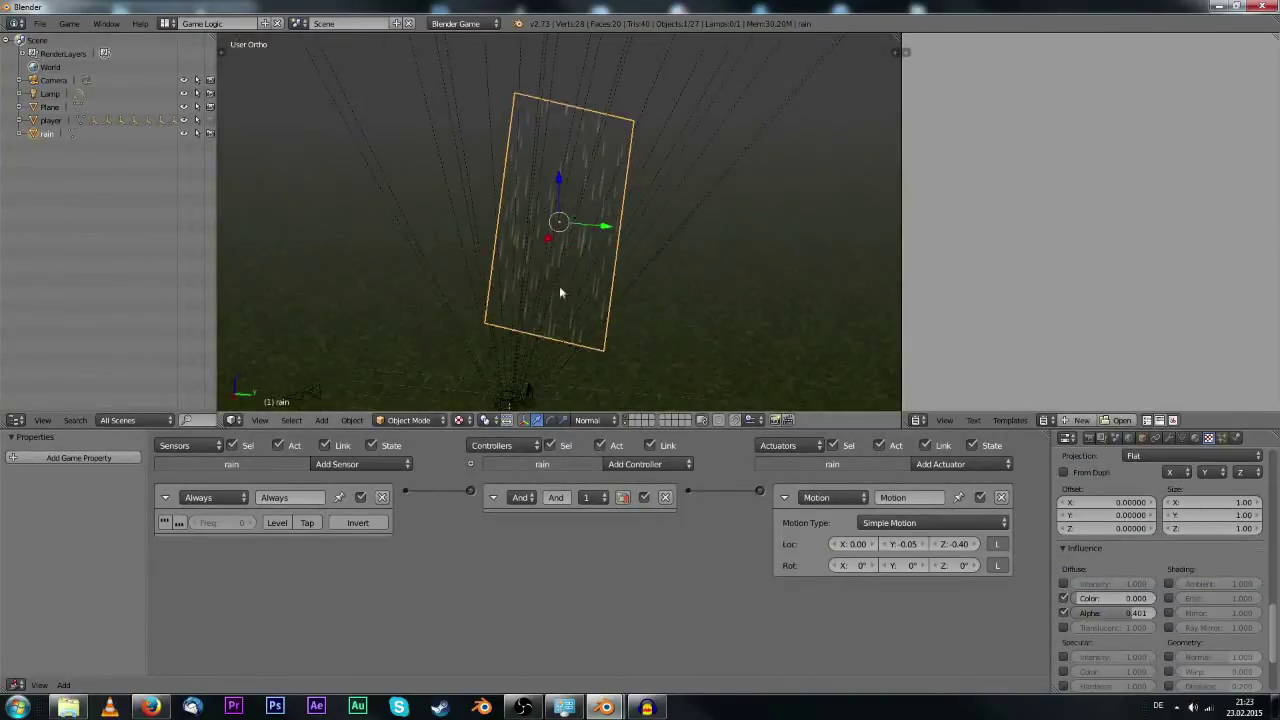
{"action": "middle_click_drag", "start_coordinate": [640, 192], "coordinate": [676, 153]}
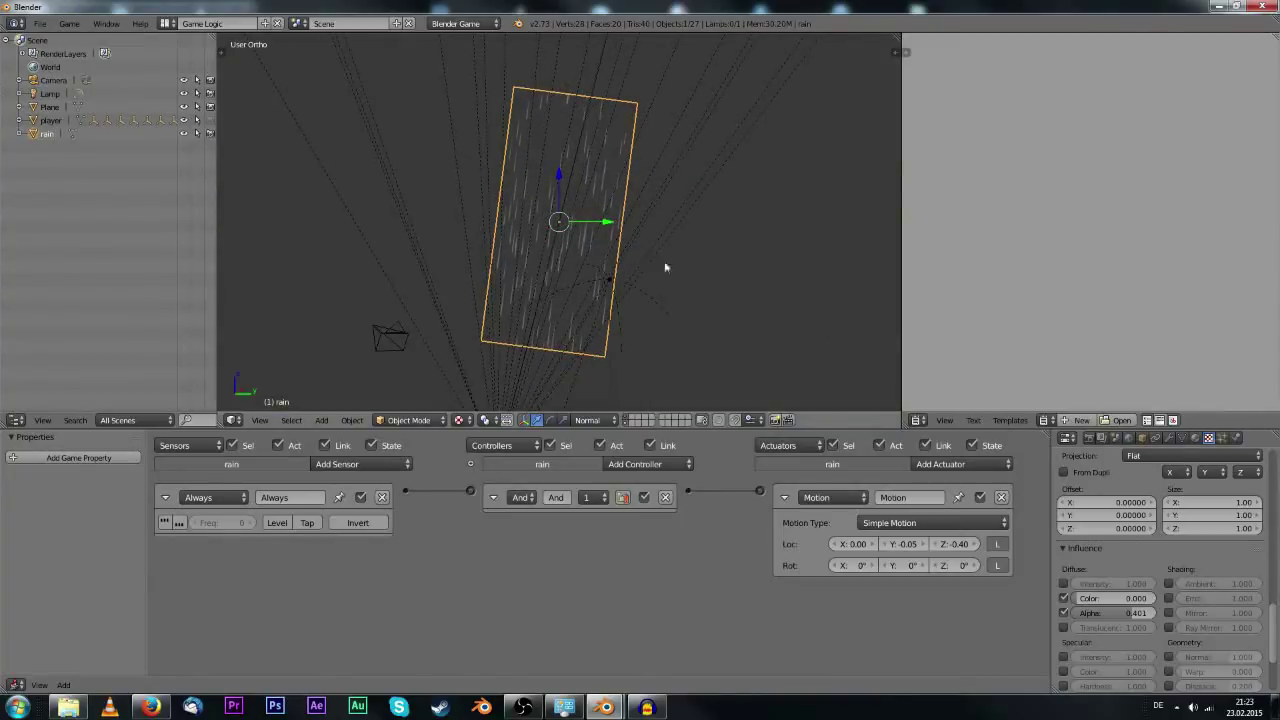
{"action": "middle_click_drag", "start_coordinate": [665, 267], "coordinate": [697, 343]}
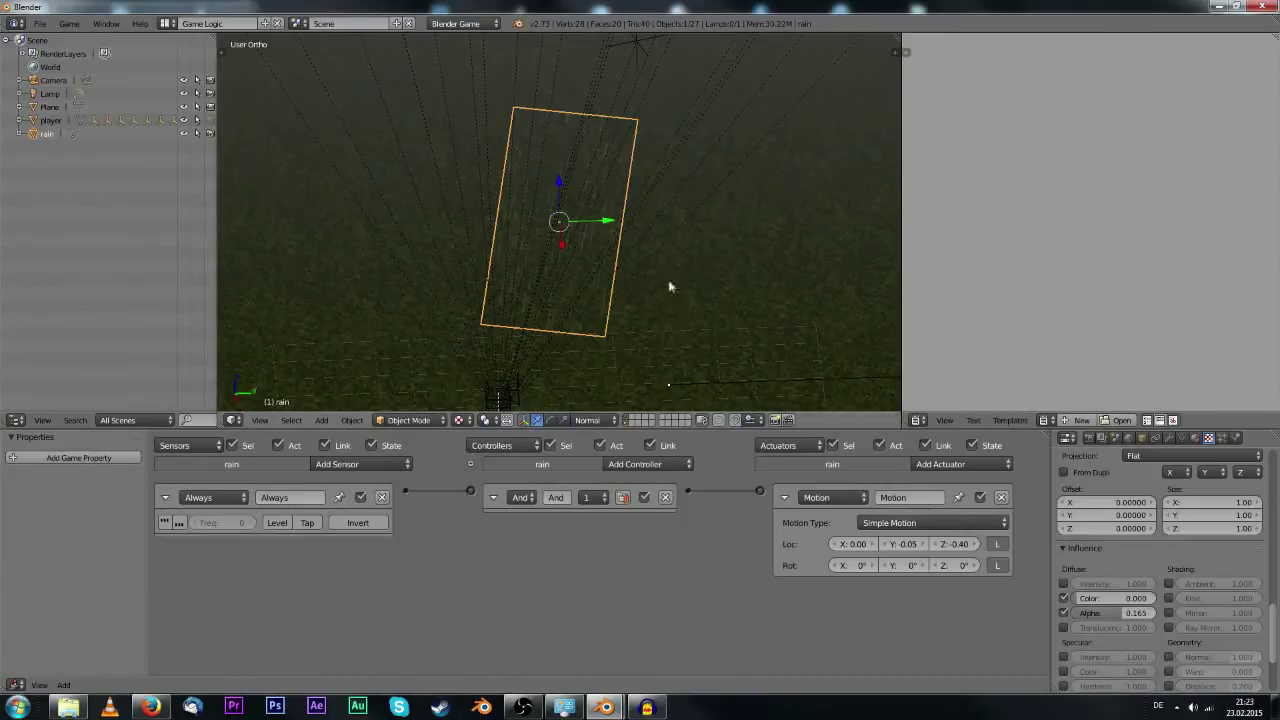
{"action": "middle_click_drag", "start_coordinate": [670, 287], "coordinate": [711, 305]}
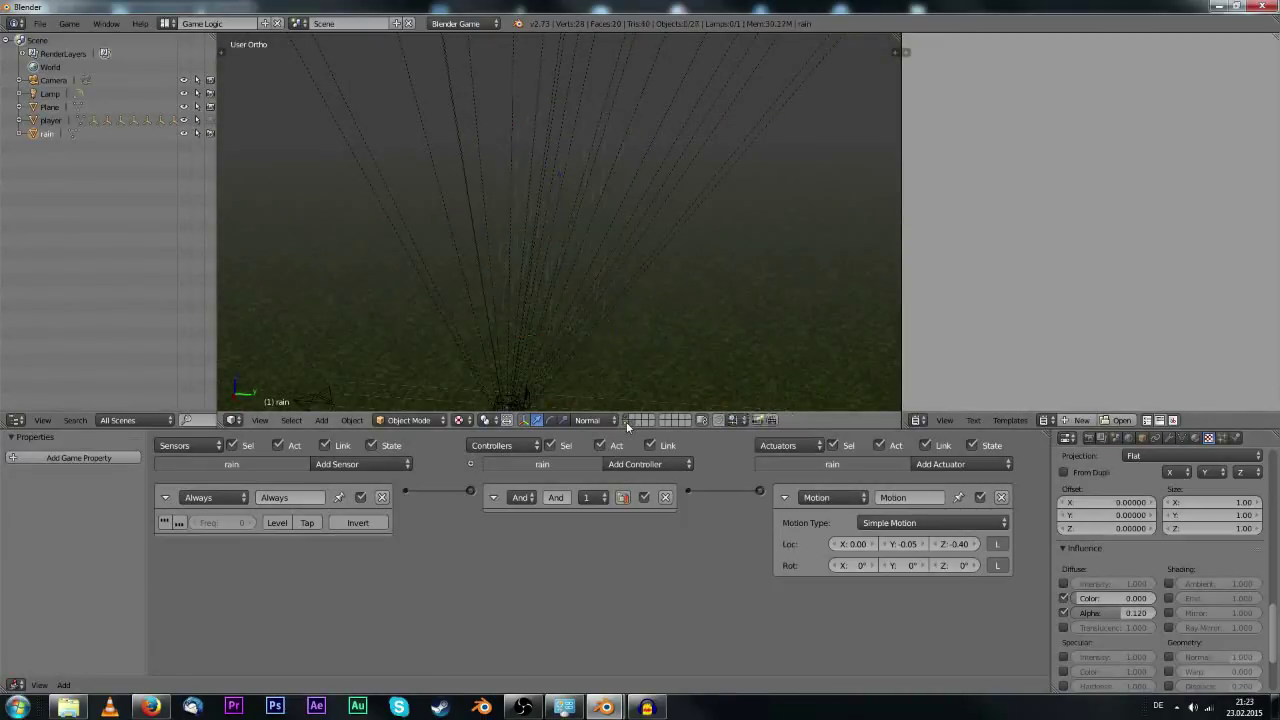
Hide the rain plane's layer and show the player camera view in a maximized 3D viewport.
{"action": "key", "text": "KP_0"}
{"action": "key", "text": "ctrl+Up"}
{"action": "scroll", "coordinate": [628, 338], "scroll_direction": "up", "scroll_amount": 1}
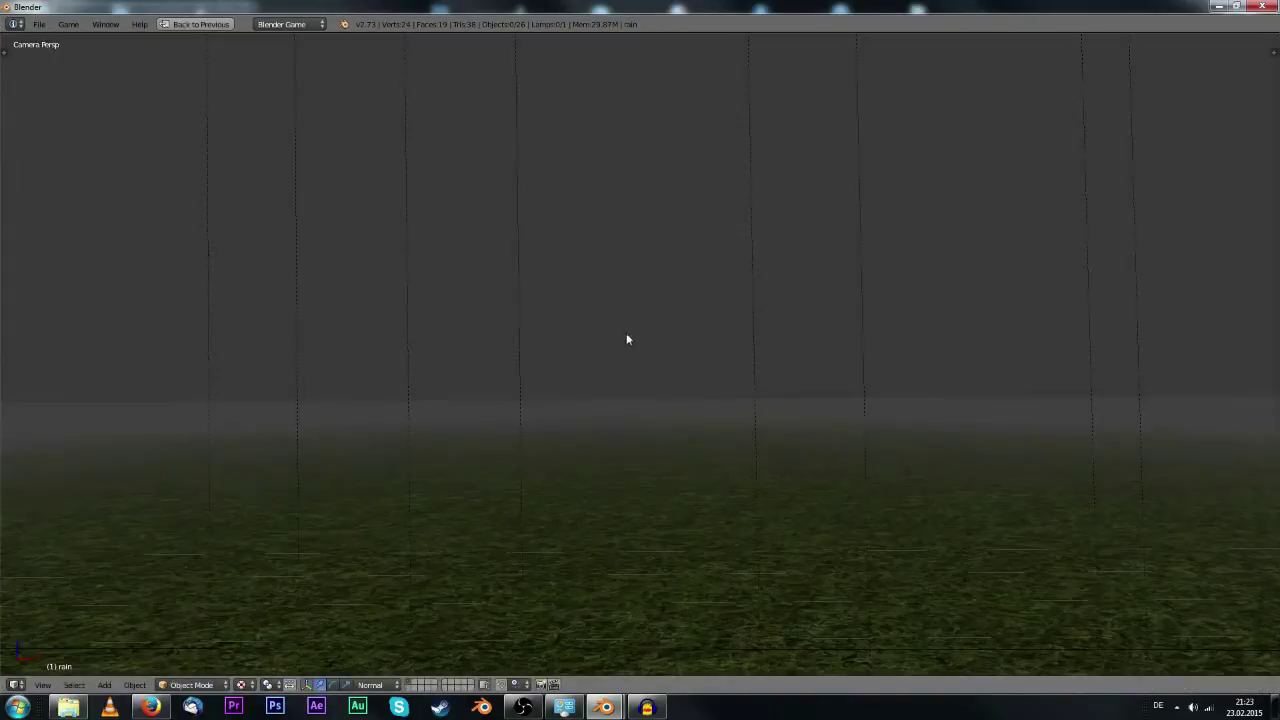